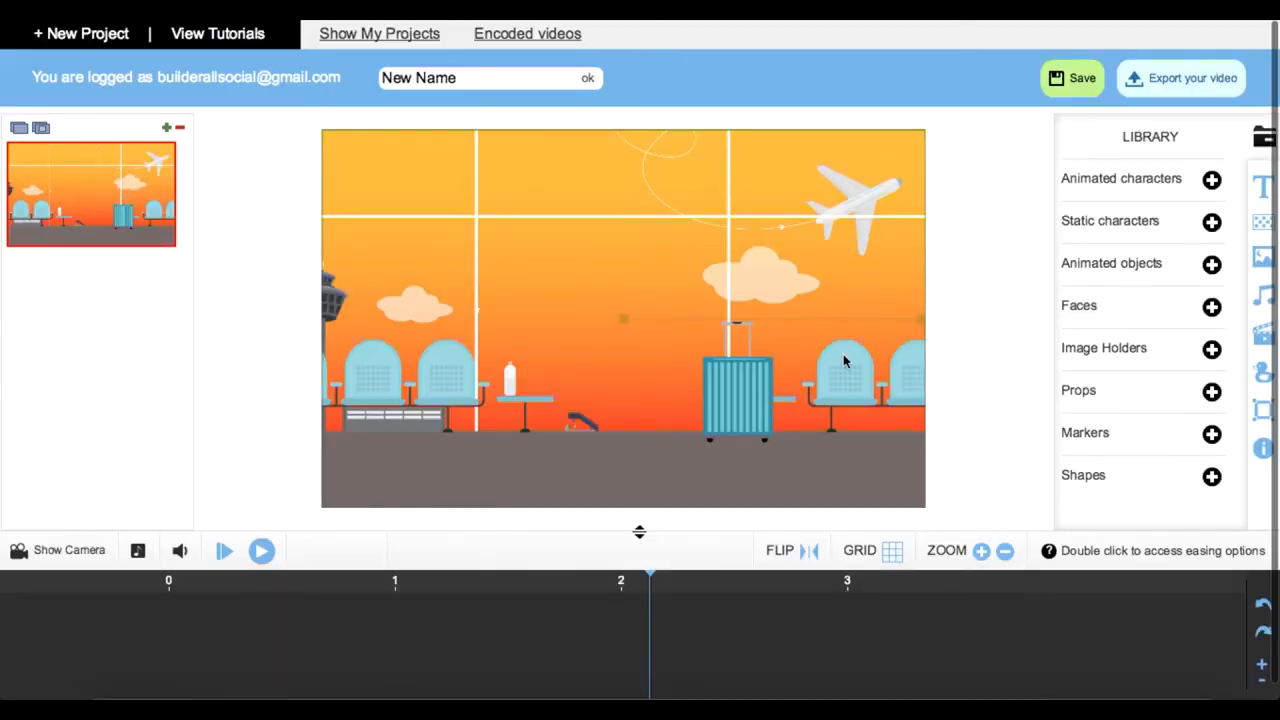
Step: Replace the scene's airport background with the bright blue sky and white clouds background from the library
{"action": "left_click", "coordinate": [493, 86]}
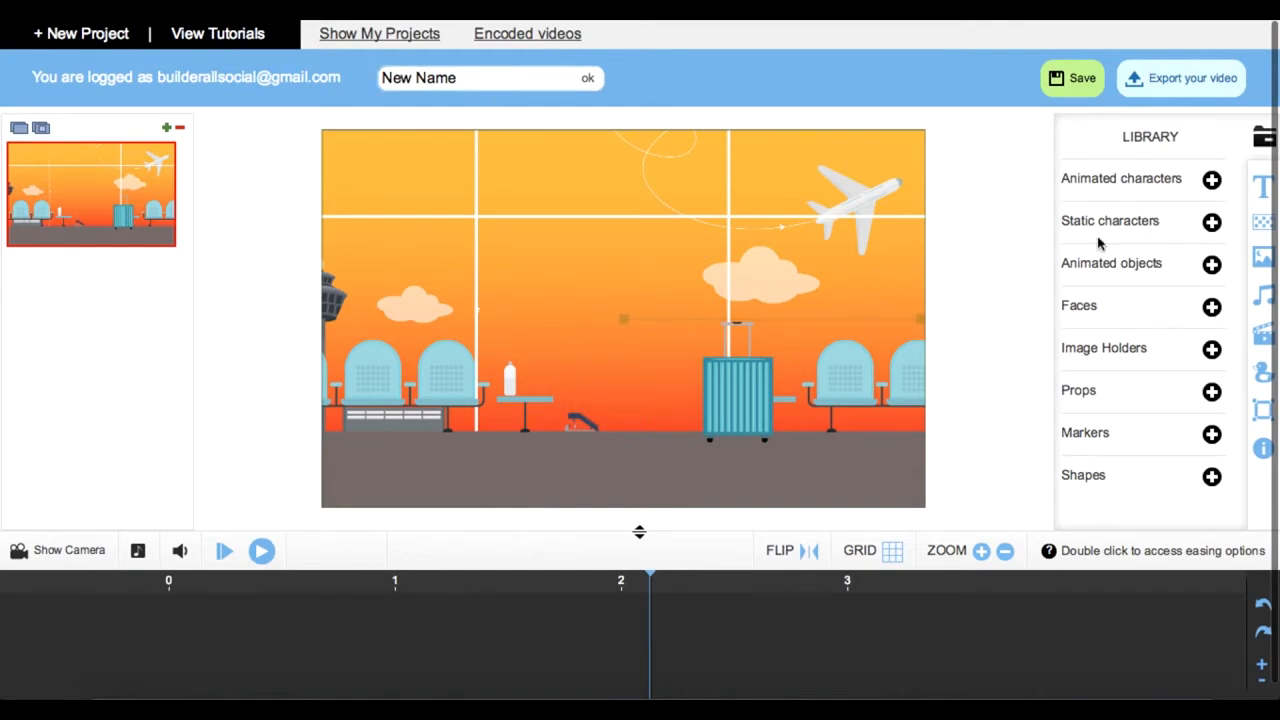
{"action": "left_click", "coordinate": [1261, 224]}
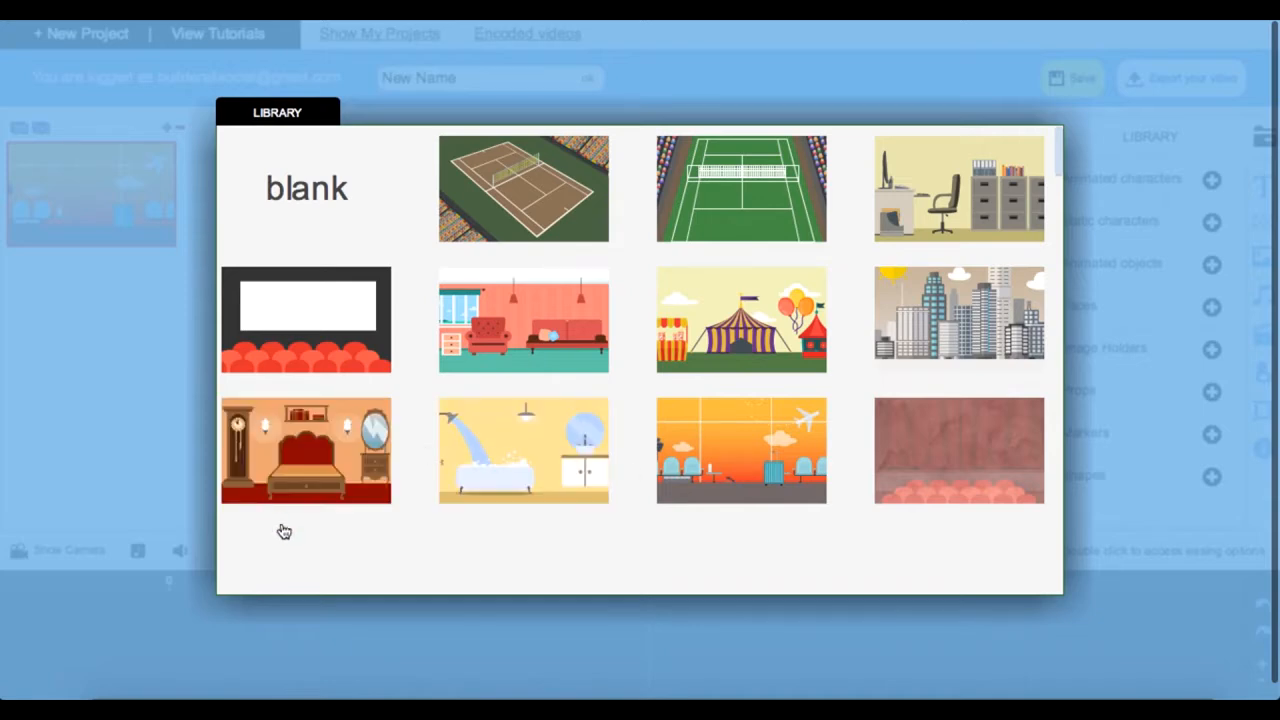
{"action": "scroll", "coordinate": [297, 536], "scroll_direction": "down", "scroll_amount": 5}
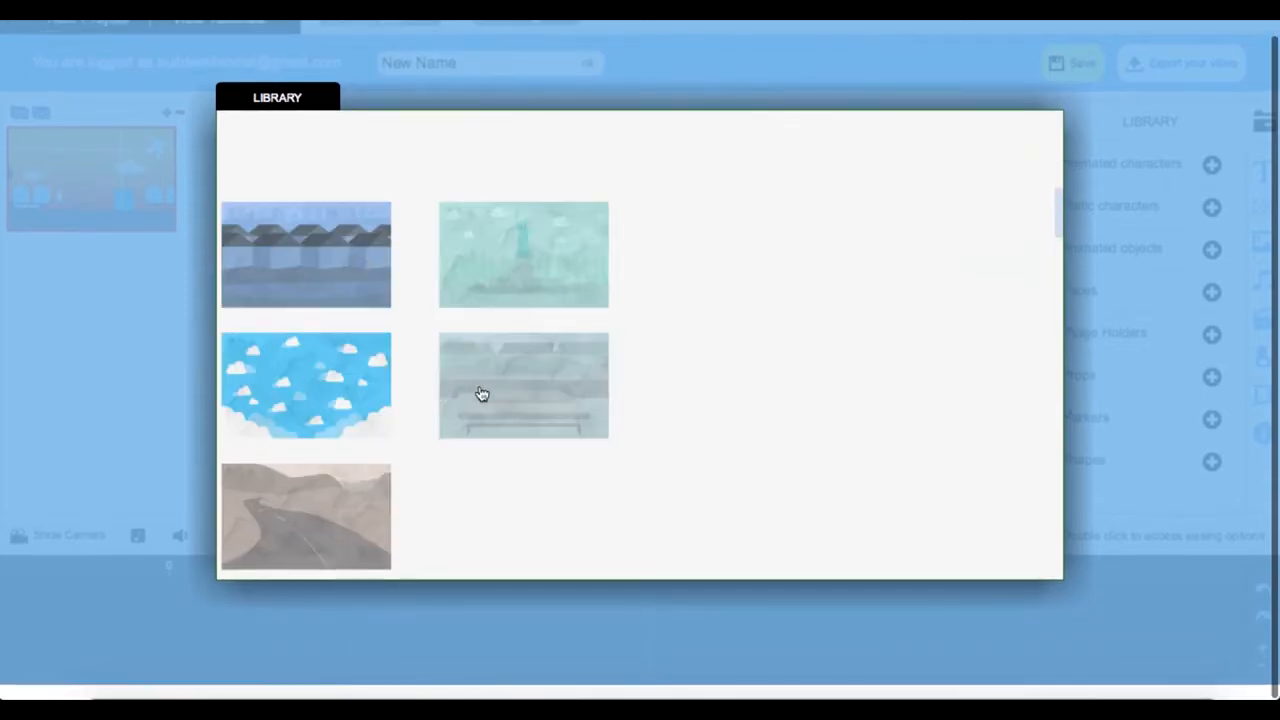
{"action": "left_click", "coordinate": [341, 399]}
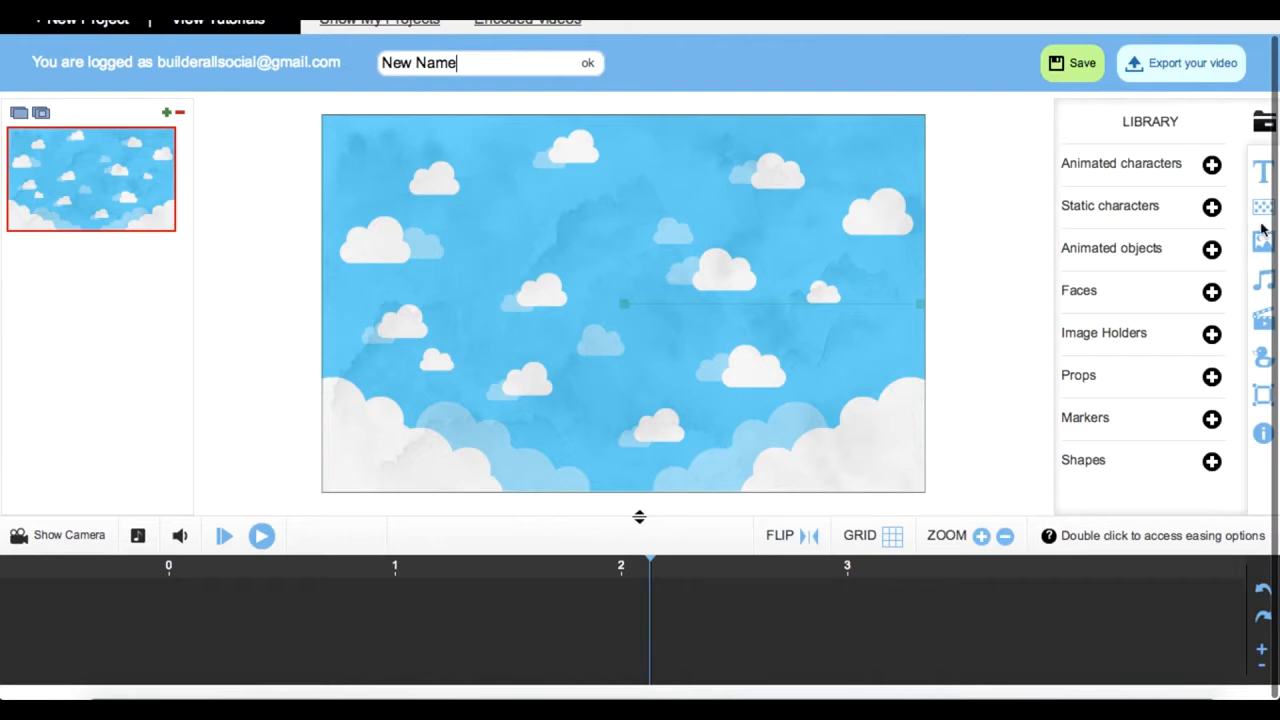
Step: Start a new text element and replace its placeholder with "This is a Video Sales Letter"
{"action": "left_click", "coordinate": [1262, 174]}
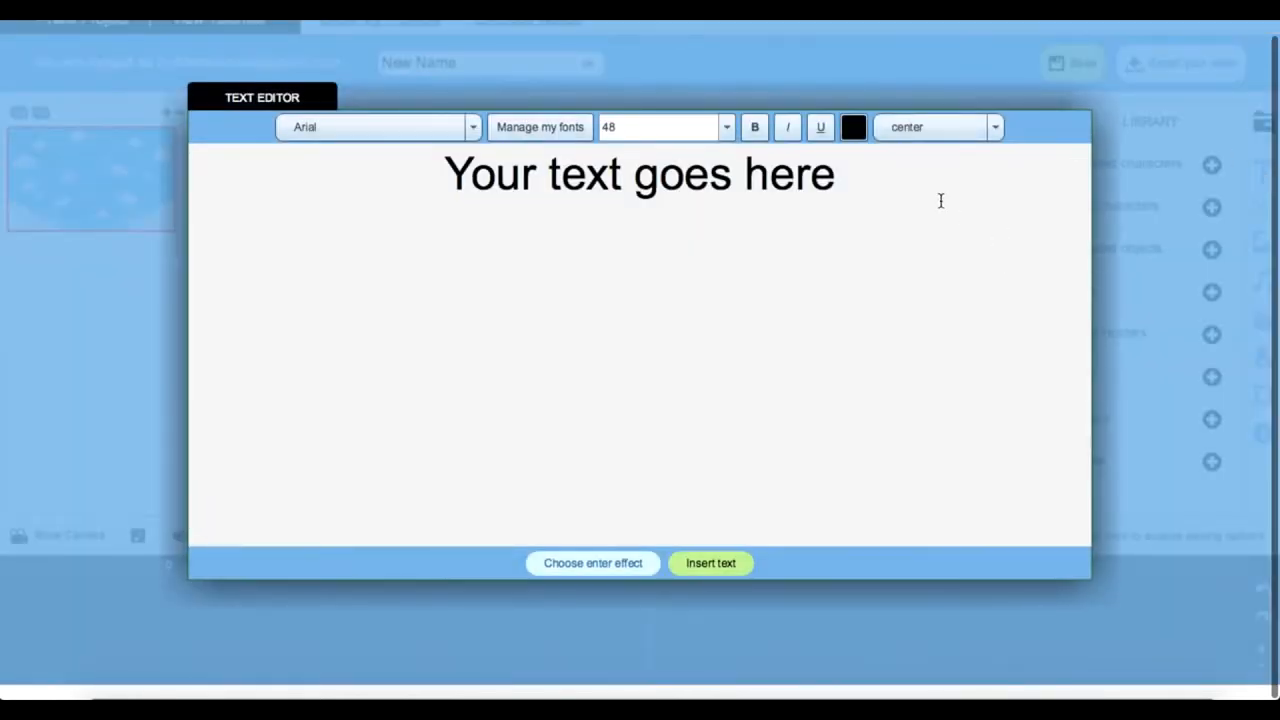
{"action": "left_click_drag", "start_coordinate": [851, 191], "coordinate": [455, 178]}
{"action": "type", "text": "This "}
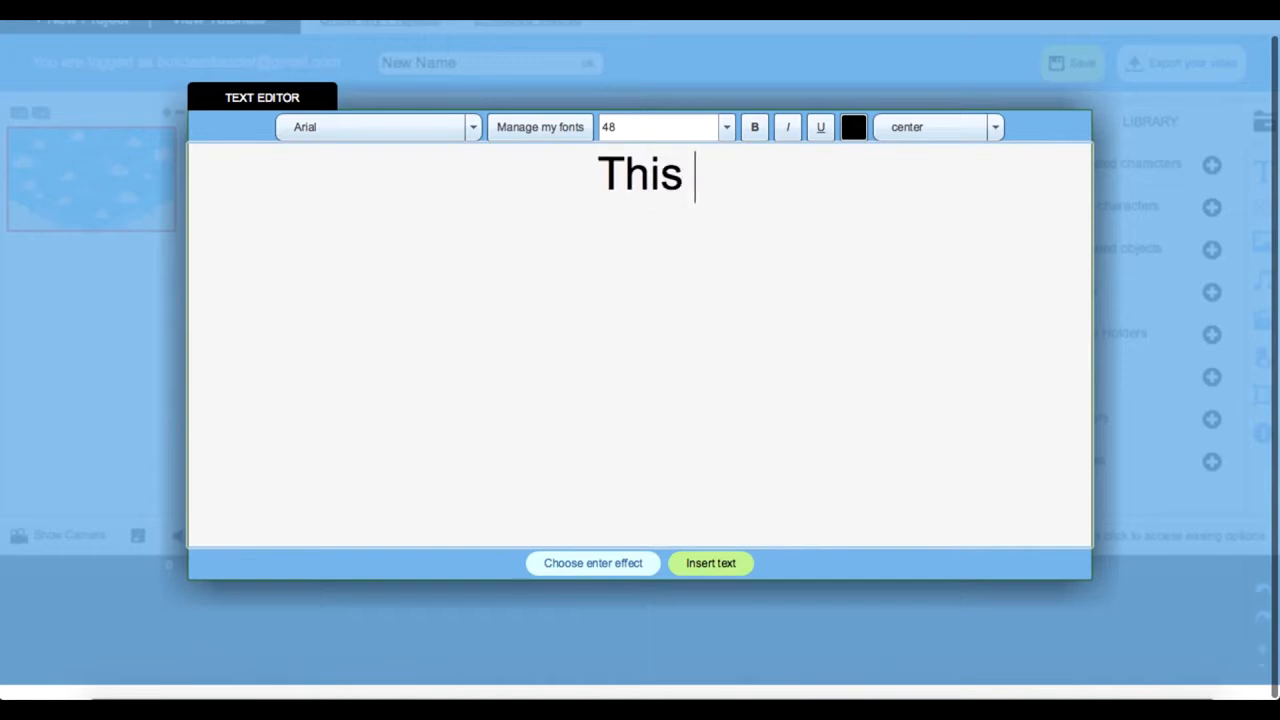
{"action": "type", "text": "is a Ved"}
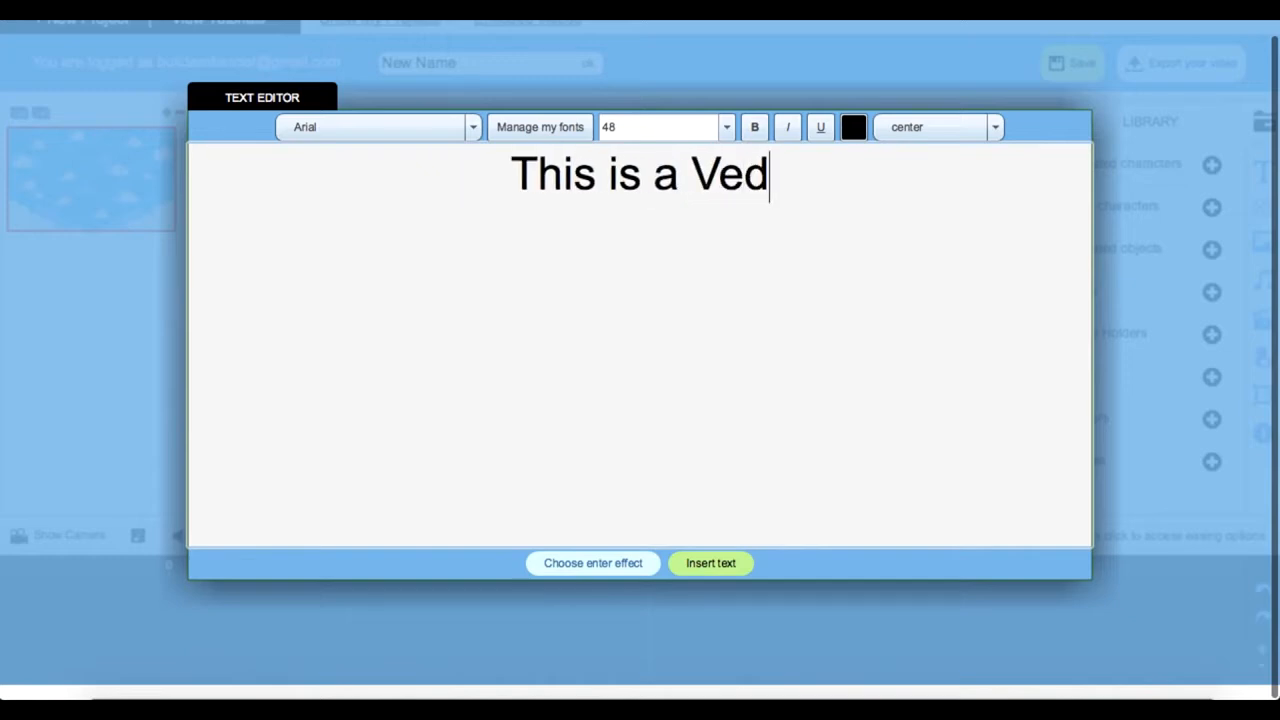
{"action": "key", "text": "BackSpace"}
{"action": "key", "text": "BackSpace"}
{"action": "type", "text": "ideo"}
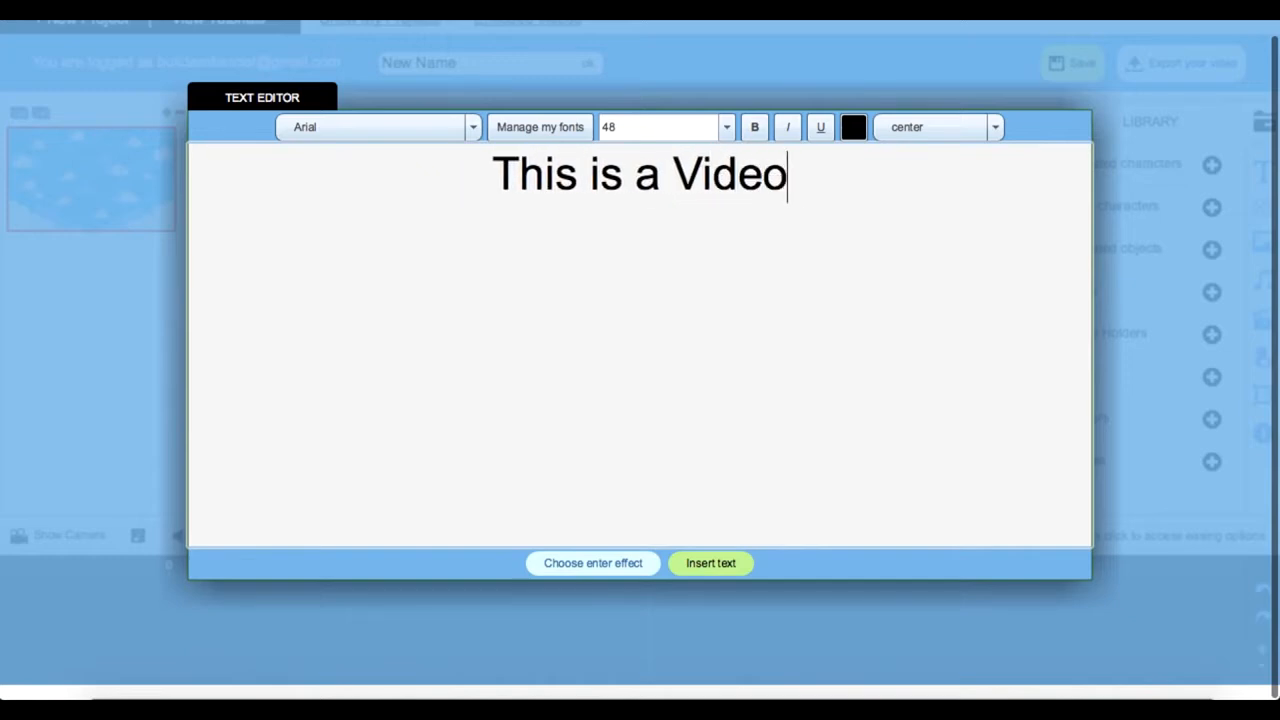
{"action": "type", "text": " Sales L"}
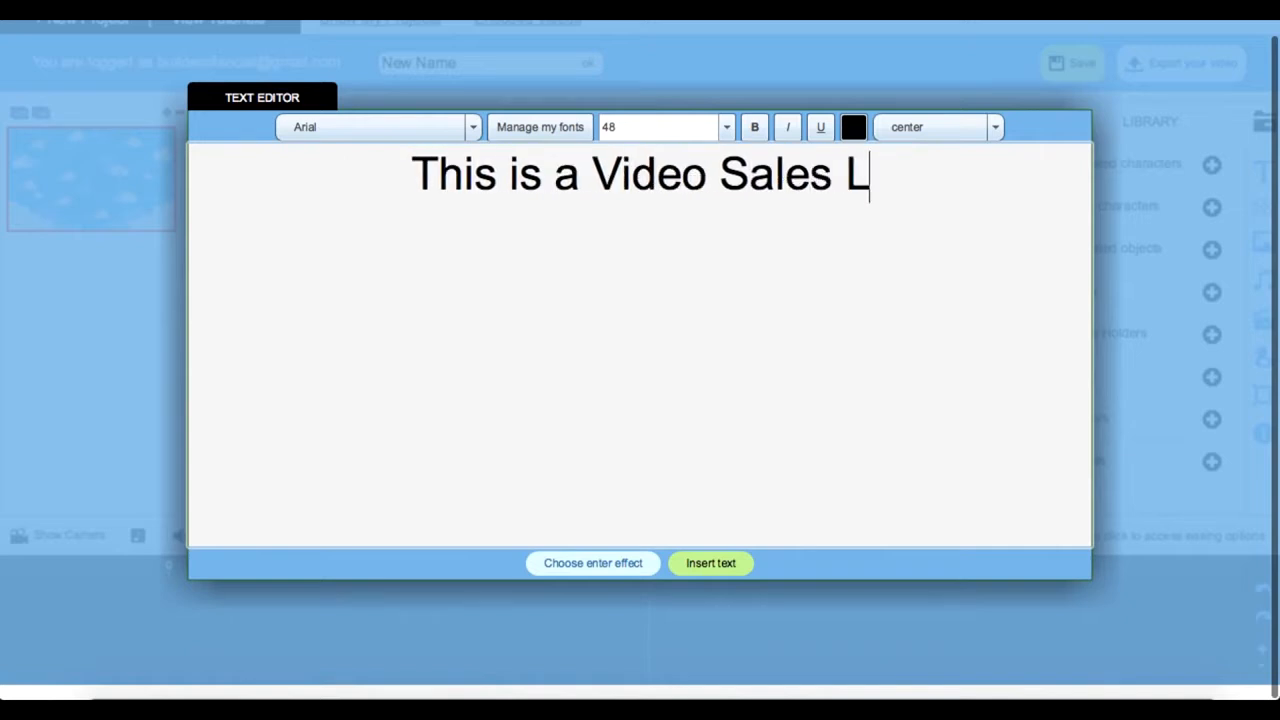
{"action": "type", "text": "etter"}
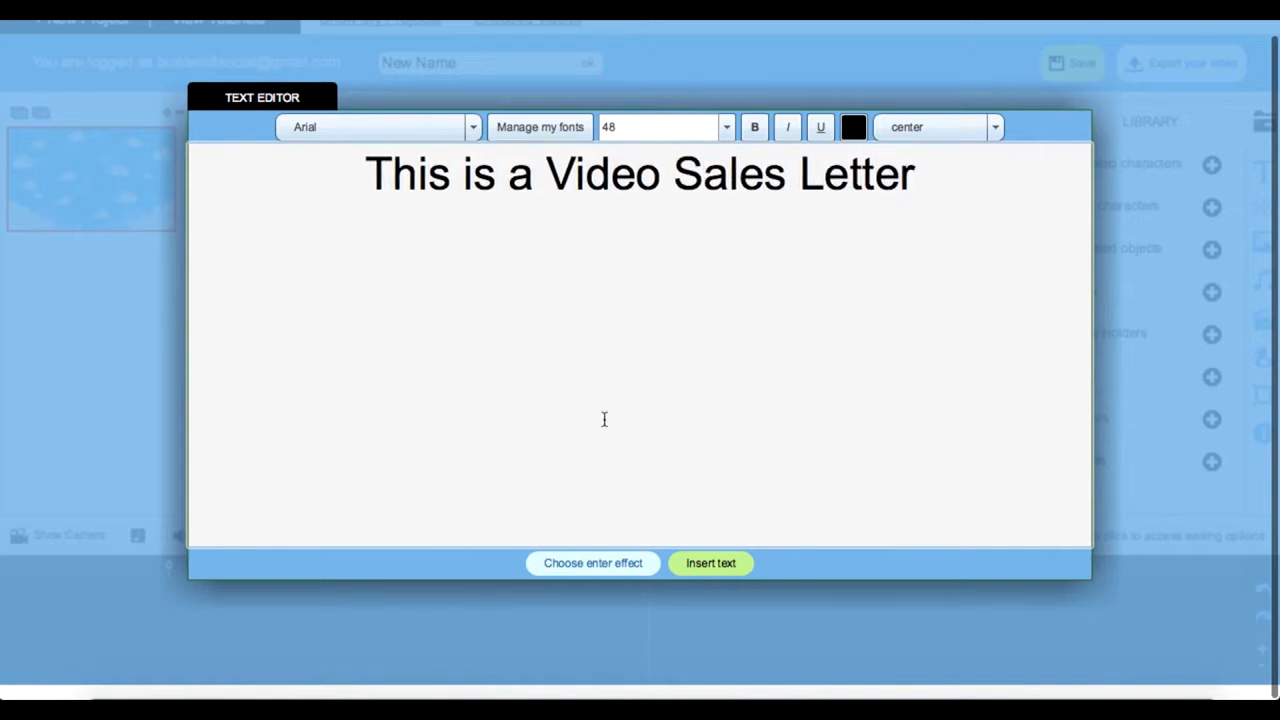
Step: Give the text the Hand writing enter effect with the first, light-skinned hand, and insert it into the scene
{"action": "left_click", "coordinate": [640, 563]}
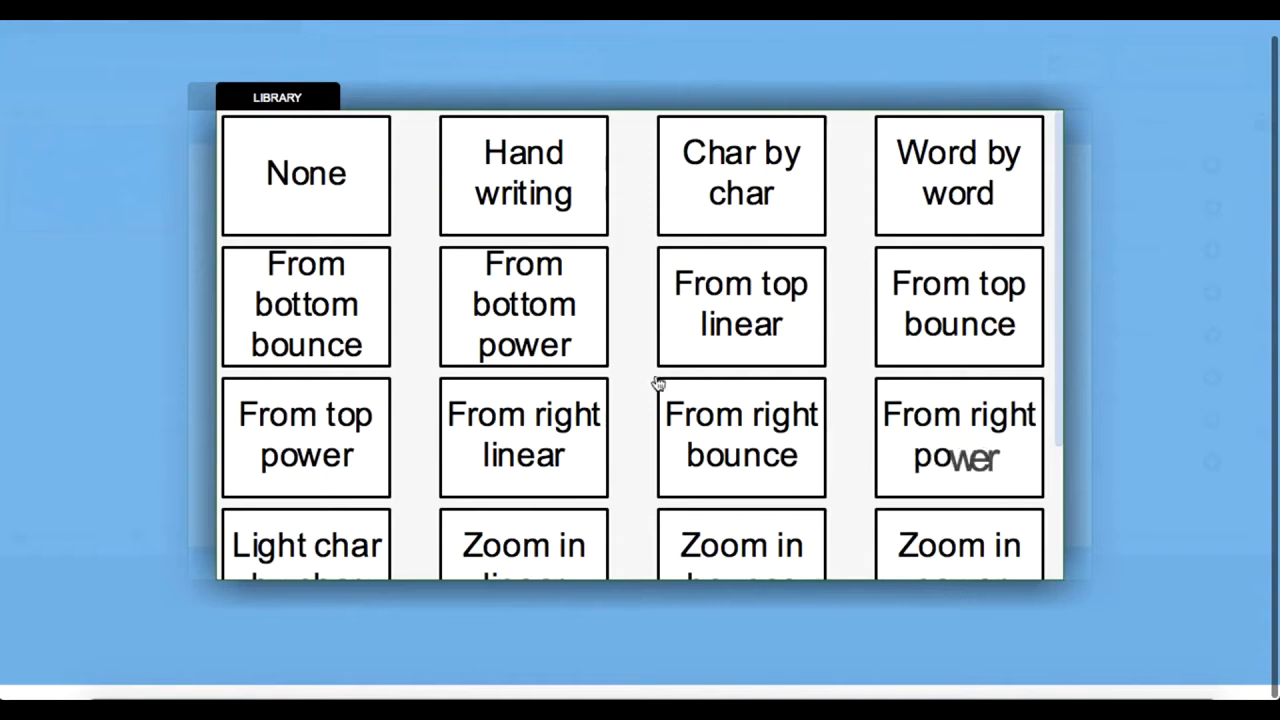
{"action": "left_click", "coordinate": [523, 175]}
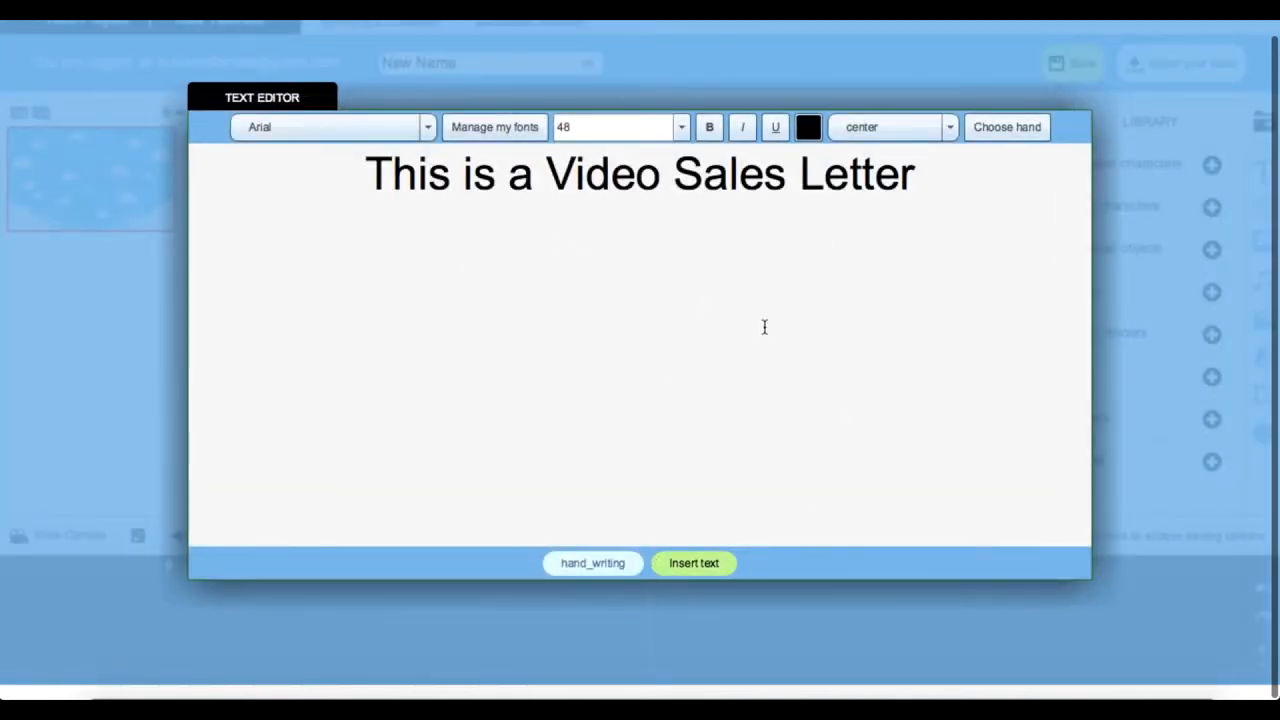
{"action": "left_click", "coordinate": [993, 136]}
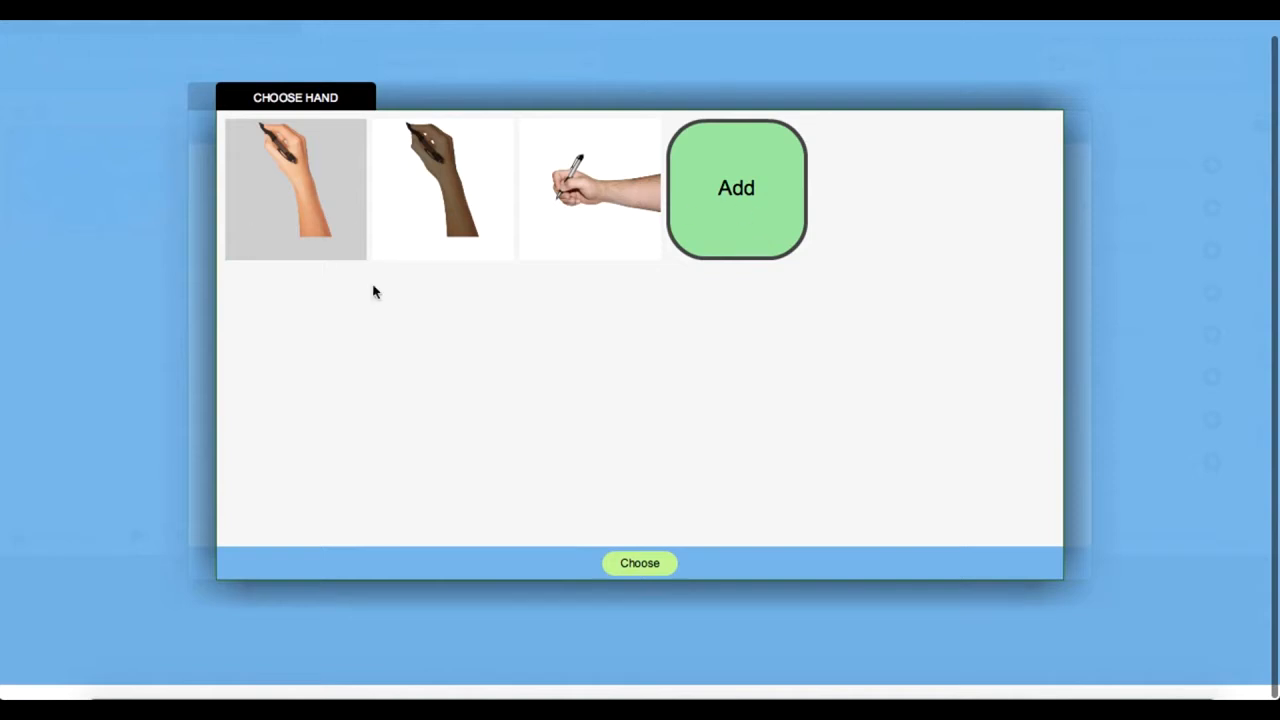
{"action": "left_click", "coordinate": [632, 564]}
{"action": "left_click", "coordinate": [712, 565]}
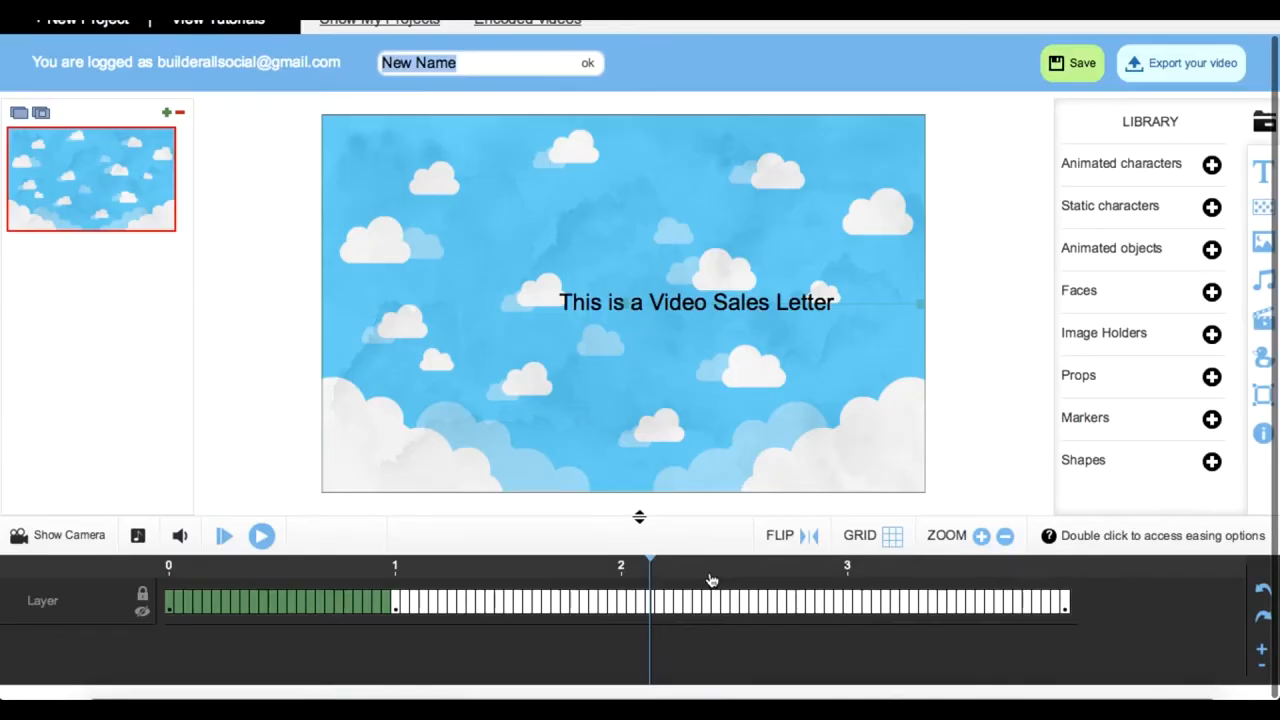
Step: Move the title text slightly up and to the left in the scene and return the playhead to near the timeline's start
{"action": "left_click_drag", "start_coordinate": [708, 296], "coordinate": [652, 263]}
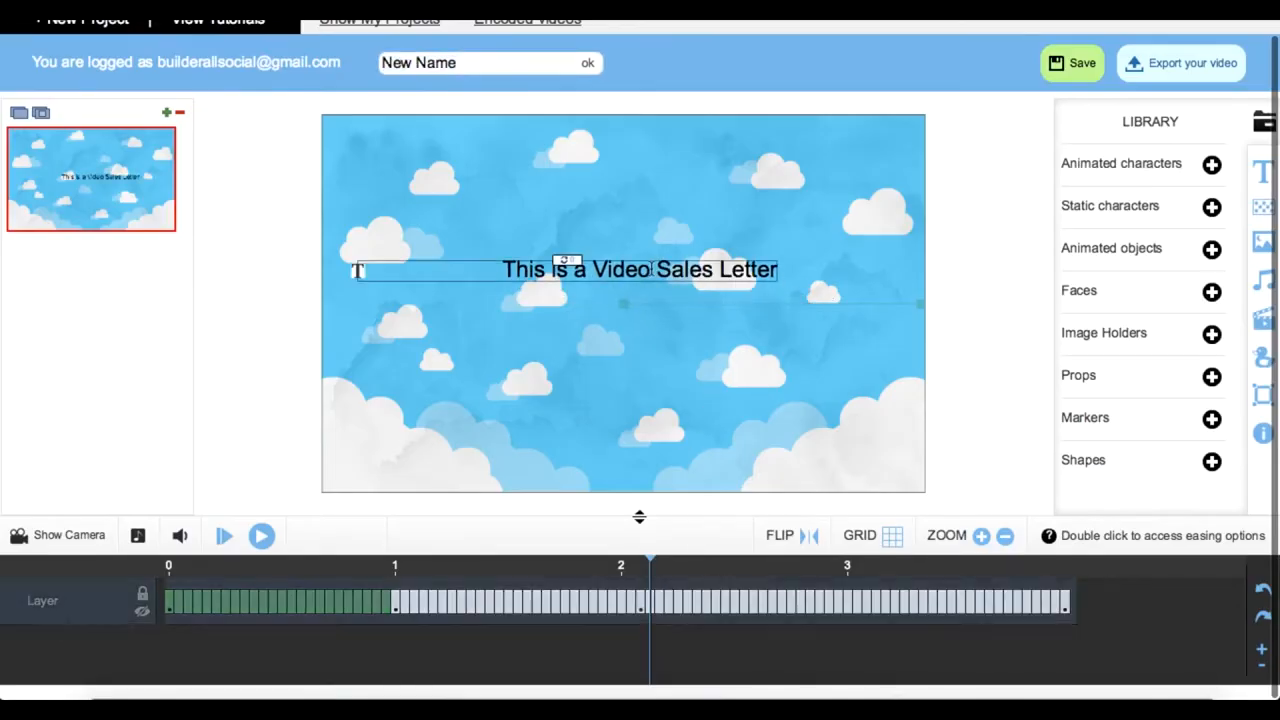
{"action": "left_click_drag", "start_coordinate": [651, 563], "coordinate": [157, 557]}
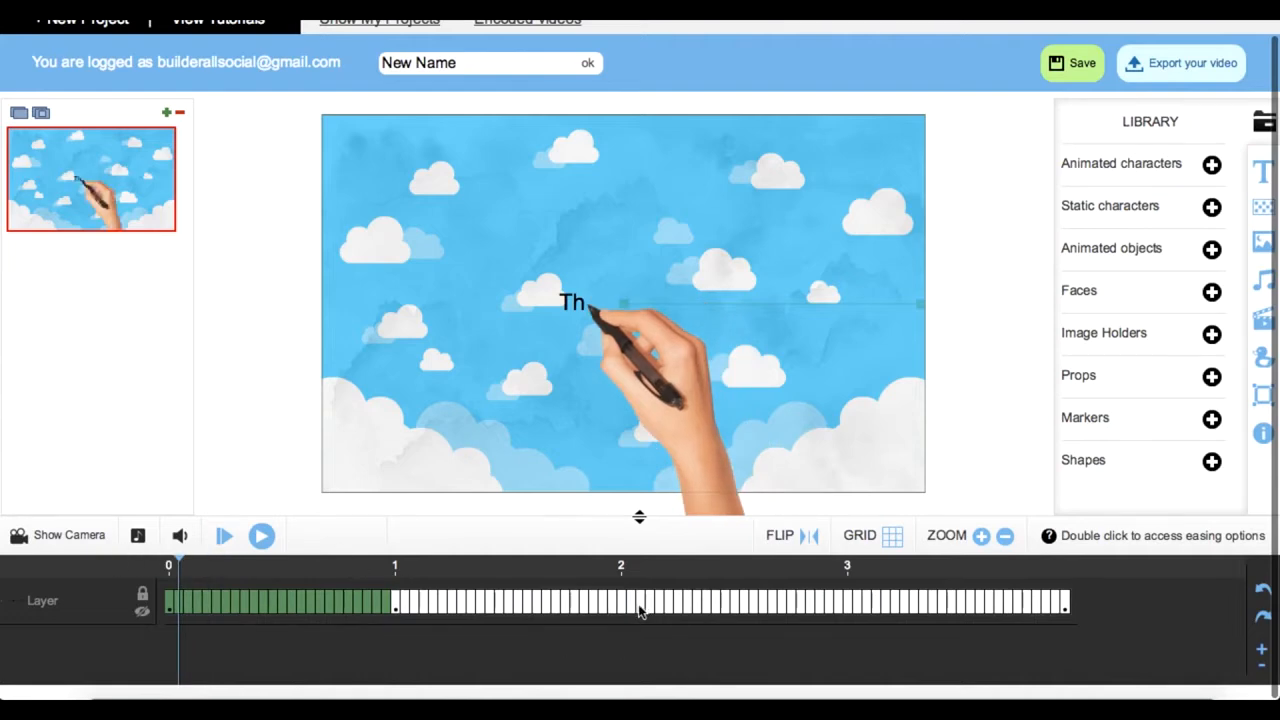
Step: Delete the checkpoint at about 2 seconds on the text layer
{"action": "double_click", "coordinate": [640, 604]}
{"action": "left_click", "coordinate": [651, 400]}
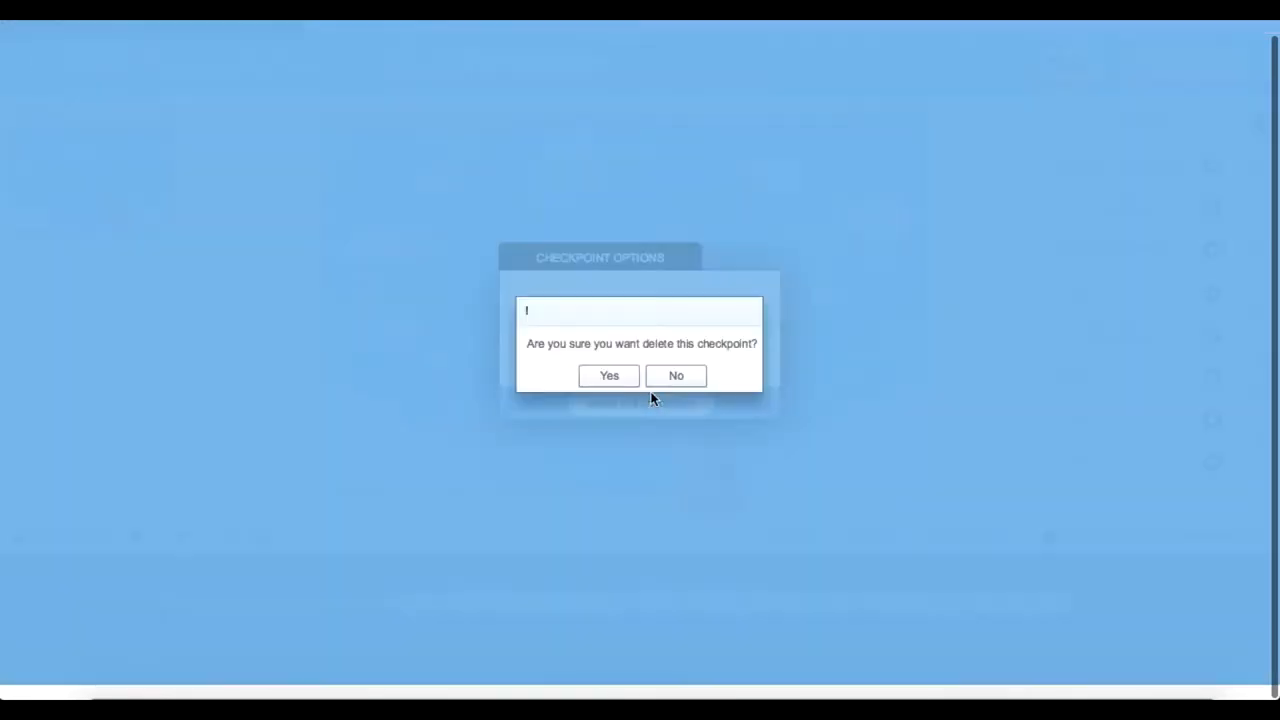
{"action": "left_click", "coordinate": [606, 380]}
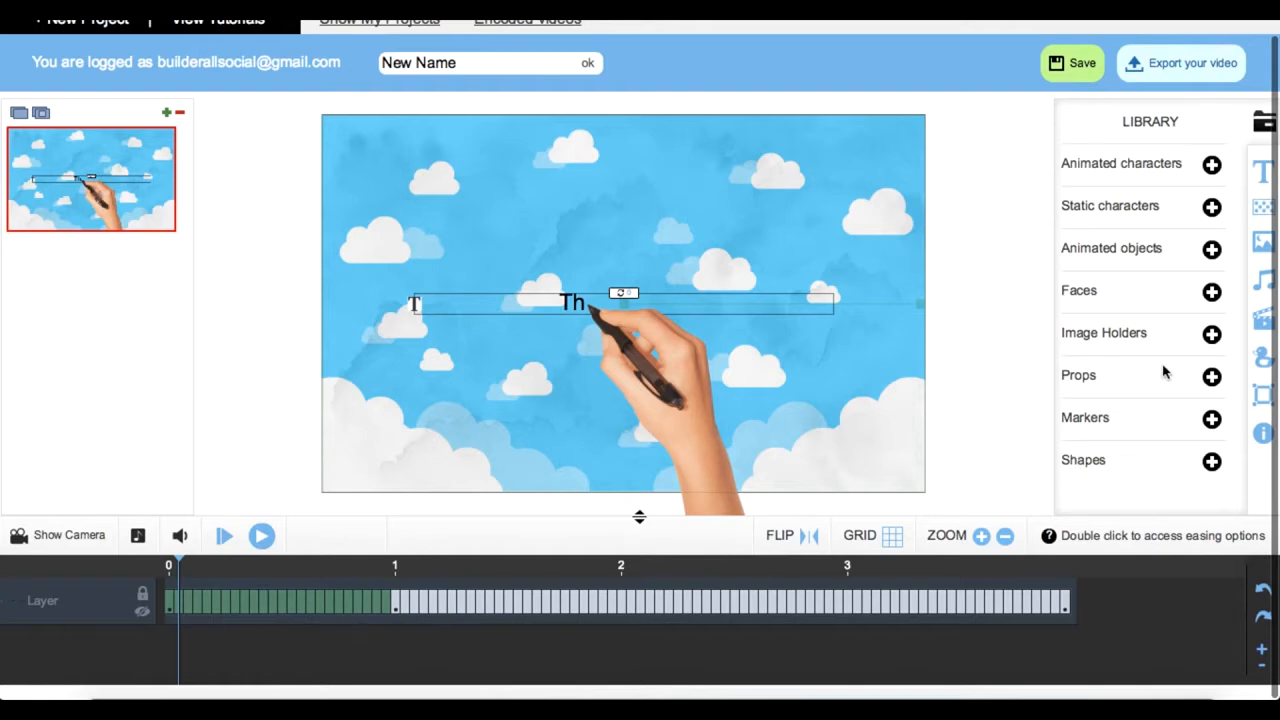
Step: Lengthen the scene's timeline and shorten it again
{"action": "scroll", "coordinate": [1162, 374], "scroll_direction": "up", "scroll_amount": 1}
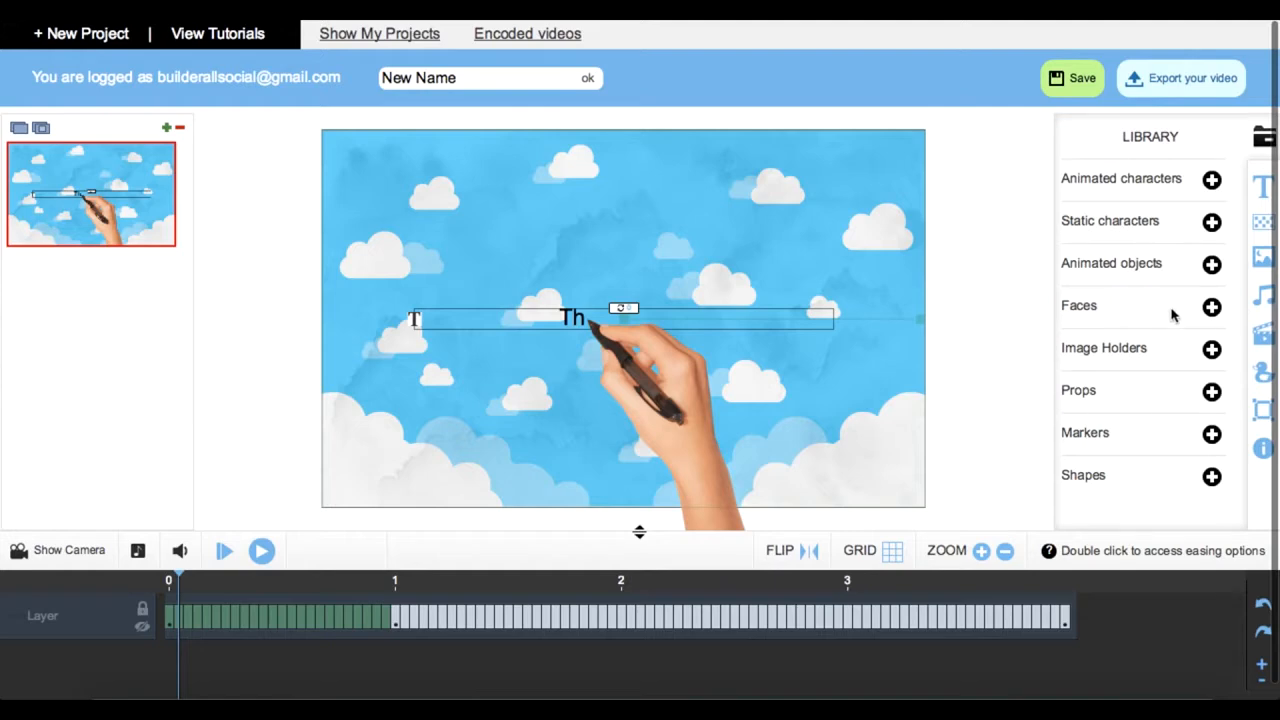
{"action": "left_click", "coordinate": [1263, 670]}
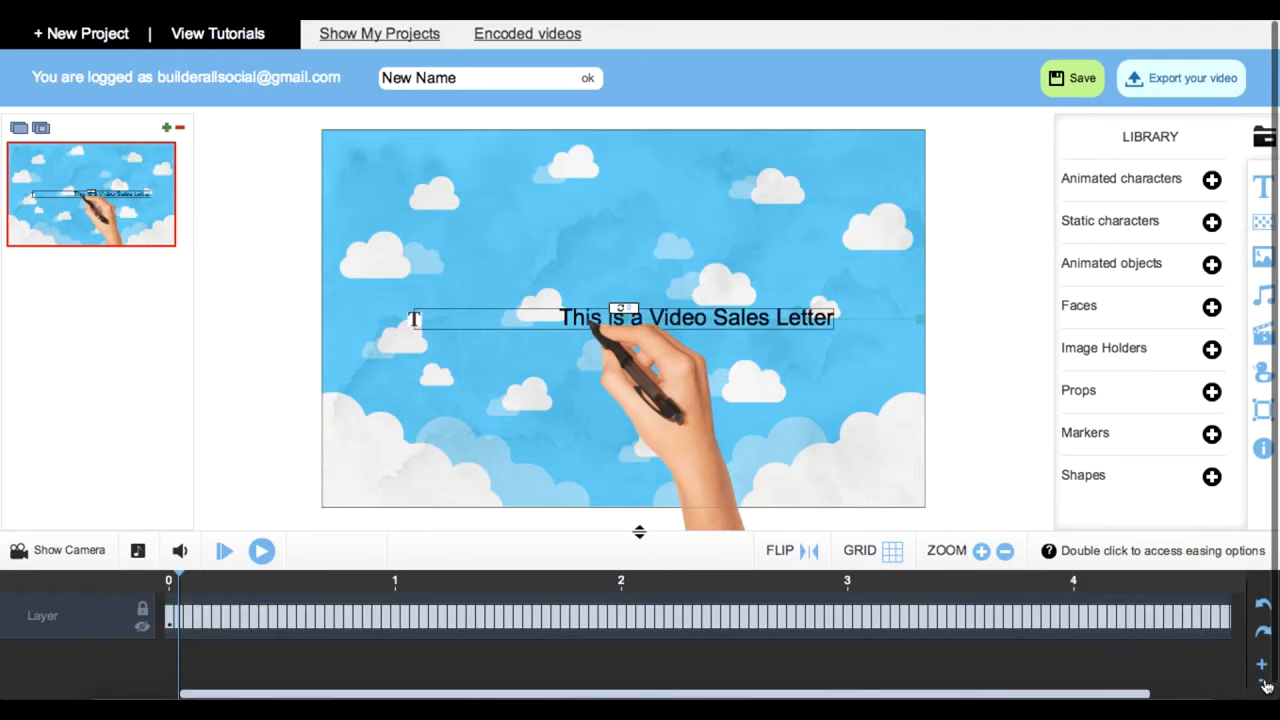
{"action": "left_click", "coordinate": [1262, 683]}
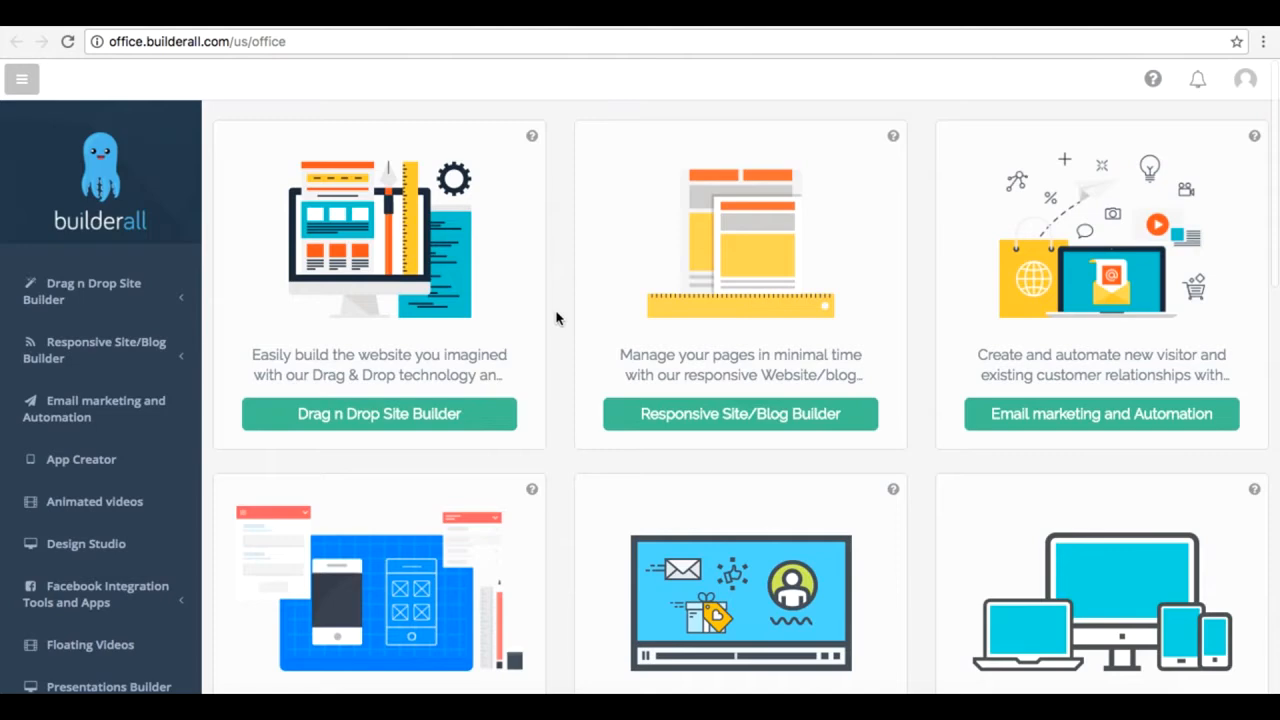
Step: Switch to the browser's office dashboard, open the Click Map page and browse its website list with the navigation collapsed
{"action": "scroll", "coordinate": [557, 318], "scroll_direction": "down", "scroll_amount": 1}
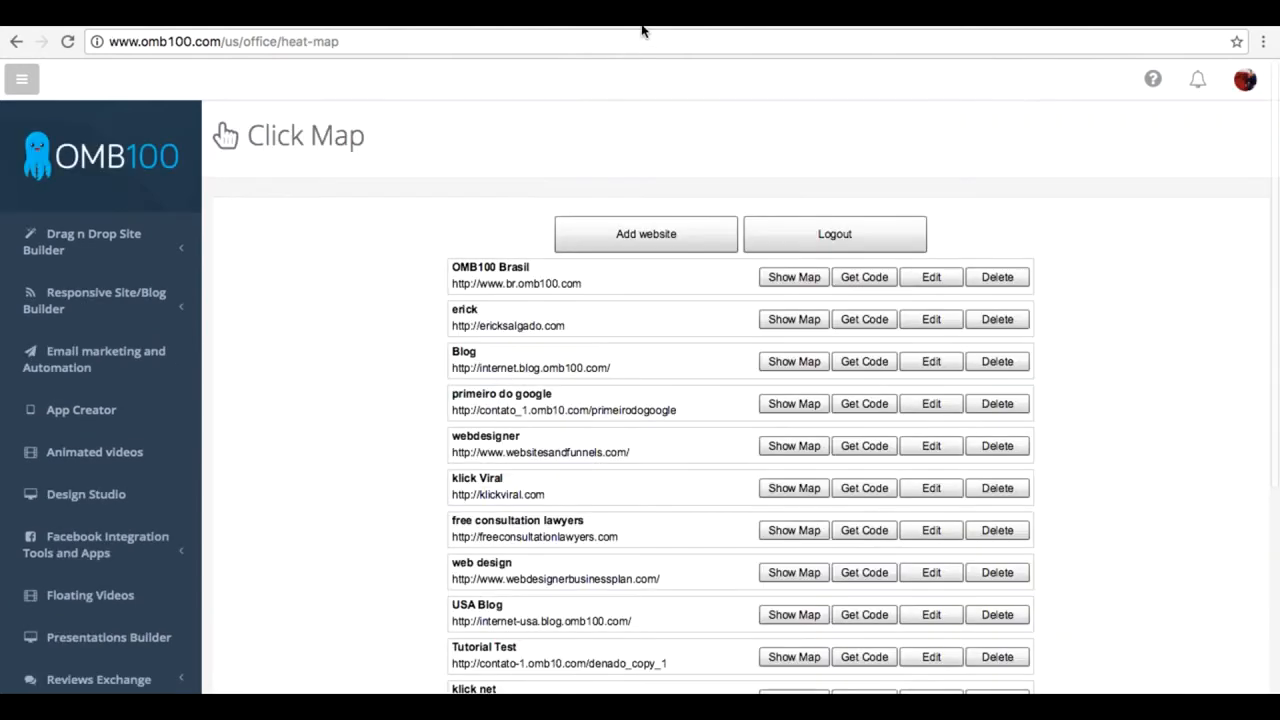
{"action": "left_click", "coordinate": [22, 79]}
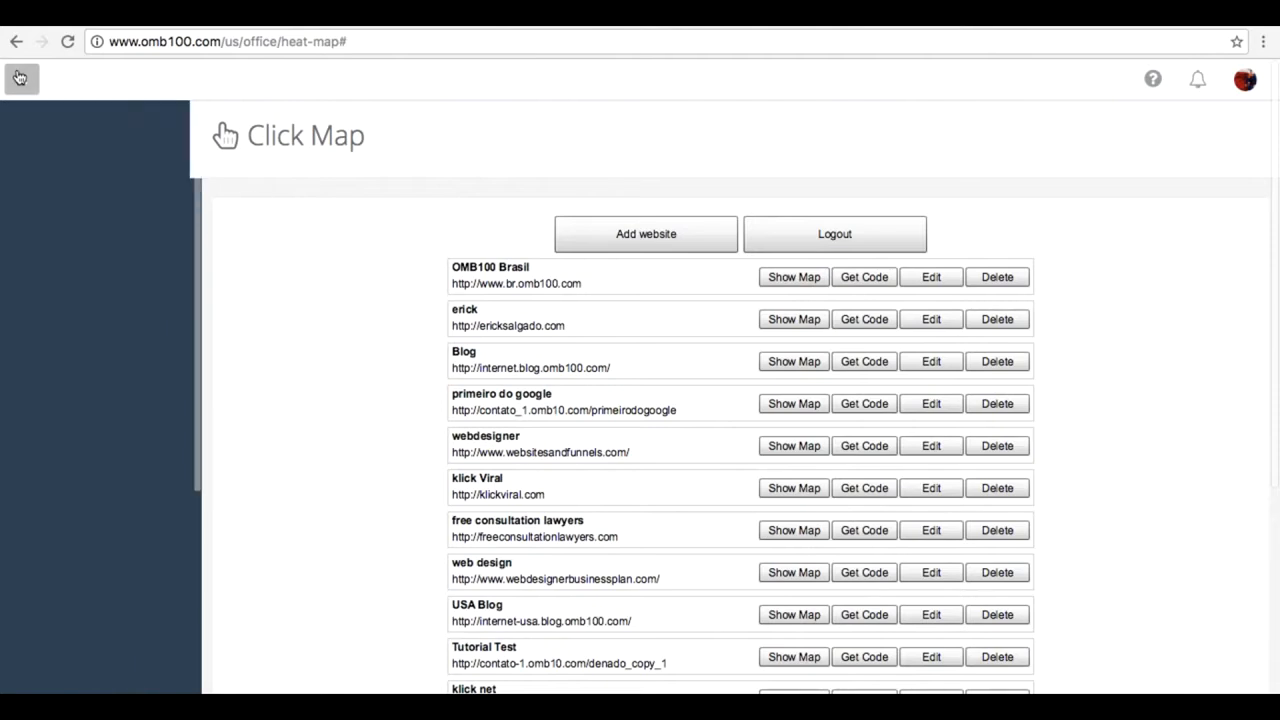
{"action": "scroll", "coordinate": [103, 369], "scroll_direction": "down", "scroll_amount": 2}
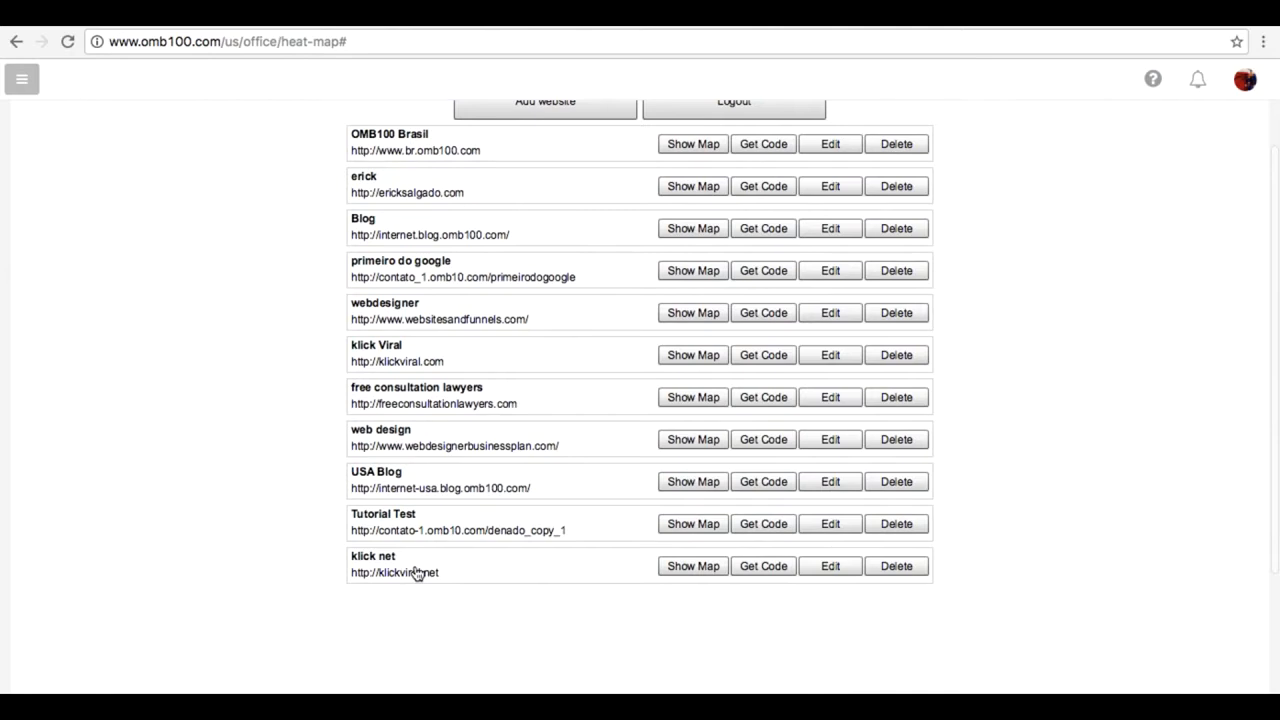
Step: Review the klick net heat map's edit settings and its tracking code without changing anything
{"action": "left_click", "coordinate": [846, 575]}
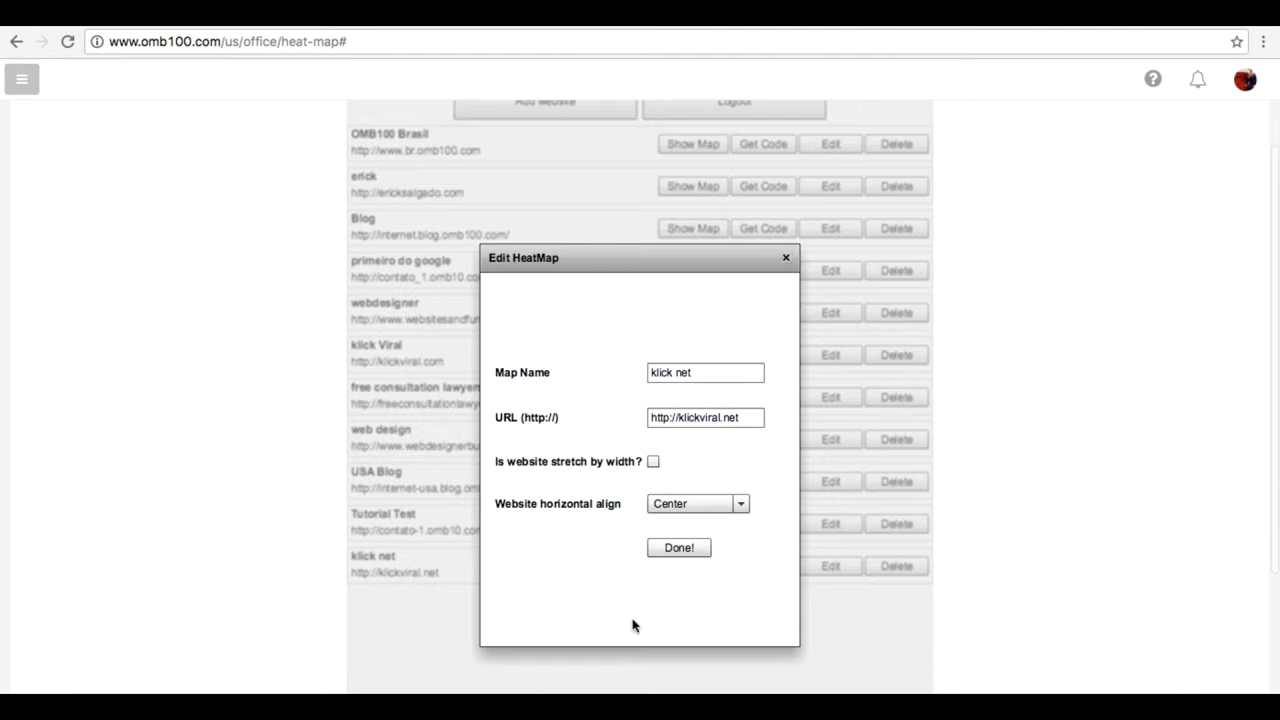
{"action": "left_click", "coordinate": [786, 258]}
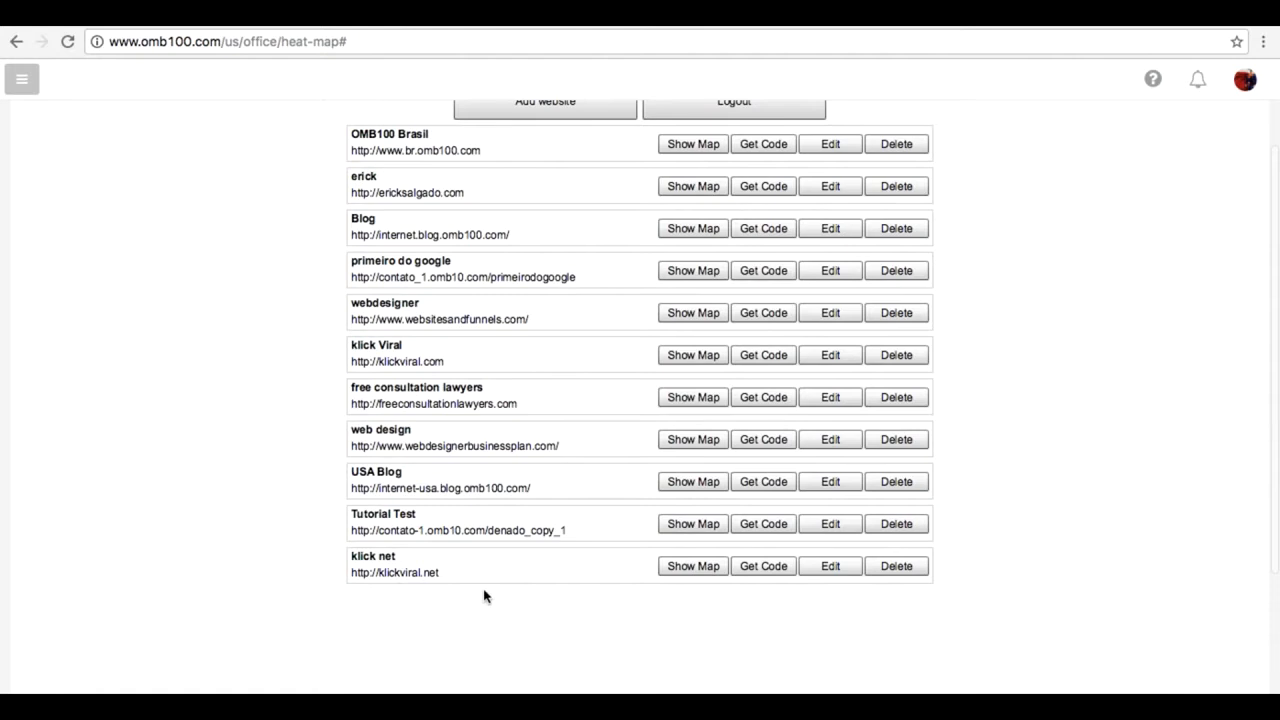
{"action": "left_click", "coordinate": [774, 574]}
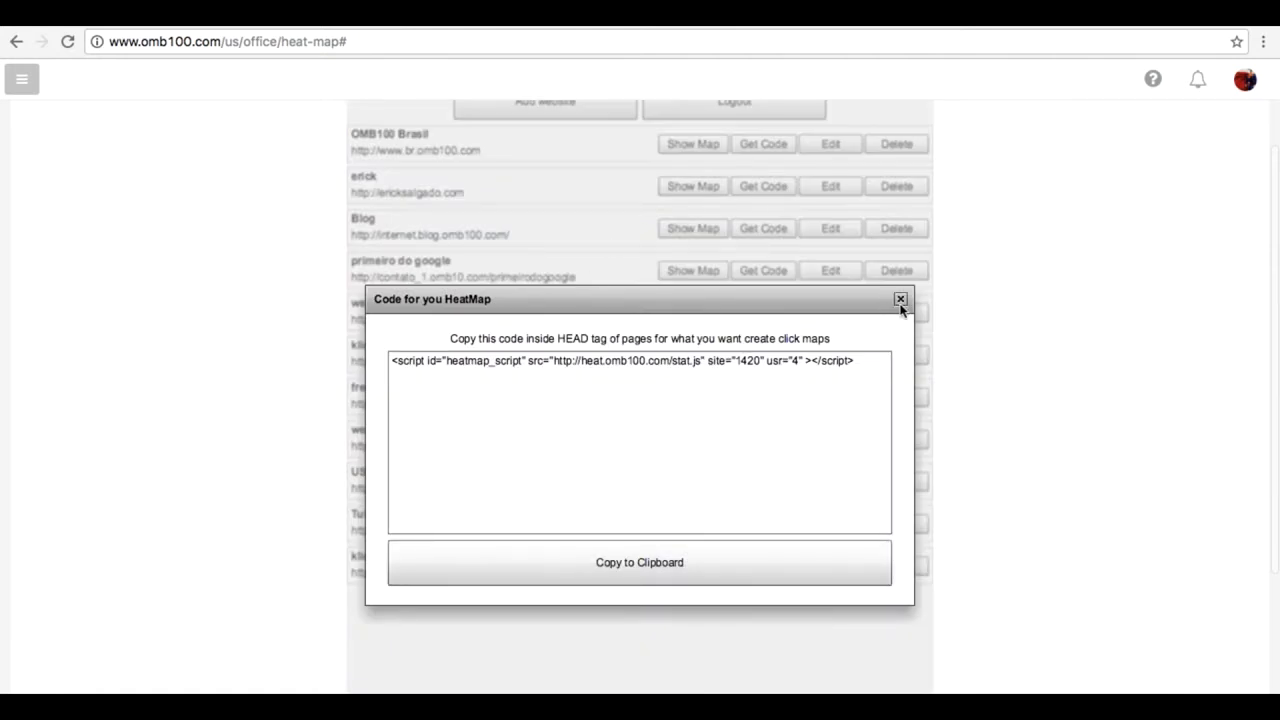
{"action": "left_click", "coordinate": [900, 299]}
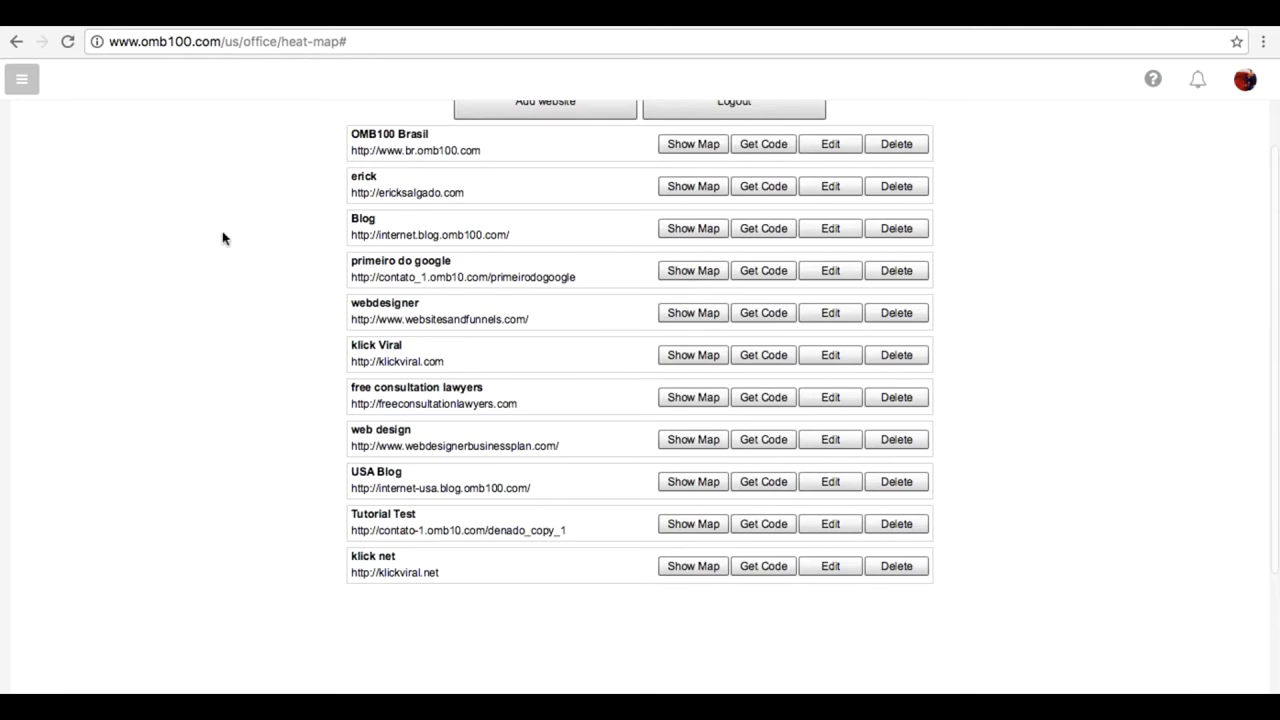
Step: Open the My sites list of the Drag n Drop Site Builder
{"action": "scroll", "coordinate": [24, 118], "scroll_direction": "up", "scroll_amount": 3}
{"action": "left_click", "coordinate": [21, 88]}
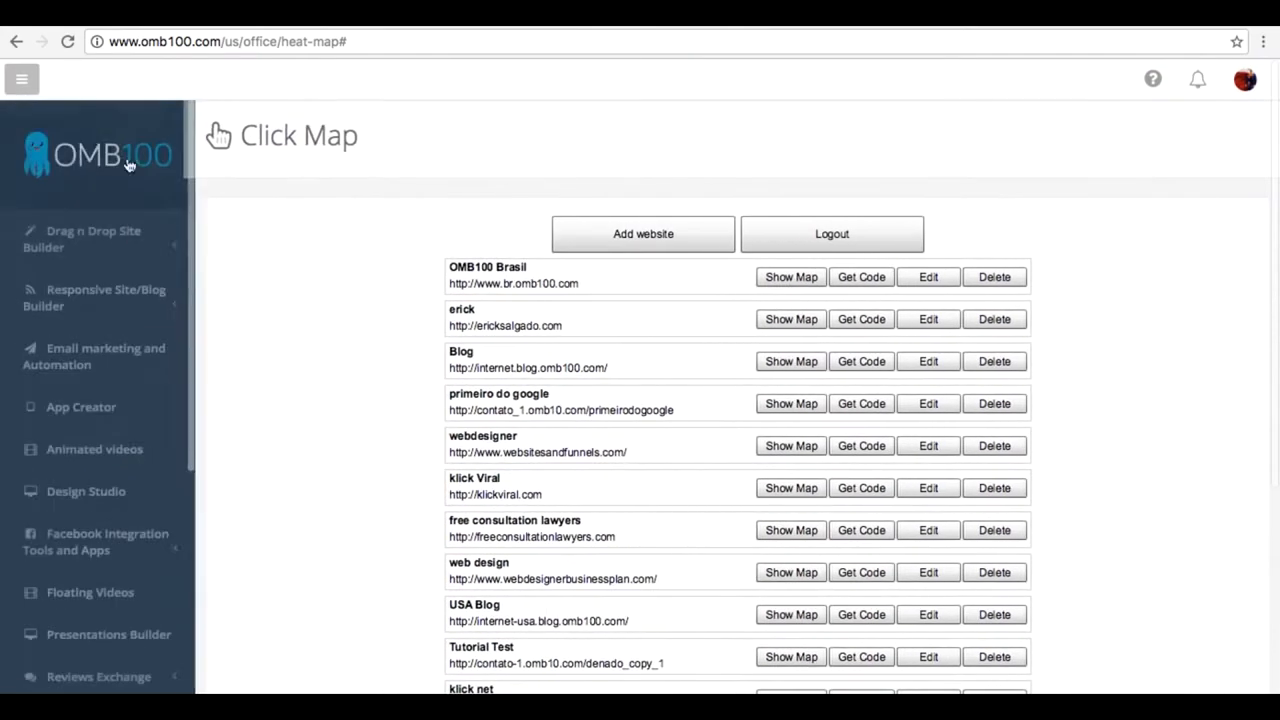
{"action": "left_click", "coordinate": [127, 233]}
{"action": "left_click", "coordinate": [90, 286]}
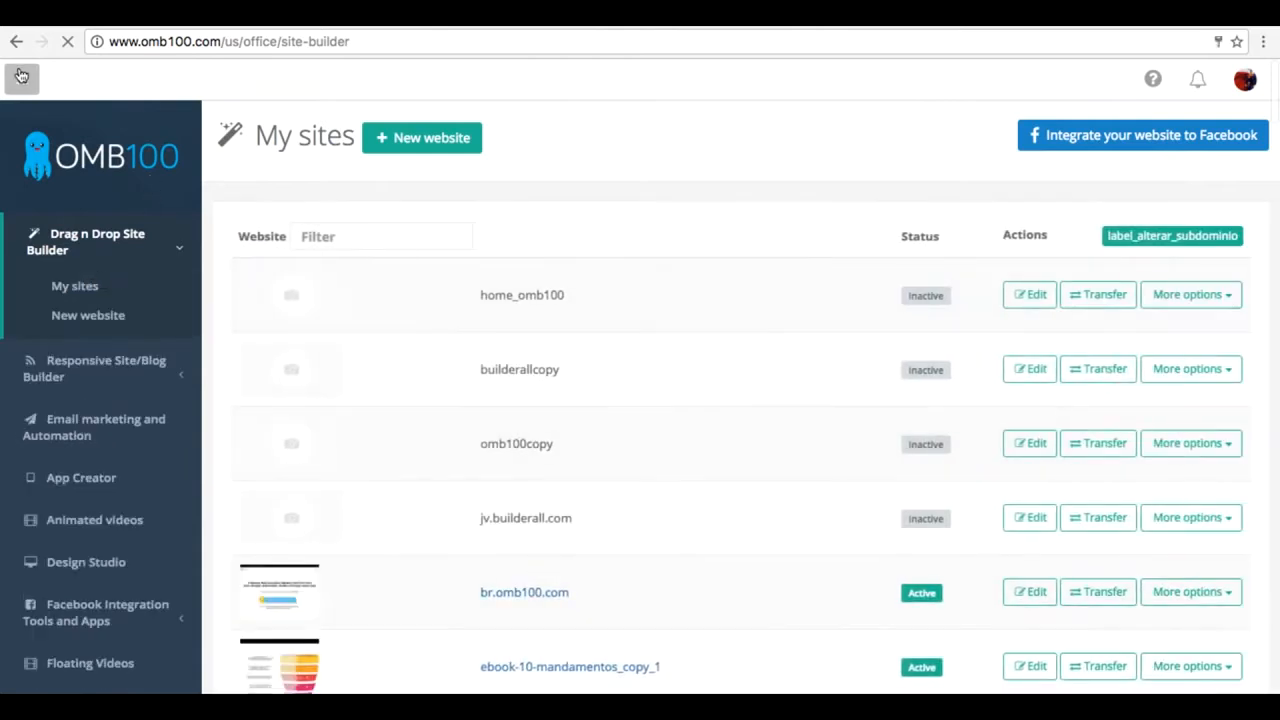
Step: Filter the site list by "klick" and open klickviral.net for editing
{"action": "left_click", "coordinate": [21, 76]}
{"action": "left_click", "coordinate": [230, 231]}
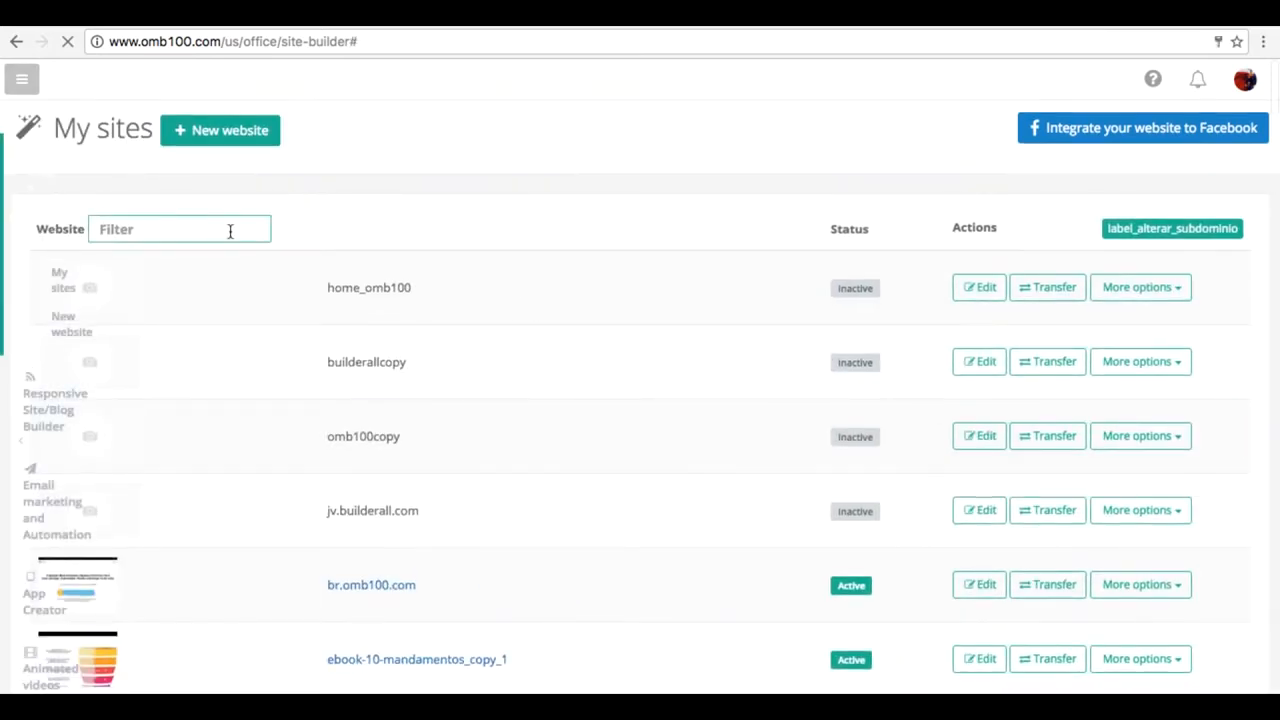
{"action": "type", "text": "klick"}
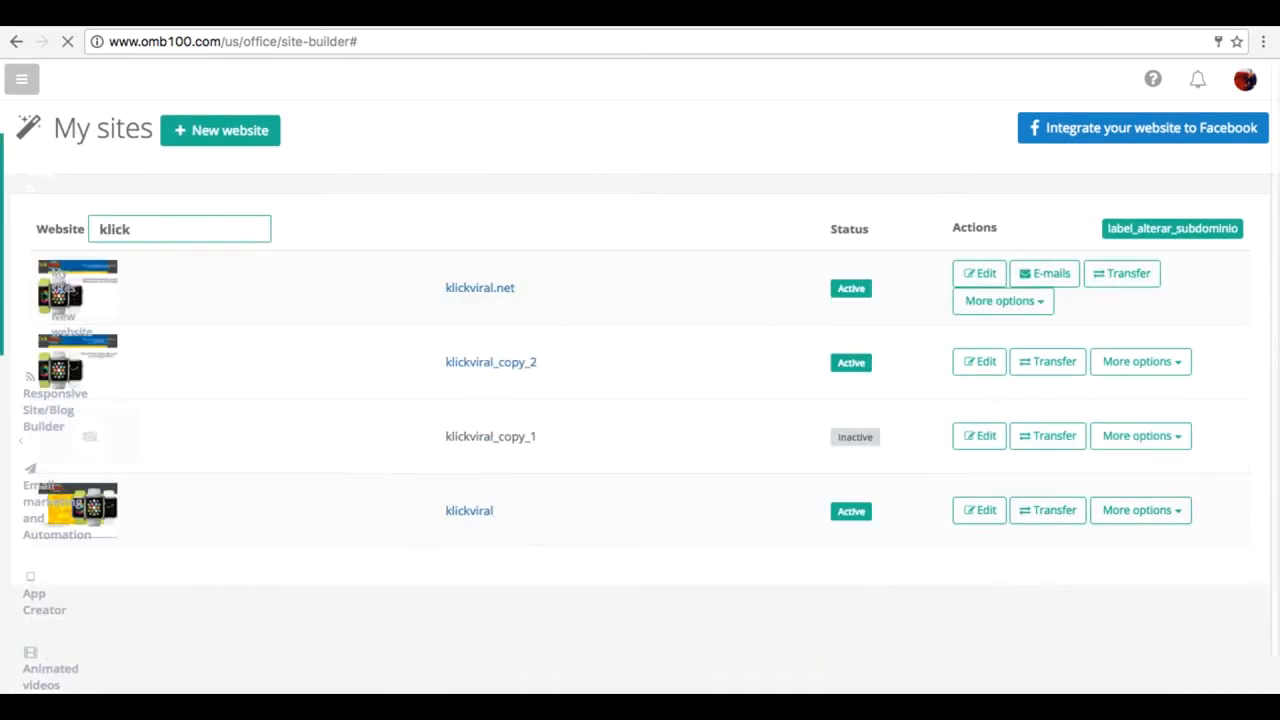
{"action": "left_click", "coordinate": [979, 276]}
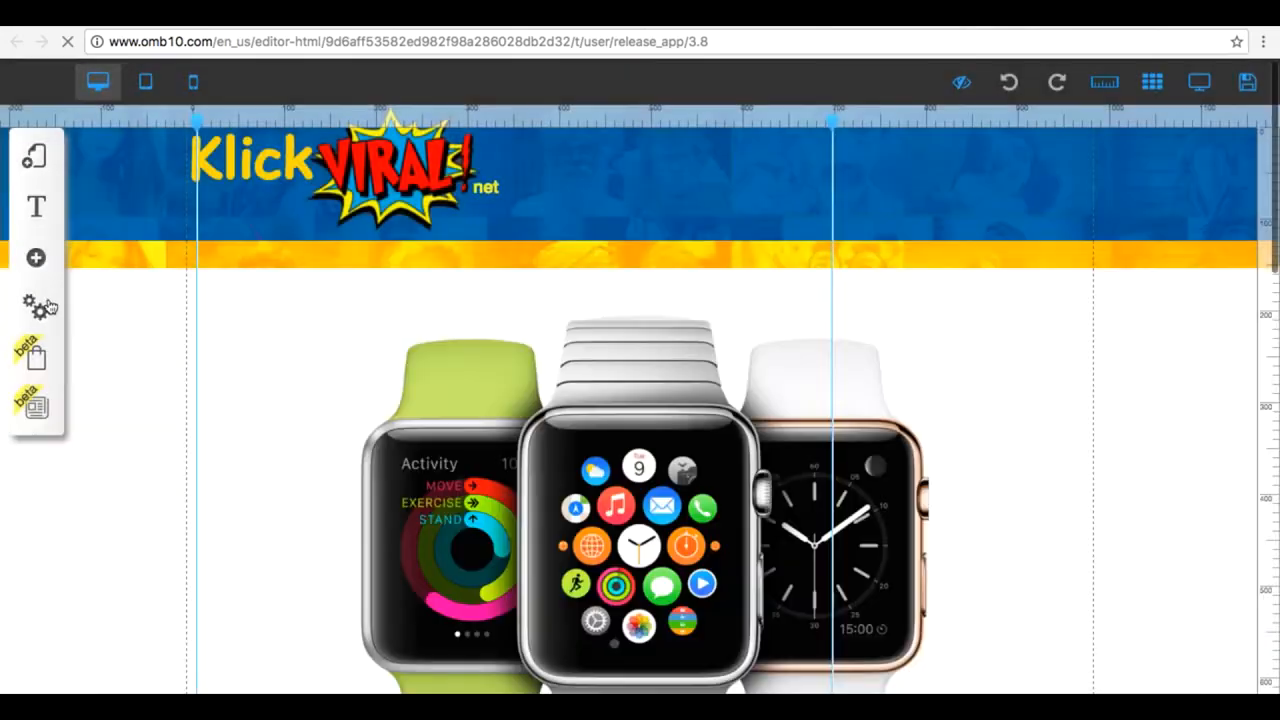
Step: Open the Settings and SEO options of the layout "A Nova Mania da Internet"
{"action": "left_click", "coordinate": [35, 163]}
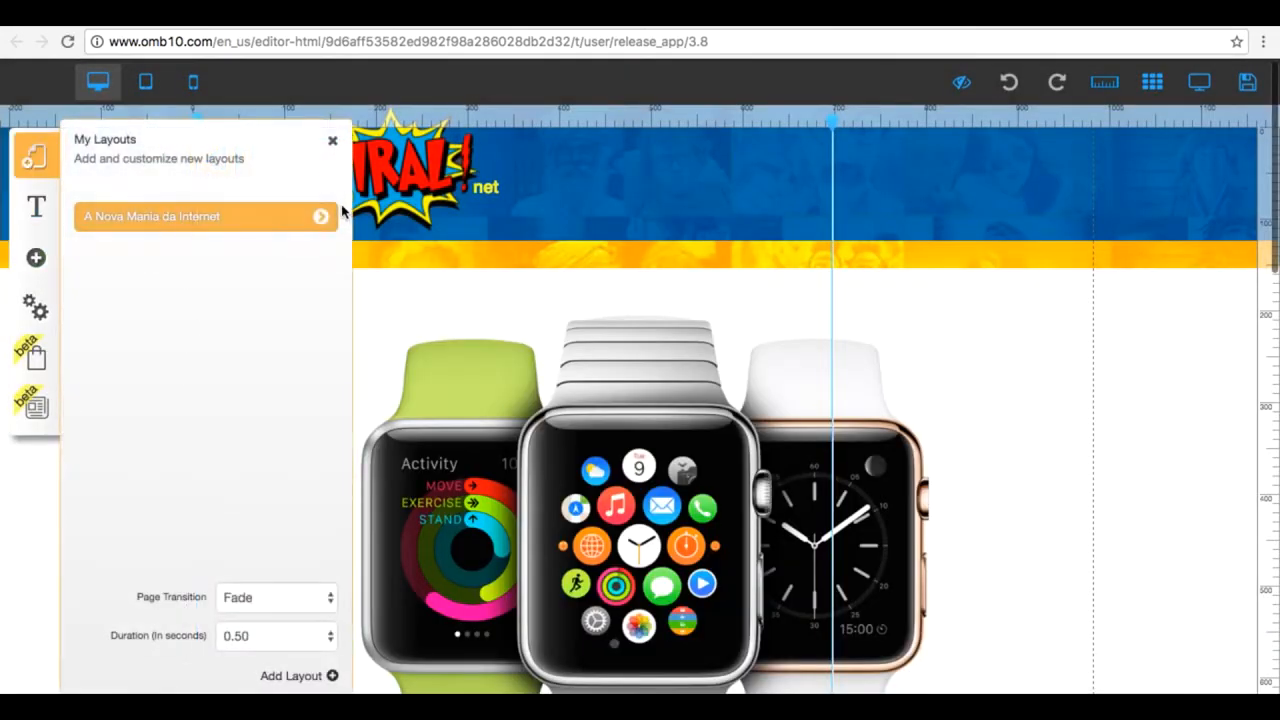
{"action": "left_click", "coordinate": [323, 217]}
{"action": "left_click", "coordinate": [160, 208]}
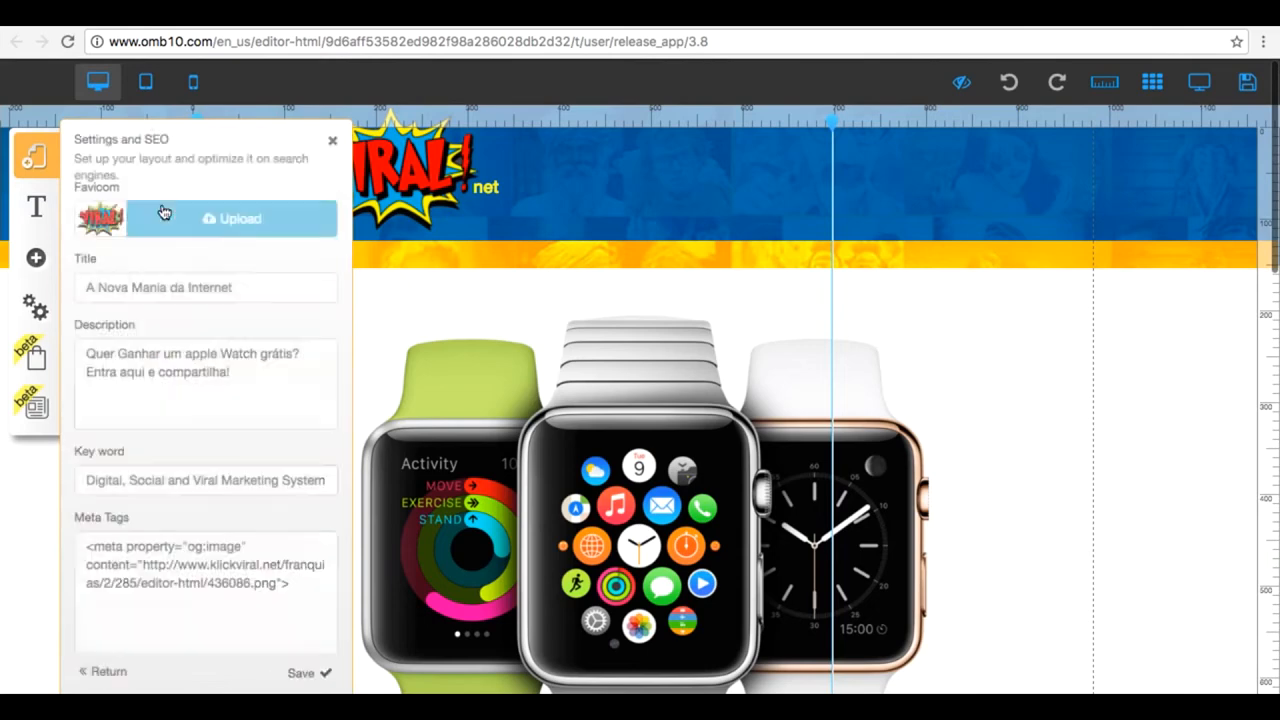
Step: Review the heat map script in the layout's Scripts field and leave the site editor without saving
{"action": "scroll", "coordinate": [197, 540], "scroll_direction": "down", "scroll_amount": 4}
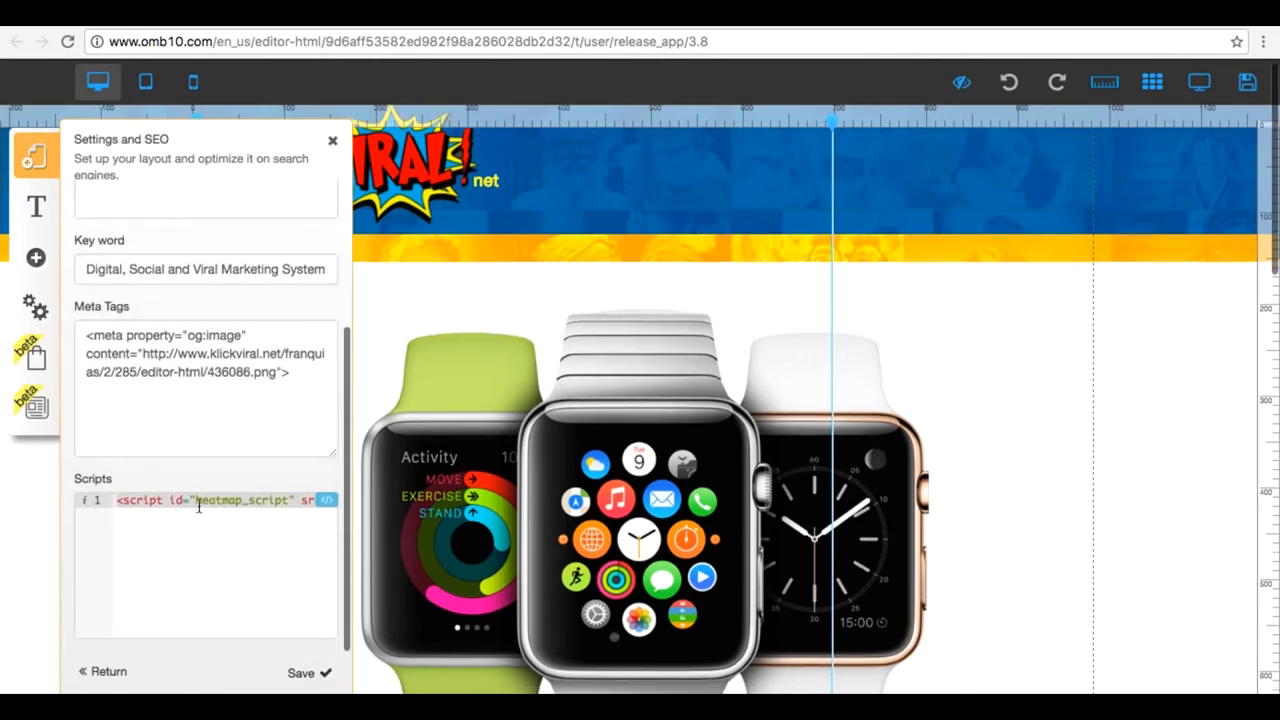
{"action": "left_click", "coordinate": [200, 505]}
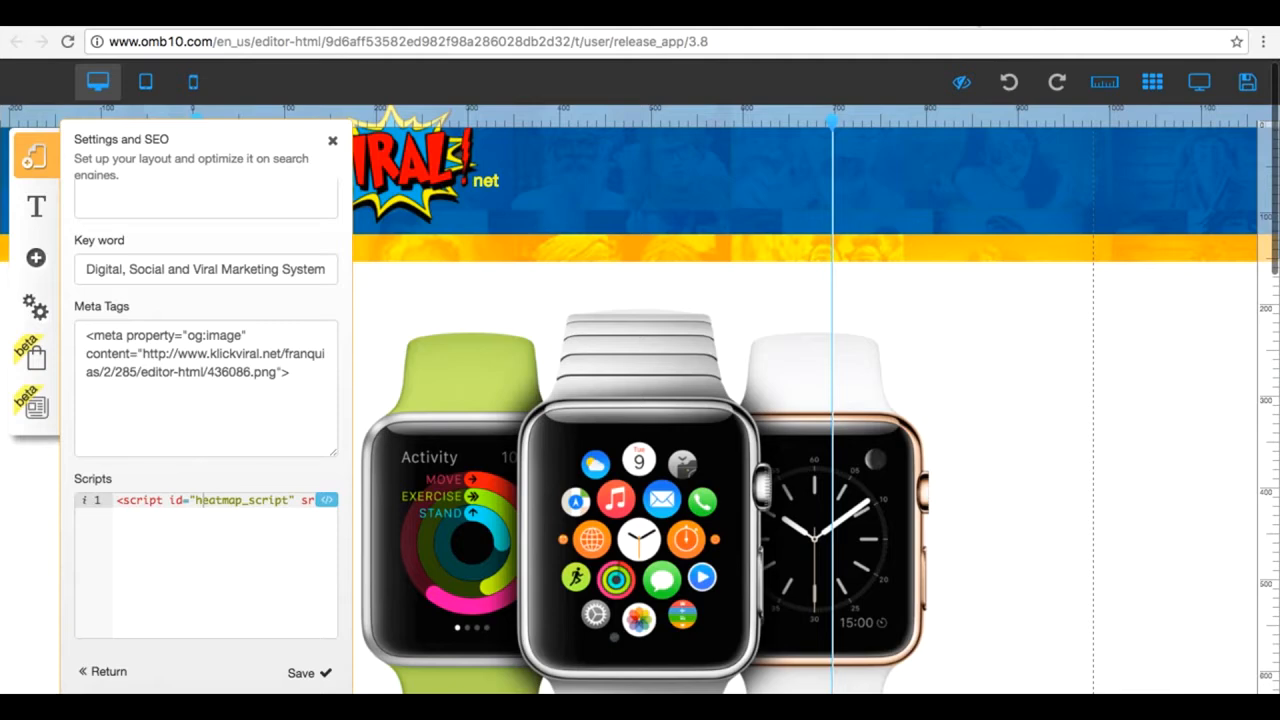
{"action": "key", "text": "super+w"}
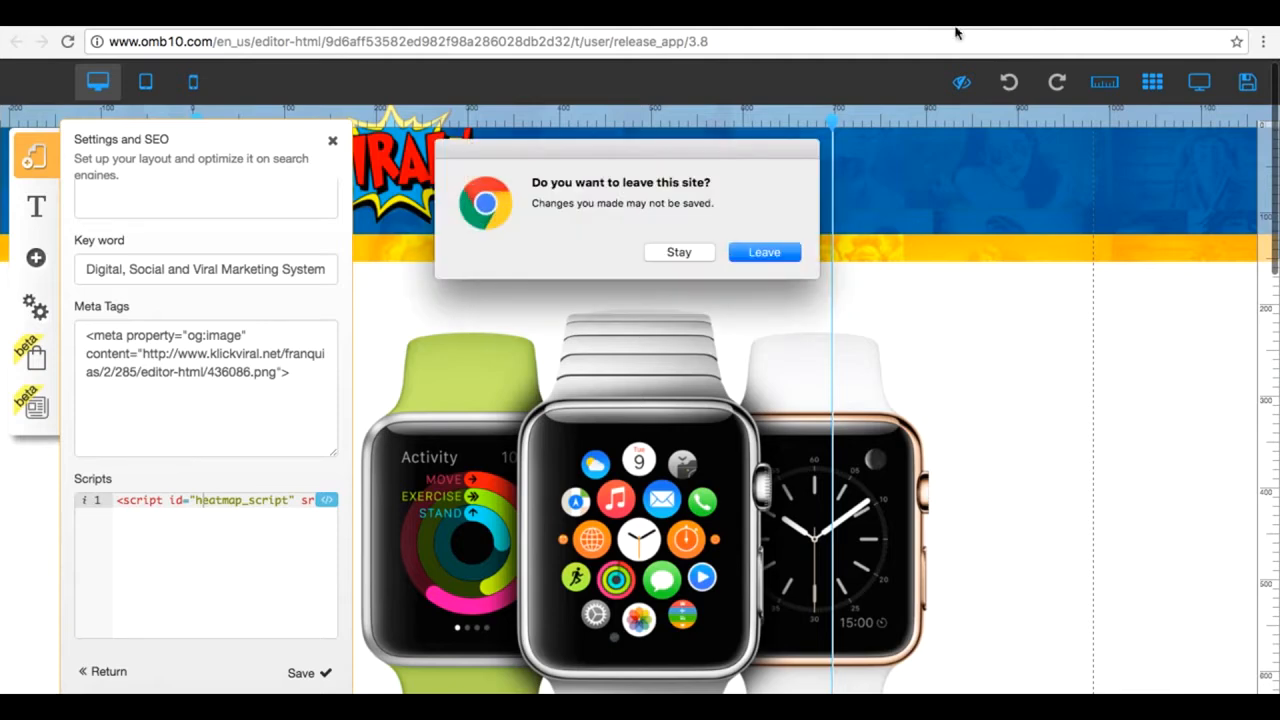
{"action": "left_click", "coordinate": [785, 250]}
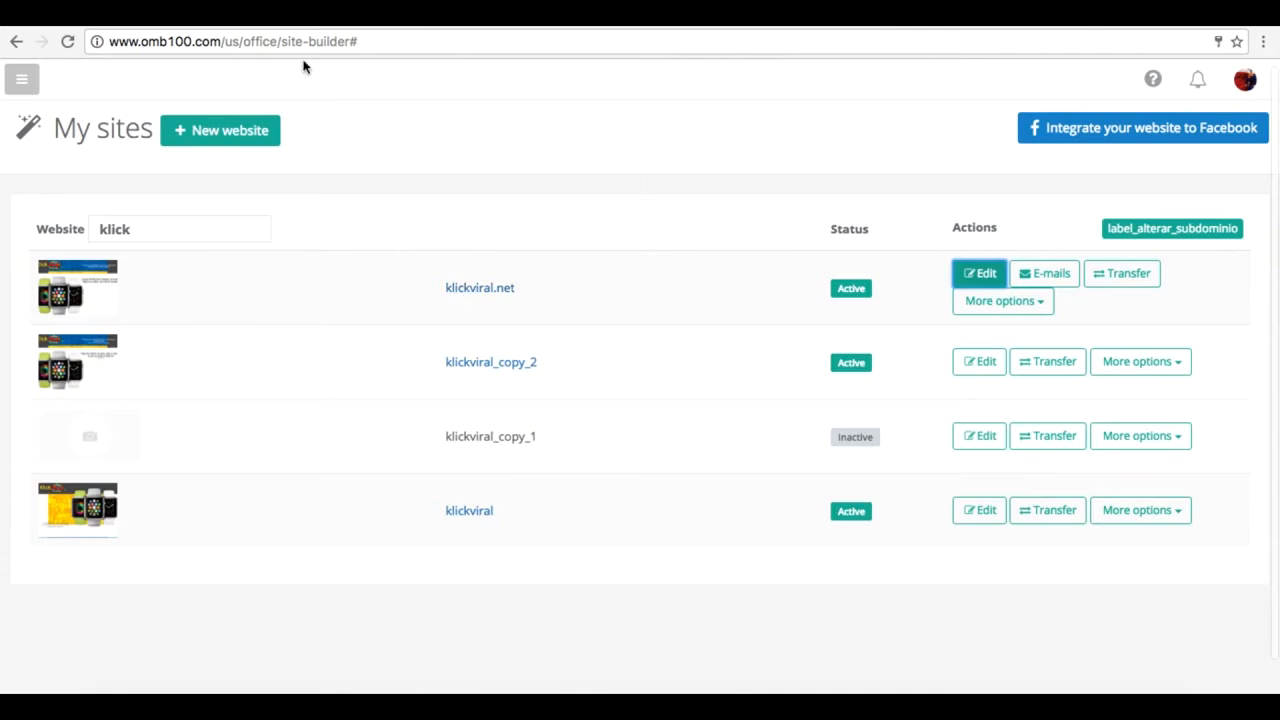
Step: Open the Click Map tool and examine the klick net heat map from the page header to the countdown timer
{"action": "left_click", "coordinate": [21, 80]}
{"action": "scroll", "coordinate": [114, 518], "scroll_direction": "down", "scroll_amount": 5}
{"action": "left_click", "coordinate": [107, 405]}
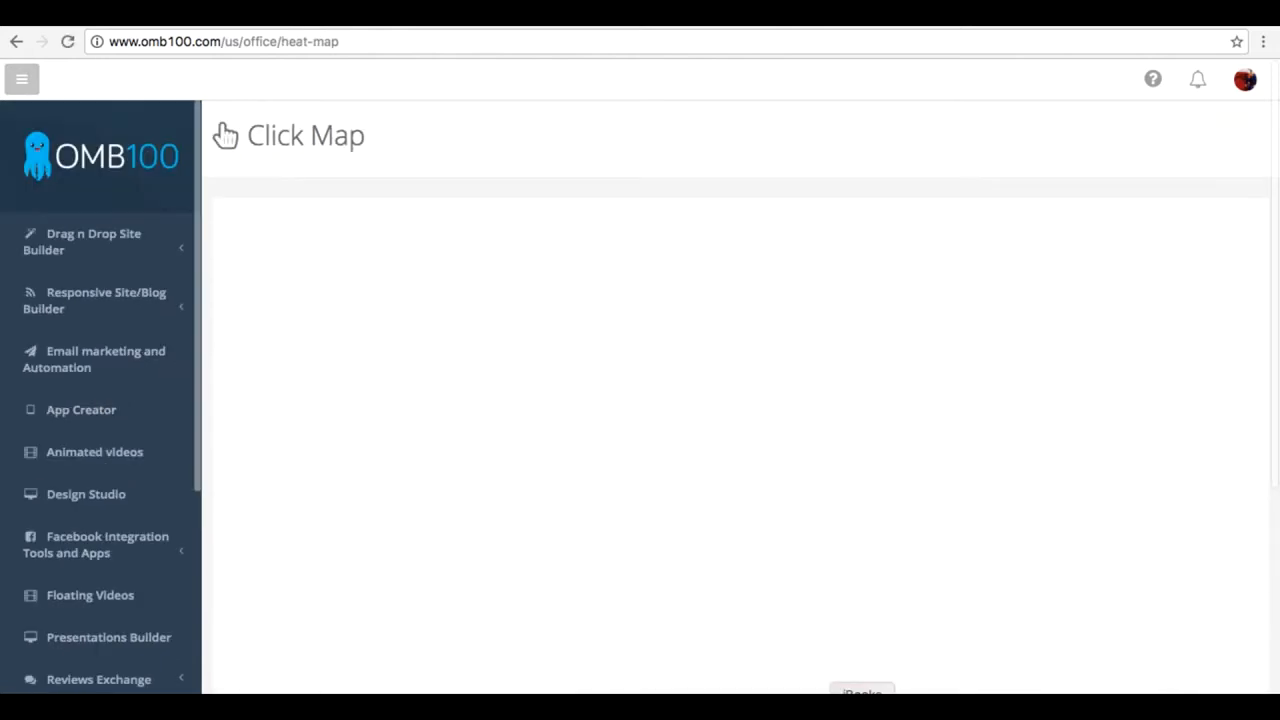
{"action": "scroll", "coordinate": [816, 388], "scroll_direction": "down", "scroll_amount": 3}
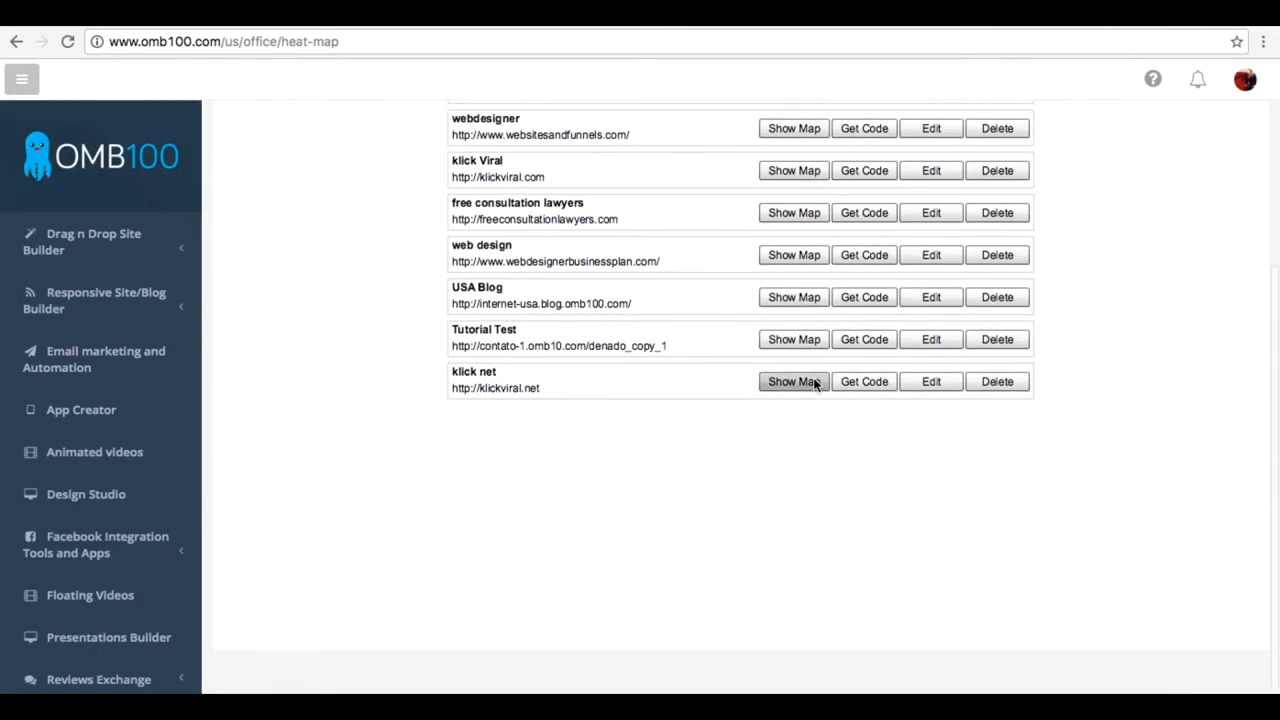
{"action": "left_click", "coordinate": [793, 382]}
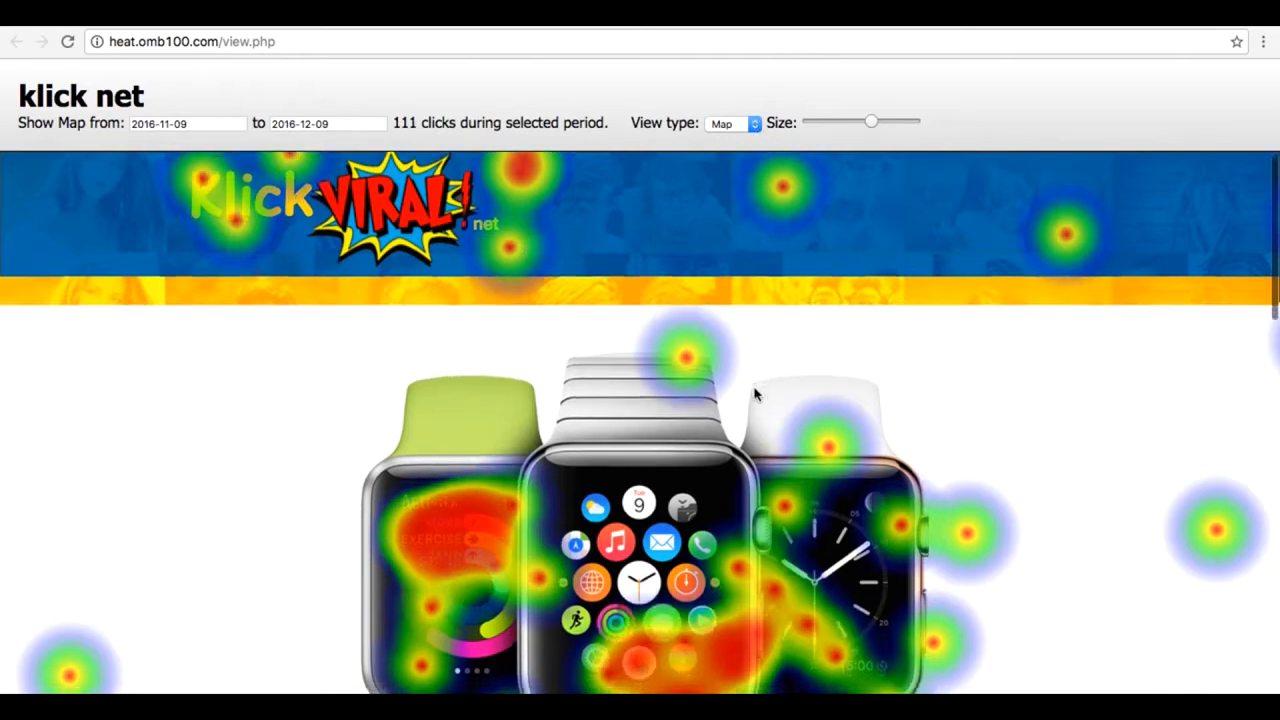
{"action": "scroll", "coordinate": [755, 394], "scroll_direction": "down", "scroll_amount": 3}
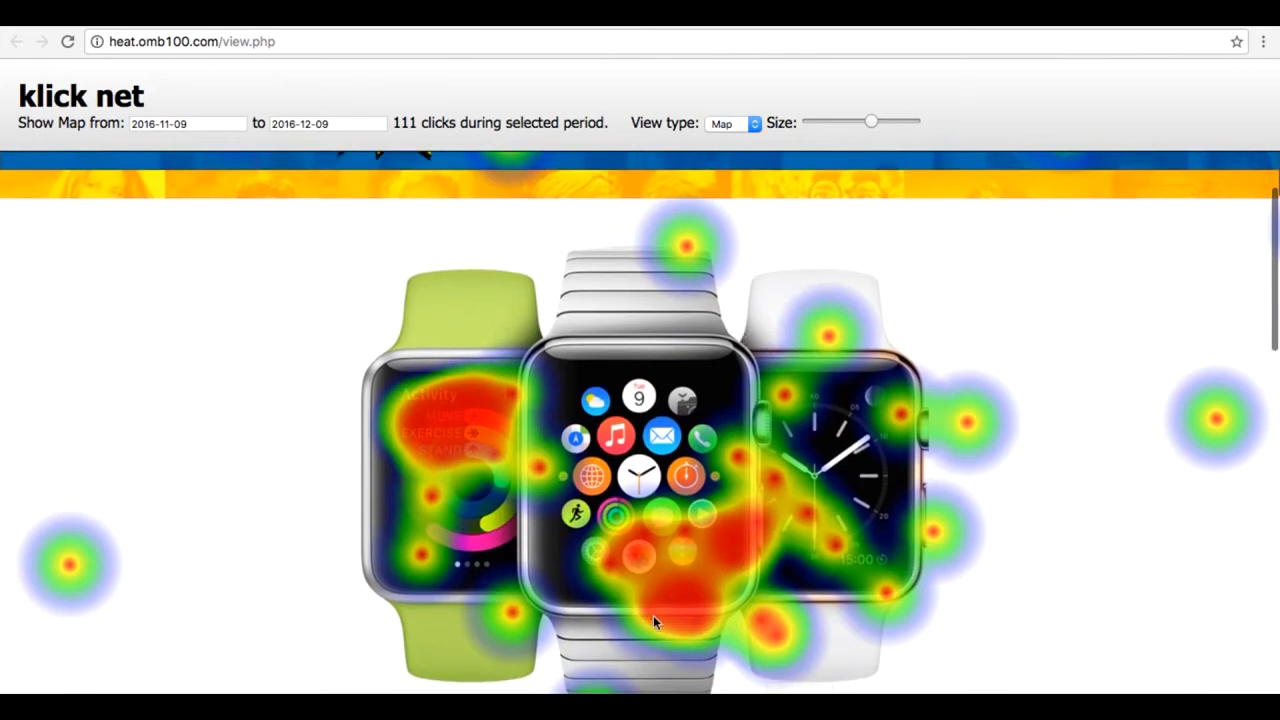
{"action": "scroll", "coordinate": [601, 536], "scroll_direction": "down", "scroll_amount": 1}
{"action": "scroll", "coordinate": [601, 532], "scroll_direction": "down", "scroll_amount": 5}
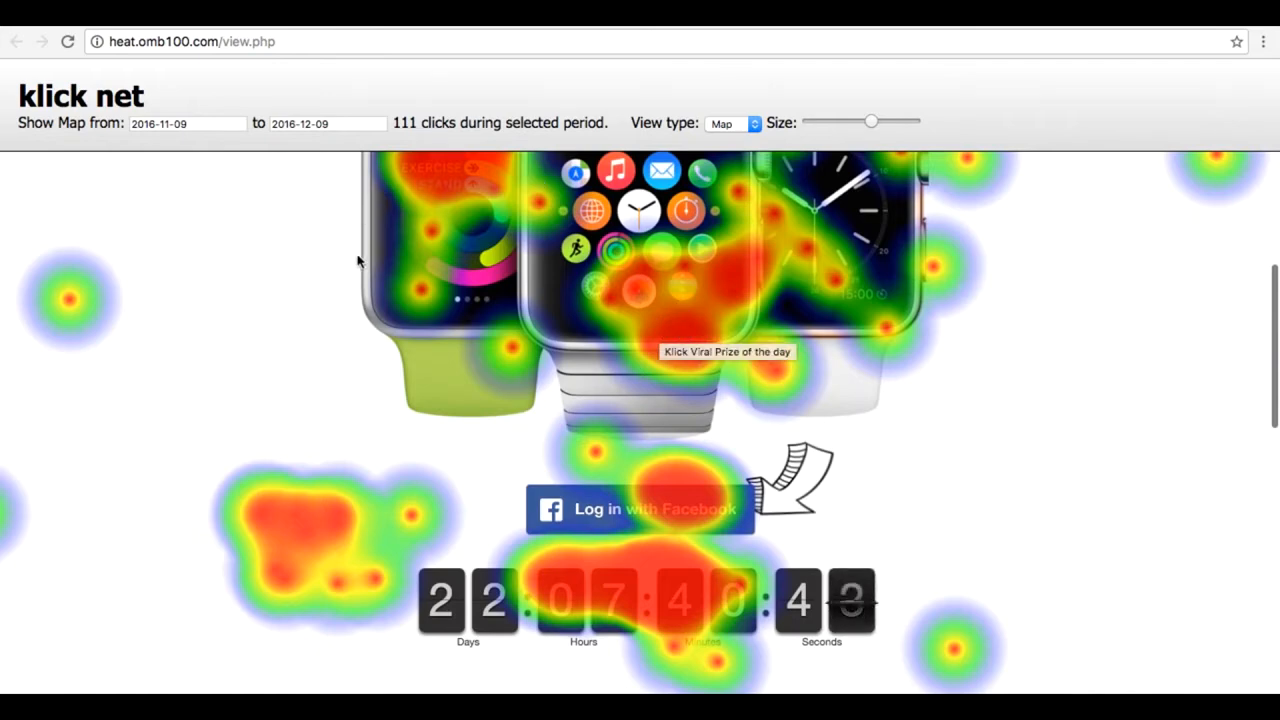
{"action": "scroll", "coordinate": [110, 335], "scroll_direction": "up", "scroll_amount": 6}
{"action": "scroll", "coordinate": [110, 335], "scroll_direction": "up", "scroll_amount": 1}
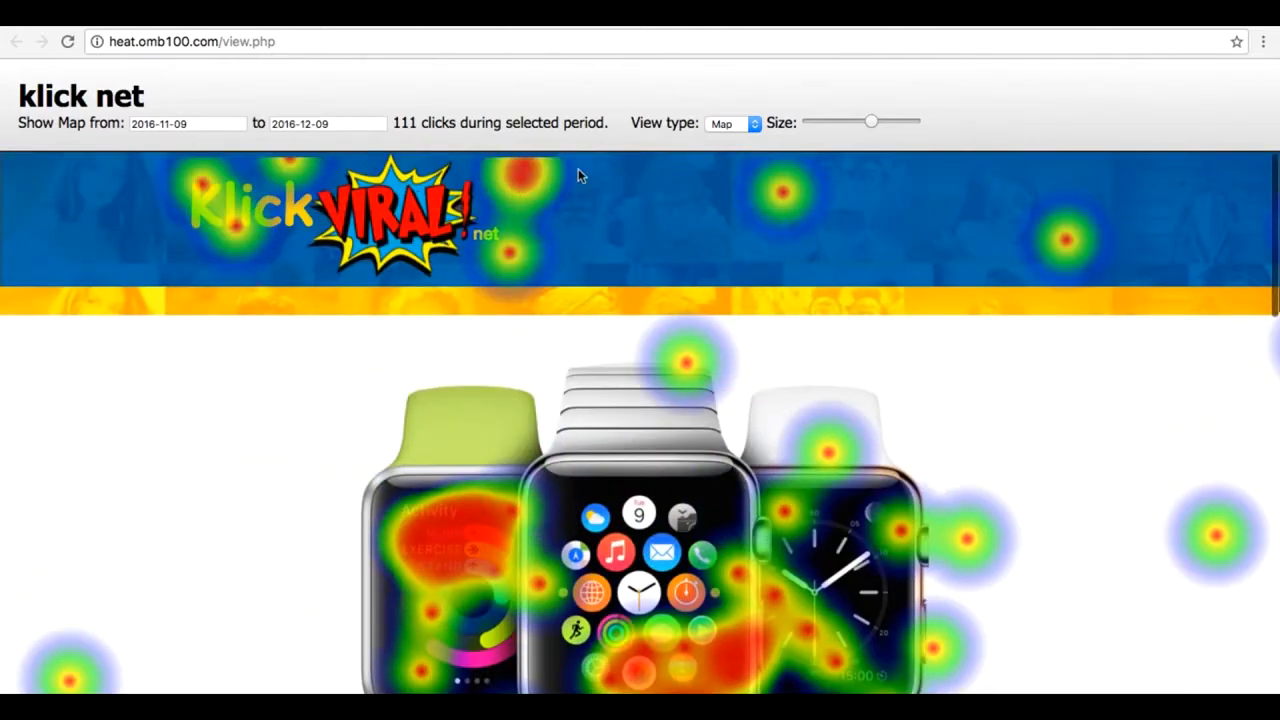
Step: Set the klick net map's view type to Clicks and examine the individual click points around the Facebook login and countdown
{"action": "left_click", "coordinate": [738, 123]}
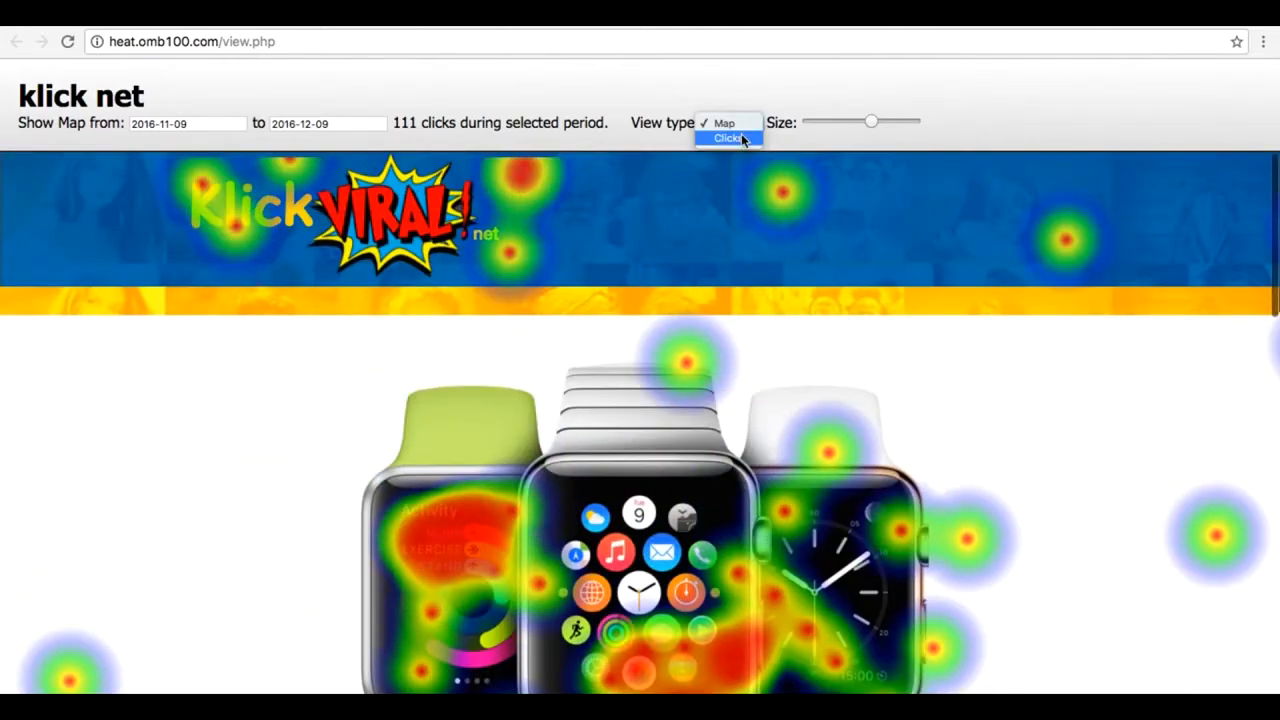
{"action": "left_click", "coordinate": [741, 137]}
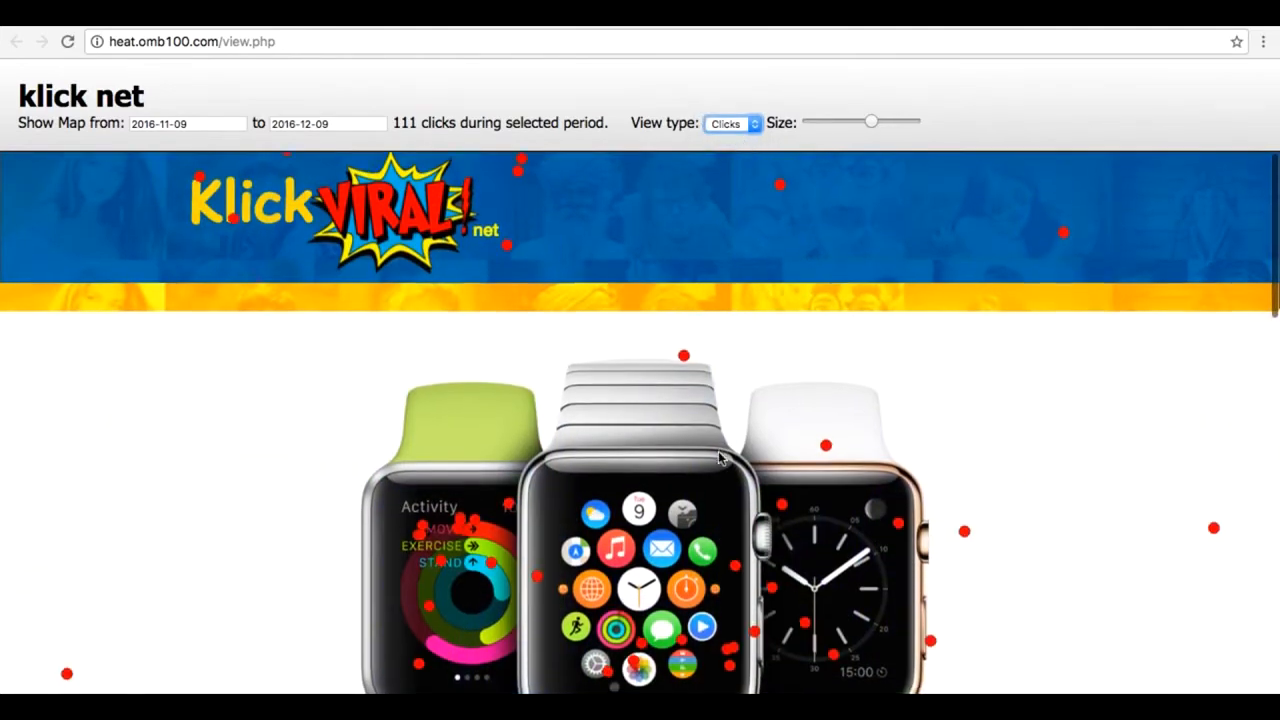
{"action": "scroll", "coordinate": [718, 458], "scroll_direction": "down", "scroll_amount": 2}
{"action": "scroll", "coordinate": [730, 565], "scroll_direction": "down", "scroll_amount": 3}
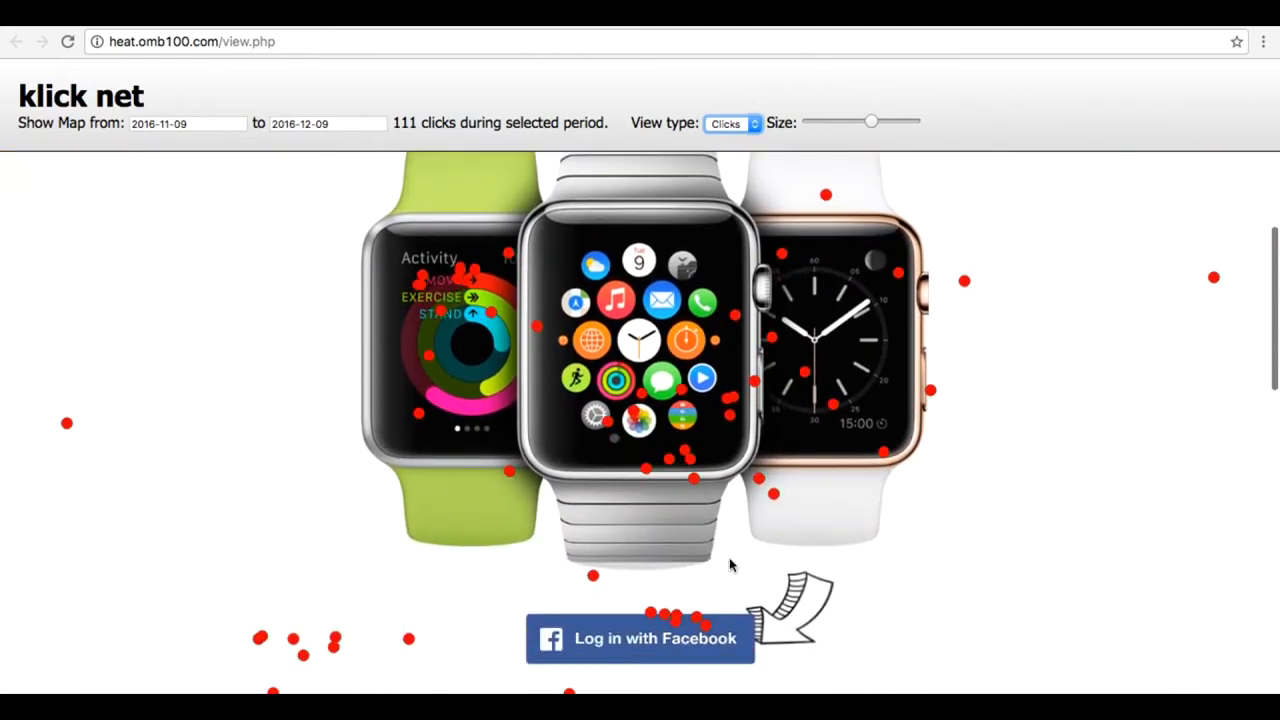
{"action": "scroll", "coordinate": [730, 565], "scroll_direction": "down", "scroll_amount": 2}
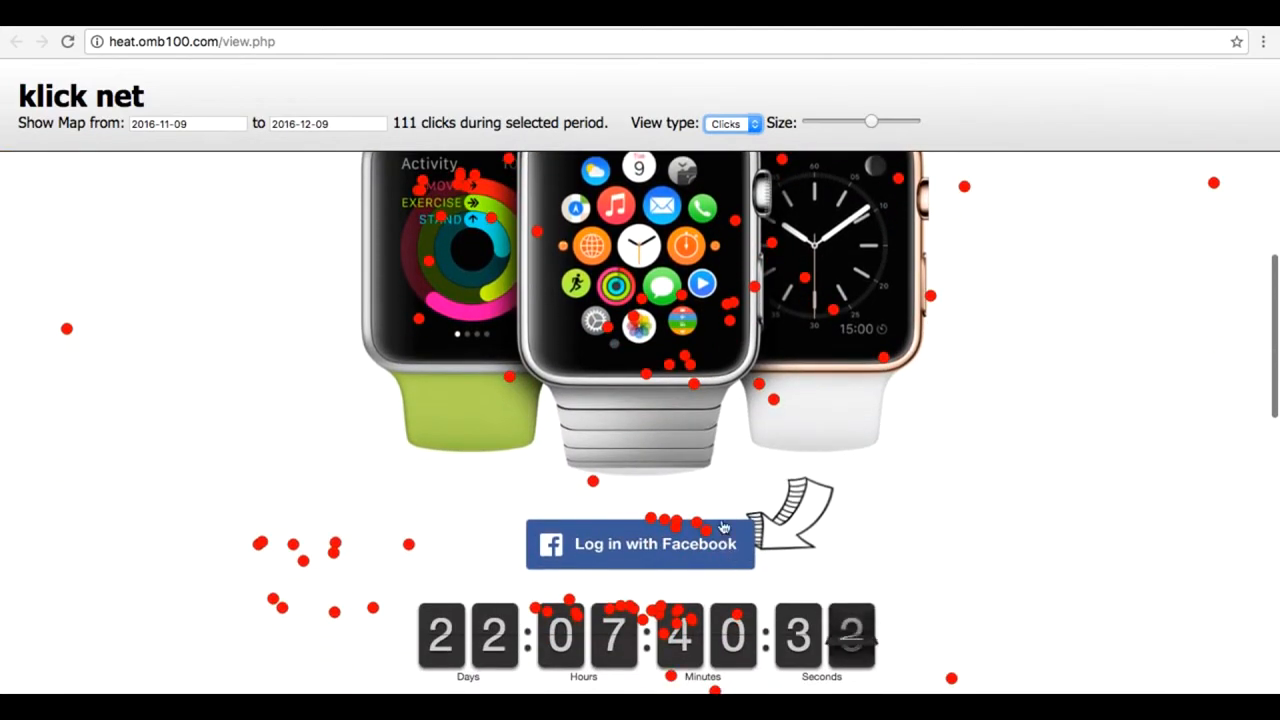
{"action": "scroll", "coordinate": [725, 528], "scroll_direction": "down", "scroll_amount": 2}
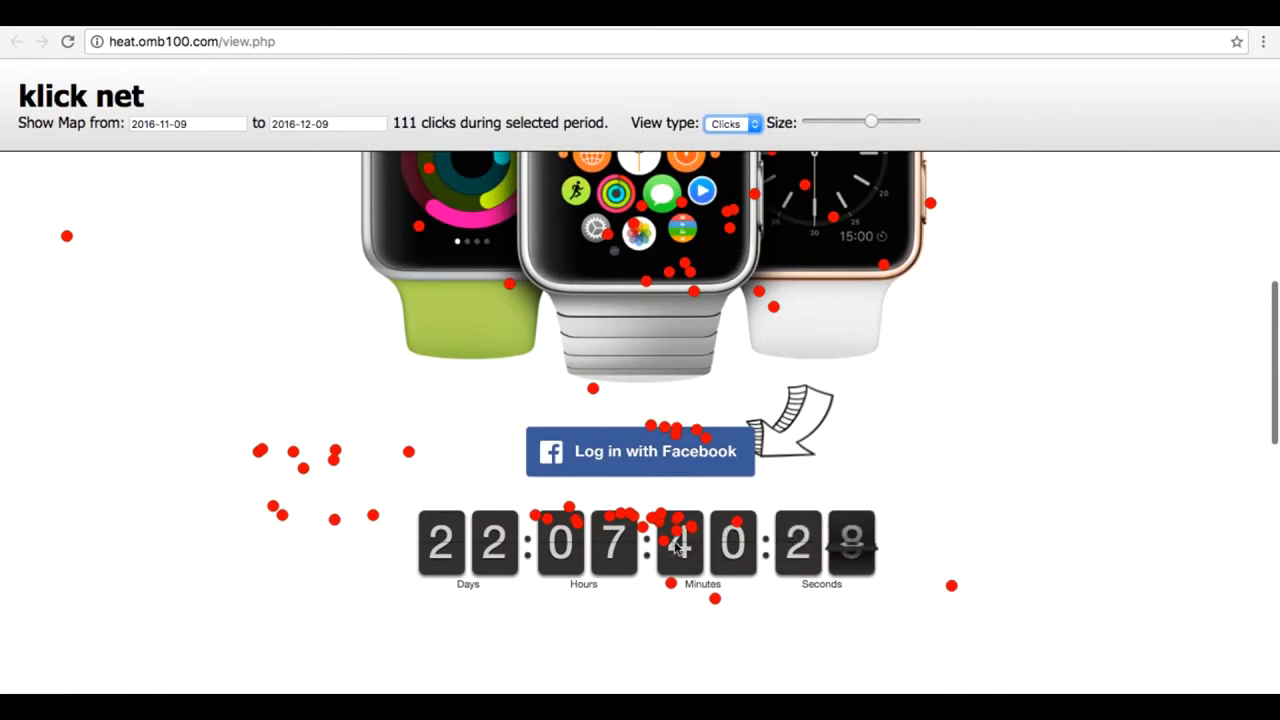
{"action": "scroll", "coordinate": [828, 446], "scroll_direction": "up", "scroll_amount": 4}
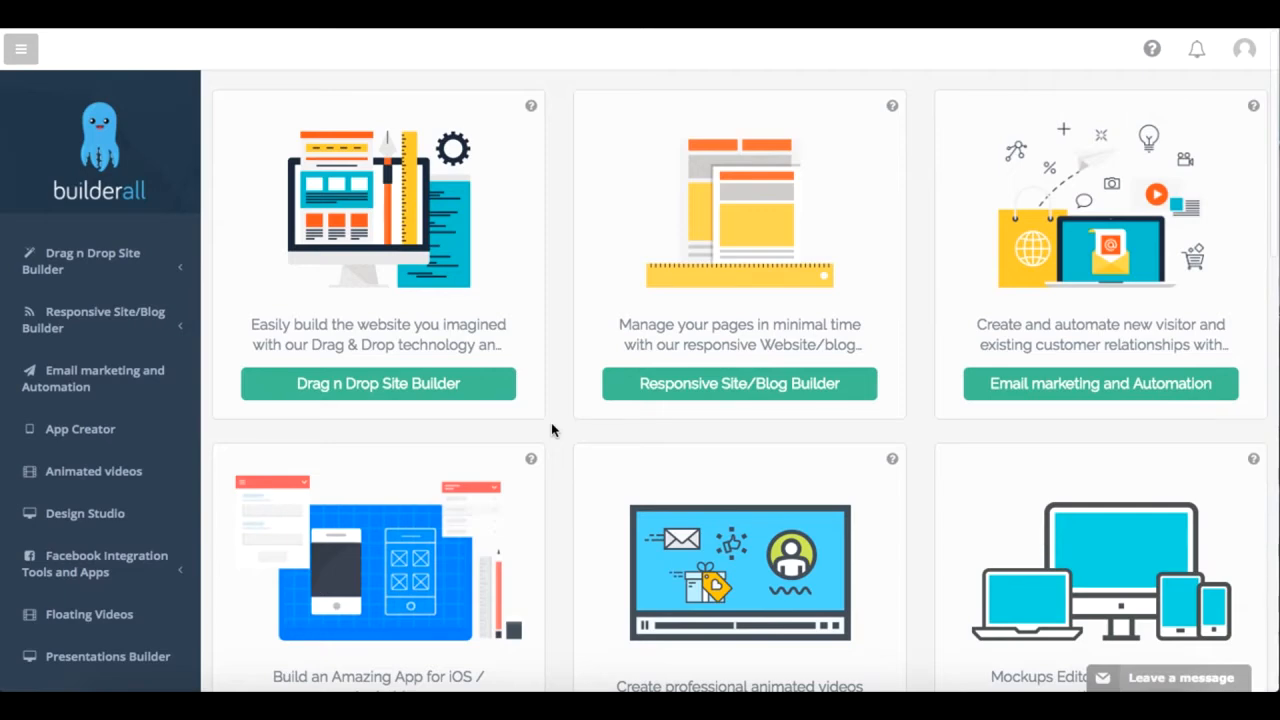
Step: Open the Drag n Drop Site Builder's My sites list, followed by its New website template gallery
{"action": "scroll", "coordinate": [551, 424], "scroll_direction": "down", "scroll_amount": 2}
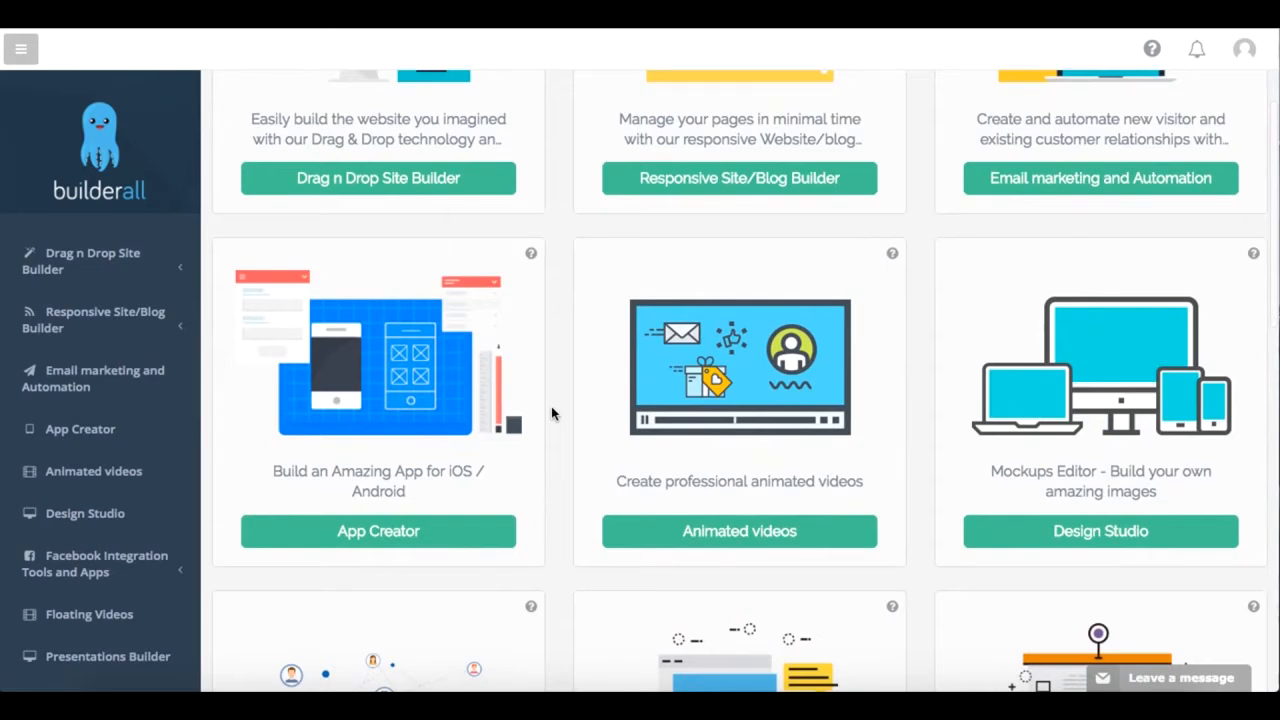
{"action": "scroll", "coordinate": [551, 406], "scroll_direction": "down", "scroll_amount": 1}
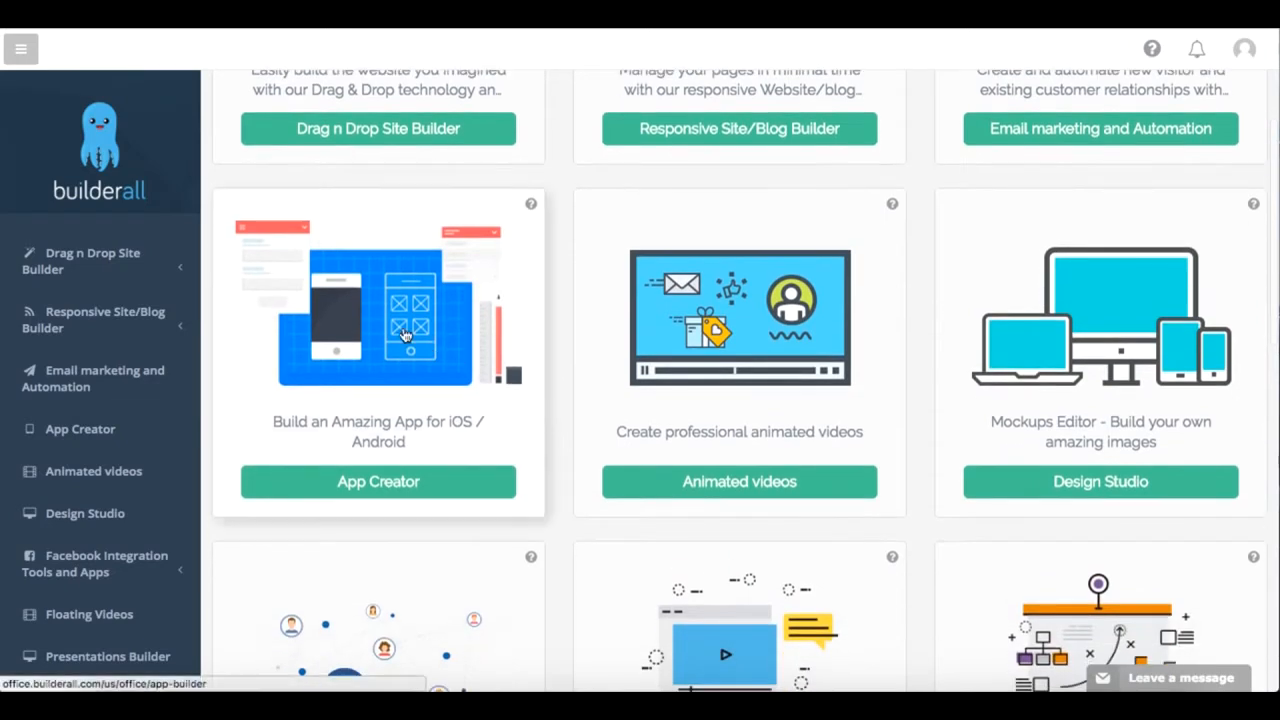
{"action": "left_click", "coordinate": [175, 270]}
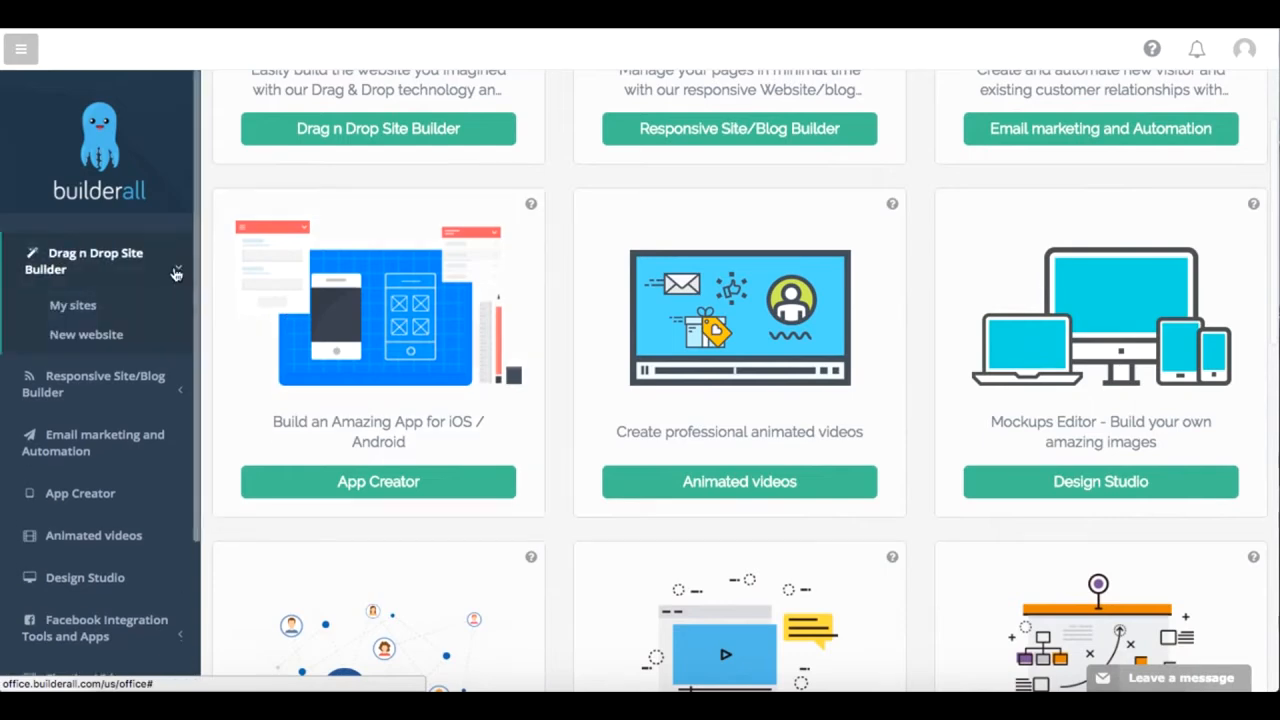
{"action": "left_click", "coordinate": [88, 307]}
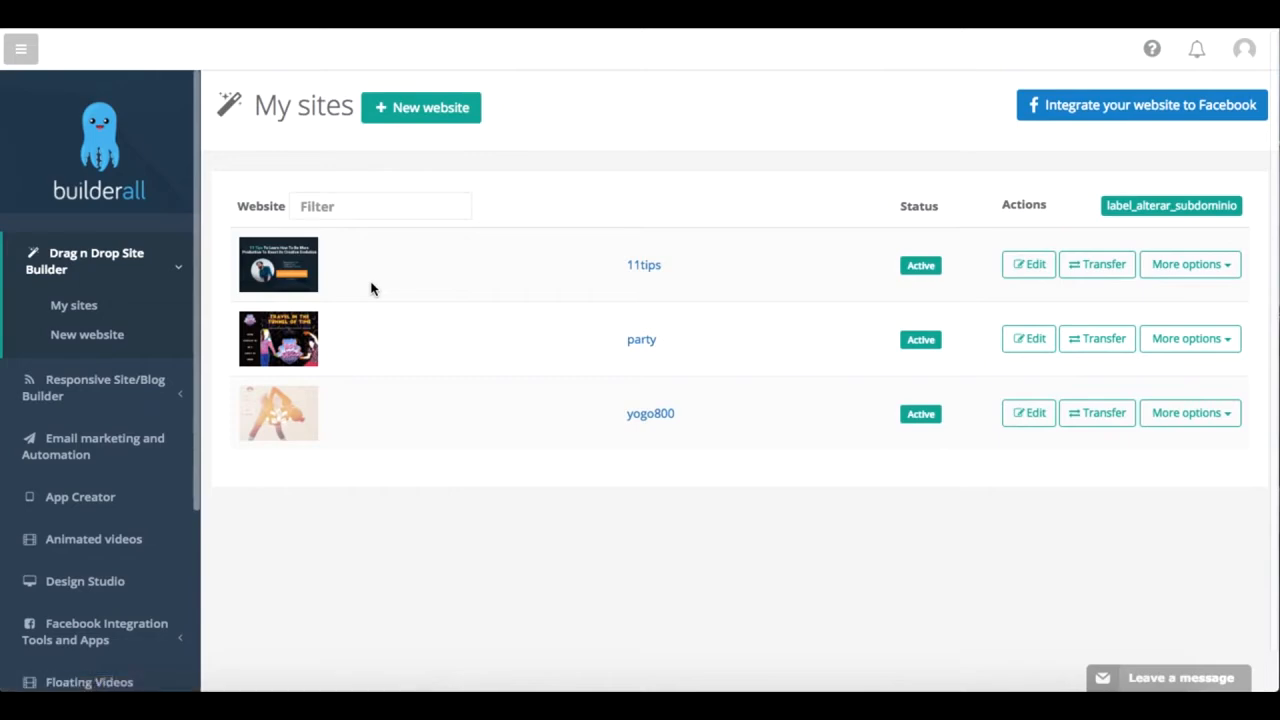
{"action": "left_click", "coordinate": [92, 347]}
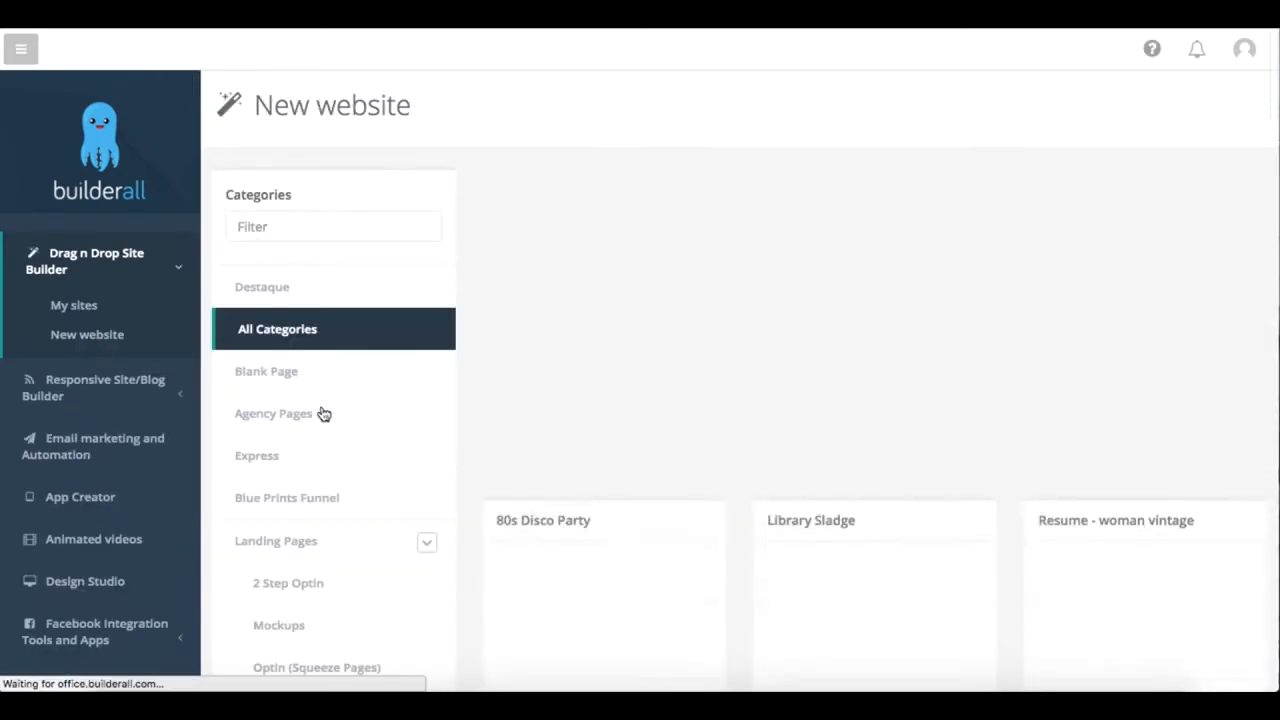
Step: Show the 2 Step Optin landing page templates and browse through the designs
{"action": "scroll", "coordinate": [336, 413], "scroll_direction": "down", "scroll_amount": 3}
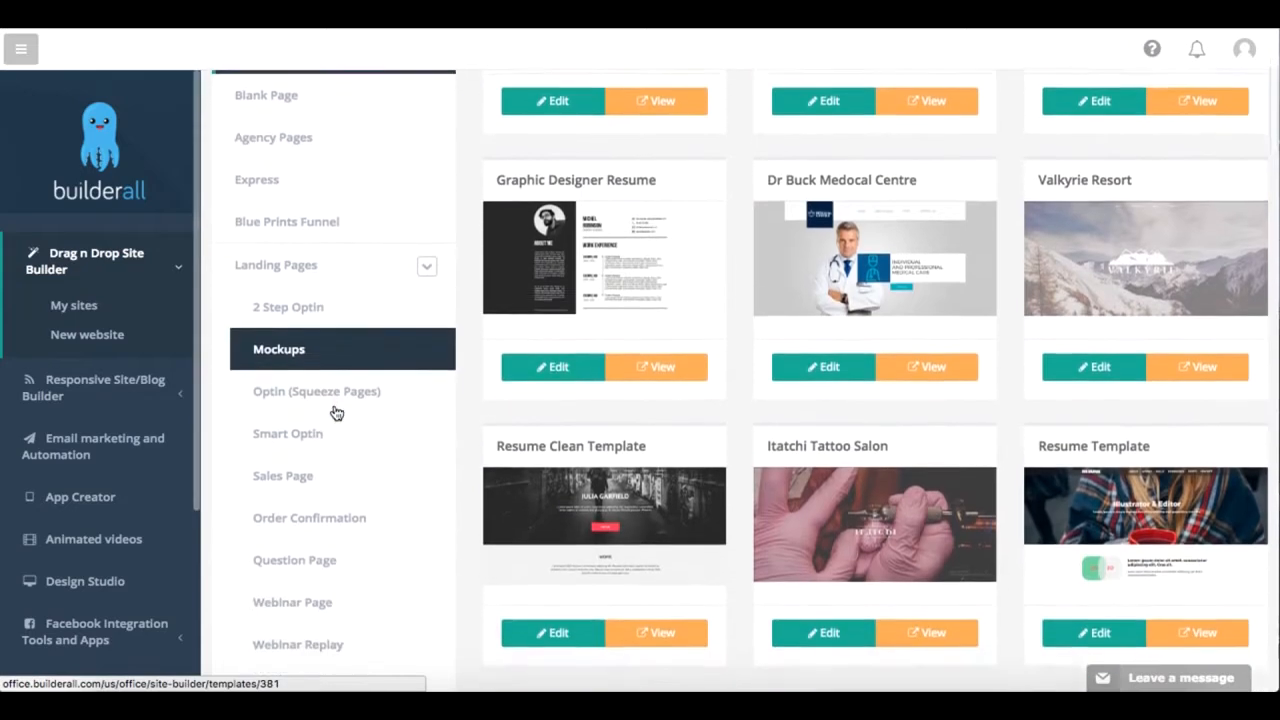
{"action": "left_click", "coordinate": [343, 298]}
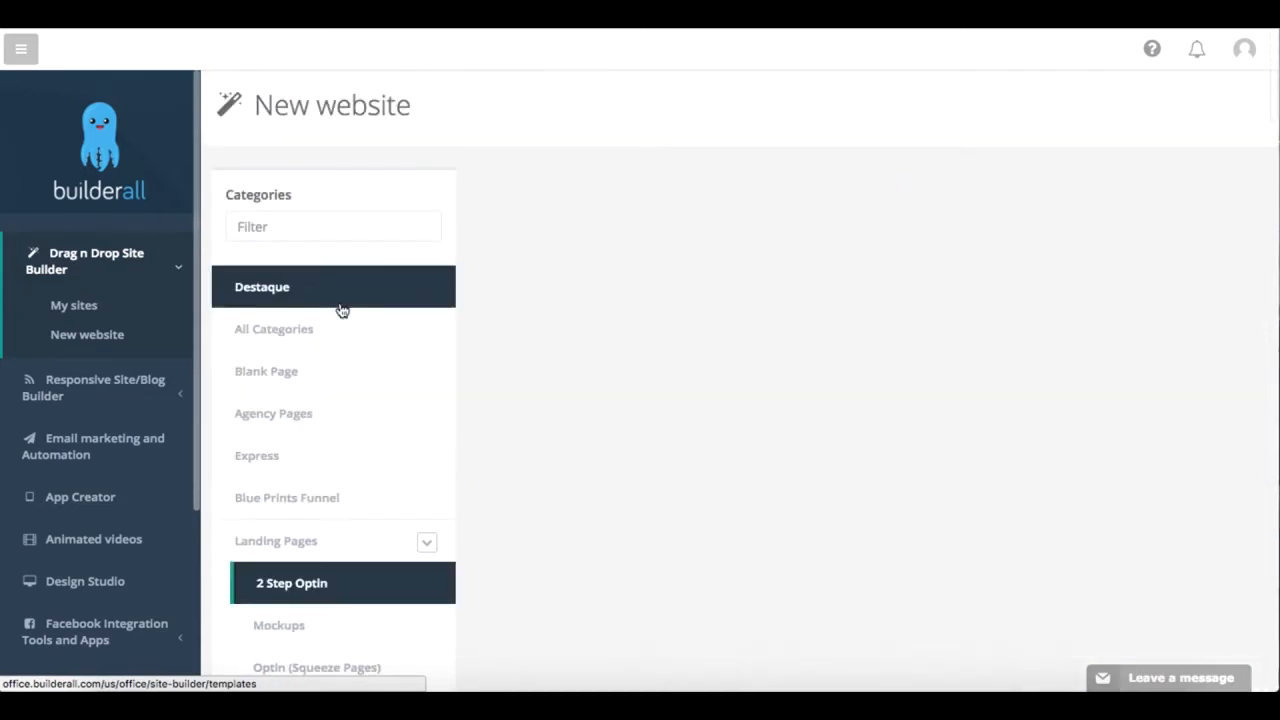
{"action": "scroll", "coordinate": [764, 471], "scroll_direction": "down", "scroll_amount": 2}
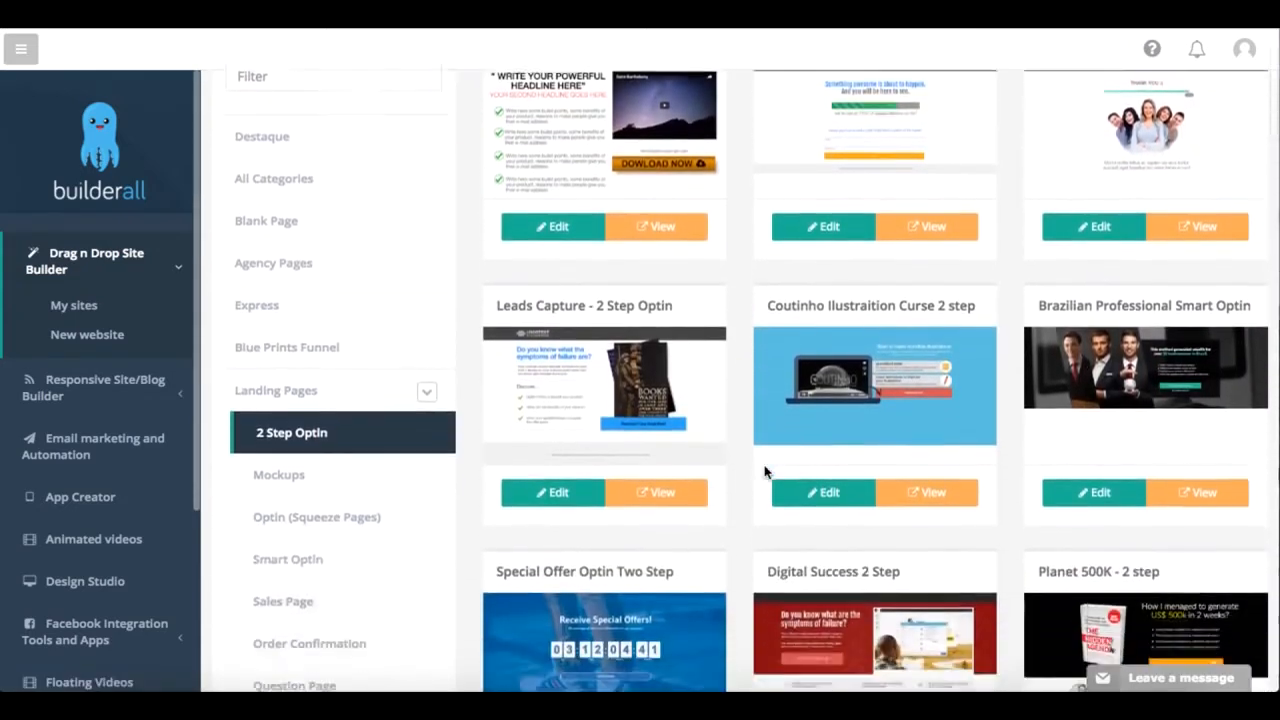
{"action": "scroll", "coordinate": [764, 471], "scroll_direction": "down", "scroll_amount": 2}
{"action": "scroll", "coordinate": [764, 471], "scroll_direction": "down", "scroll_amount": 1}
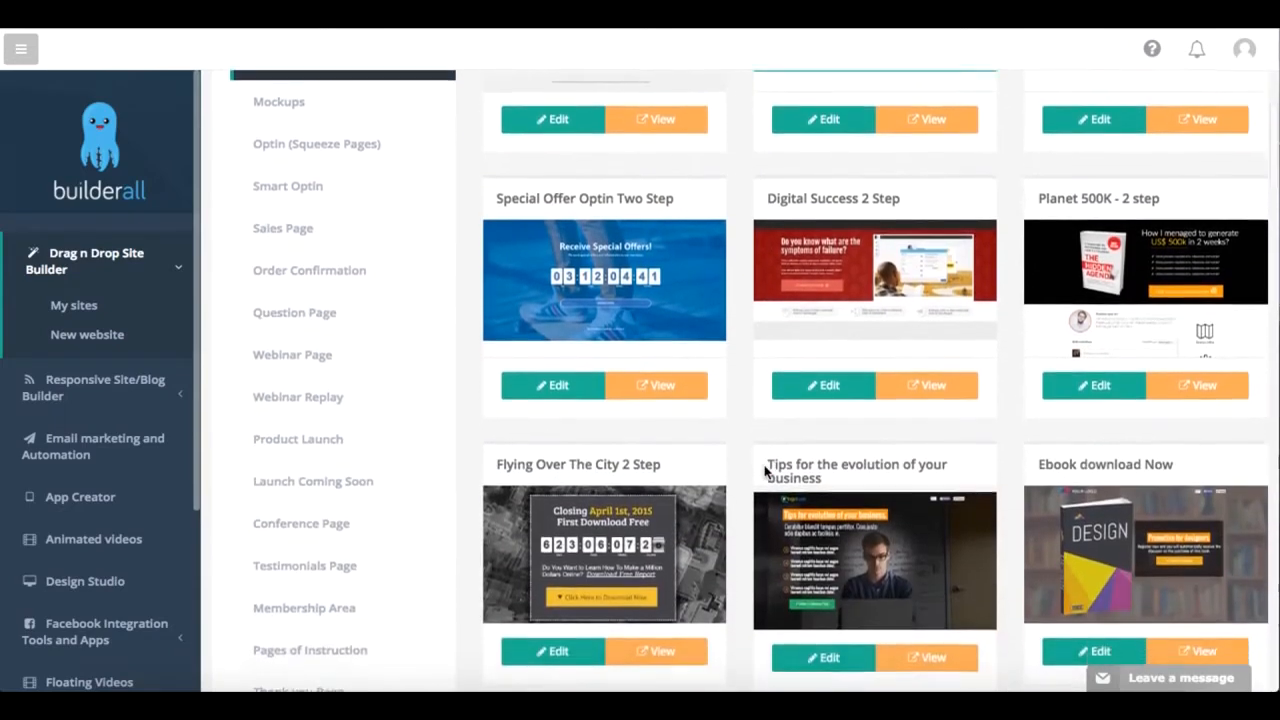
{"action": "scroll", "coordinate": [764, 471], "scroll_direction": "up", "scroll_amount": 5}
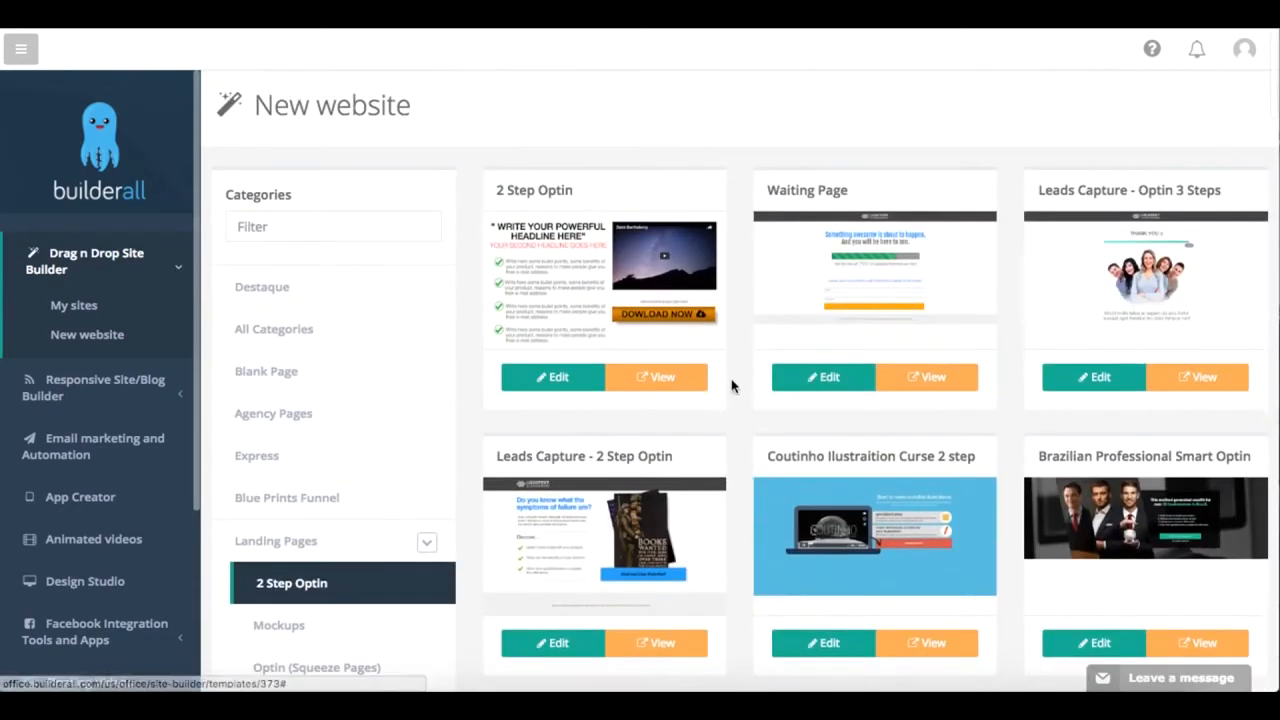
Step: Preview the 2 Step Optin template, open its download button's opt-in form and close the form again
{"action": "left_click", "coordinate": [688, 384]}
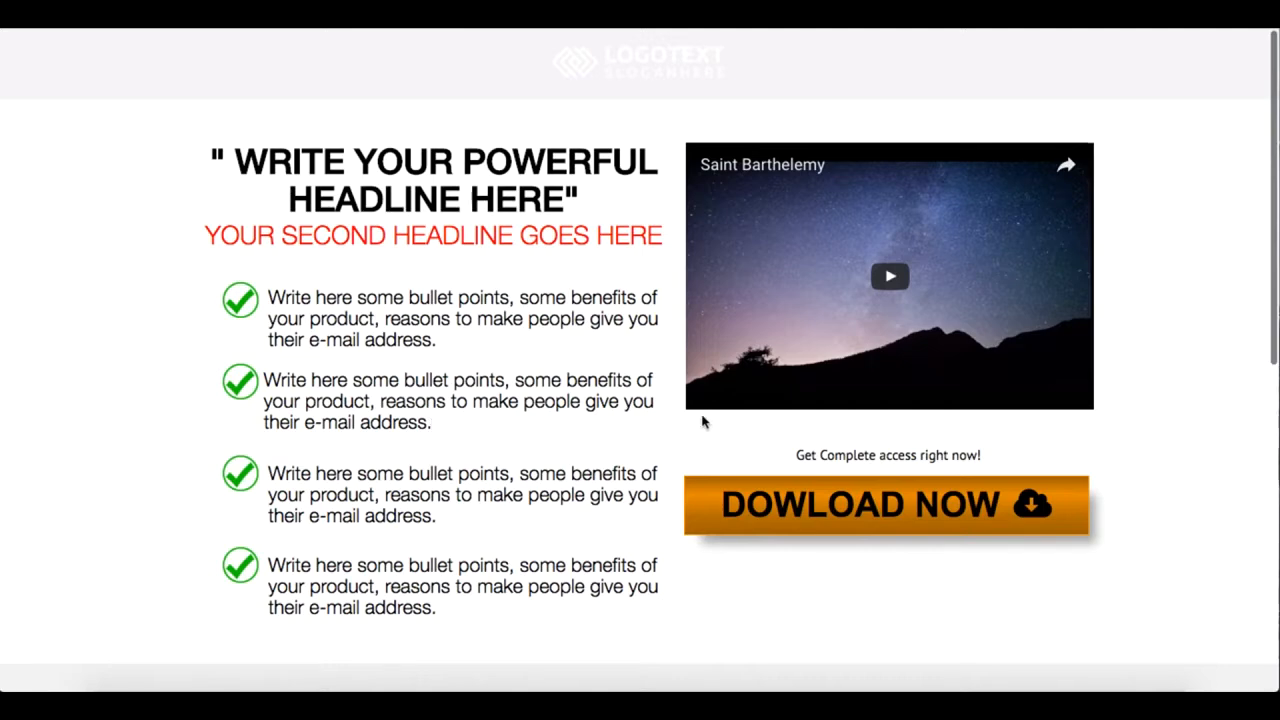
{"action": "scroll", "coordinate": [702, 418], "scroll_direction": "down", "scroll_amount": 2}
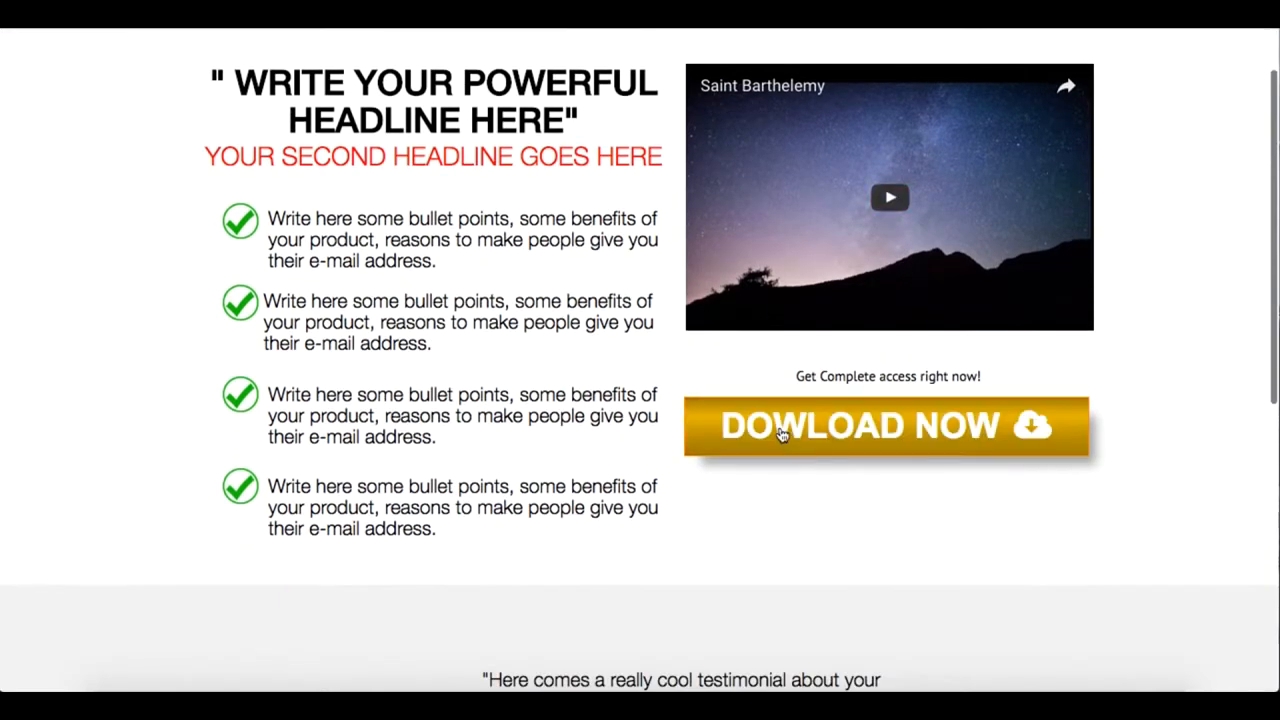
{"action": "left_click", "coordinate": [782, 434]}
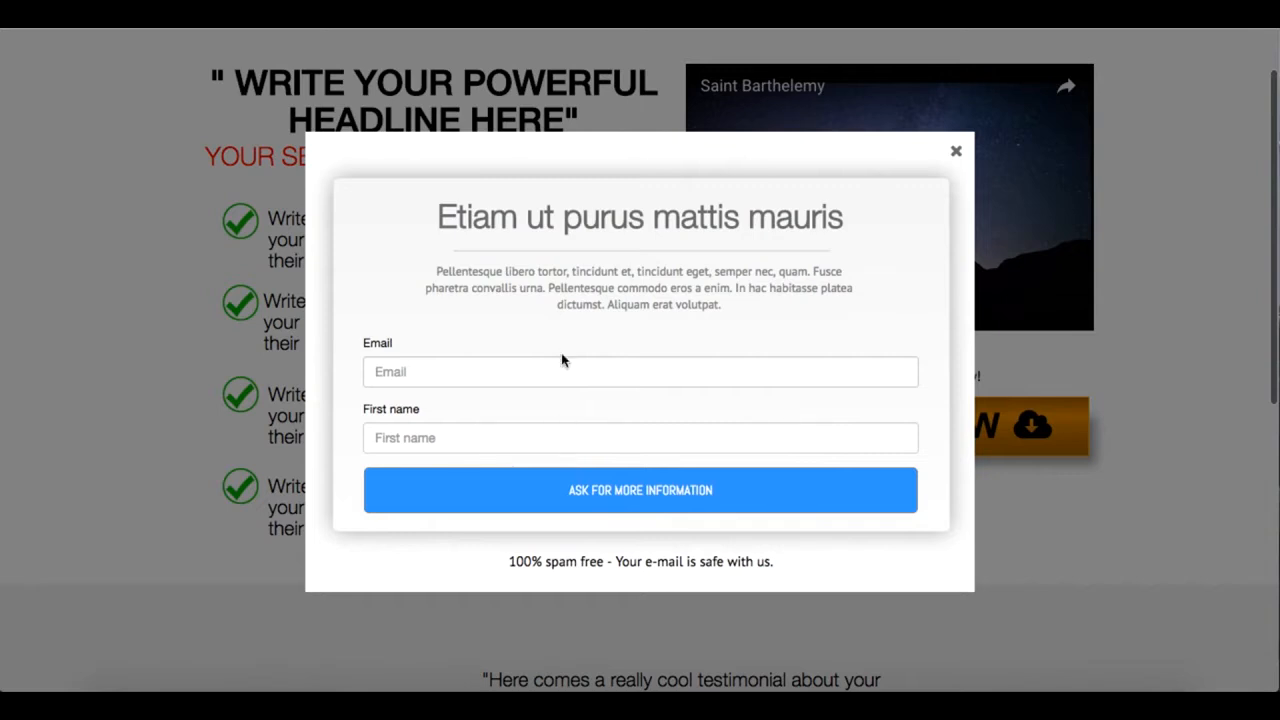
{"action": "left_click", "coordinate": [956, 152]}
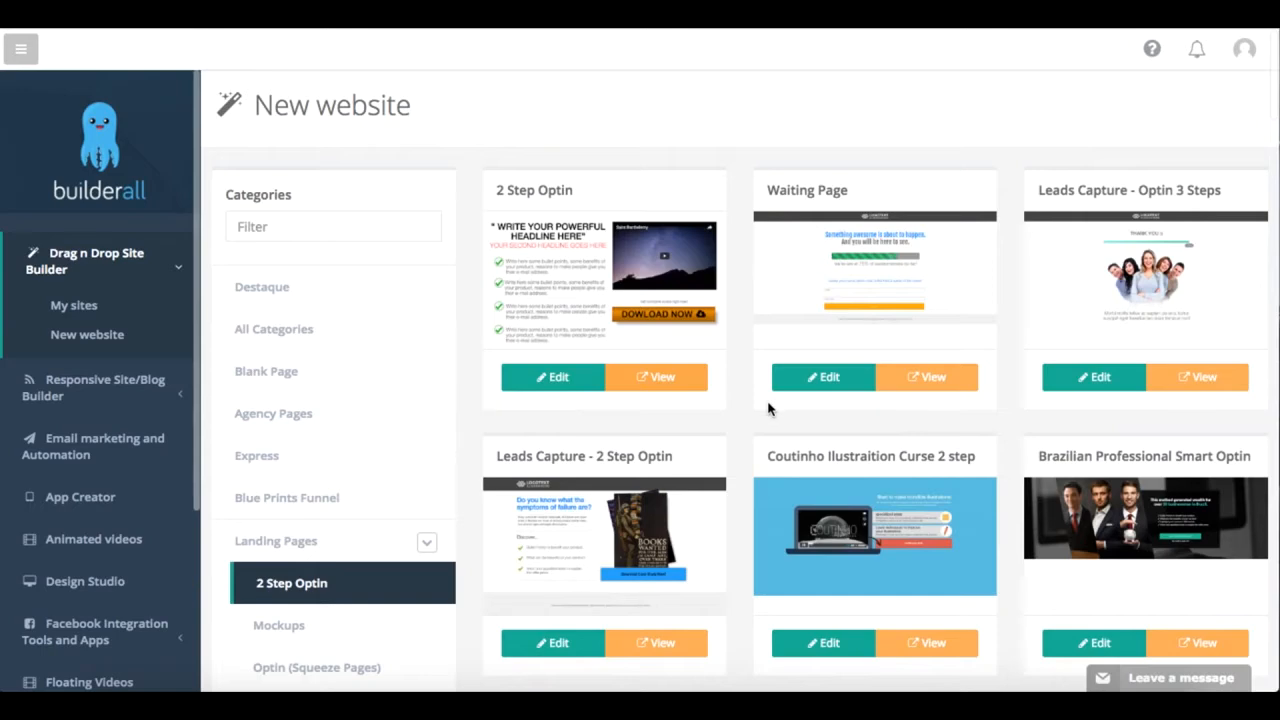
Step: Browse the Optin (Squeeze Pages) and Smart Optin template categories, and collapse the Drag n Drop Site Builder submenu
{"action": "scroll", "coordinate": [778, 404], "scroll_direction": "down", "scroll_amount": 3}
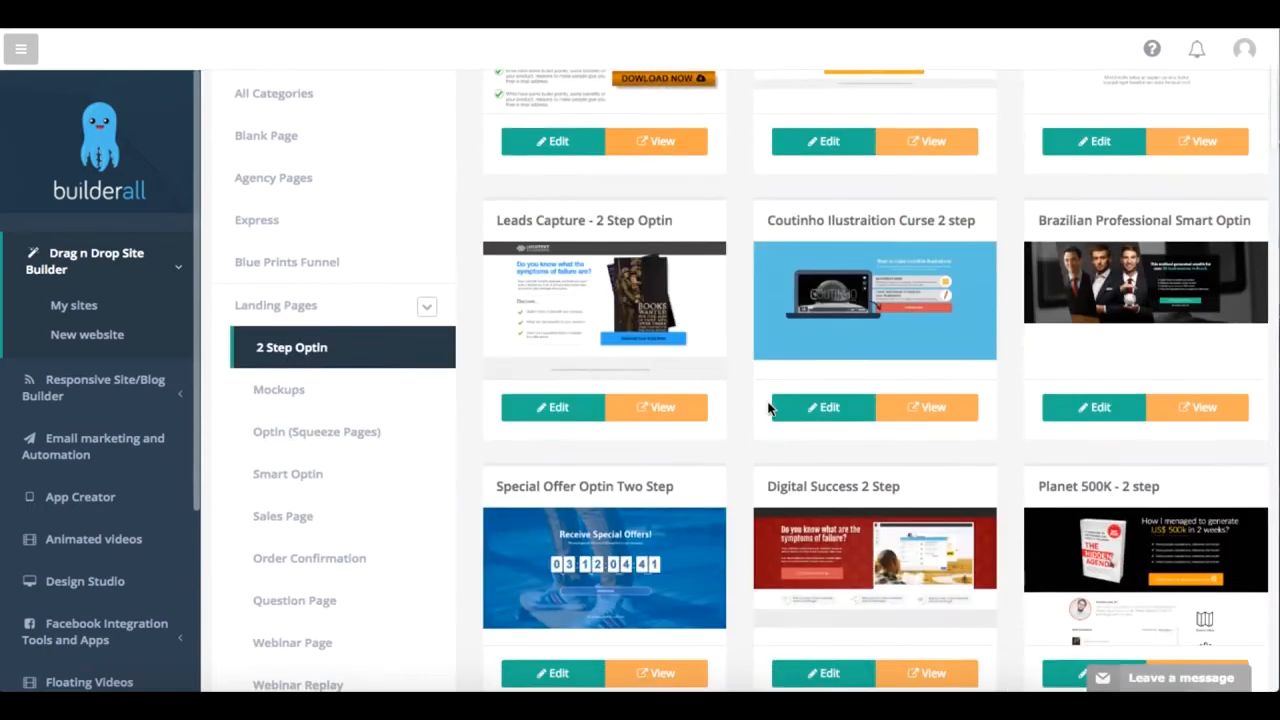
{"action": "left_click", "coordinate": [308, 438]}
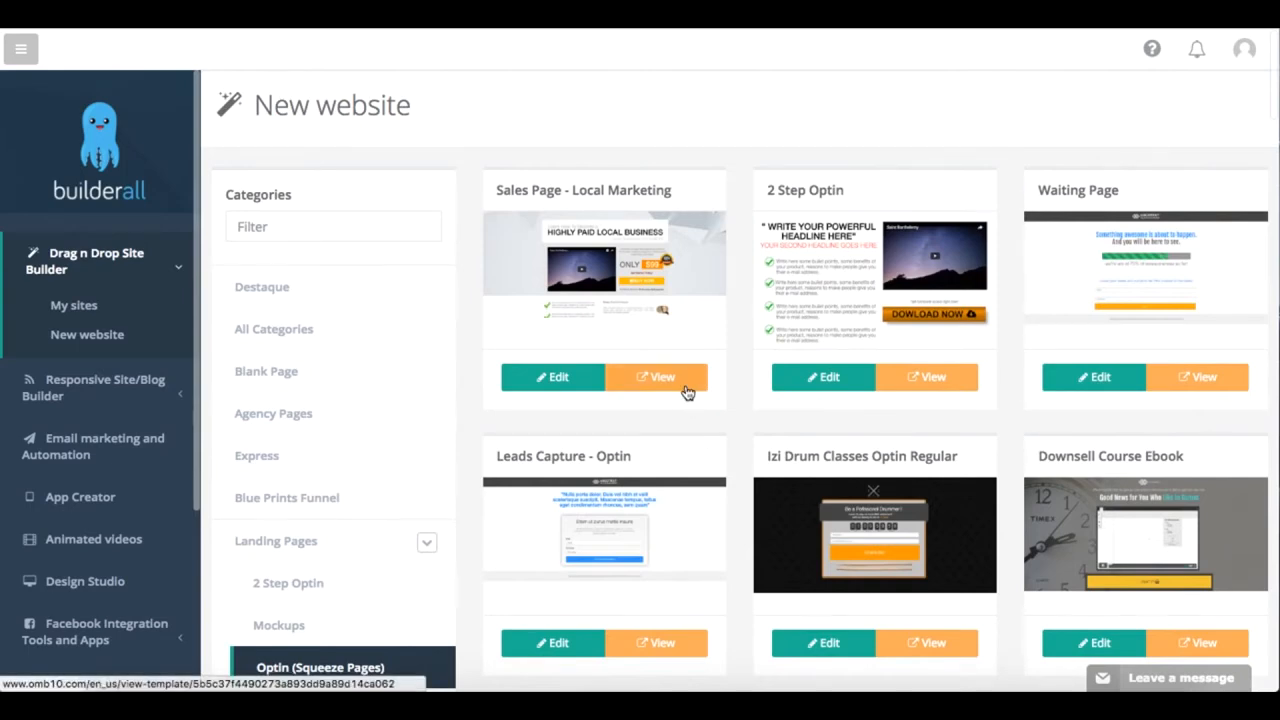
{"action": "scroll", "coordinate": [366, 575], "scroll_direction": "down", "scroll_amount": 2}
{"action": "scroll", "coordinate": [368, 569], "scroll_direction": "down", "scroll_amount": 1}
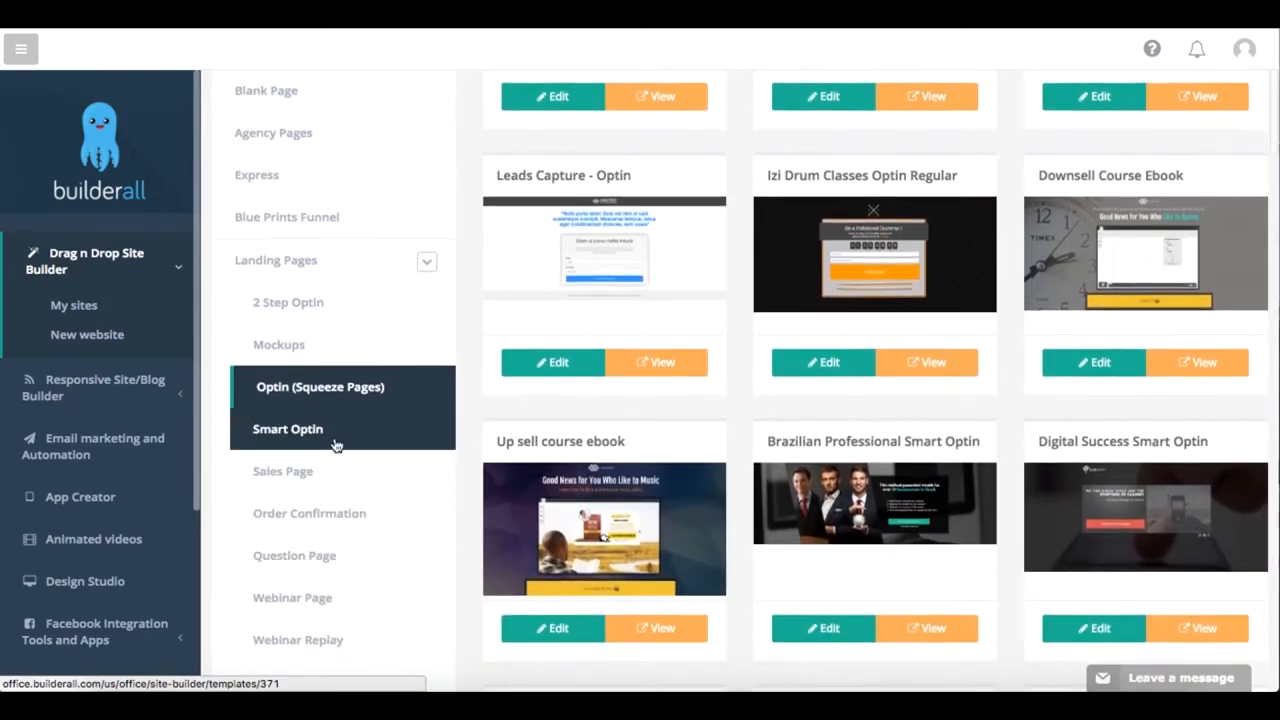
{"action": "left_click", "coordinate": [337, 449]}
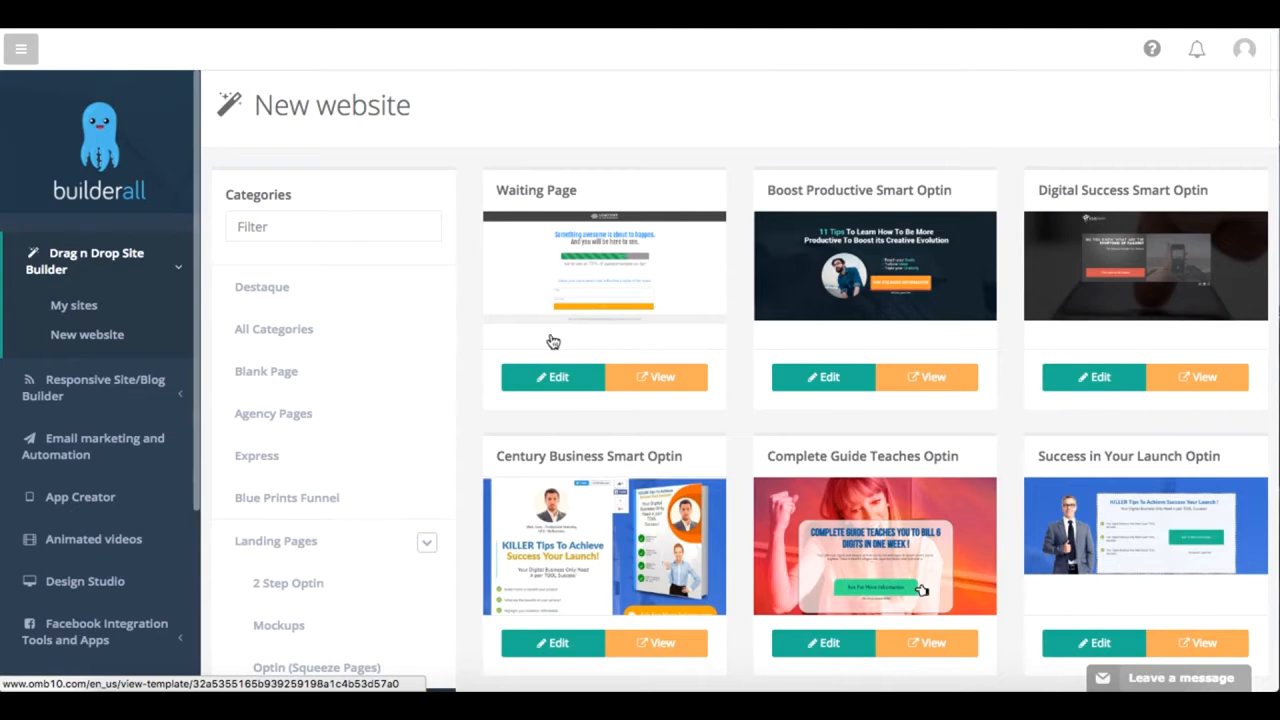
{"action": "left_click", "coordinate": [172, 266]}
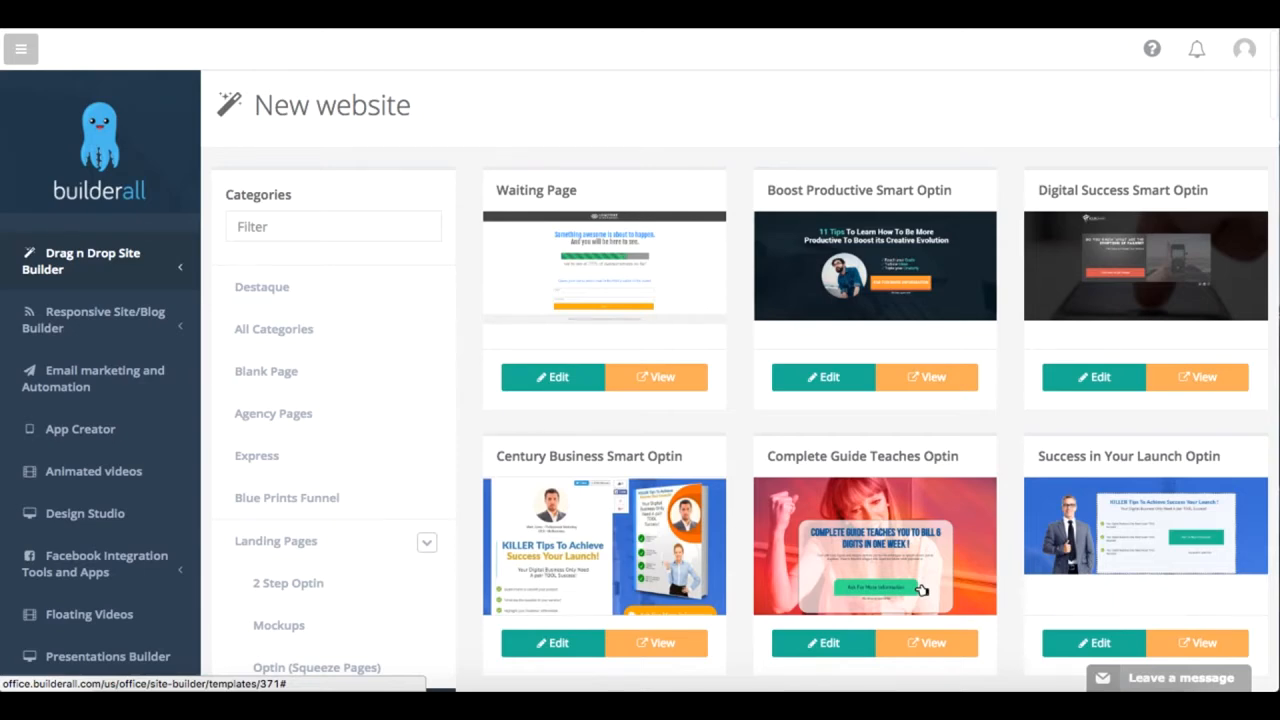
Step: Open the email draft behind the Boost Productive Smart Optin preview's Ask for More Information button and examine its body text
{"action": "scroll", "coordinate": [936, 456], "scroll_direction": "down", "scroll_amount": 3}
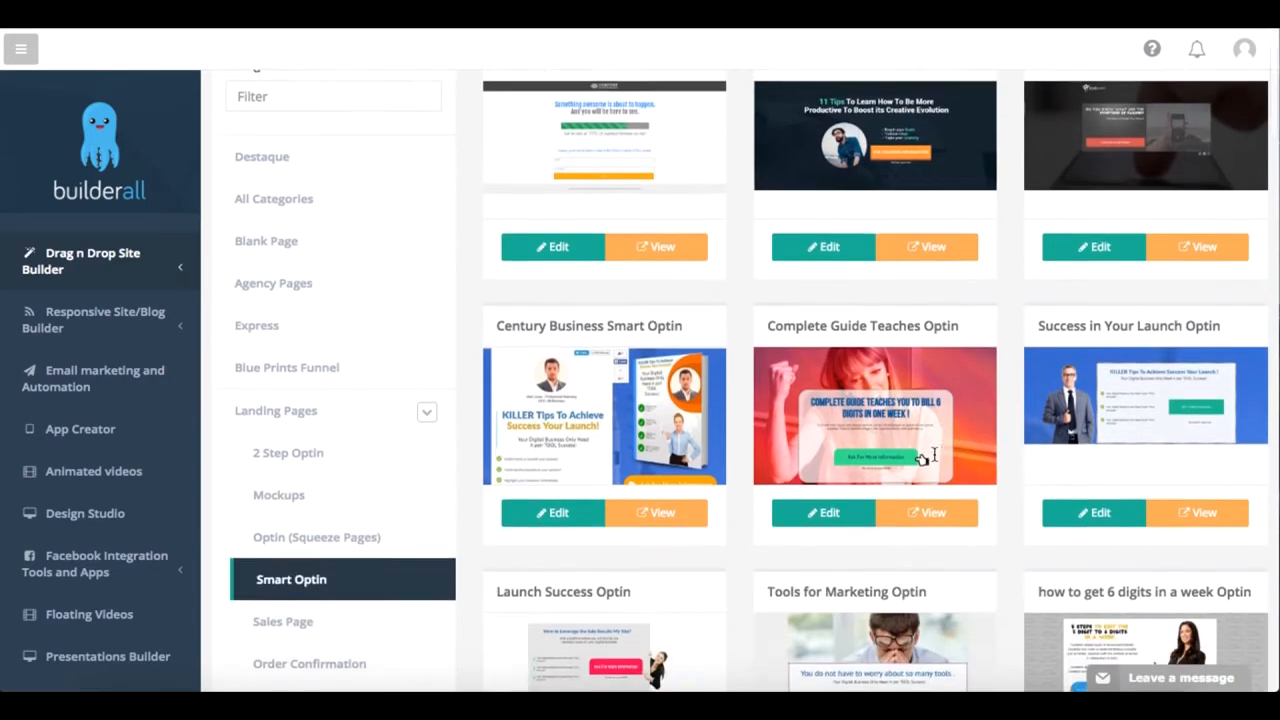
{"action": "scroll", "coordinate": [934, 455], "scroll_direction": "up", "scroll_amount": 2}
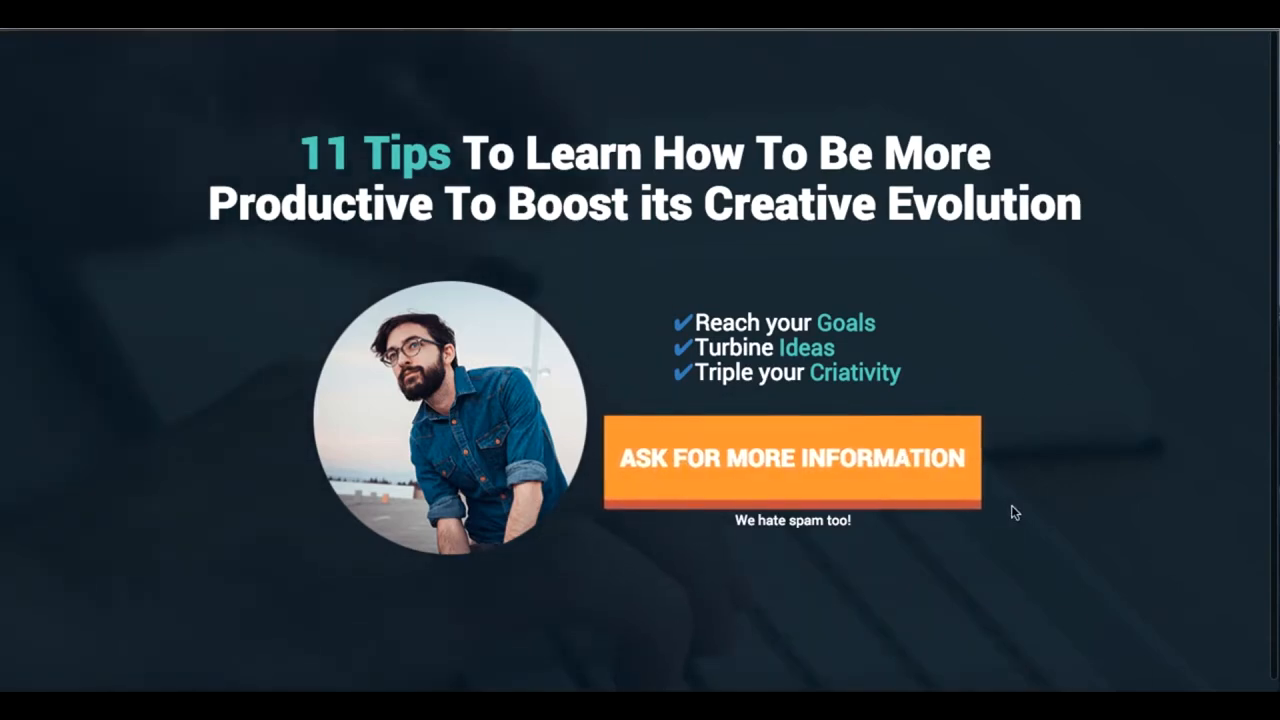
{"action": "left_click", "coordinate": [847, 456]}
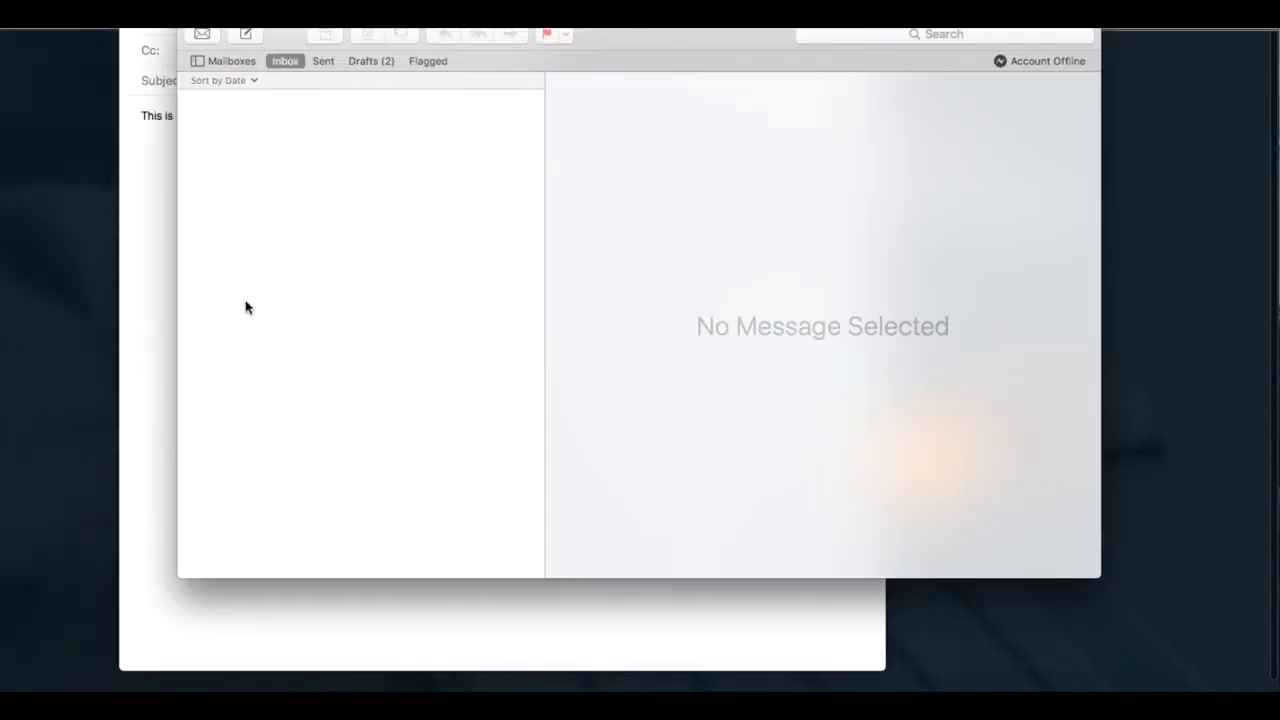
{"action": "left_click_drag", "start_coordinate": [457, 1], "coordinate": [463, 48]}
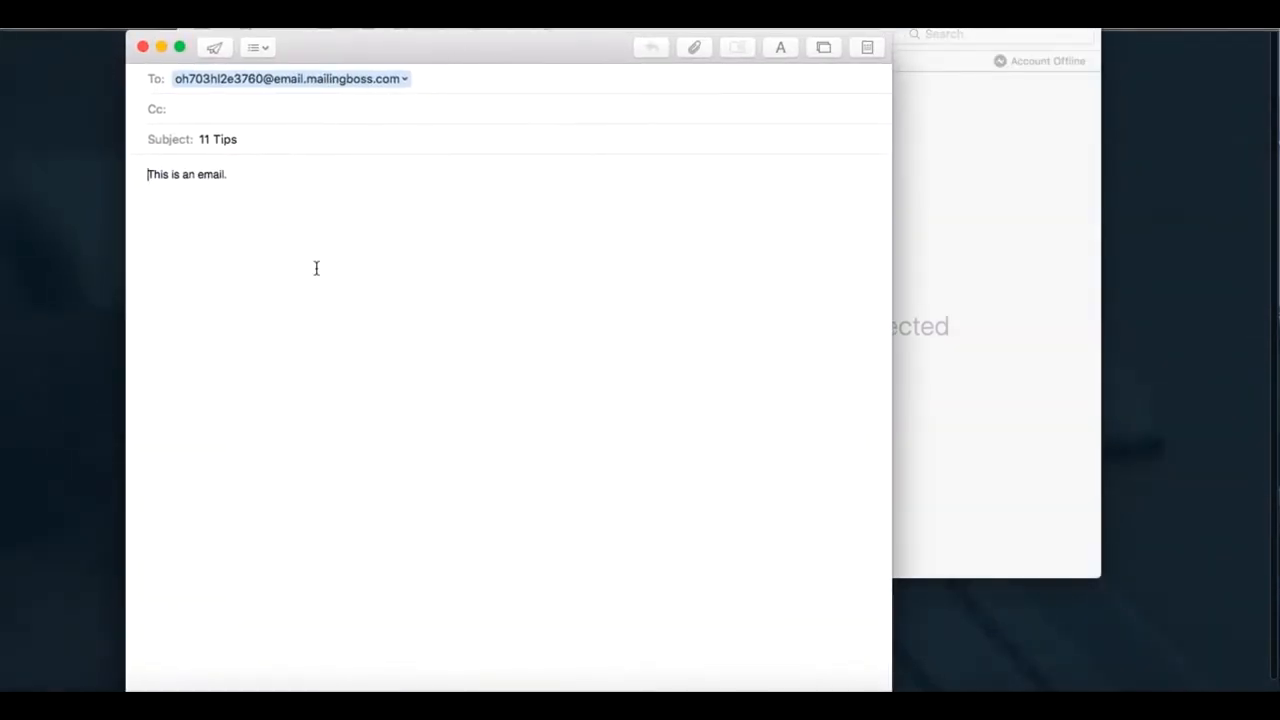
{"action": "left_click_drag", "start_coordinate": [151, 174], "coordinate": [234, 174]}
{"action": "left_click", "coordinate": [233, 175]}
Step: Close the 11 Tips email draft and return from the mail window to the New website template gallery
{"action": "left_click", "coordinate": [144, 48]}
{"action": "left_click", "coordinate": [484, 164]}
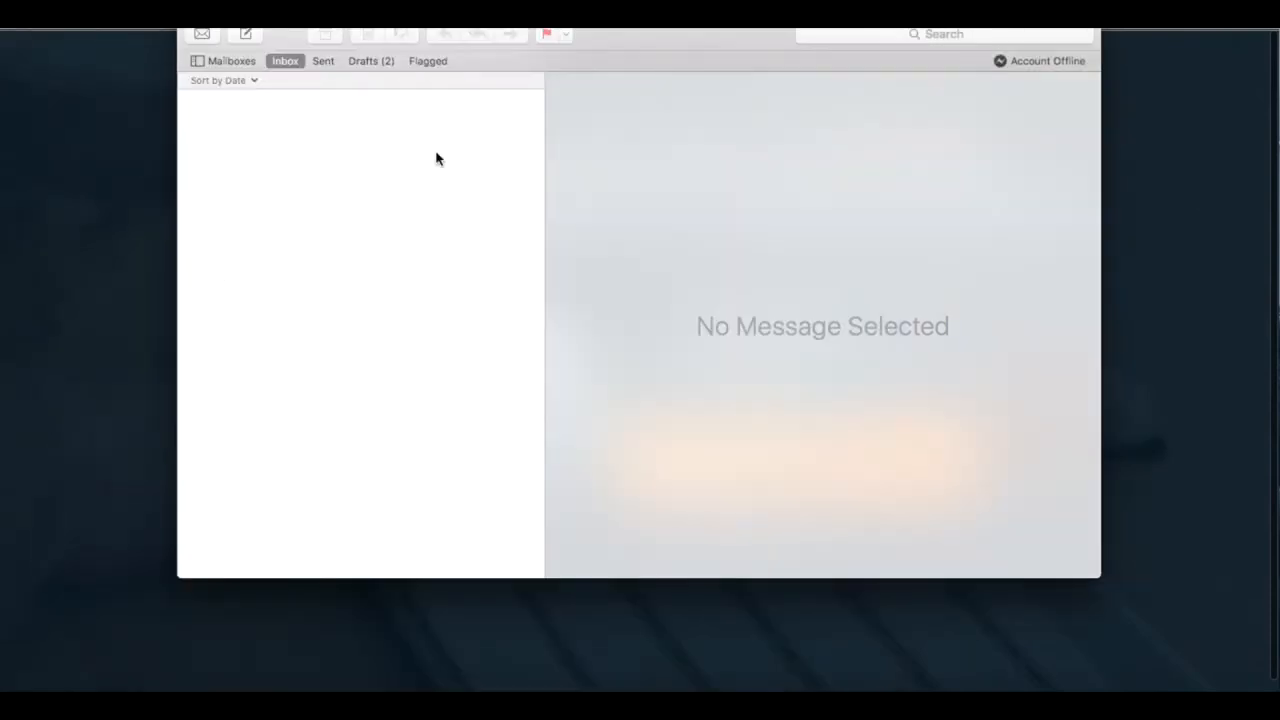
{"action": "left_click_drag", "start_coordinate": [502, 11], "coordinate": [502, 56]}
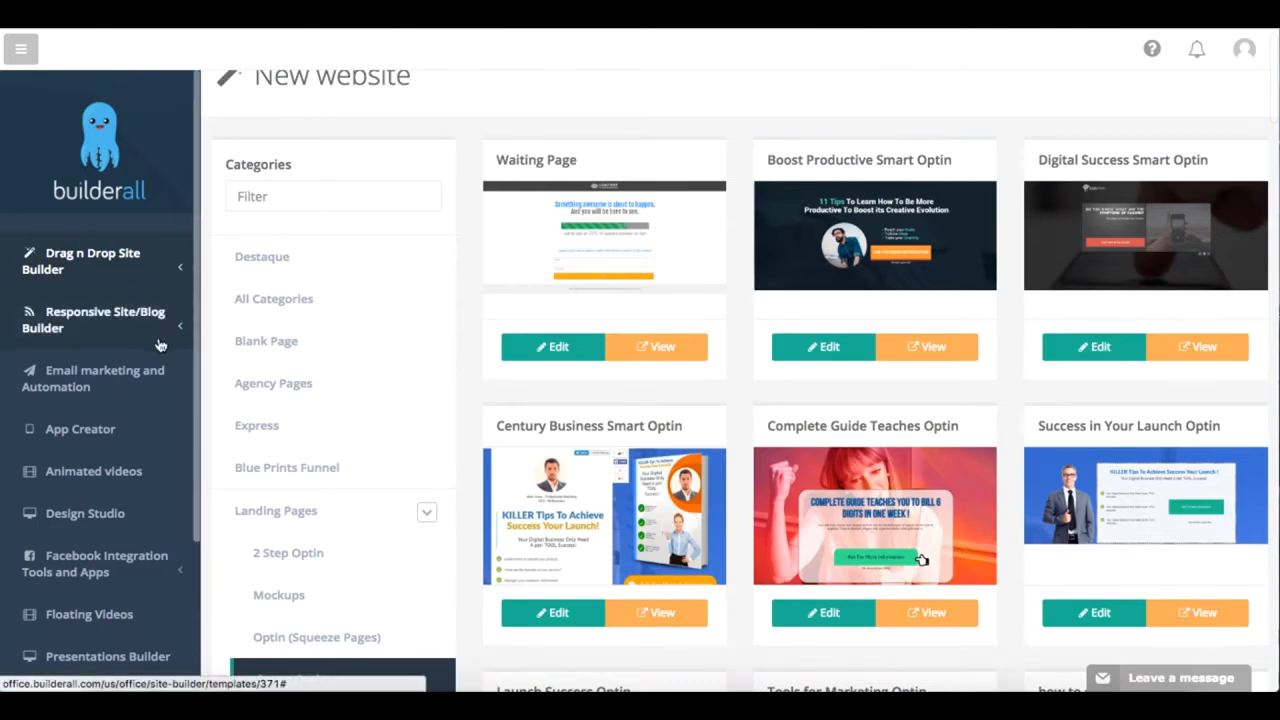
Step: Open the Facebook integration's app list, start a new app and look over the Add/Edit App form
{"action": "scroll", "coordinate": [66, 375], "scroll_direction": "down", "scroll_amount": 3}
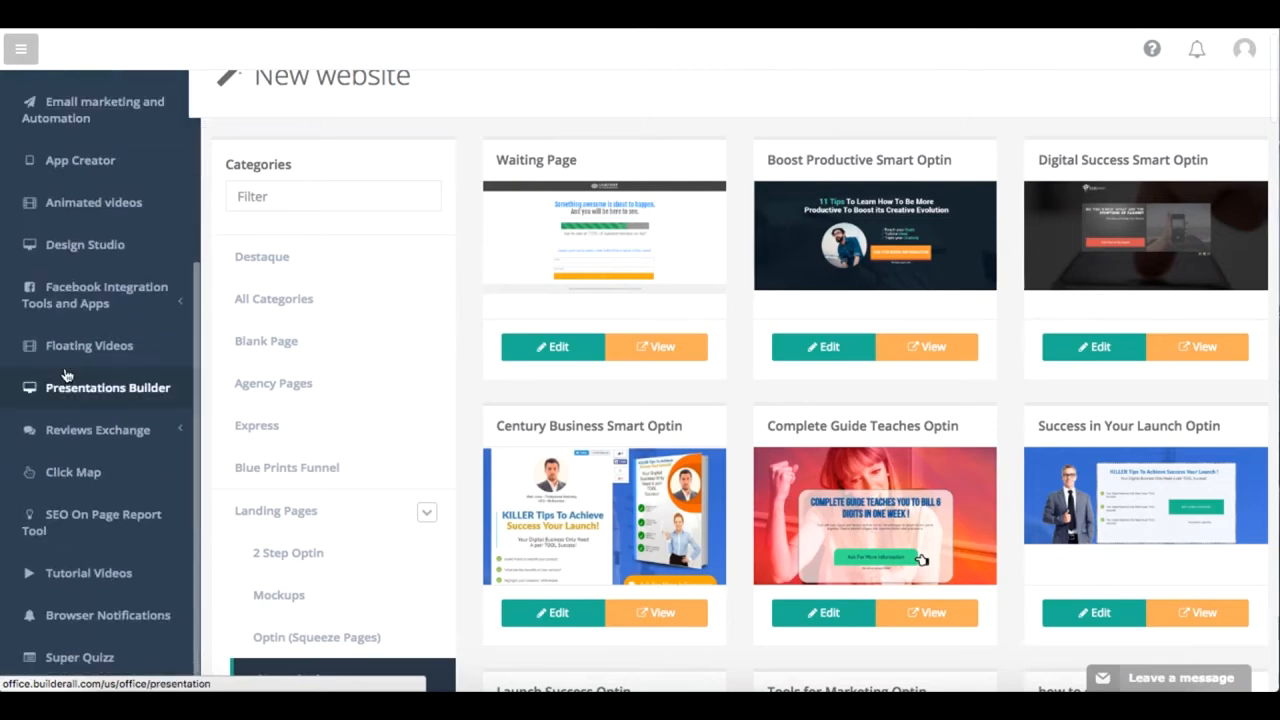
{"action": "left_click", "coordinate": [130, 300]}
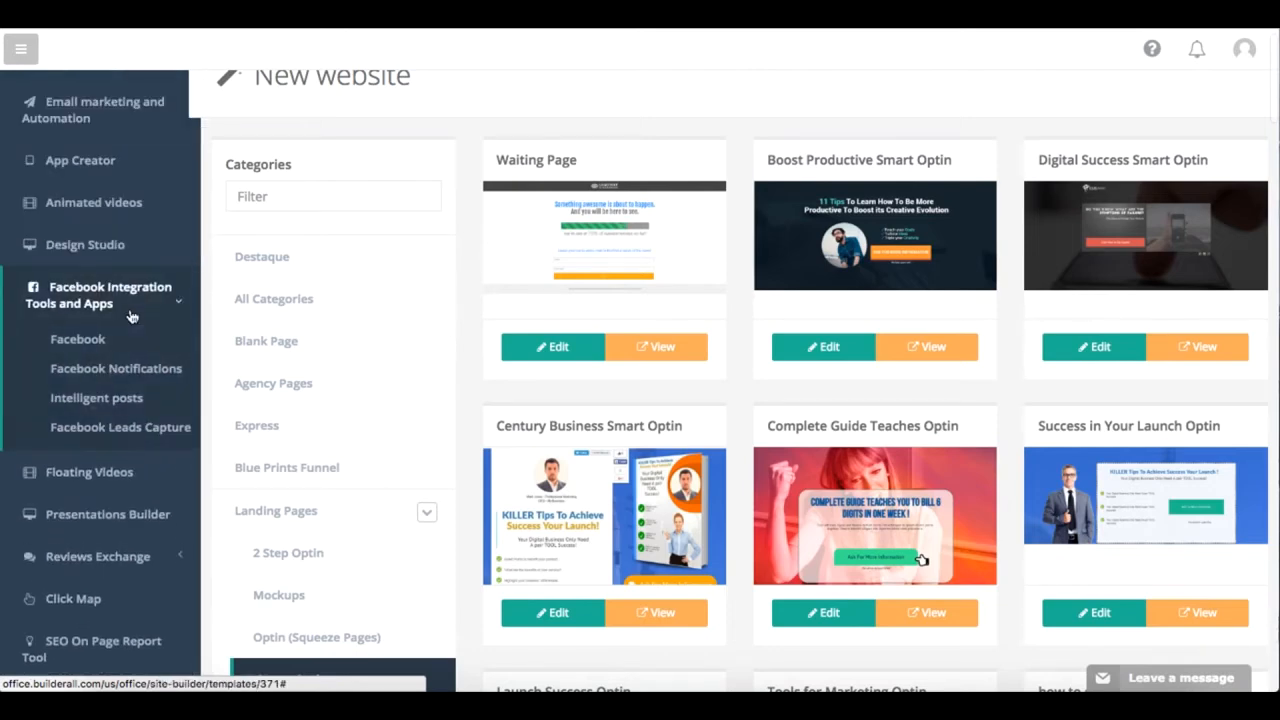
{"action": "left_click", "coordinate": [78, 342]}
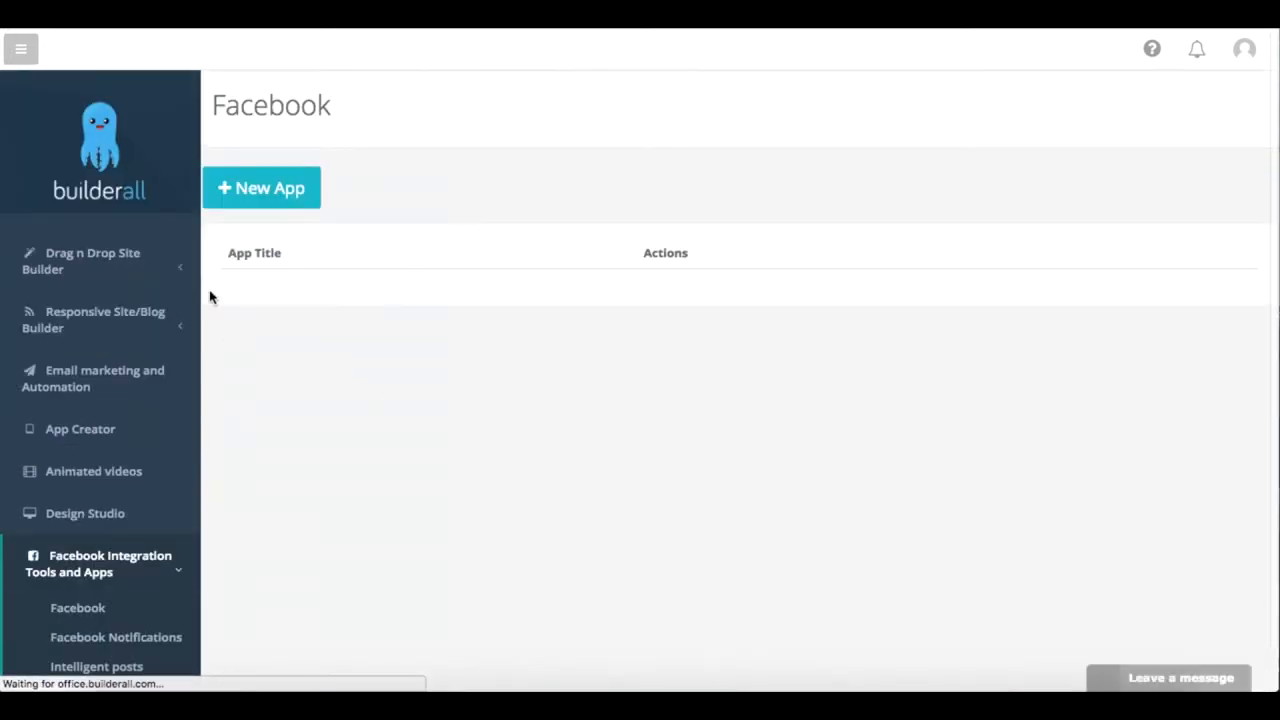
{"action": "left_click", "coordinate": [248, 197]}
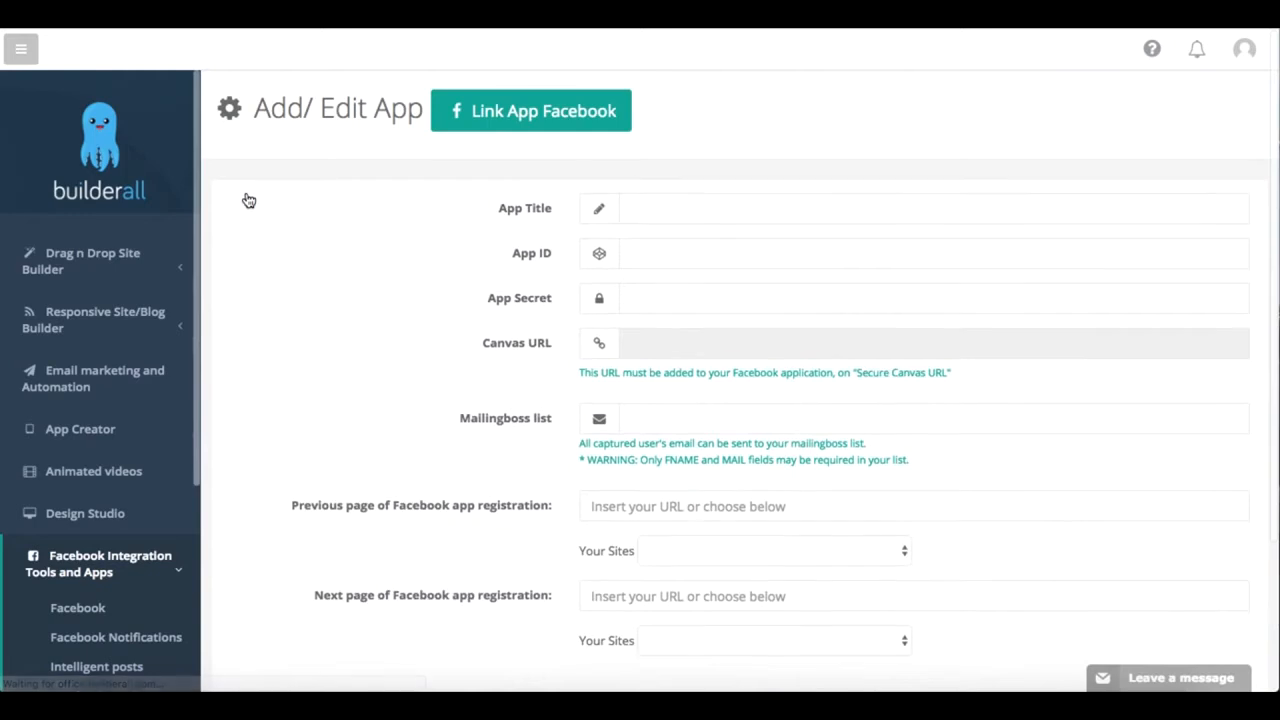
{"action": "scroll", "coordinate": [541, 285], "scroll_direction": "down", "scroll_amount": 2}
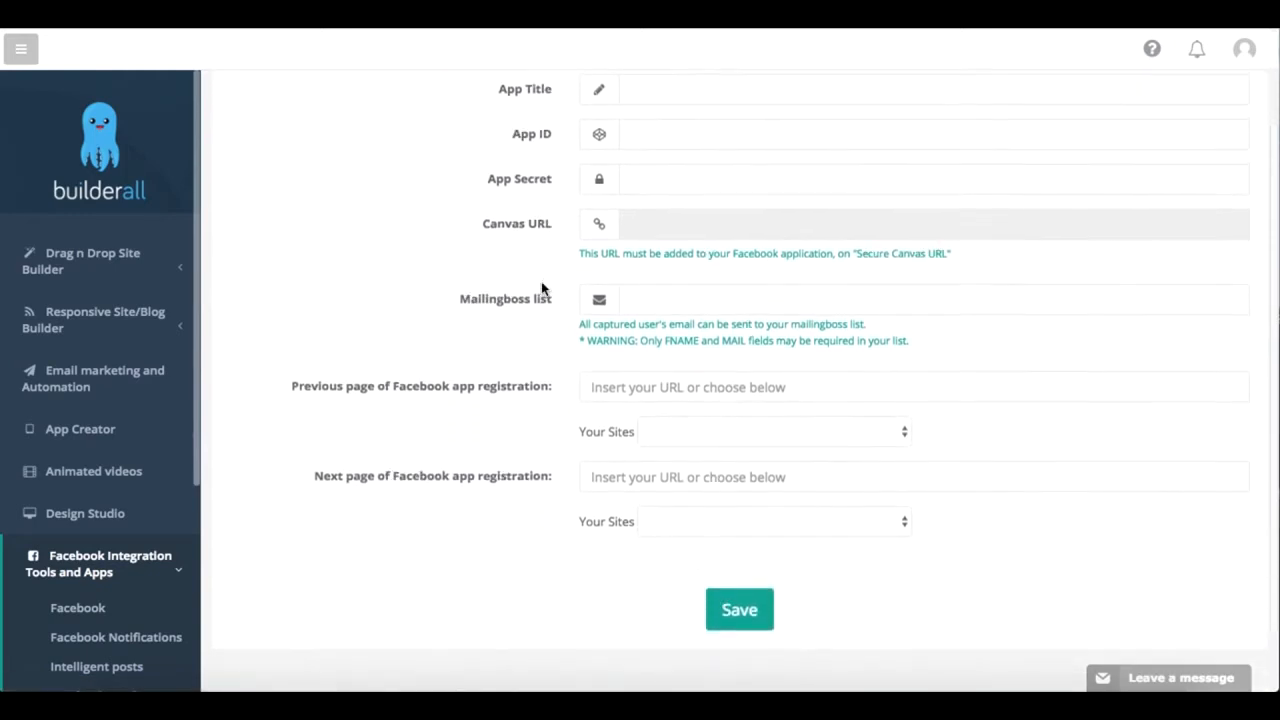
{"action": "scroll", "coordinate": [542, 287], "scroll_direction": "up", "scroll_amount": 1}
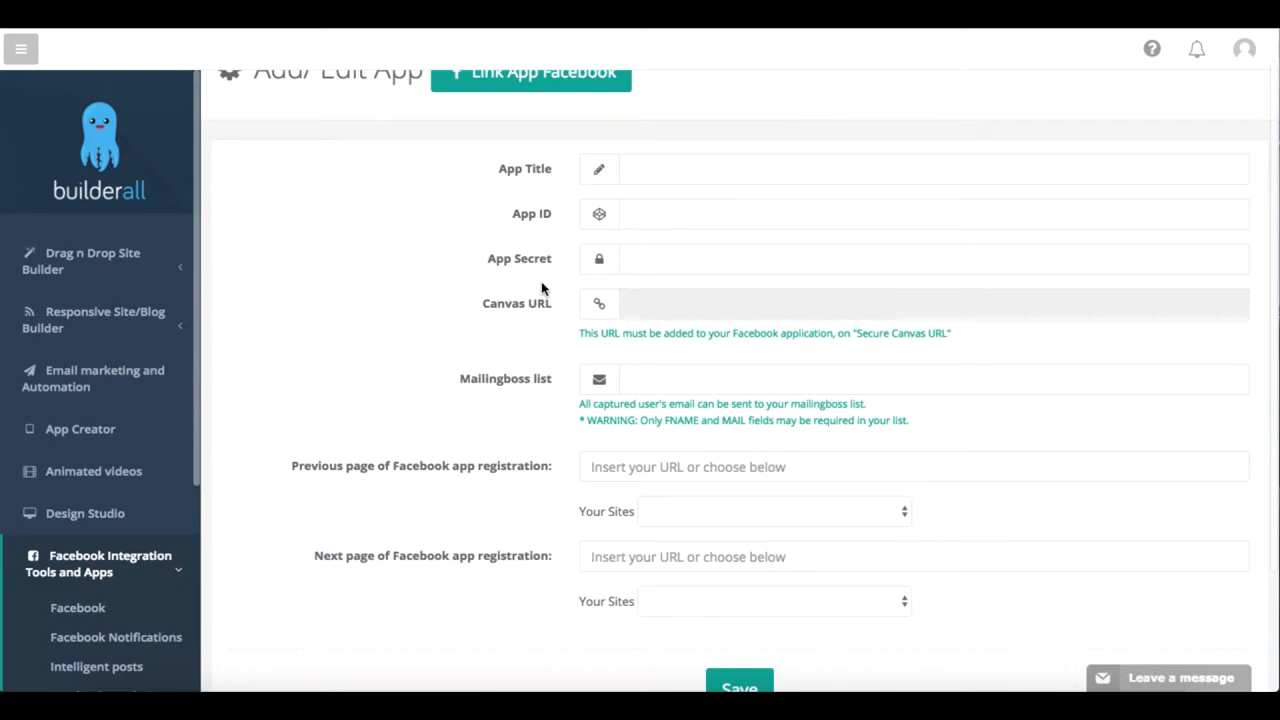
Step: View the Facebook Notifications page, followed by the Intelligent posts page of the Facebook integration tools
{"action": "left_click", "coordinate": [155, 584]}
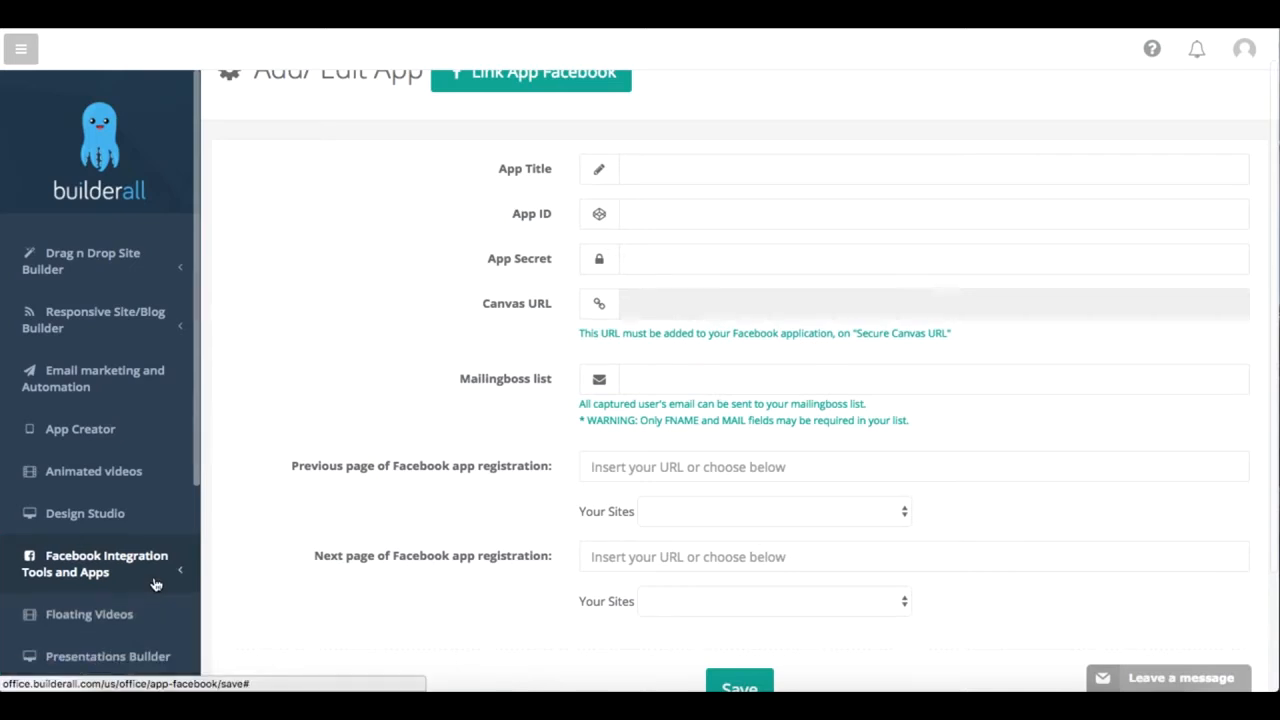
{"action": "left_click", "coordinate": [155, 582]}
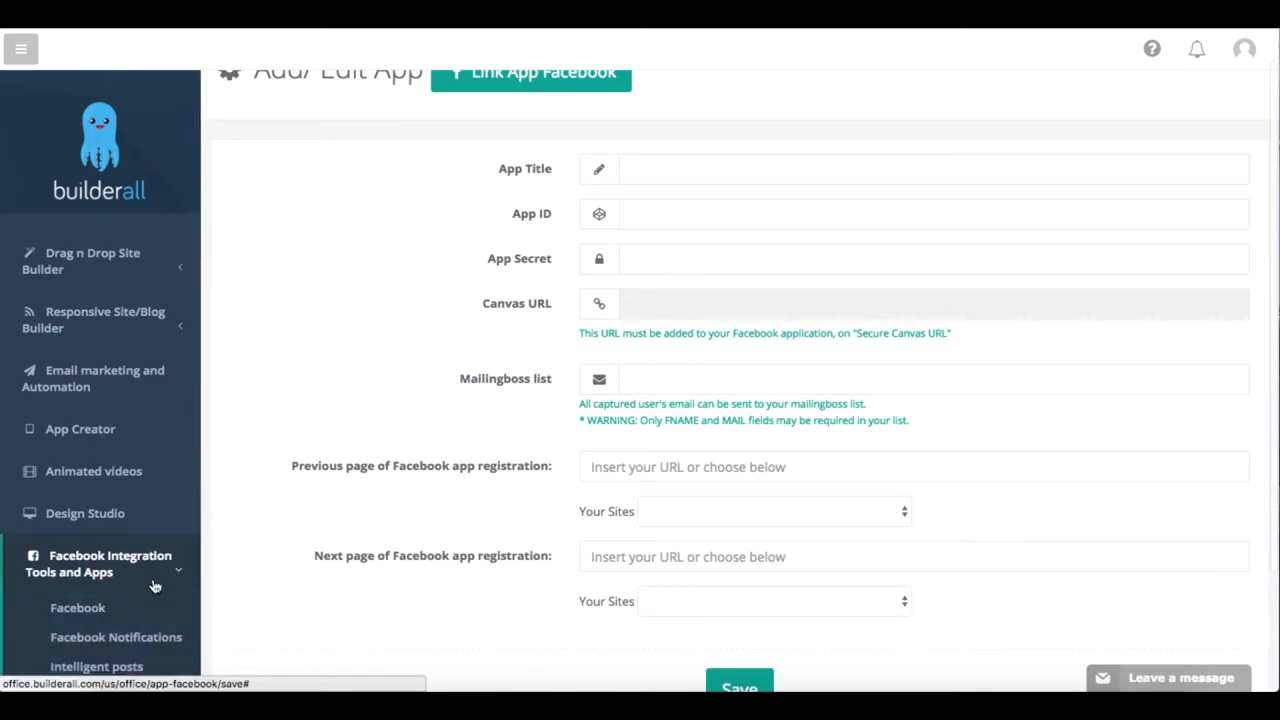
{"action": "left_click", "coordinate": [137, 646]}
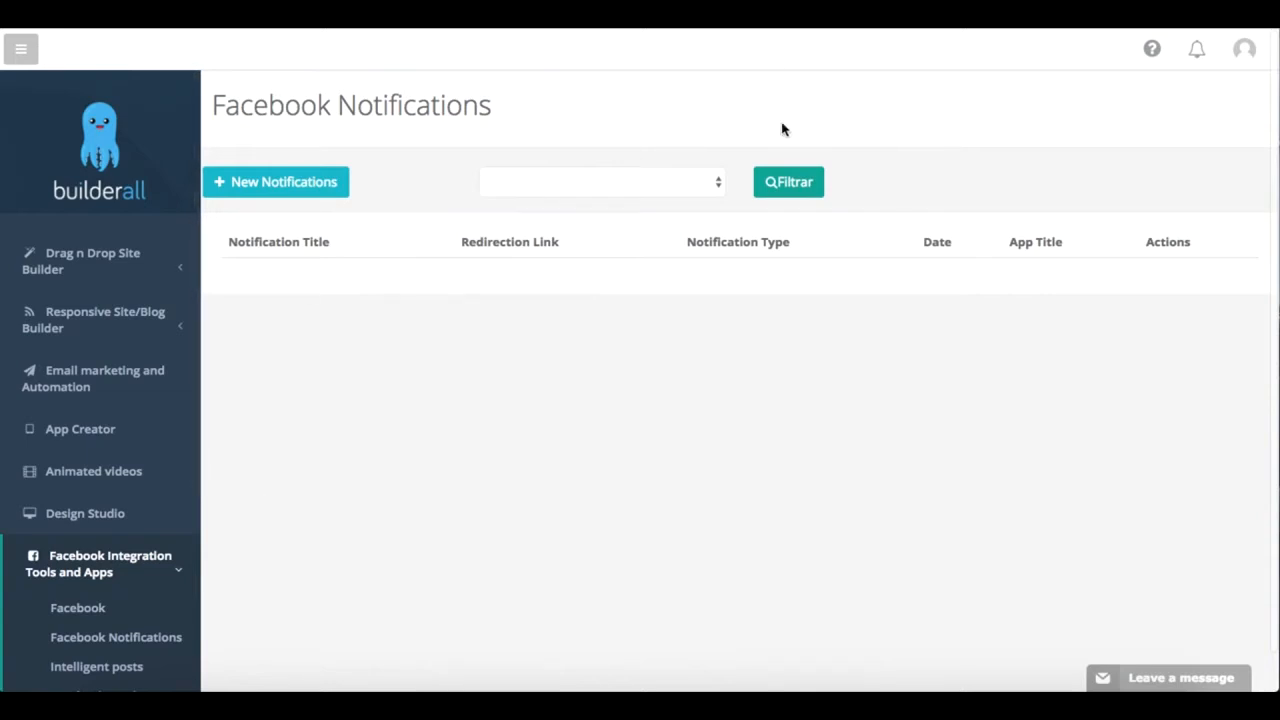
{"action": "scroll", "coordinate": [638, 243], "scroll_direction": "down", "scroll_amount": 1}
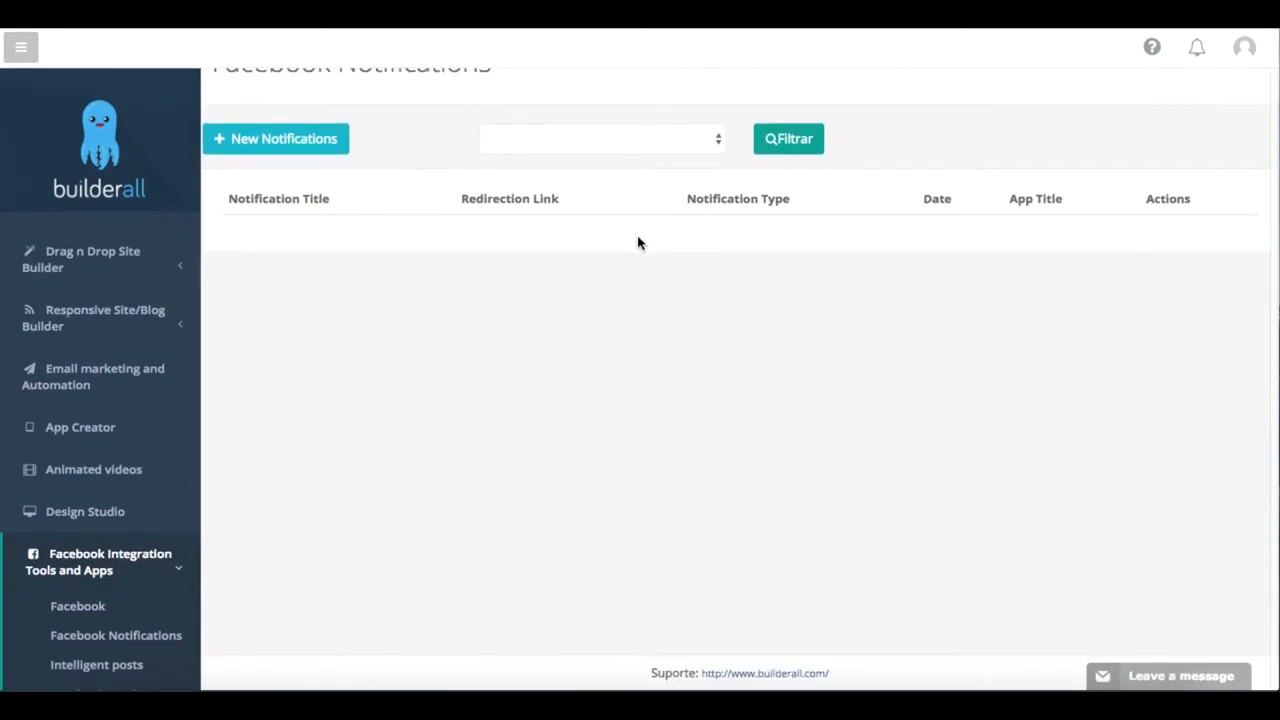
{"action": "scroll", "coordinate": [84, 598], "scroll_direction": "down", "scroll_amount": 3}
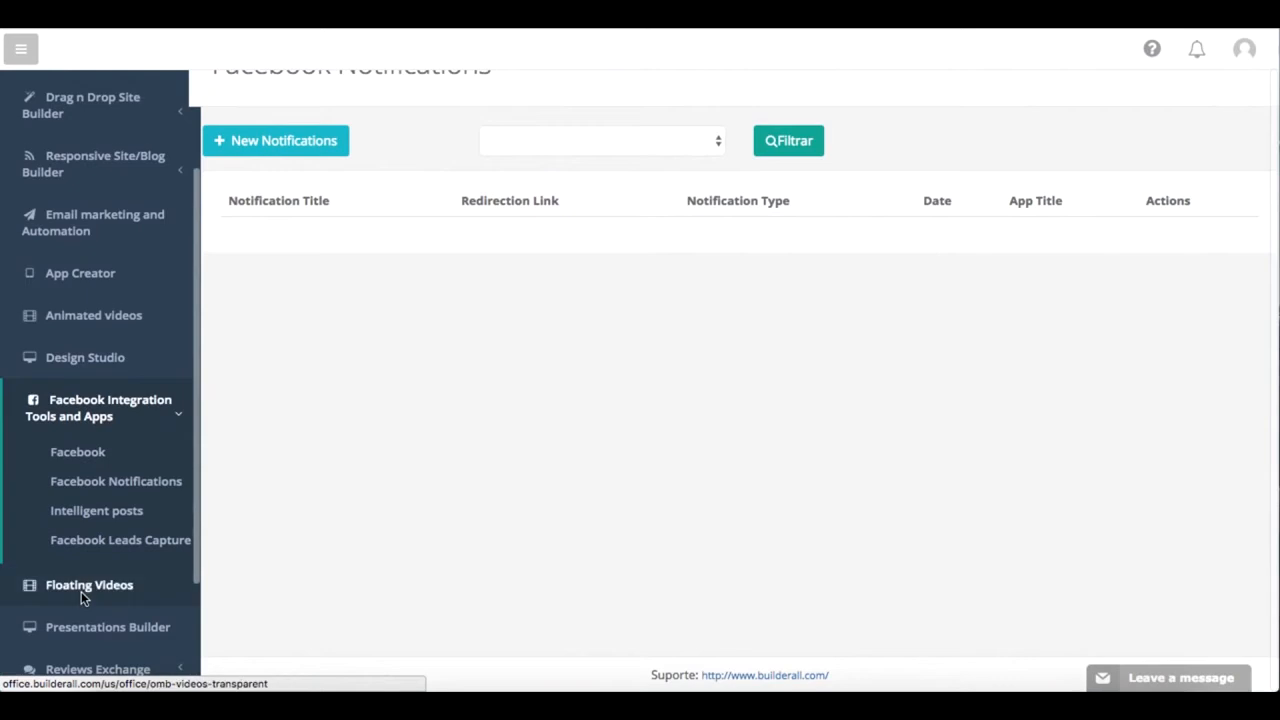
{"action": "scroll", "coordinate": [82, 592], "scroll_direction": "down", "scroll_amount": 2}
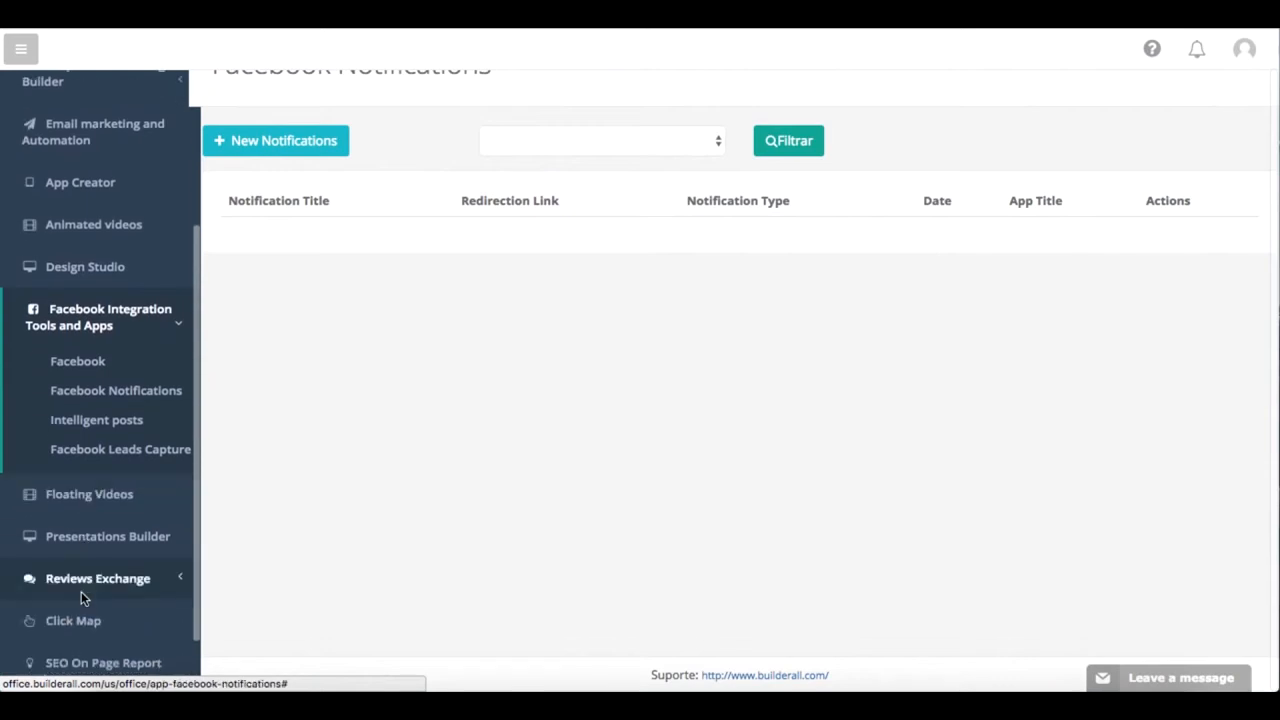
{"action": "left_click", "coordinate": [140, 433]}
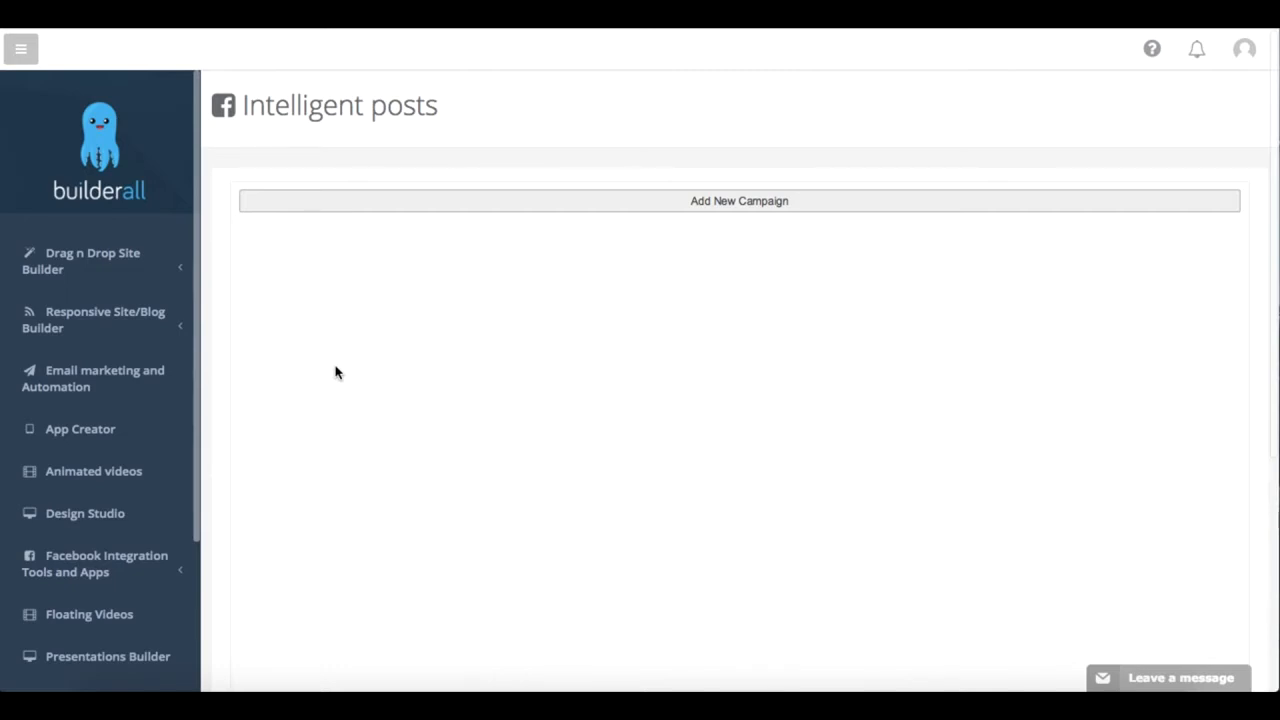
Step: Open the Facebook Leads Capture tool and choose 20 as the number of results
{"action": "scroll", "coordinate": [163, 571], "scroll_direction": "down", "scroll_amount": 2}
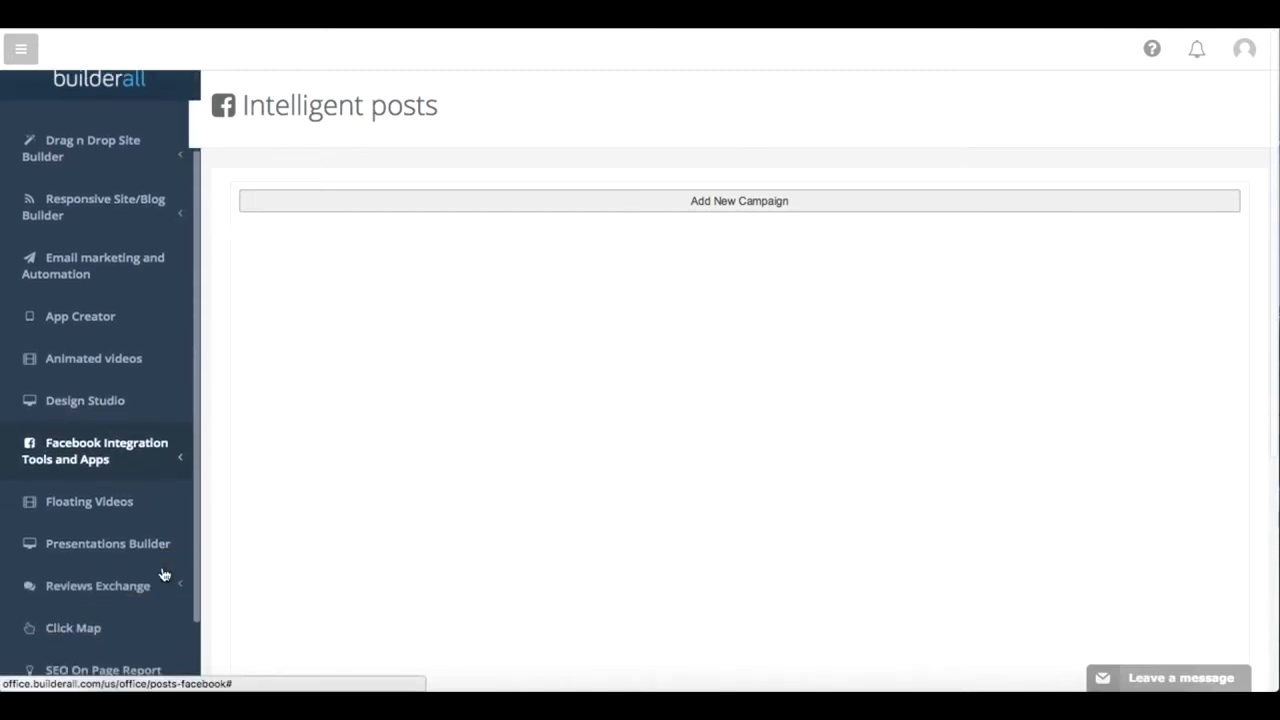
{"action": "left_click", "coordinate": [157, 460]}
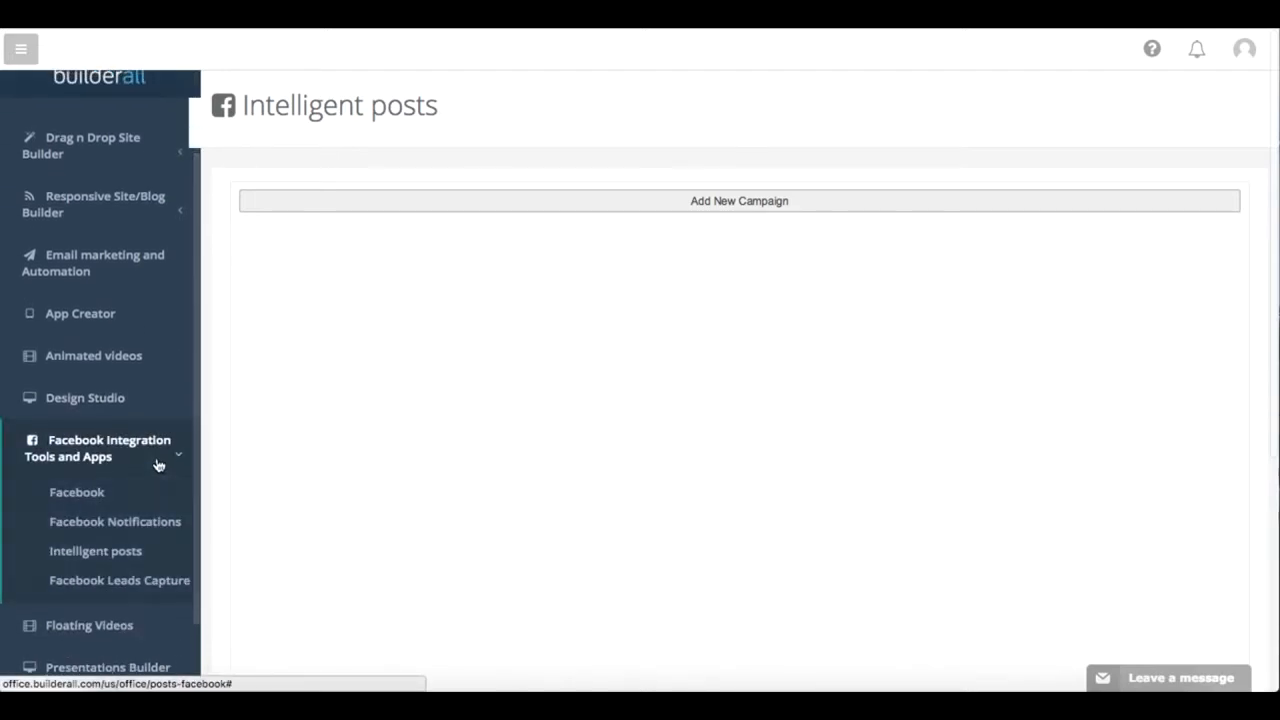
{"action": "left_click", "coordinate": [150, 582]}
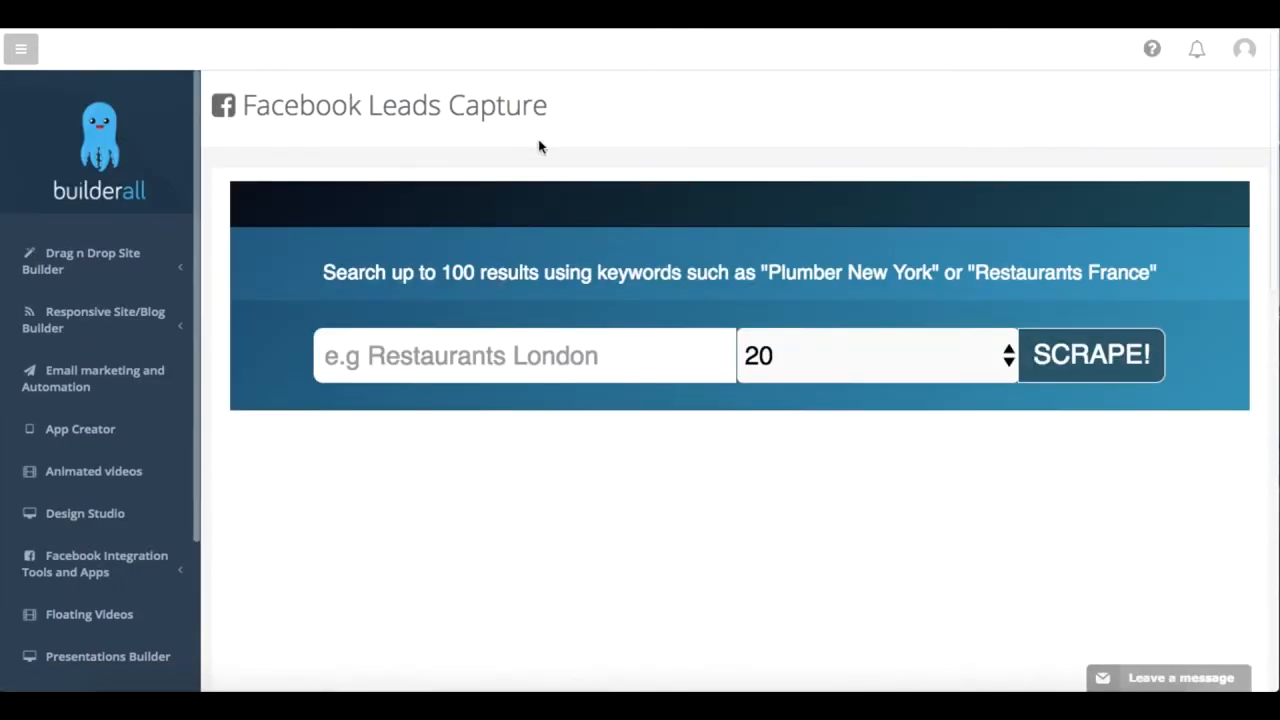
{"action": "scroll", "coordinate": [486, 331], "scroll_direction": "down", "scroll_amount": 1}
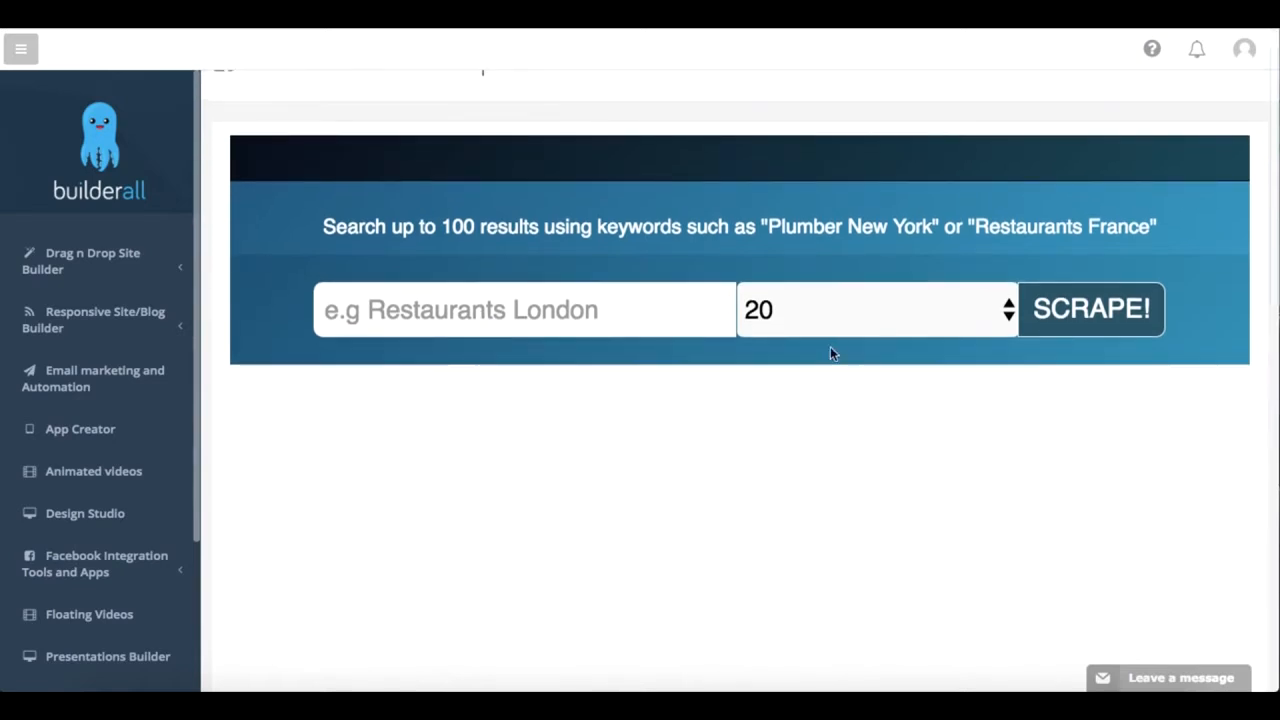
{"action": "left_click", "coordinate": [878, 310]}
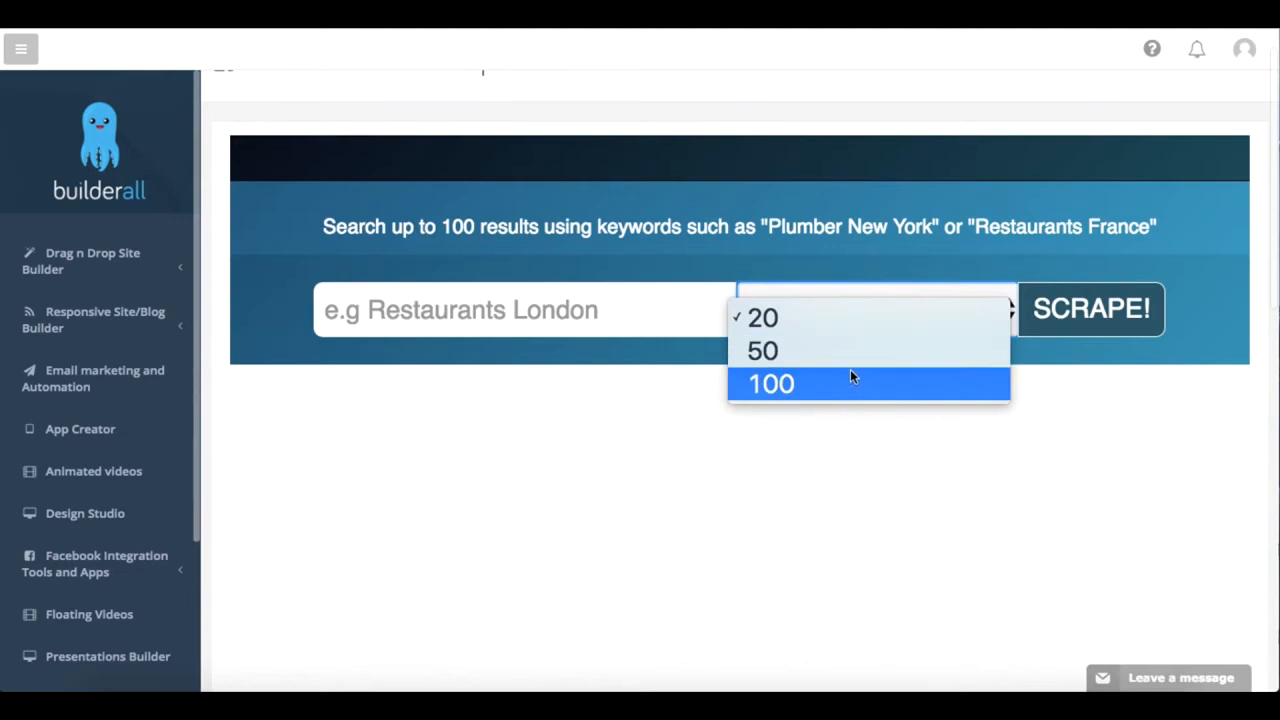
{"action": "left_click", "coordinate": [852, 315]}
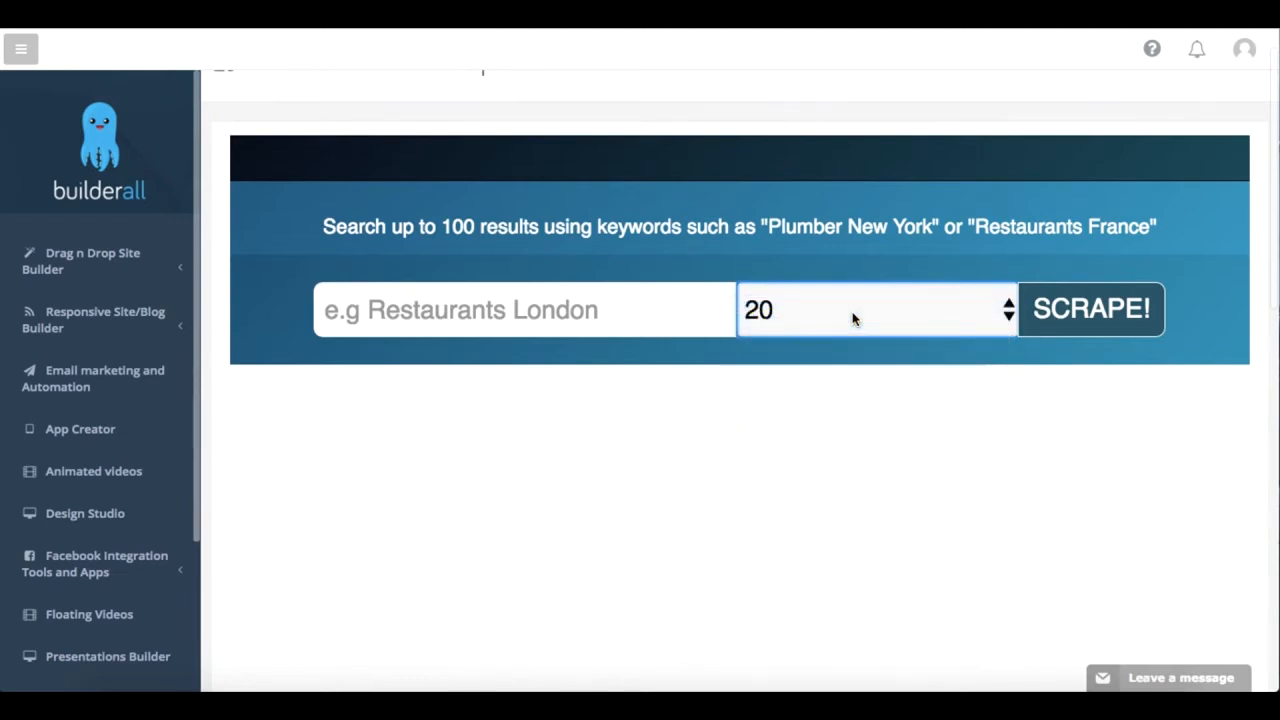
Step: Scrape Facebook leads for the keywords "entertainer in new york"
{"action": "left_click", "coordinate": [643, 309]}
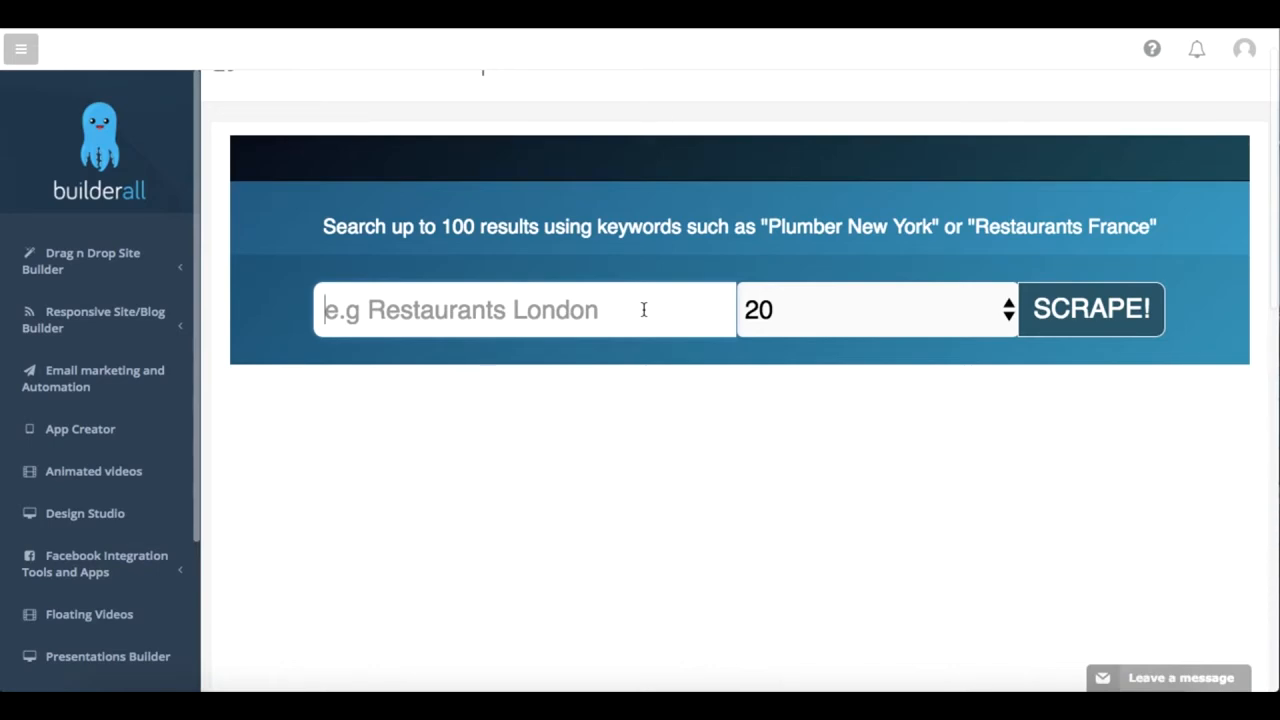
{"action": "type", "text": "entertain"}
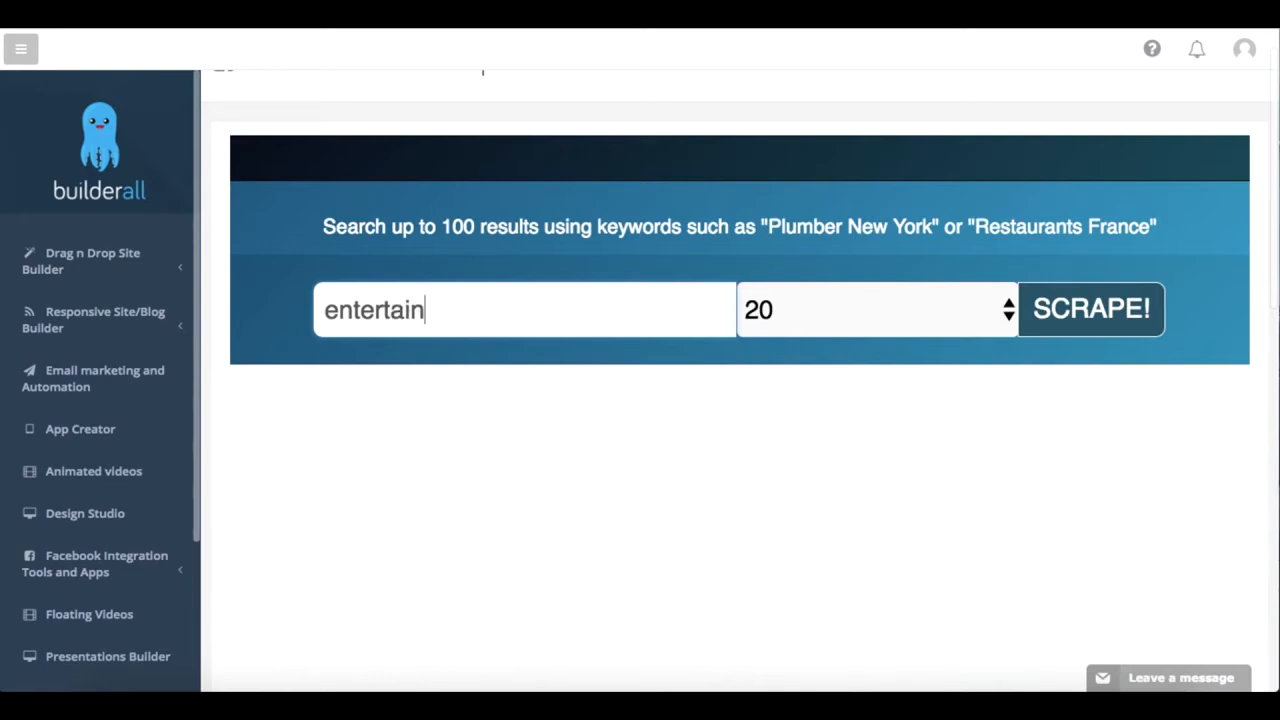
{"action": "type", "text": "ers"}
{"action": "key", "text": "BackSpace"}
{"action": "type", "text": "in N"}
{"action": "key", "text": "BackSpace"}
{"action": "type", "text": "new york"}
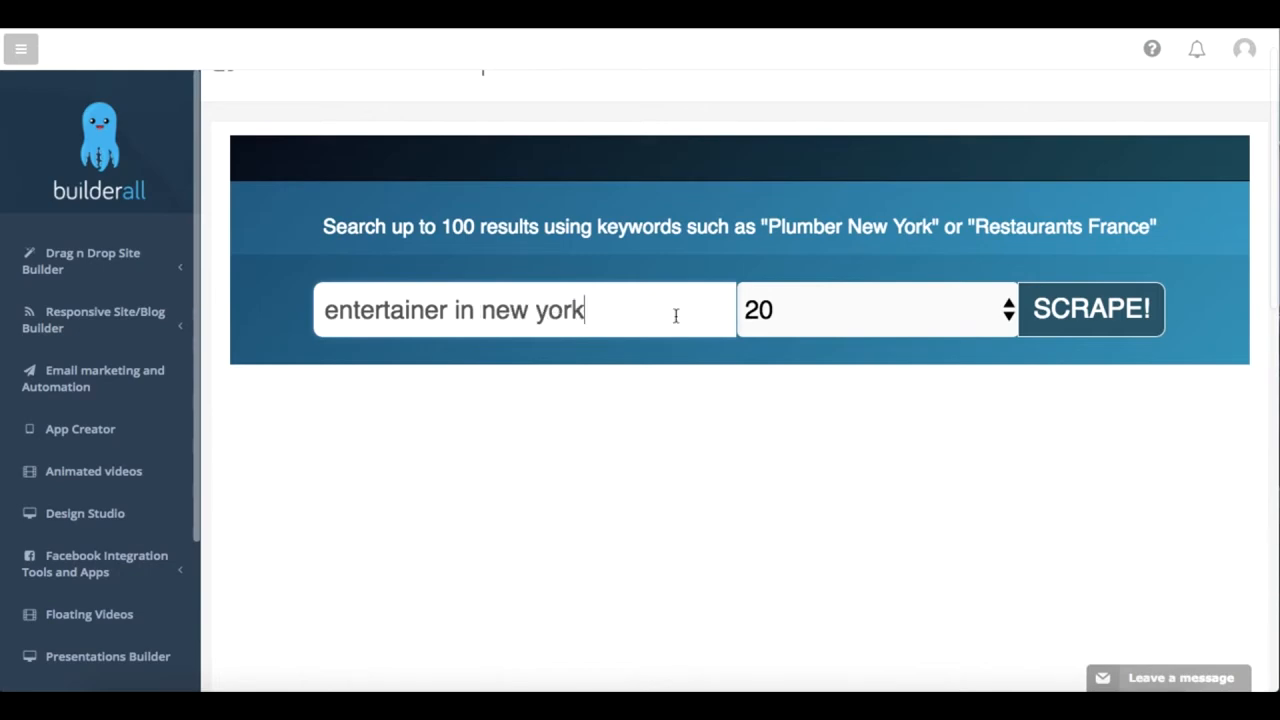
{"action": "left_click", "coordinate": [1128, 318]}
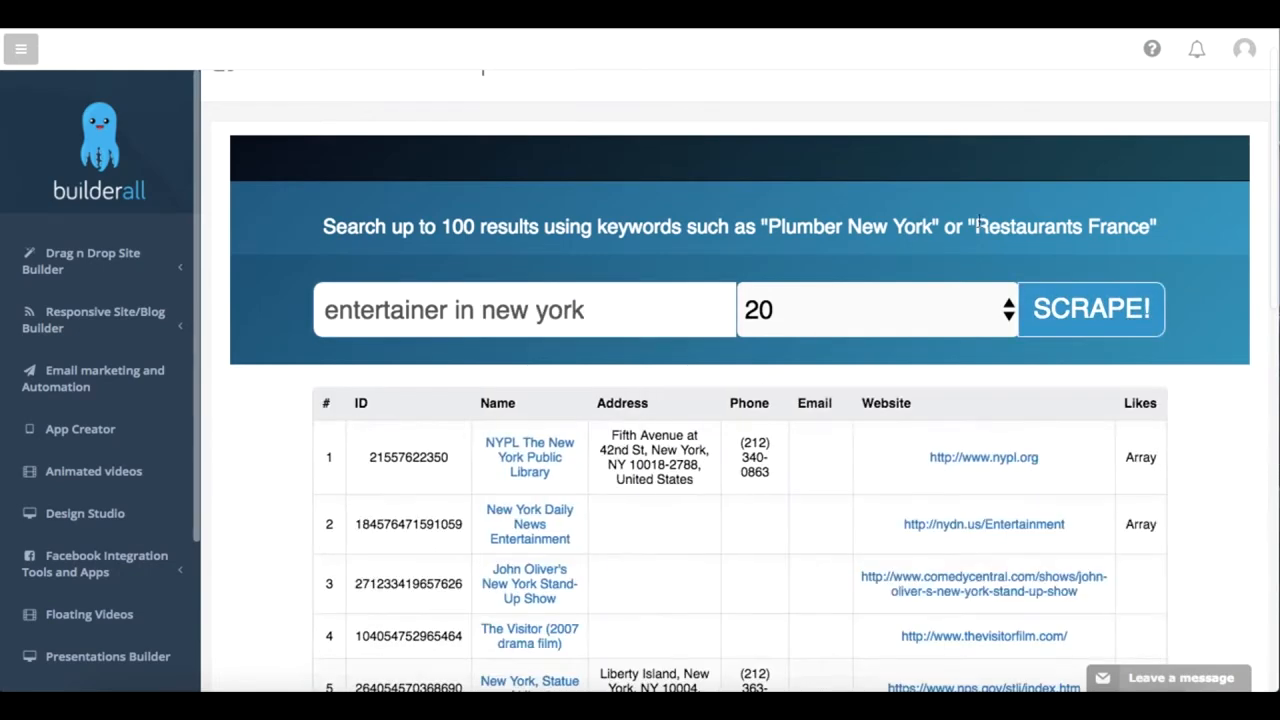
Step: Examine the scraped leads table down to its export option, opening the New York Public Library entry's Facebook page along the way
{"action": "scroll", "coordinate": [851, 483], "scroll_direction": "down", "scroll_amount": 3}
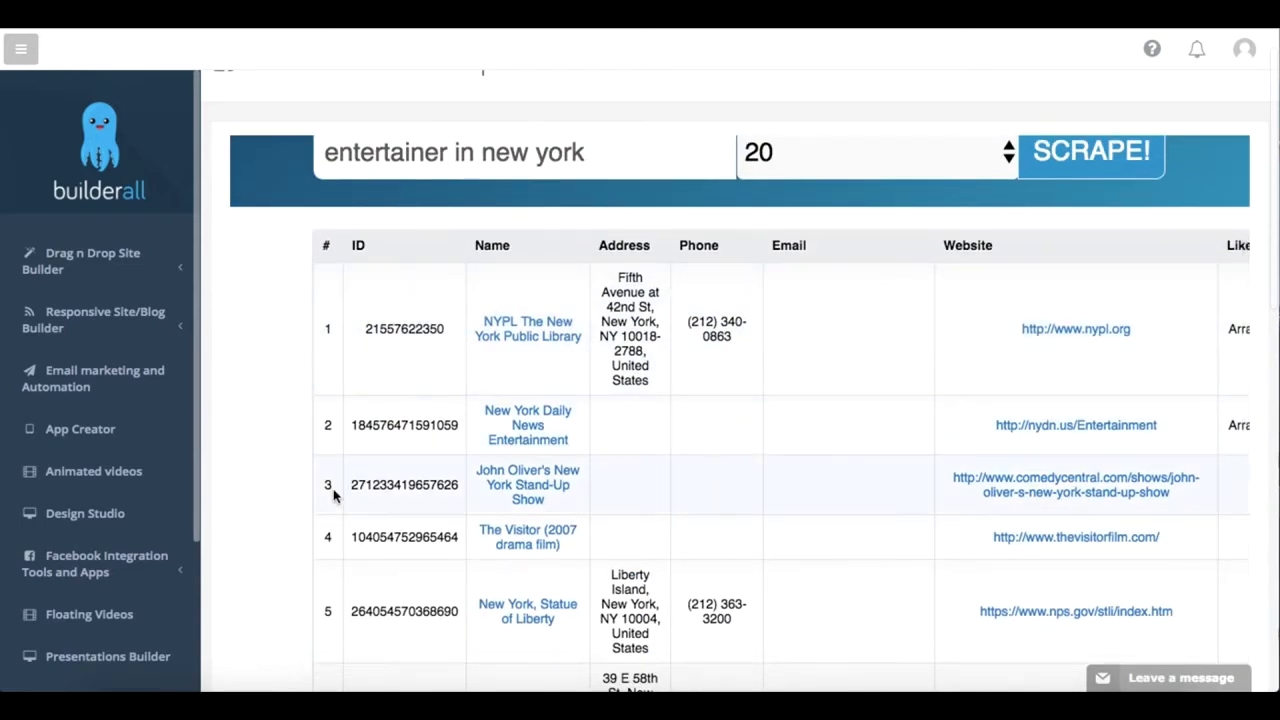
{"action": "scroll", "coordinate": [334, 496], "scroll_direction": "down", "scroll_amount": 4}
{"action": "scroll", "coordinate": [334, 491], "scroll_direction": "up", "scroll_amount": 5}
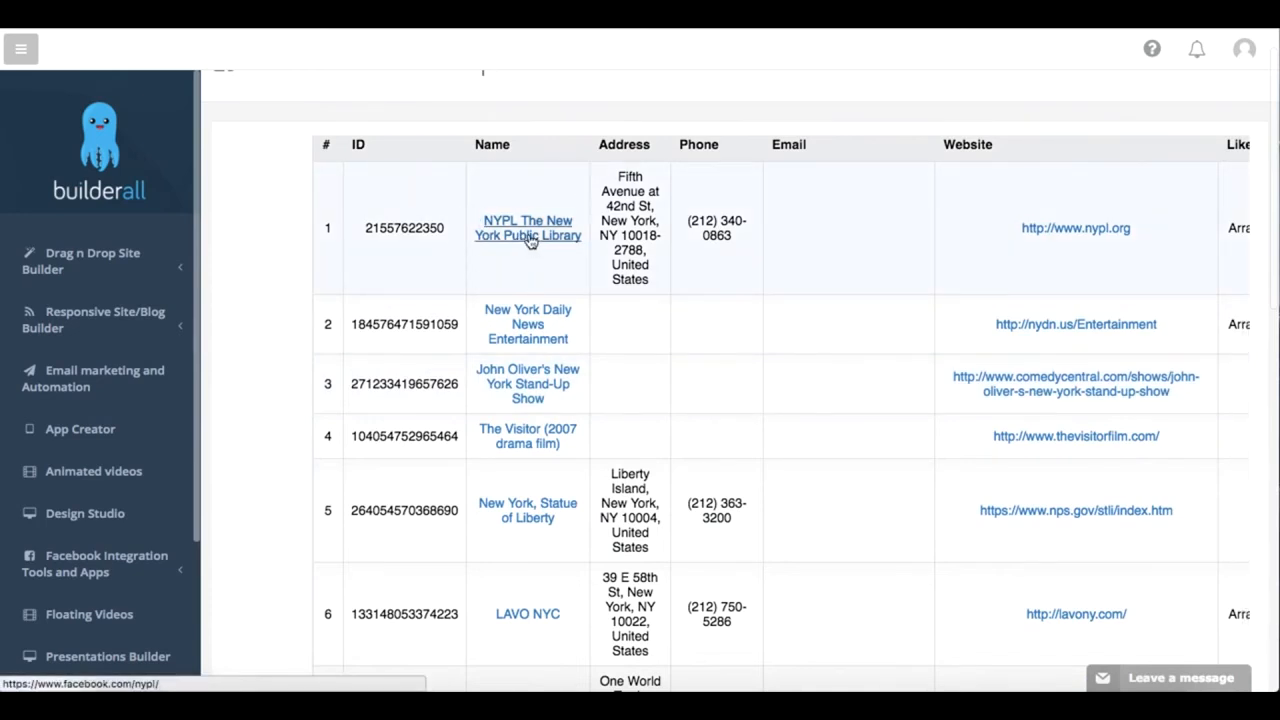
{"action": "left_click", "coordinate": [520, 240]}
{"action": "scroll", "coordinate": [632, 392], "scroll_direction": "down", "scroll_amount": 1}
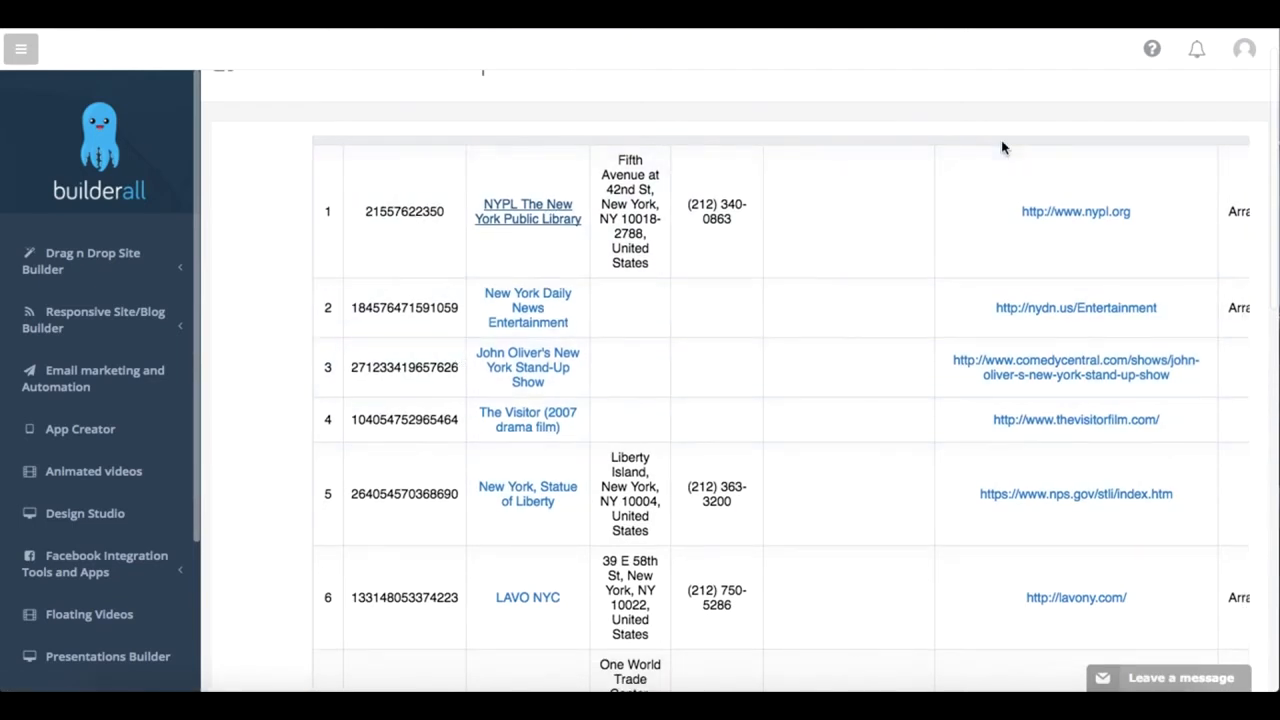
{"action": "scroll", "coordinate": [1014, 251], "scroll_direction": "up", "scroll_amount": 3}
{"action": "scroll", "coordinate": [1013, 245], "scroll_direction": "down", "scroll_amount": 20}
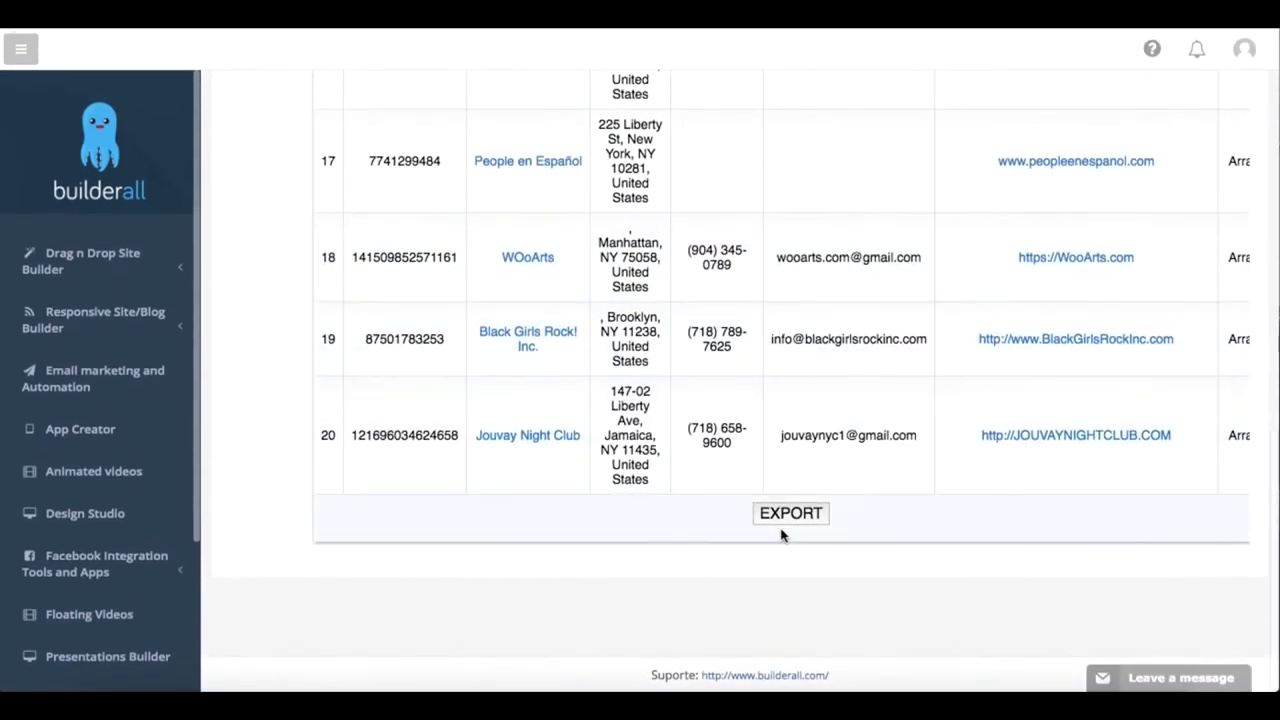
{"action": "scroll", "coordinate": [785, 525], "scroll_direction": "up", "scroll_amount": 15}
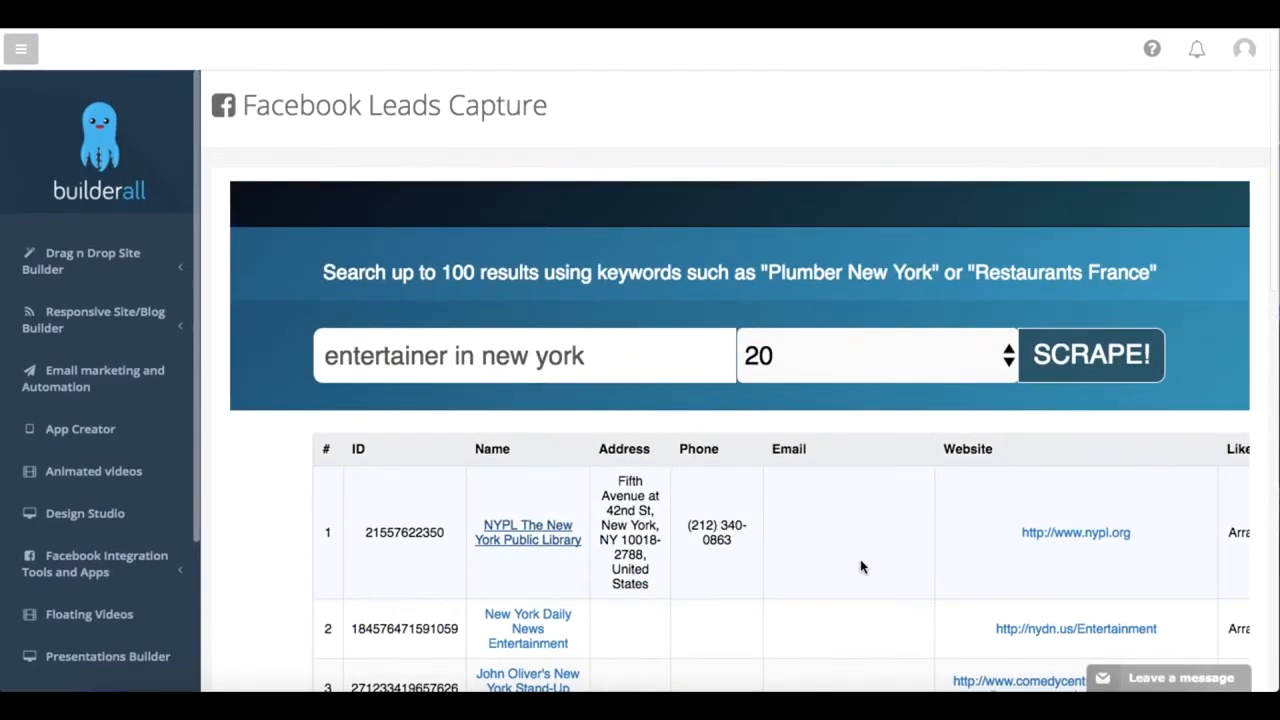
Step: Review the address, phone, email and website columns of the scraped leads, then return to the search form
{"action": "scroll", "coordinate": [860, 567], "scroll_direction": "down", "scroll_amount": 5}
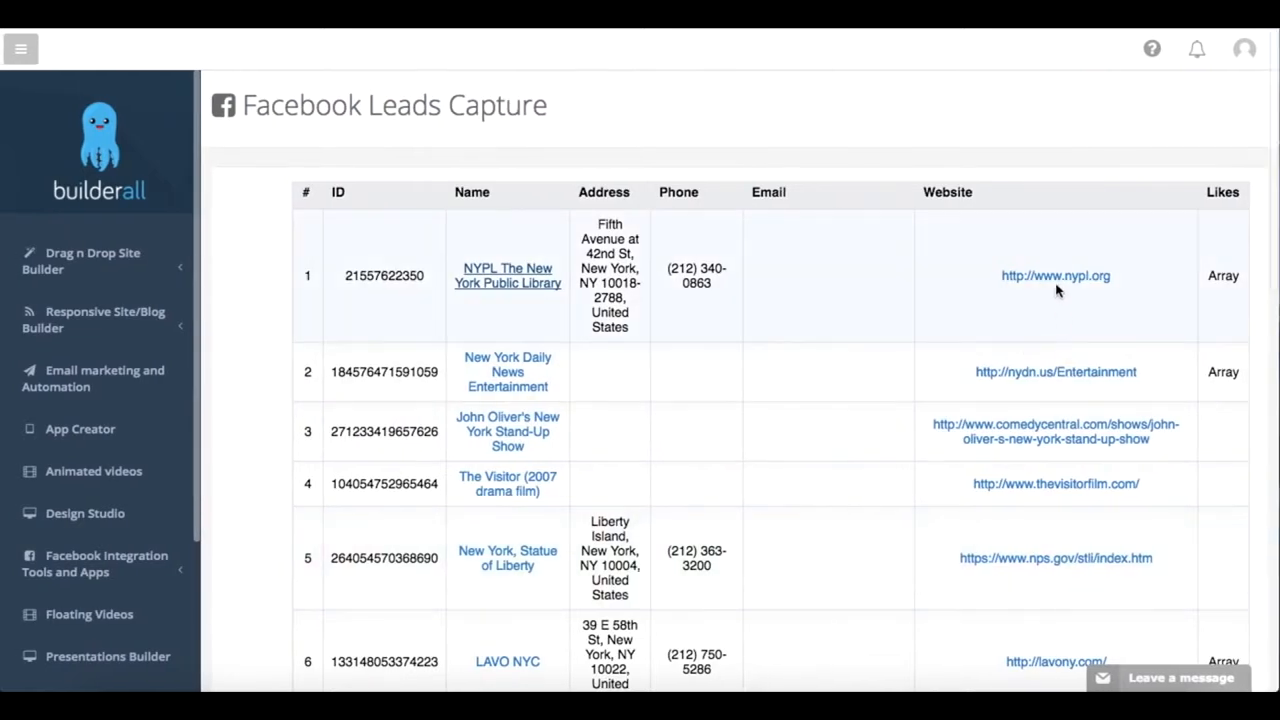
{"action": "scroll", "coordinate": [851, 346], "scroll_direction": "down", "scroll_amount": 3}
{"action": "scroll", "coordinate": [851, 346], "scroll_direction": "down", "scroll_amount": 10}
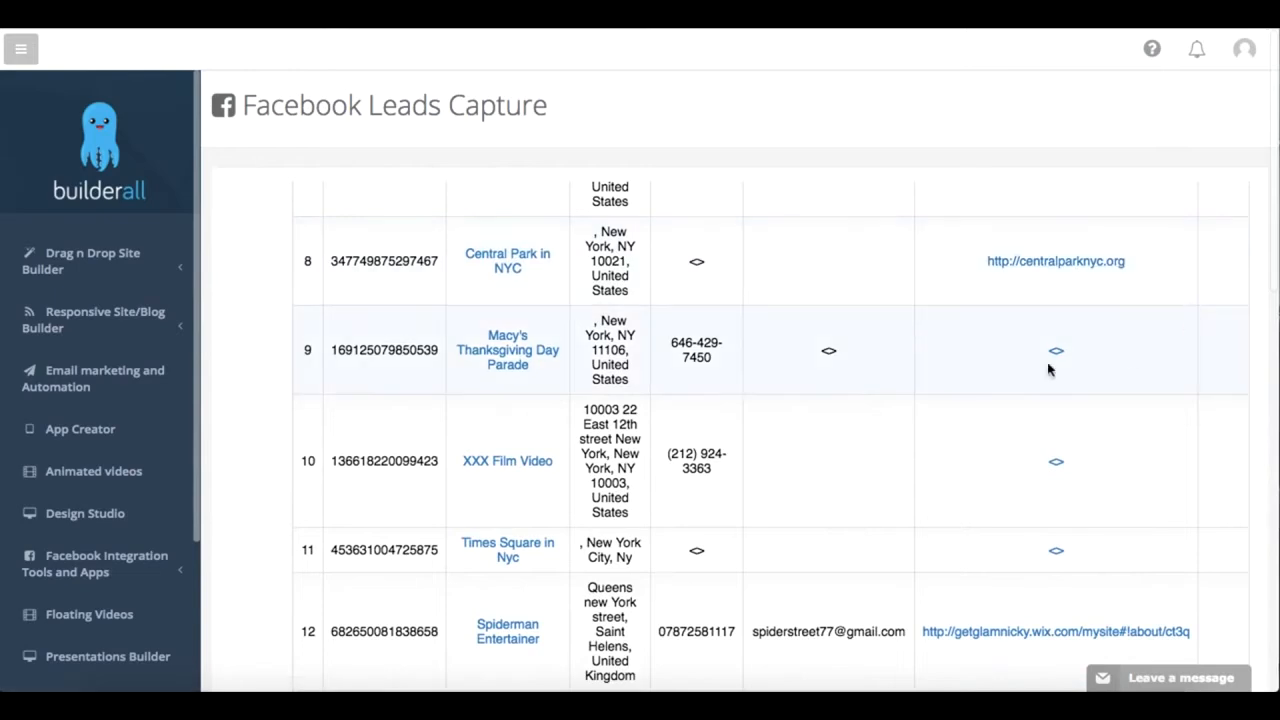
{"action": "scroll", "coordinate": [855, 349], "scroll_direction": "up", "scroll_amount": 6}
{"action": "scroll", "coordinate": [855, 349], "scroll_direction": "up", "scroll_amount": 10}
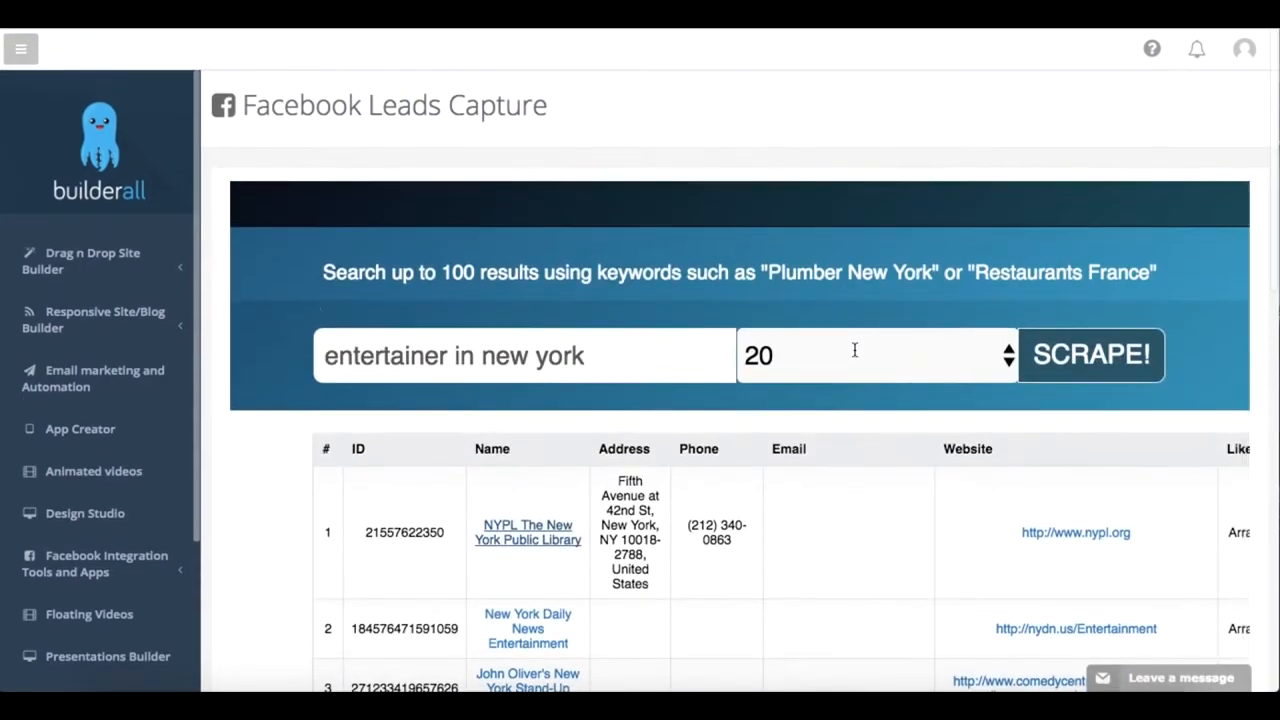
Step: Open the Browser Notifications tool
{"action": "scroll", "coordinate": [127, 264], "scroll_direction": "down", "scroll_amount": 2}
{"action": "scroll", "coordinate": [127, 264], "scroll_direction": "down", "scroll_amount": 2}
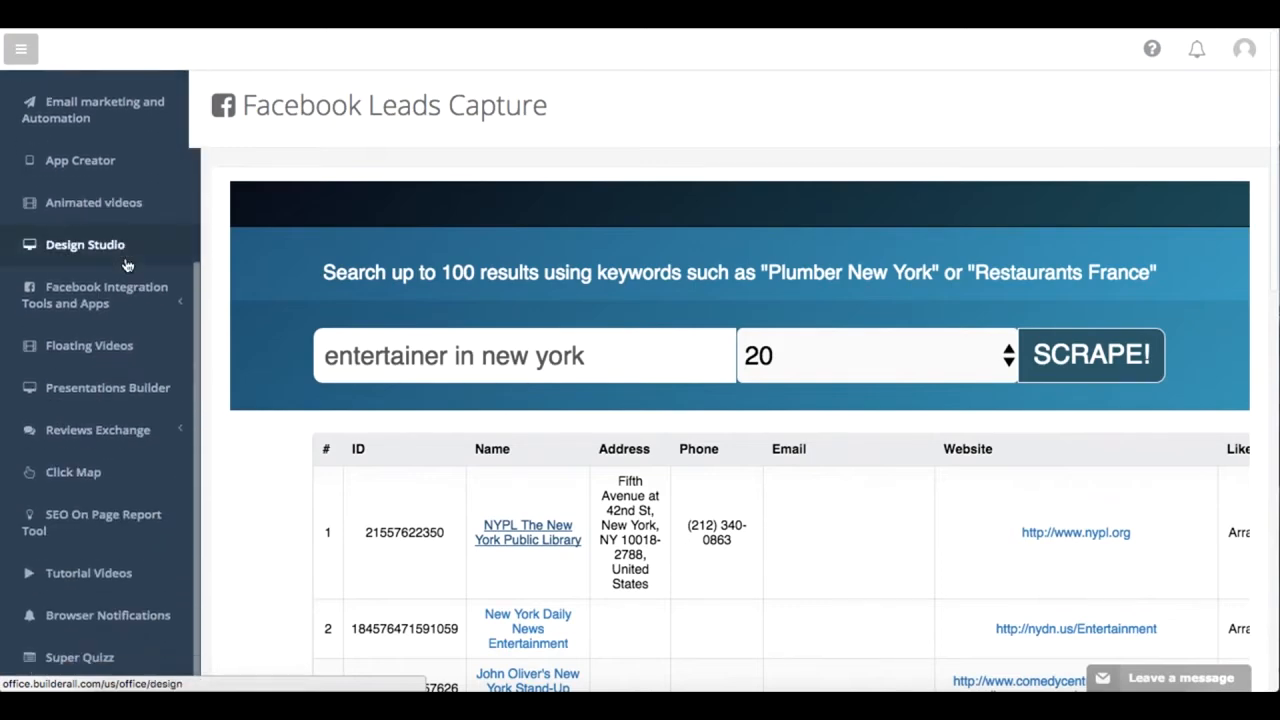
{"action": "left_click", "coordinate": [137, 613]}
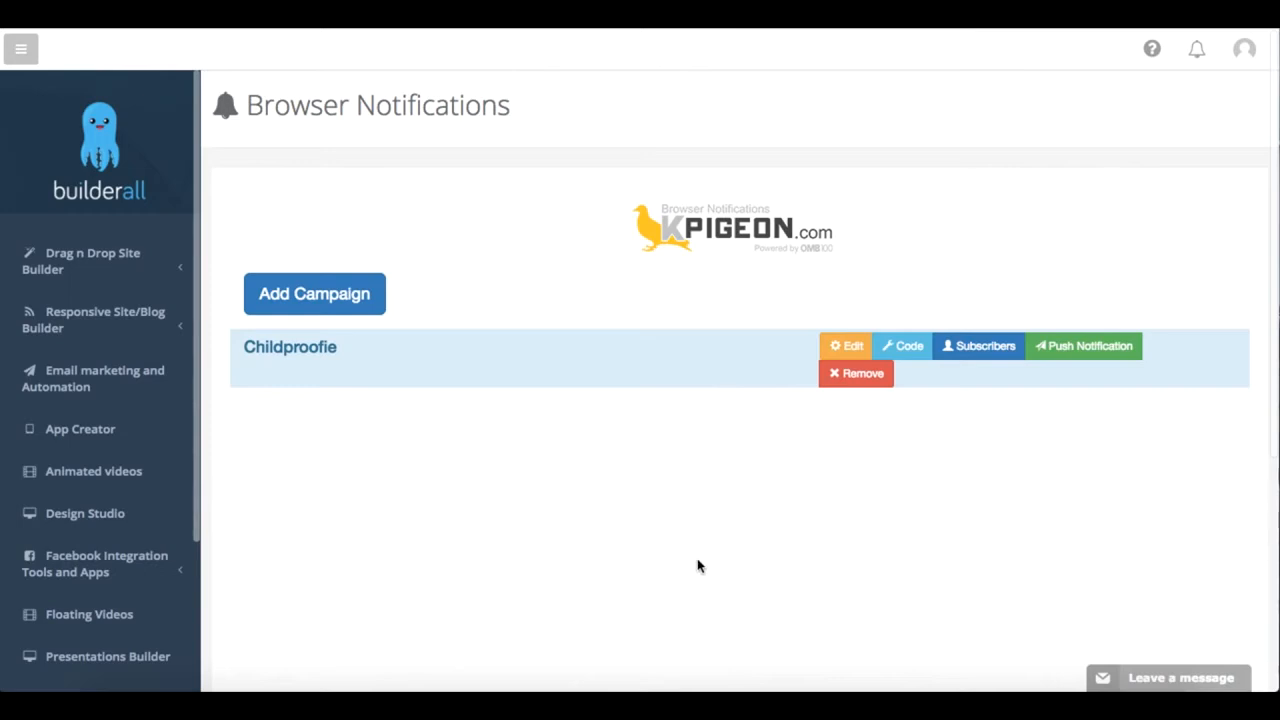
Step: Load the digital business consultant's website in a new incognito window
{"action": "key", "text": "super+shift+n"}
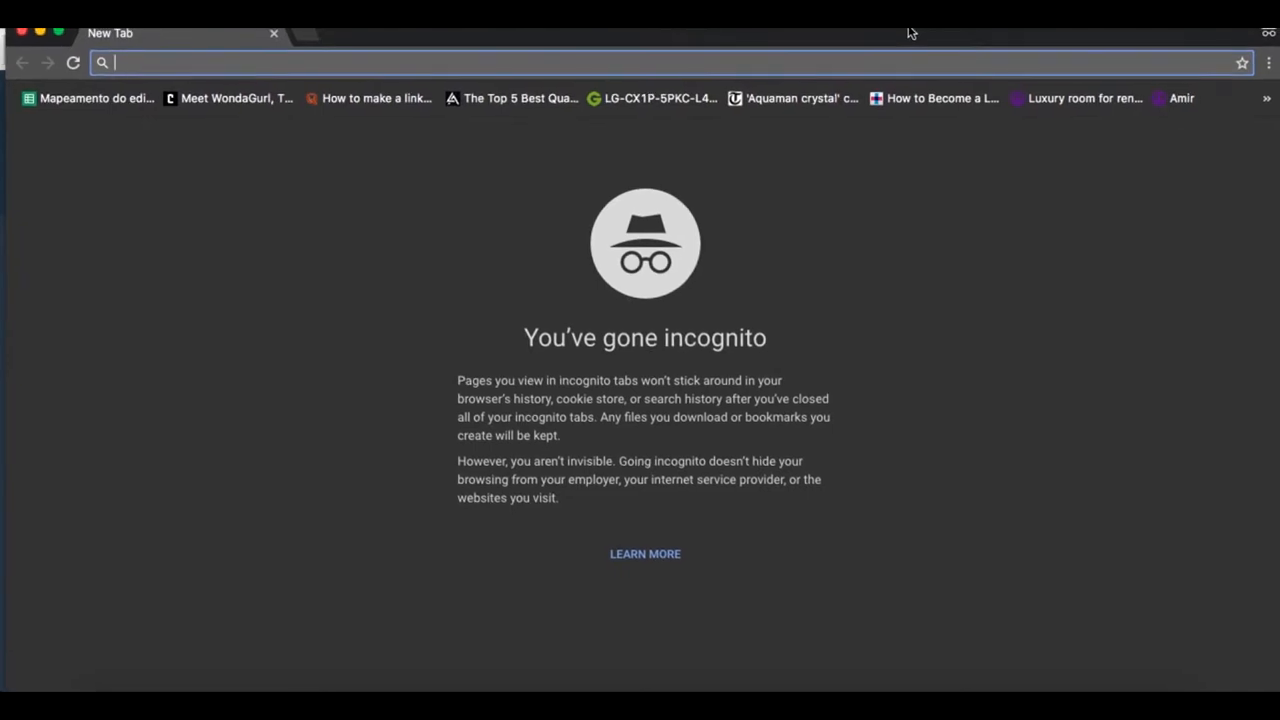
{"action": "type", "text": "ericksal"}
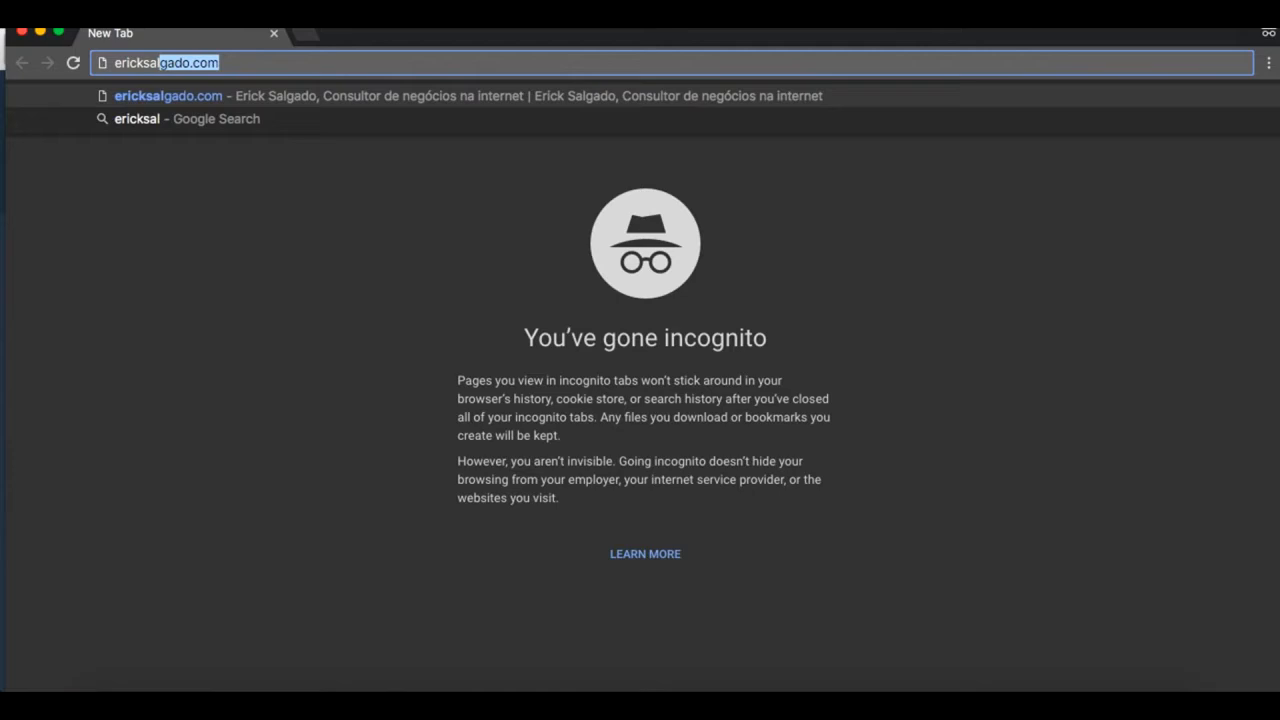
{"action": "key", "text": "Return"}
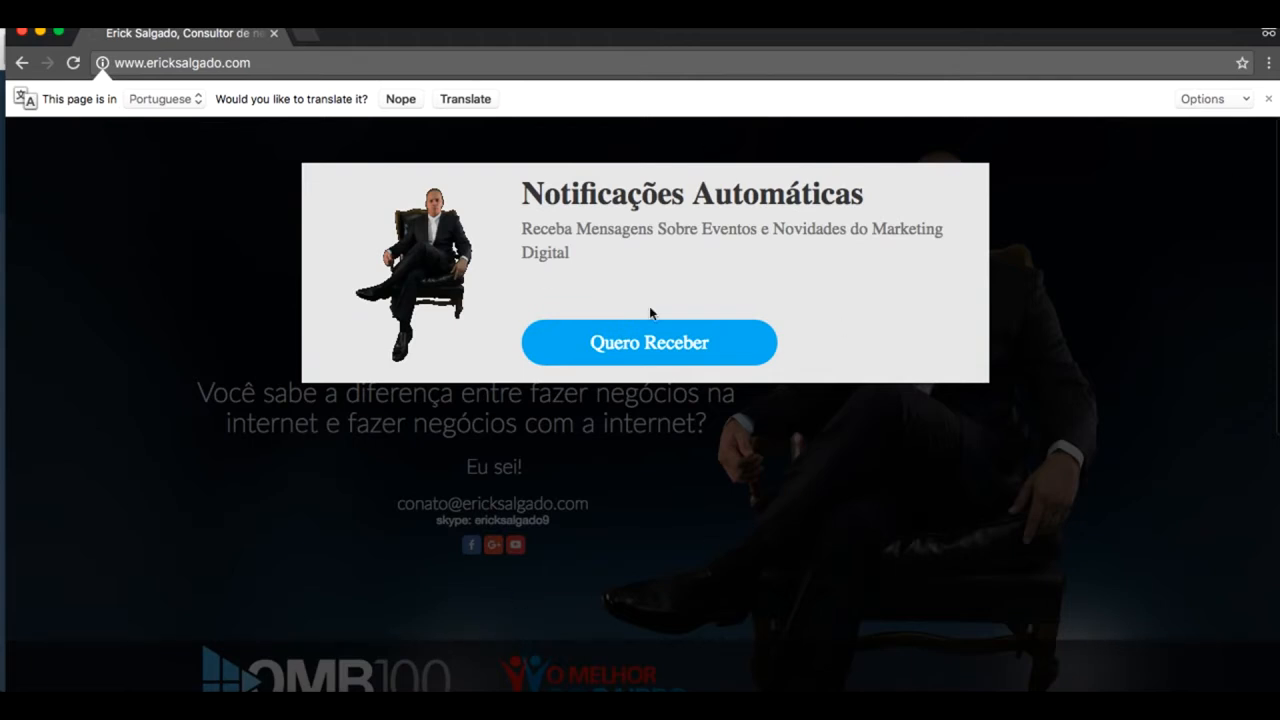
Step: Request the website's automatic notifications with Quero Receber and dismiss the Push Notification popup
{"action": "left_click", "coordinate": [774, 350]}
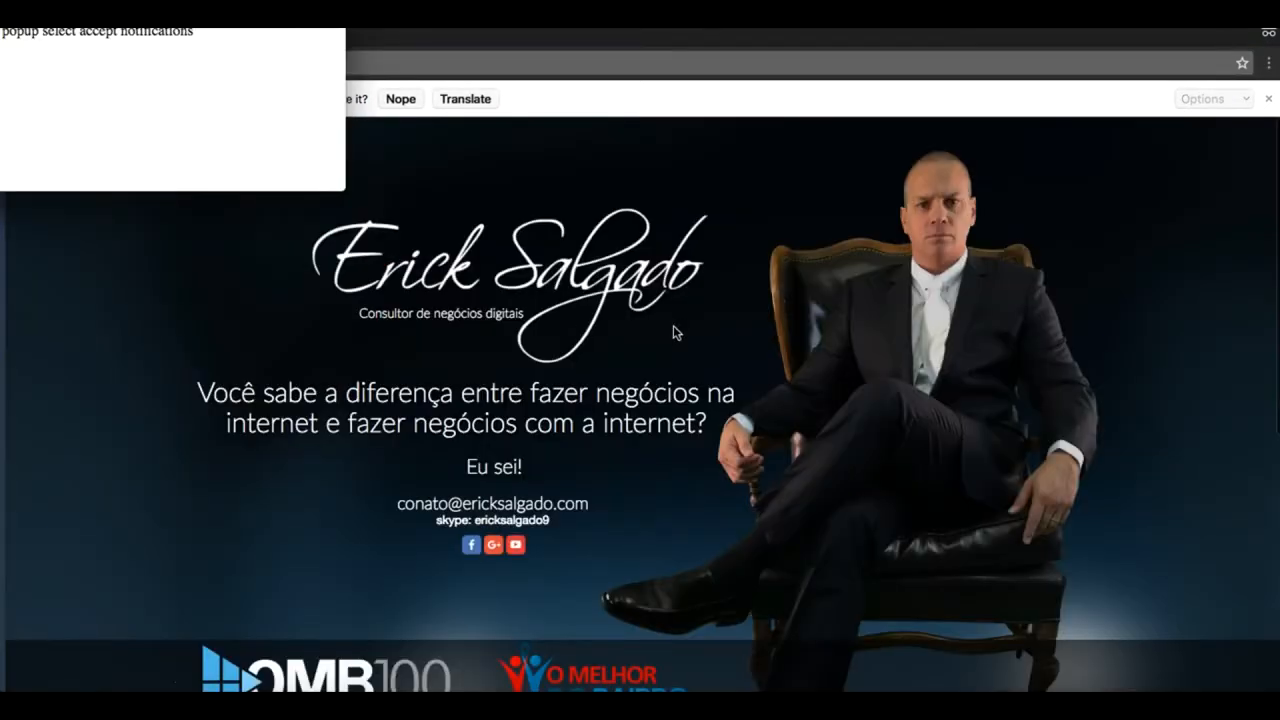
{"action": "left_click_drag", "start_coordinate": [263, 5], "coordinate": [332, 79]}
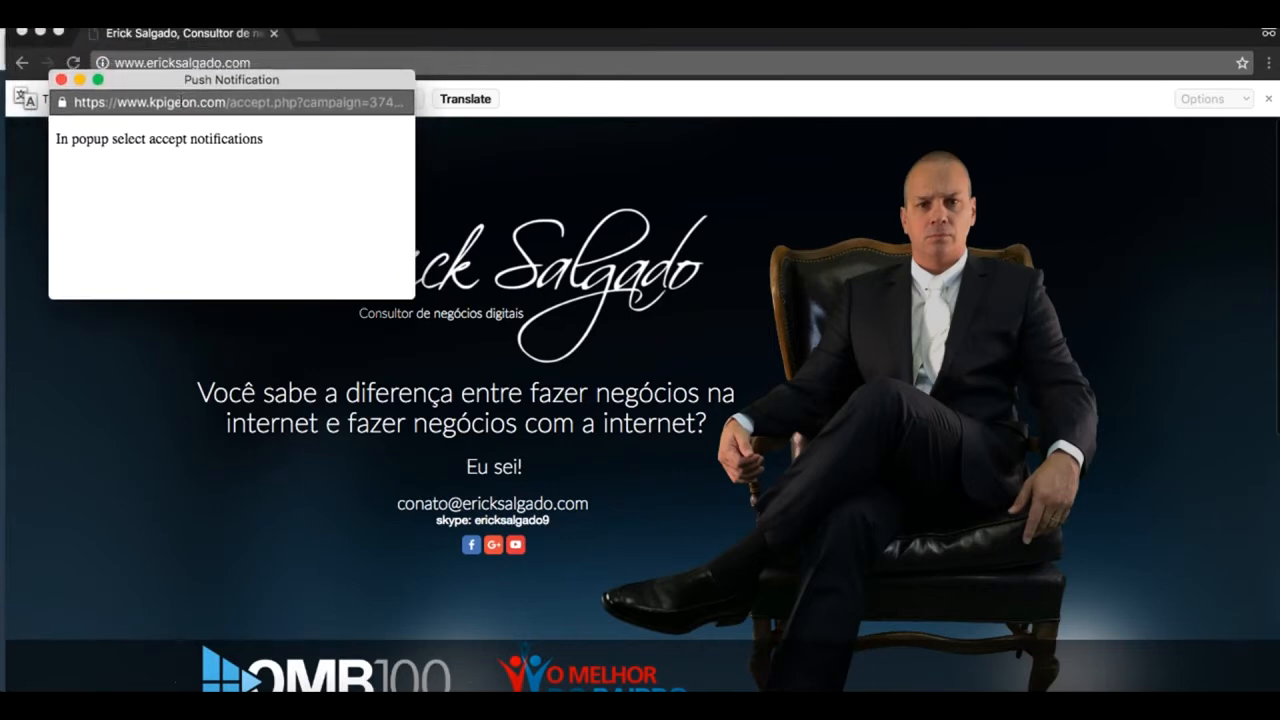
{"action": "left_click", "coordinate": [61, 79]}
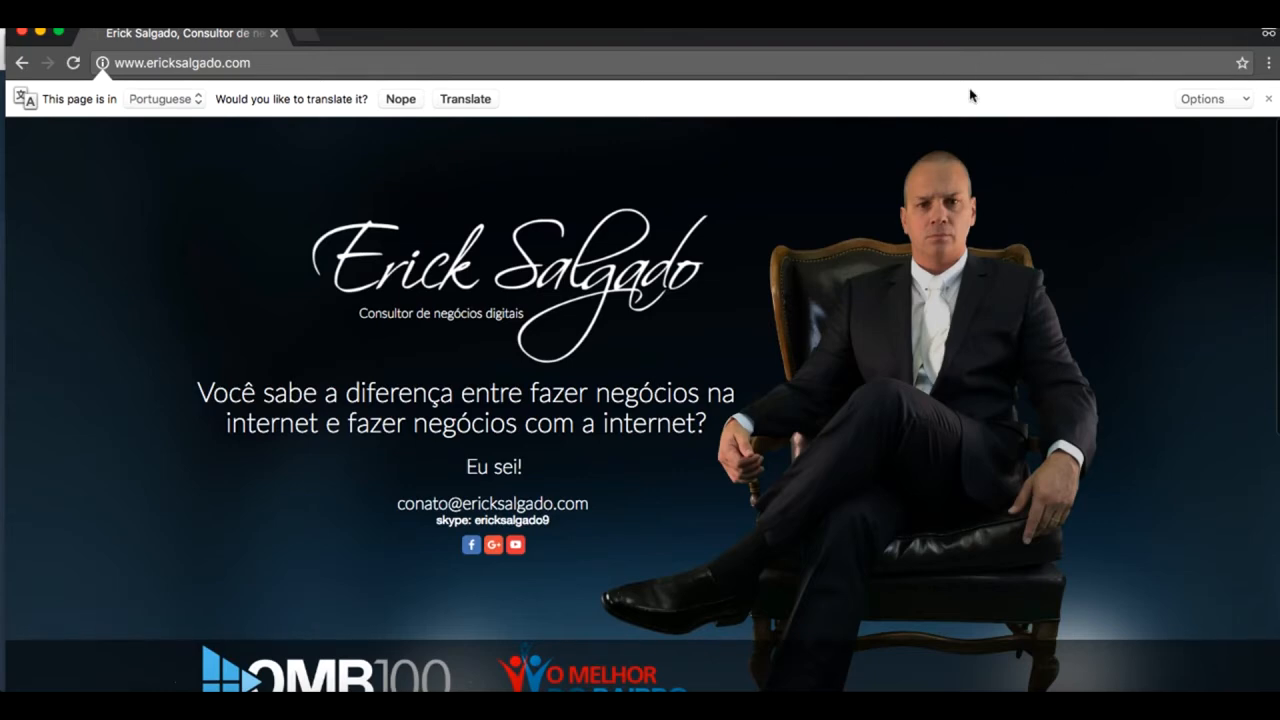
{"action": "left_click_drag", "start_coordinate": [832, 33], "coordinate": [835, 0]}
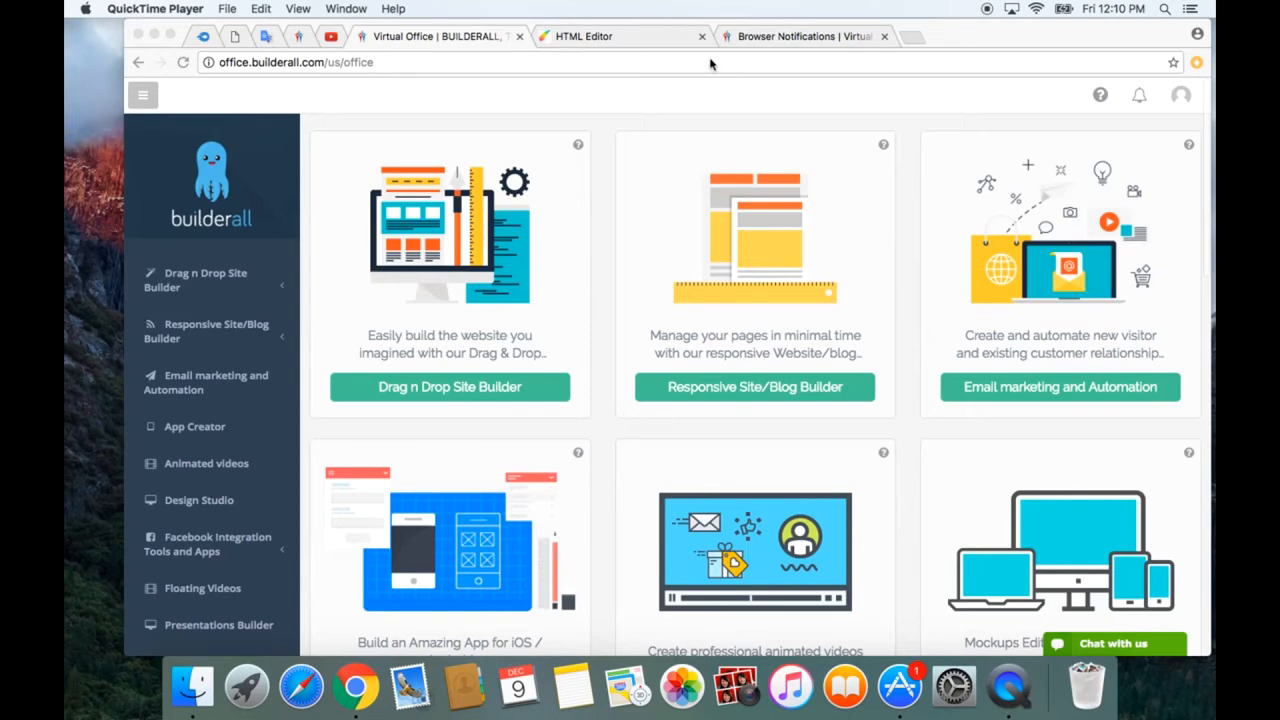
Step: View the edit settings of the last campaign on the OMB100 Browser Notifications page, leaving them unsaved
{"action": "left_click", "coordinate": [764, 40]}
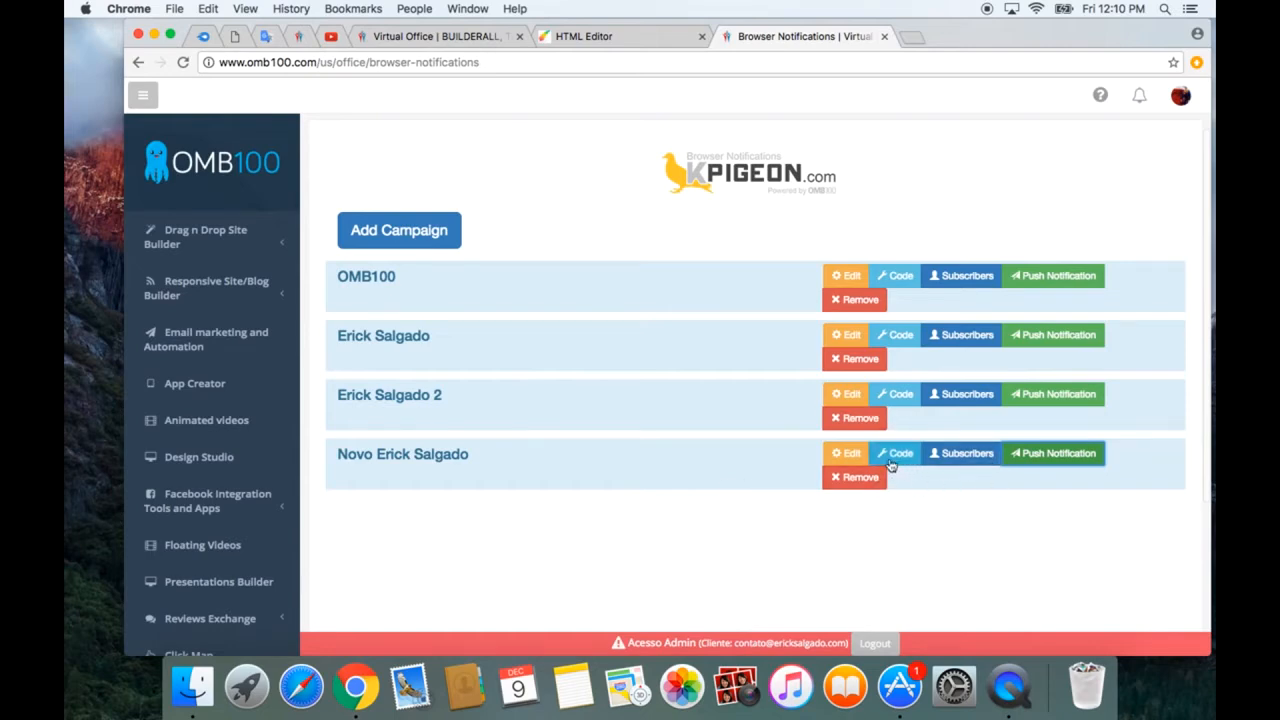
{"action": "left_click", "coordinate": [856, 458]}
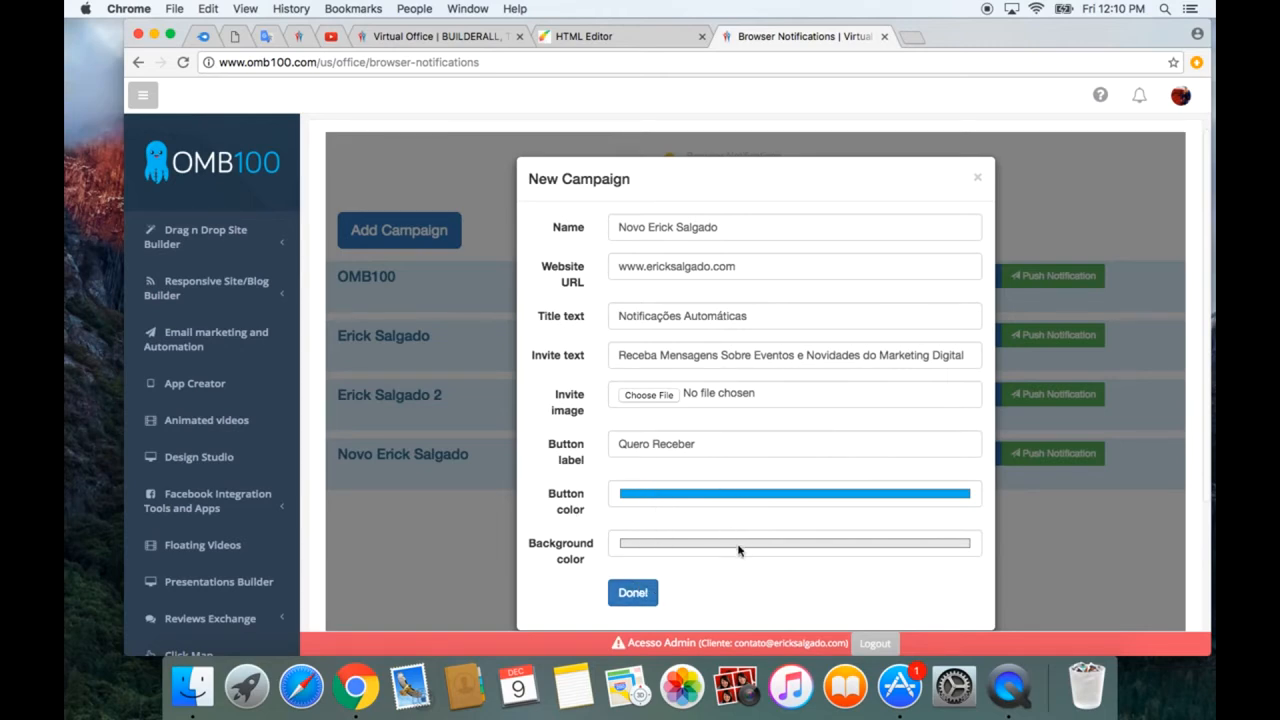
{"action": "left_click", "coordinate": [977, 178]}
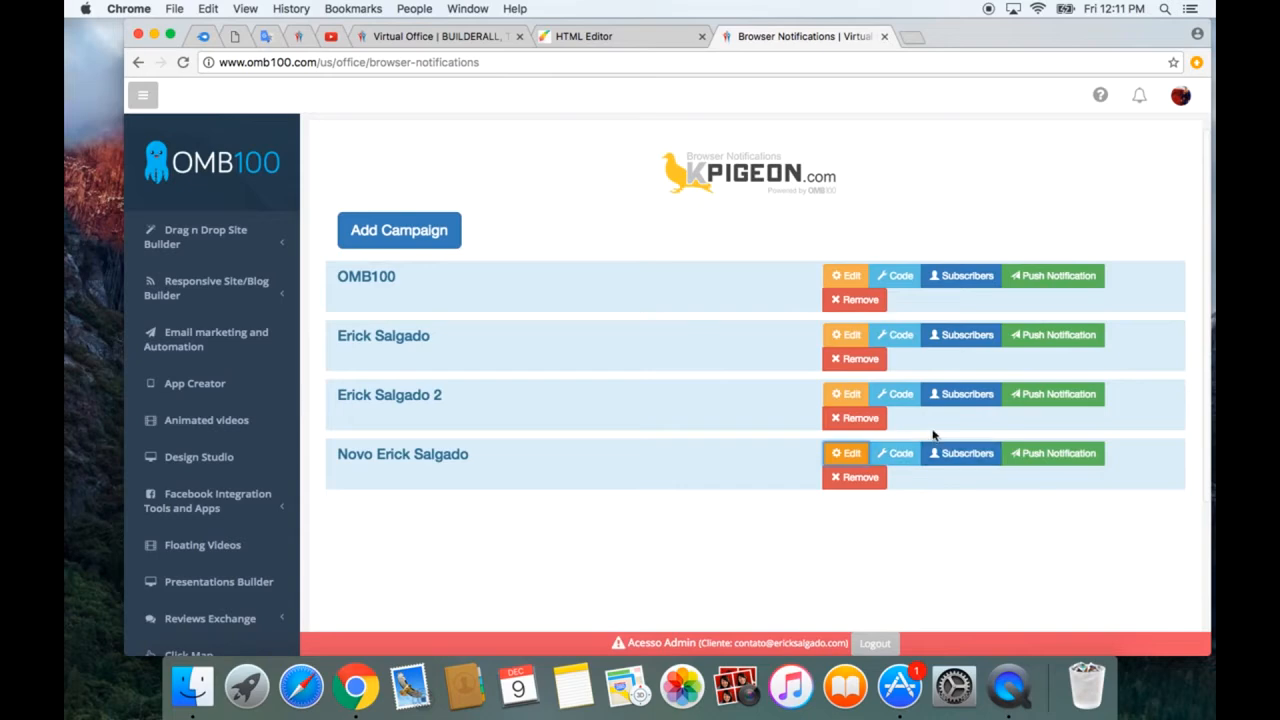
Step: View the last campaign's script code for the site's HEAD section and close it
{"action": "left_click", "coordinate": [902, 455]}
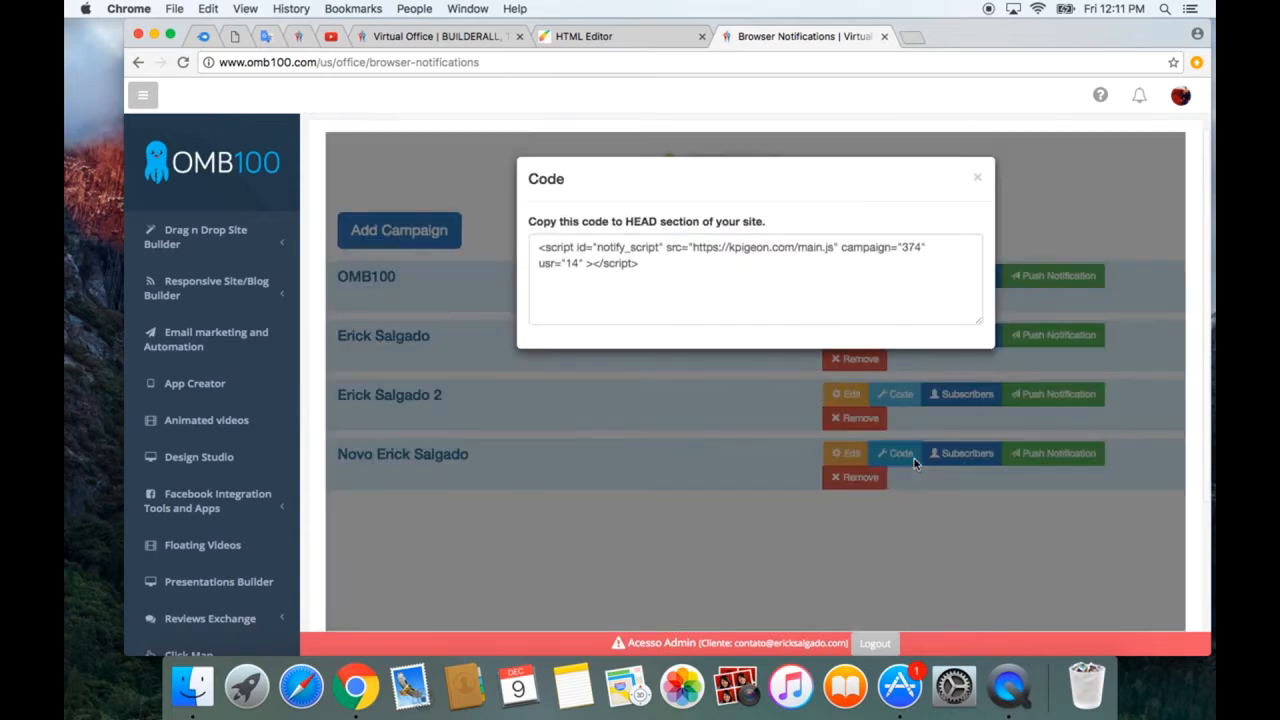
{"action": "left_click", "coordinate": [802, 267]}
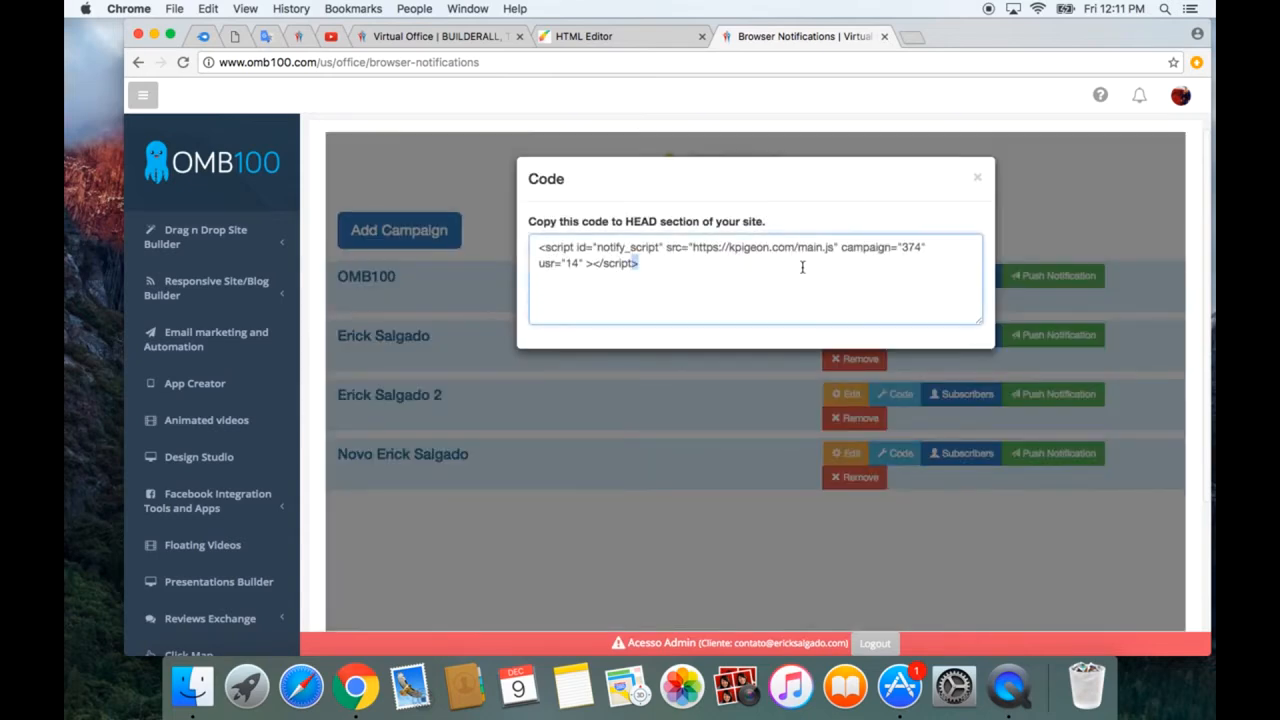
{"action": "left_click", "coordinate": [977, 178]}
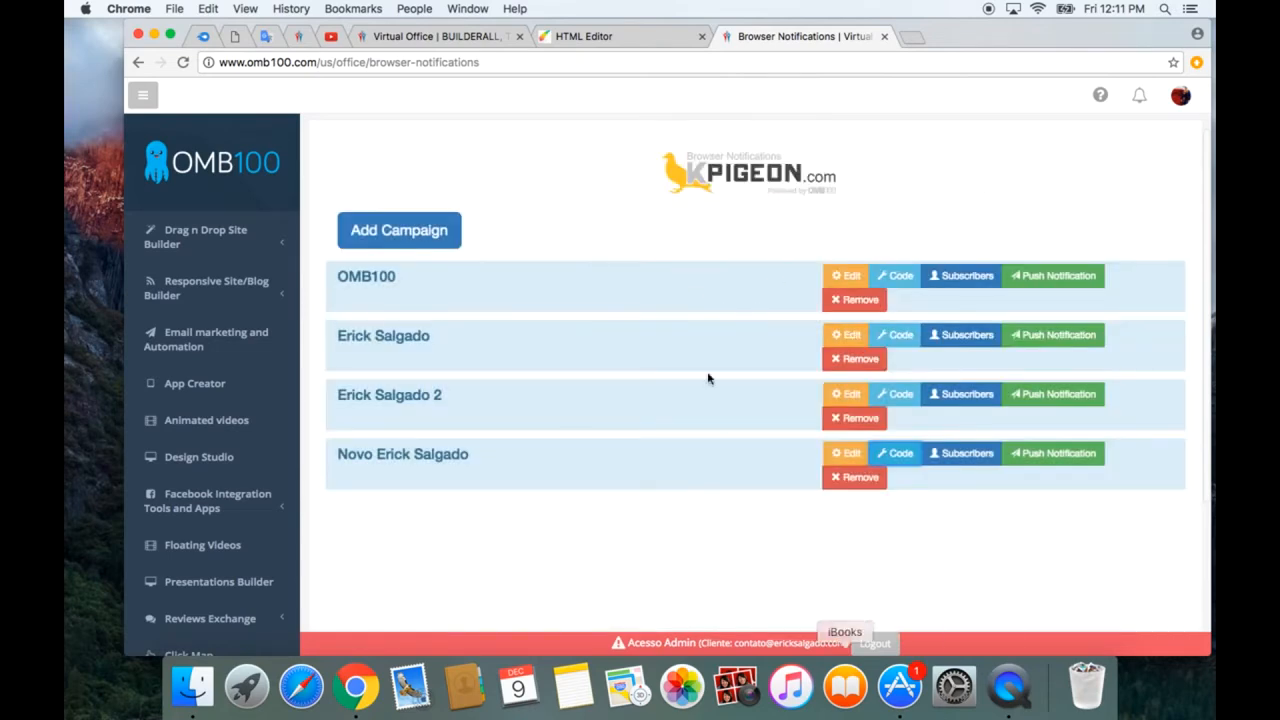
Step: In the HTML Editor, open the consultant layout's Settings and SEO and examine its Scripts field
{"action": "left_click", "coordinate": [646, 36]}
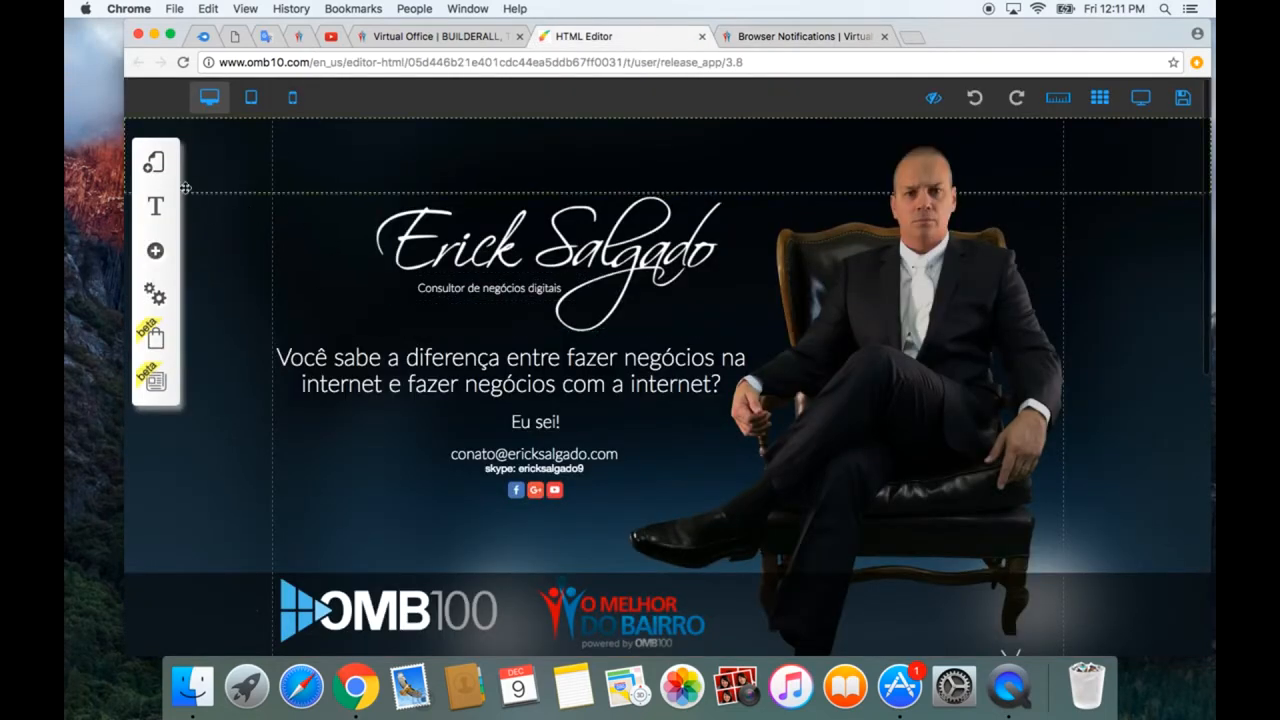
{"action": "left_click", "coordinate": [155, 175]}
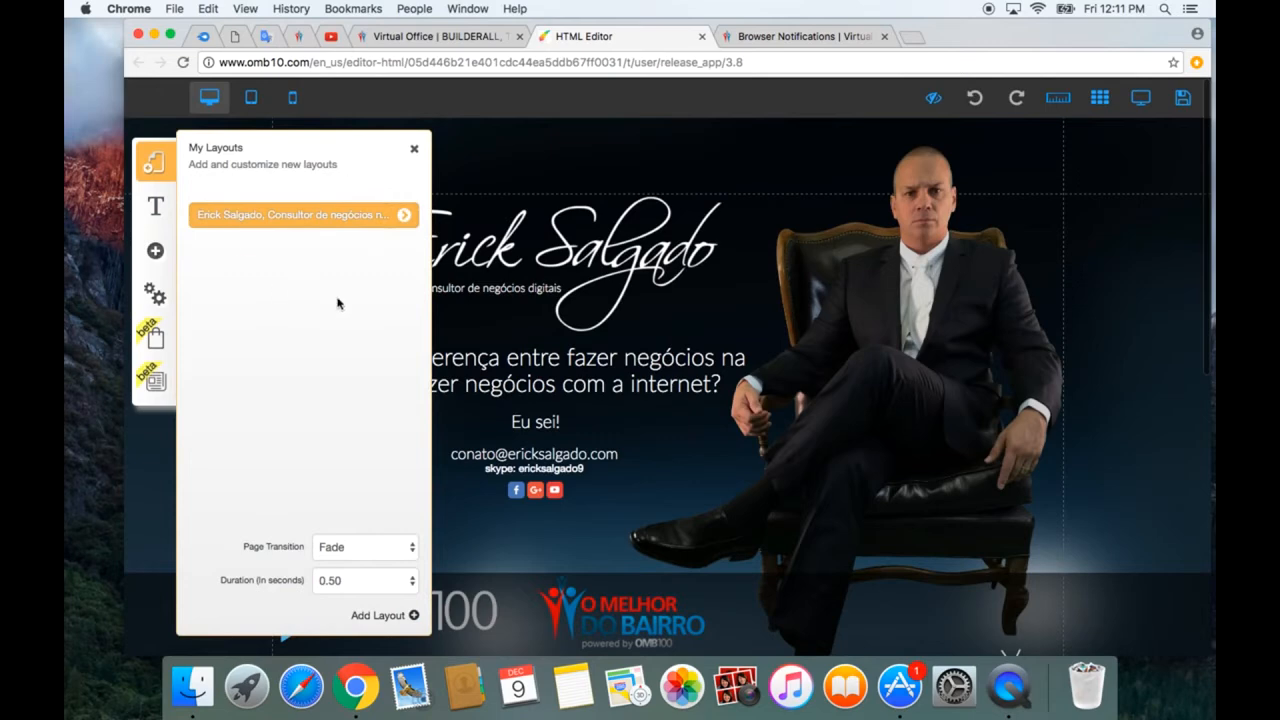
{"action": "left_click", "coordinate": [411, 215]}
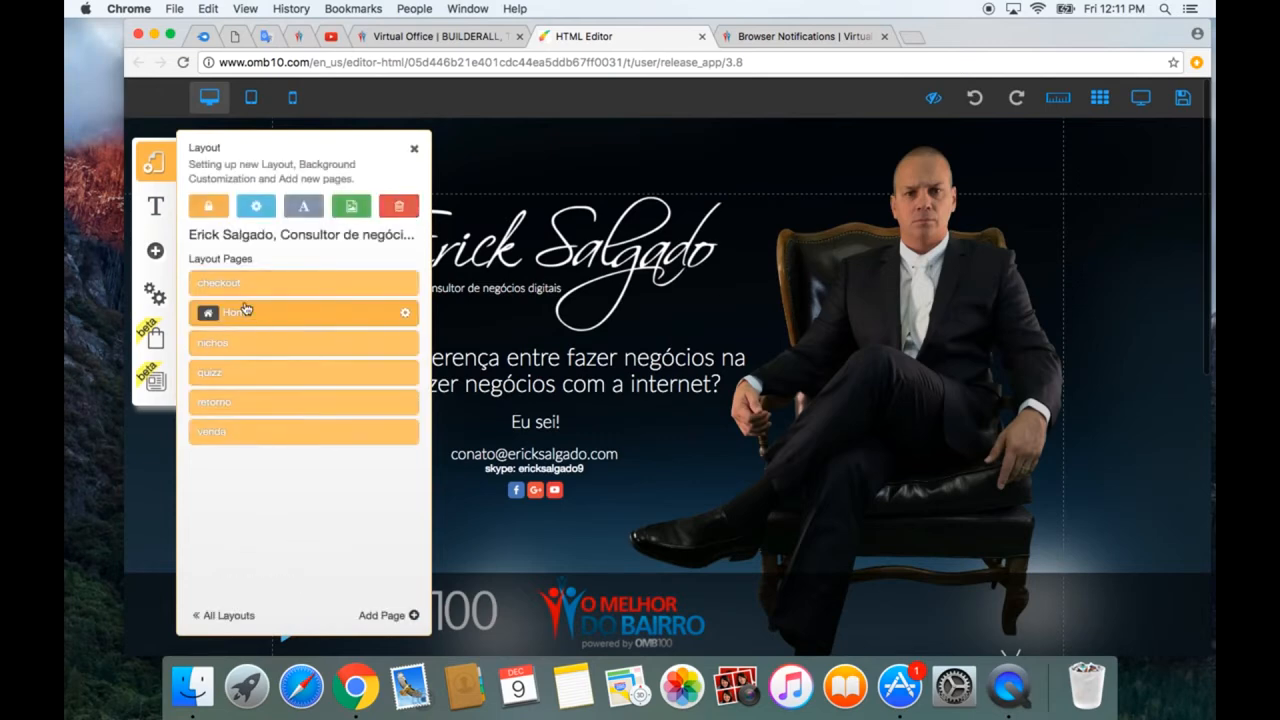
{"action": "left_click", "coordinate": [255, 206]}
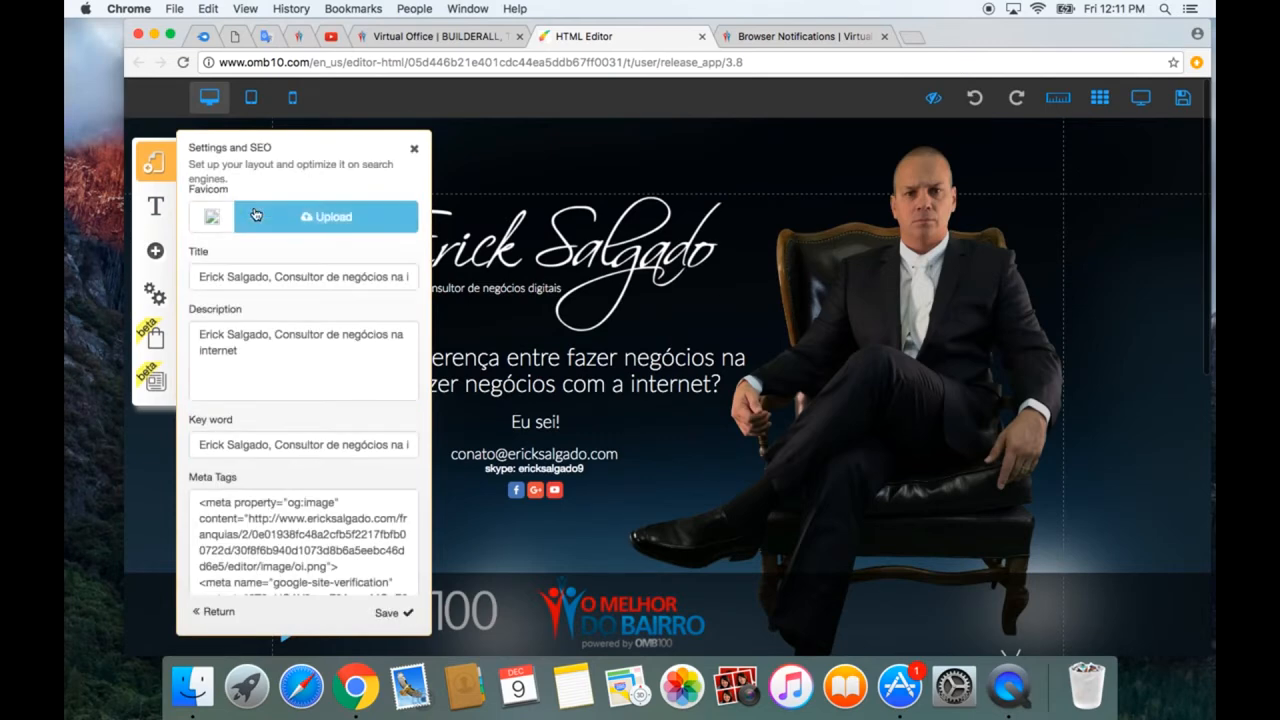
{"action": "scroll", "coordinate": [295, 375], "scroll_direction": "down", "scroll_amount": 2}
{"action": "scroll", "coordinate": [295, 375], "scroll_direction": "down", "scroll_amount": 2}
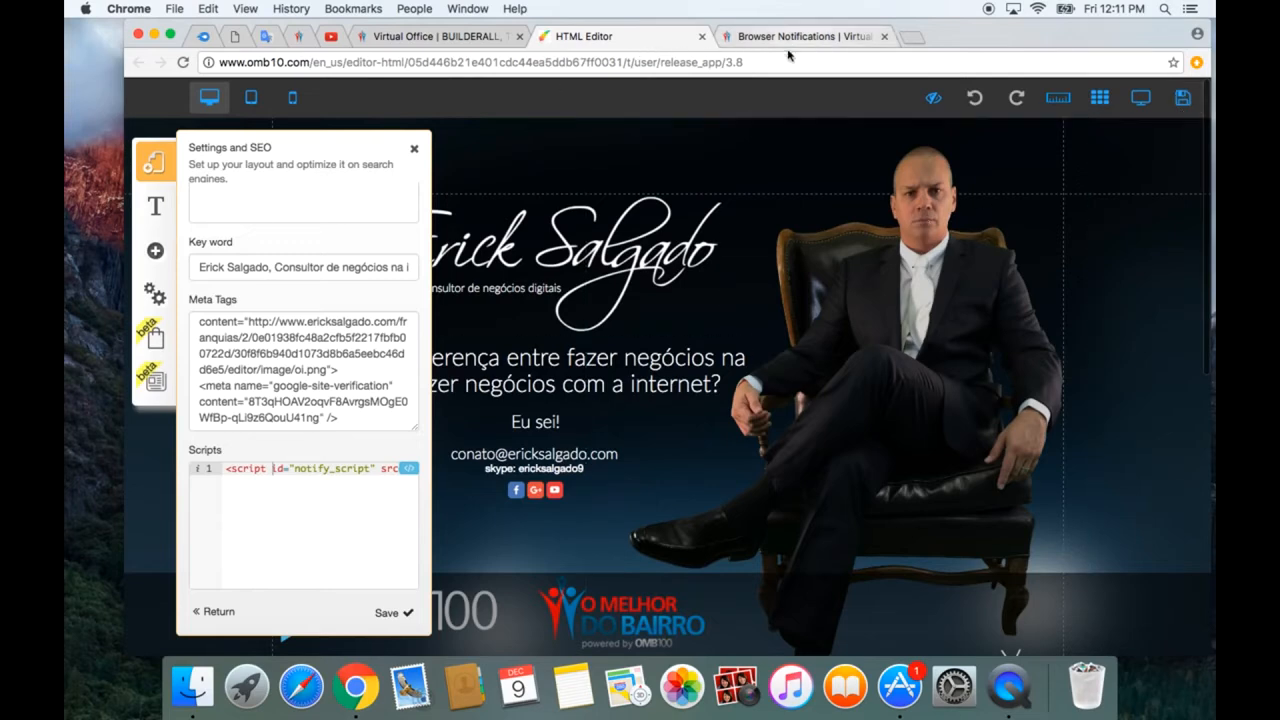
Step: Load the consultant's website in a fresh incognito window and request its notifications through the invite, dismissing the resulting popup
{"action": "key", "text": "super+shift+n"}
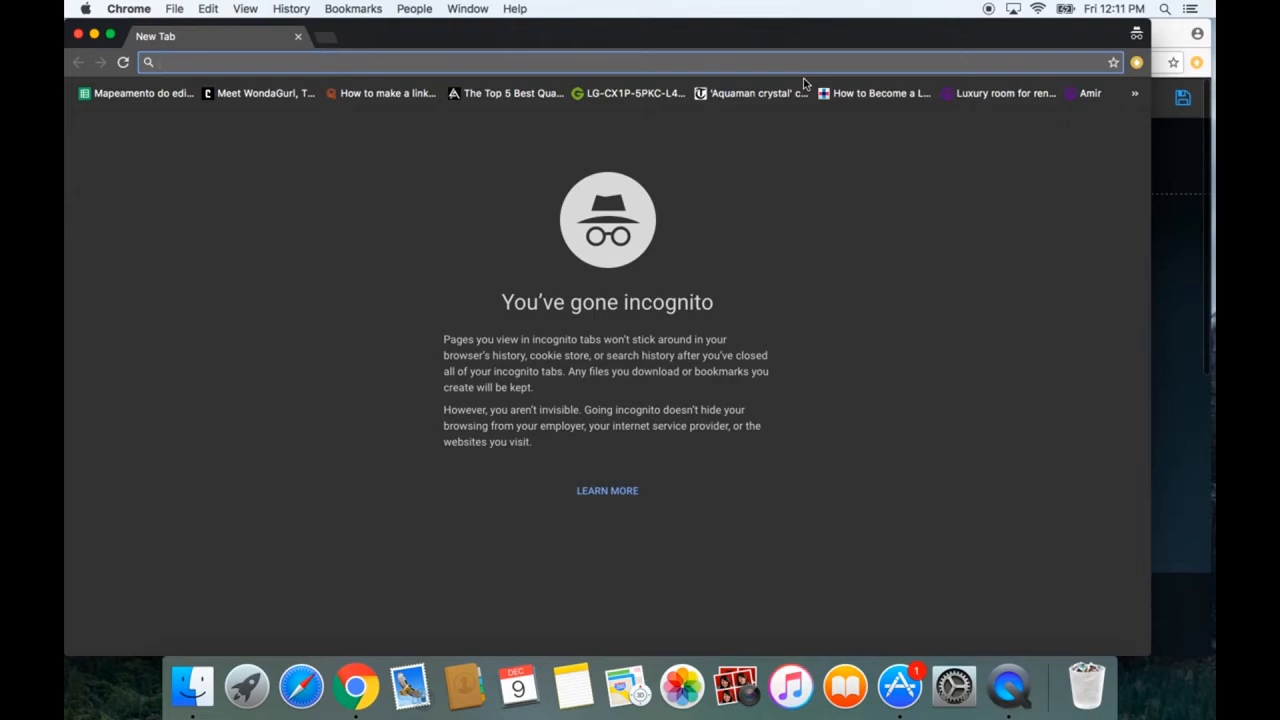
{"action": "type", "text": "www."}
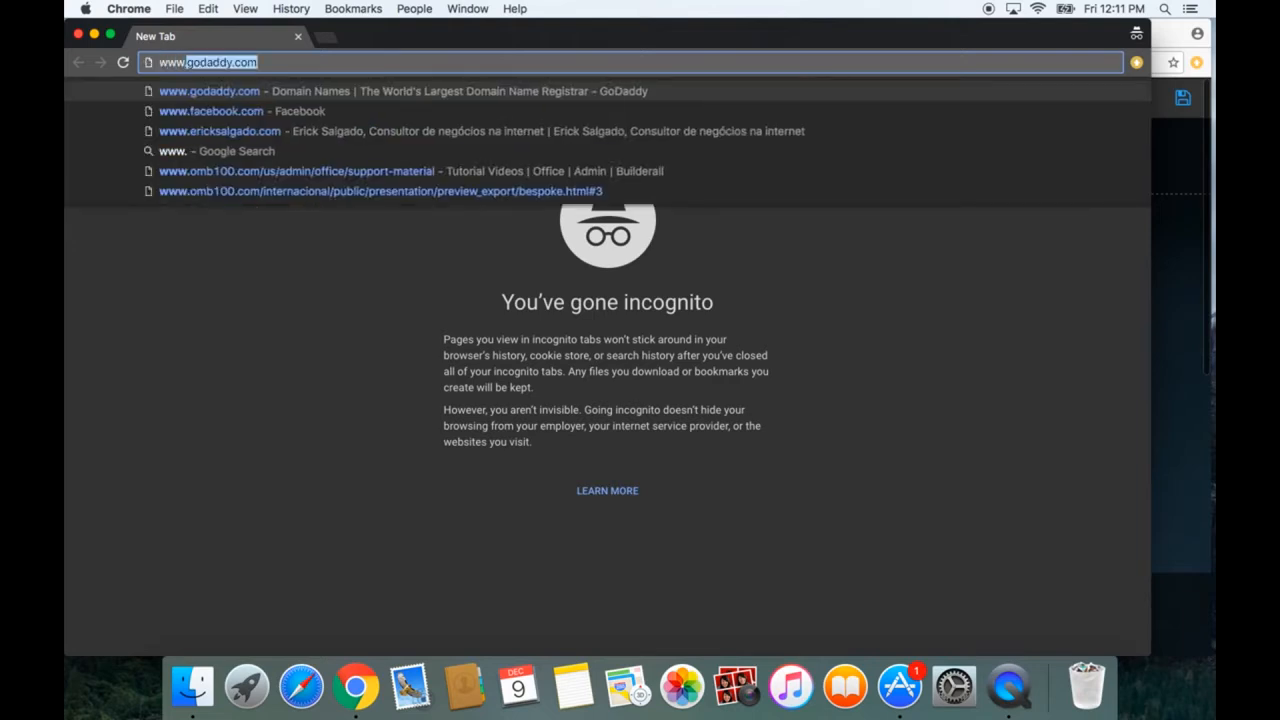
{"action": "type", "text": "er"}
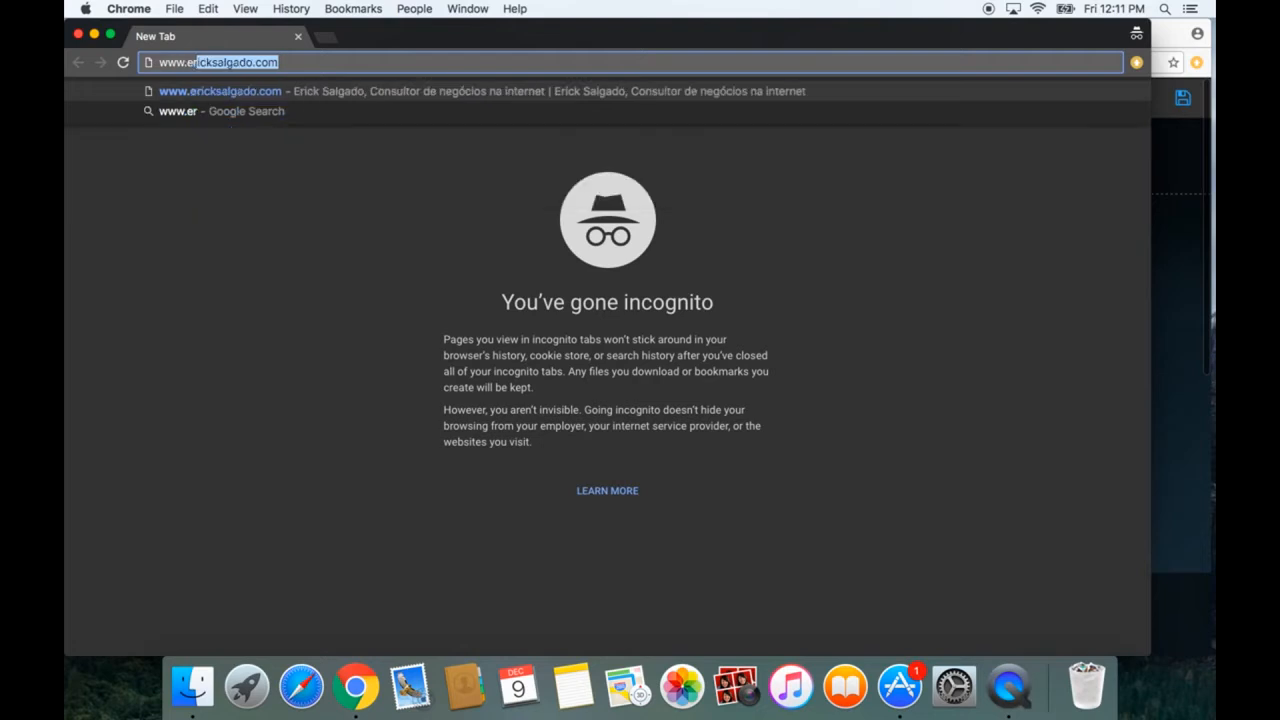
{"action": "key", "text": "Return"}
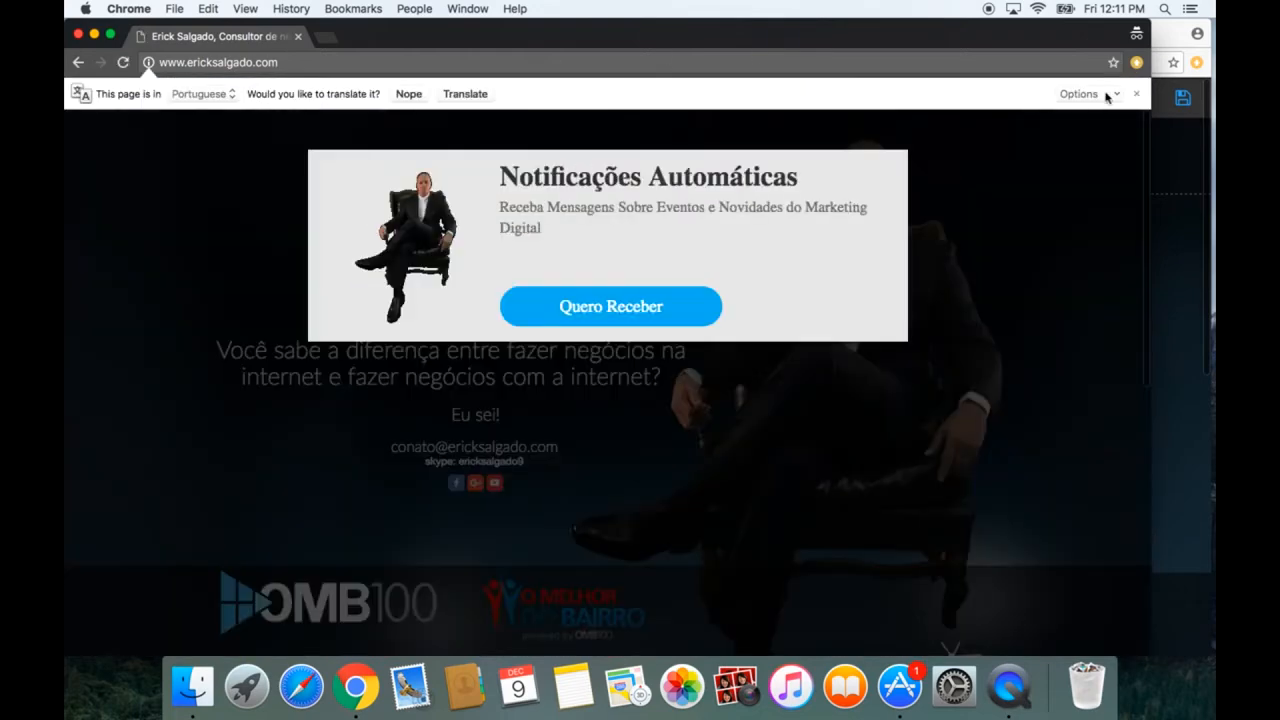
{"action": "left_click", "coordinate": [690, 304]}
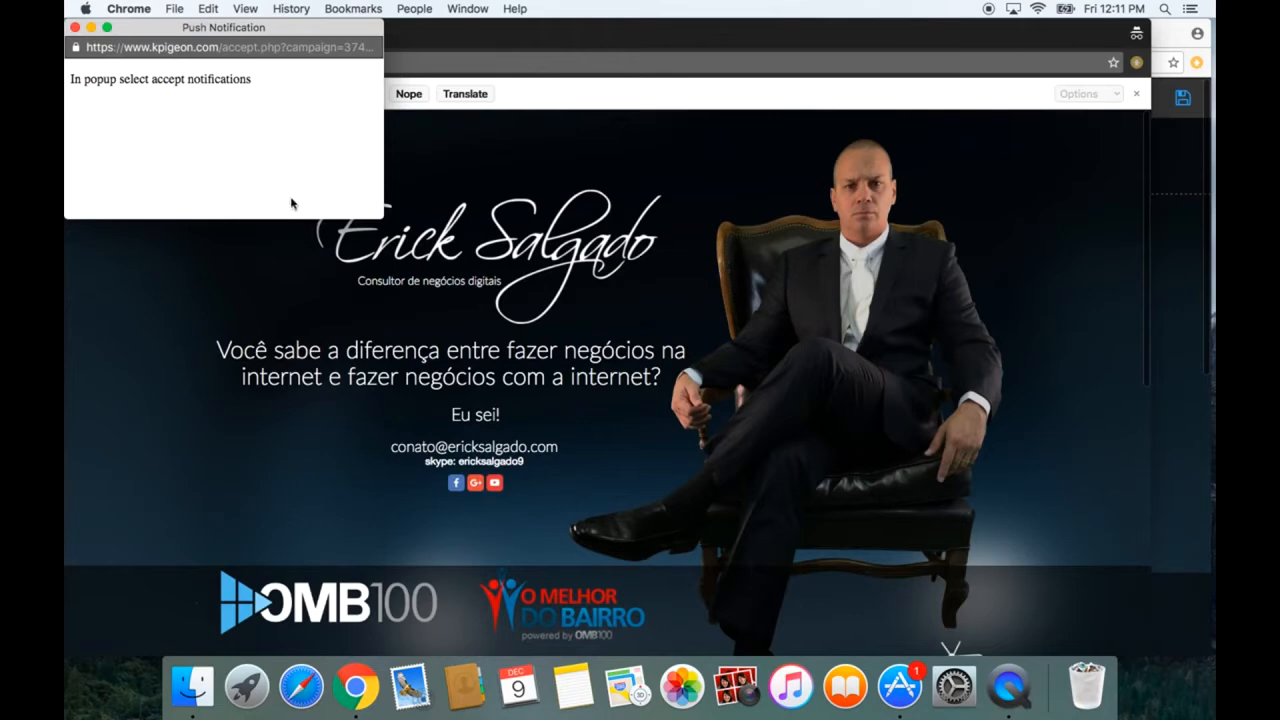
{"action": "left_click", "coordinate": [75, 28]}
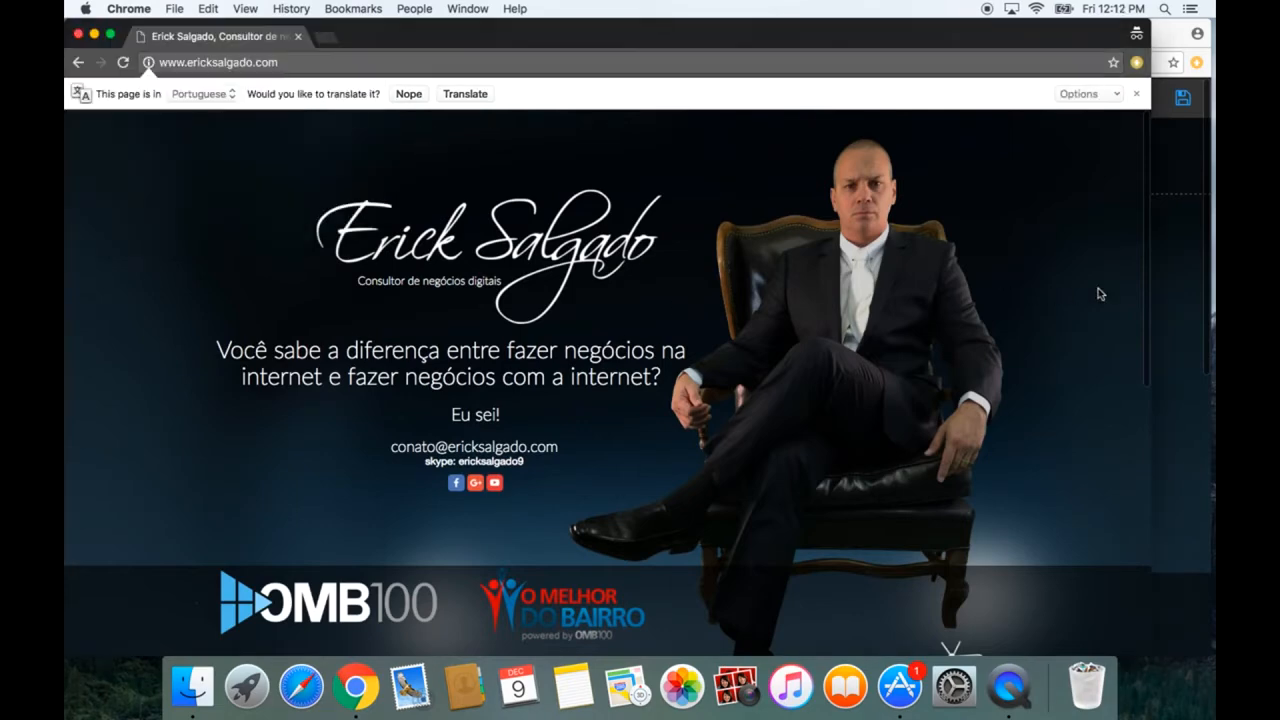
{"action": "left_click", "coordinate": [1168, 324]}
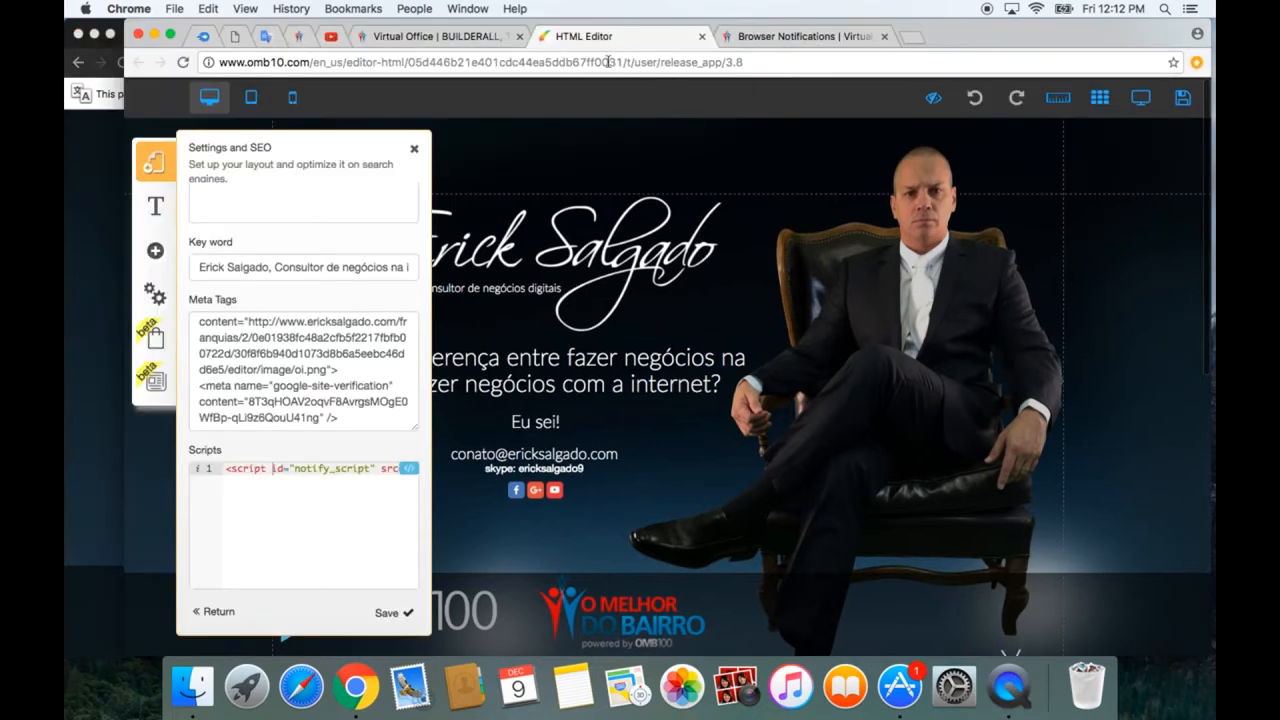
{"action": "left_click", "coordinate": [773, 36]}
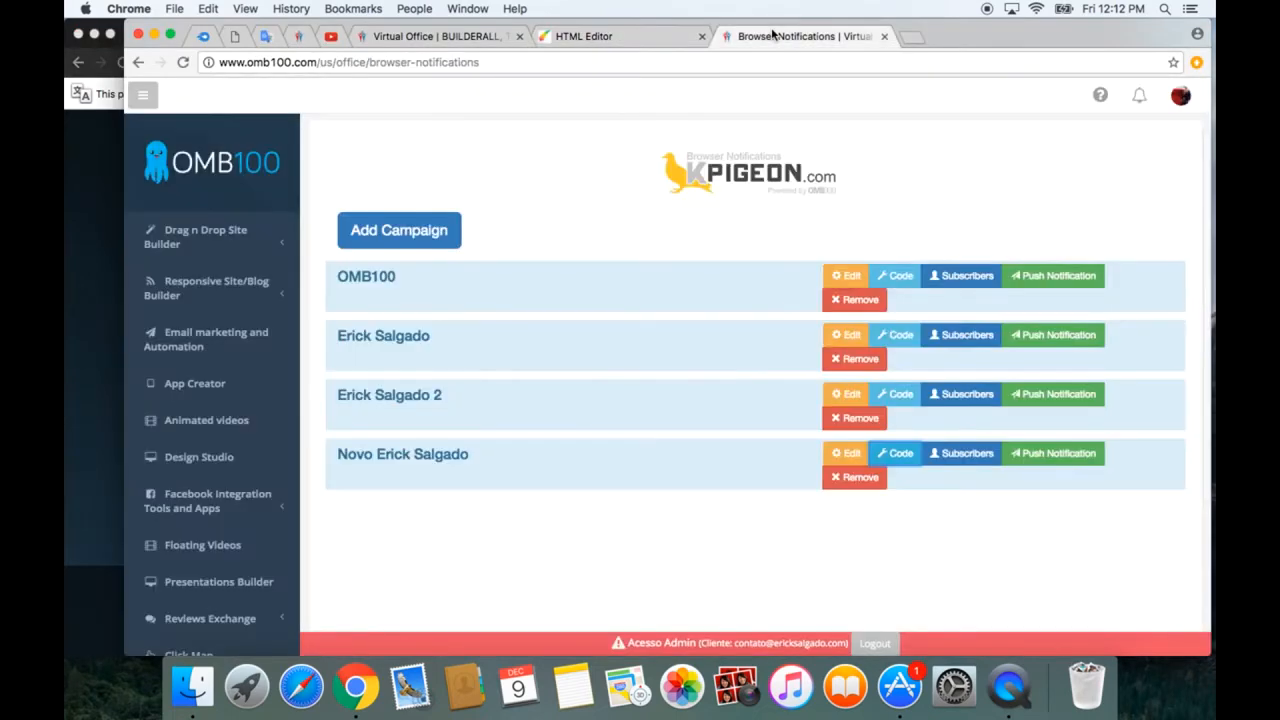
{"action": "left_click", "coordinate": [1054, 455]}
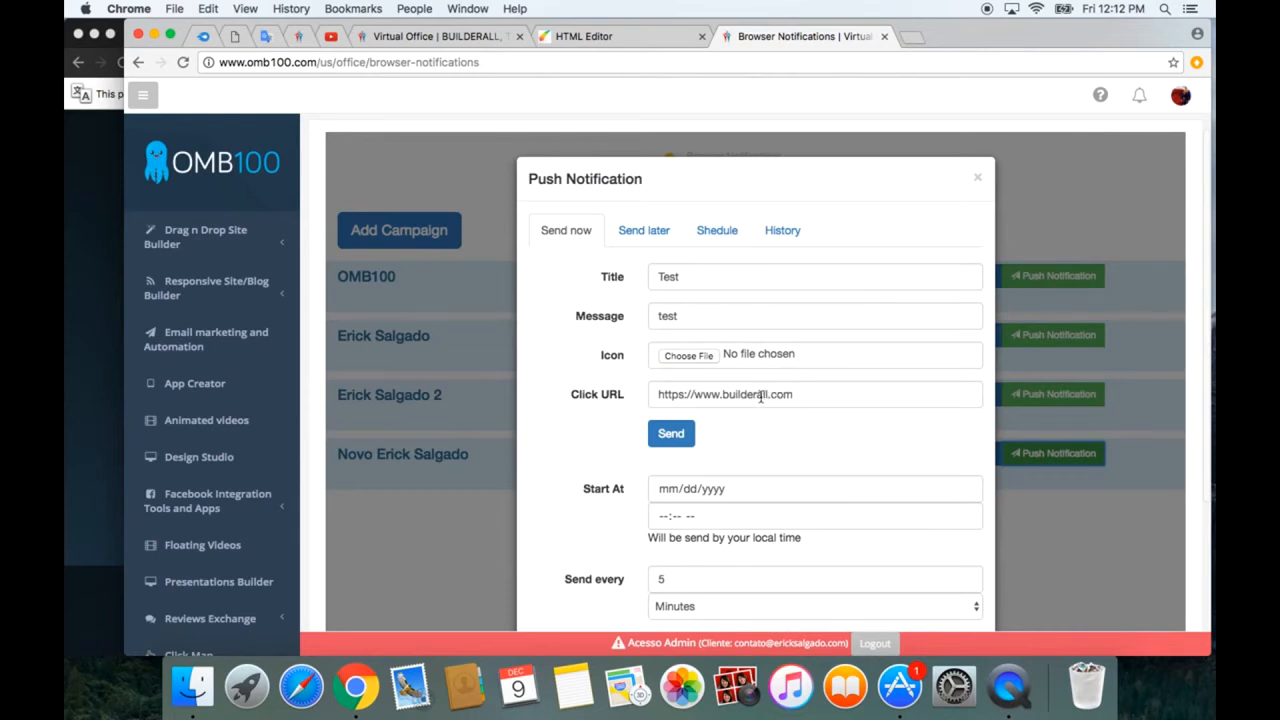
{"action": "scroll", "coordinate": [652, 450], "scroll_direction": "down", "scroll_amount": 3}
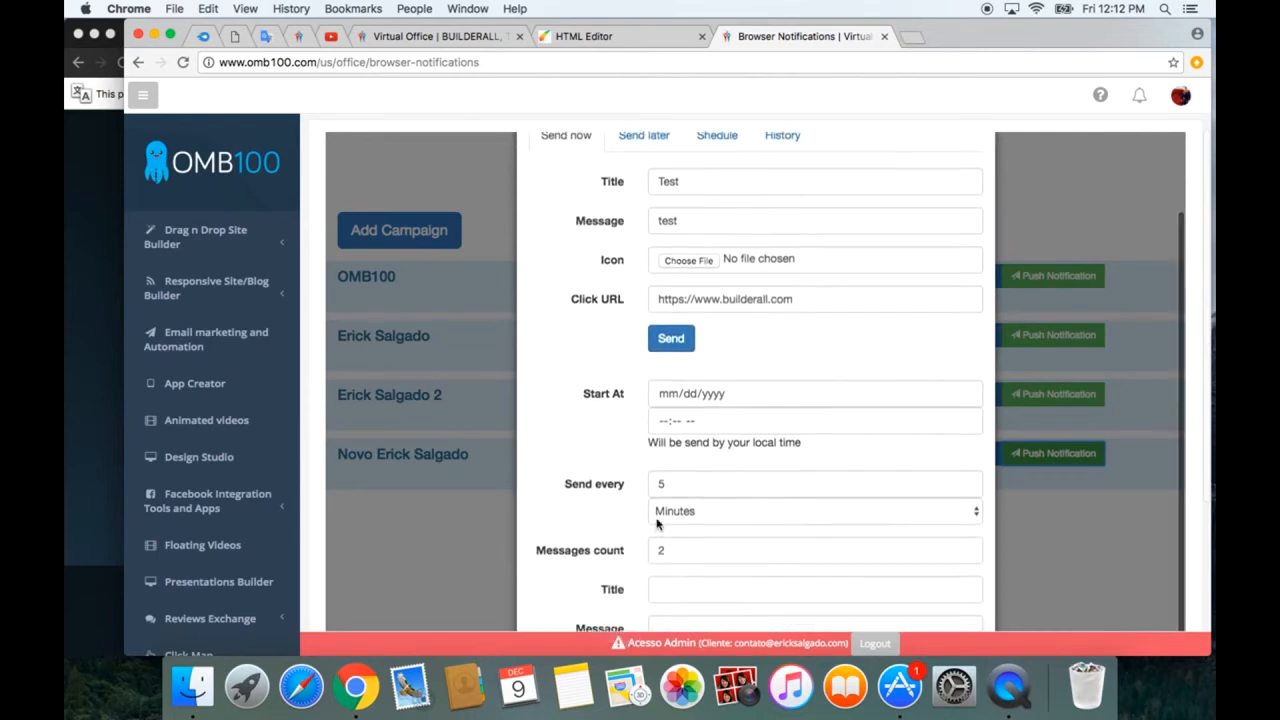
{"action": "scroll", "coordinate": [657, 523], "scroll_direction": "up", "scroll_amount": 1}
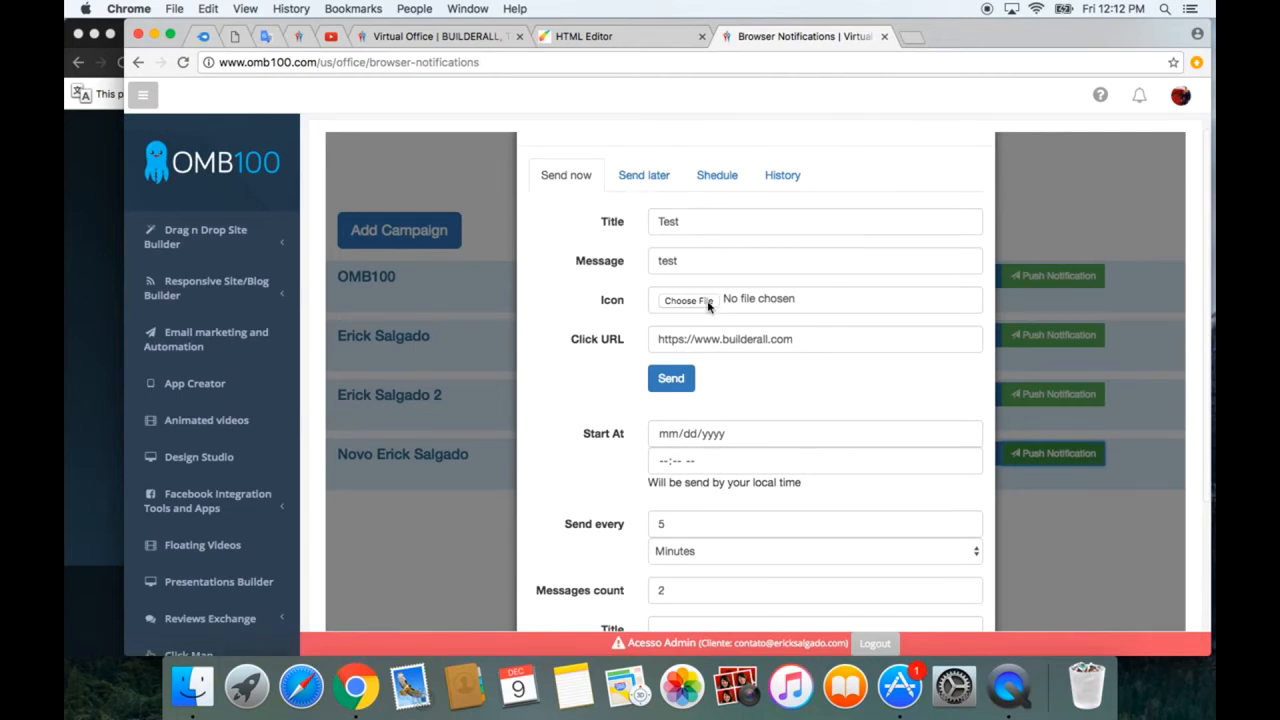
{"action": "left_click", "coordinate": [675, 380]}
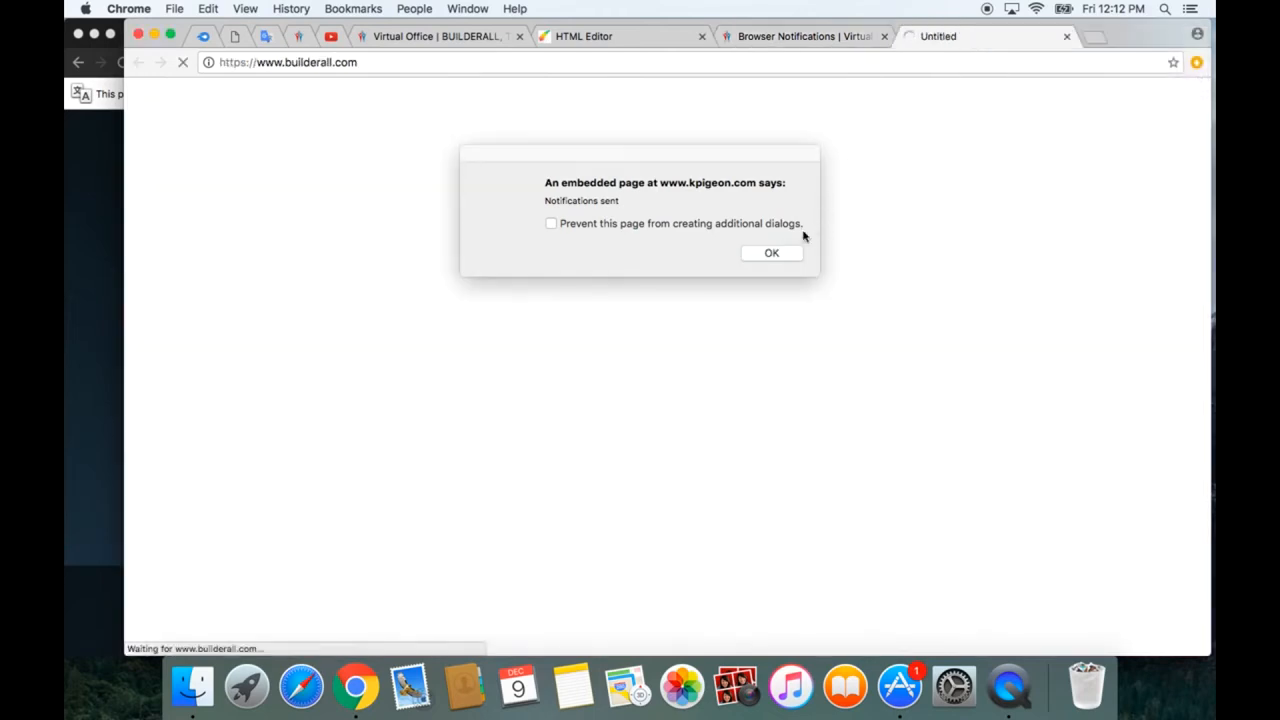
{"action": "left_click", "coordinate": [783, 258]}
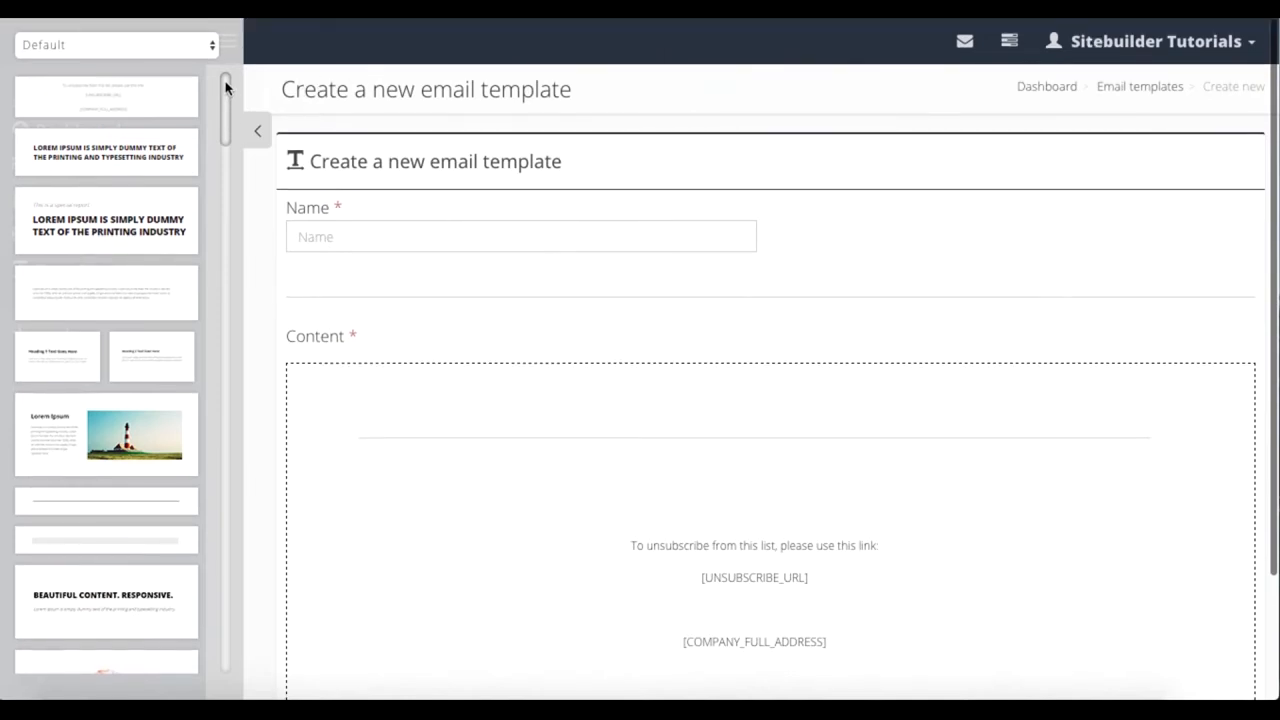
Step: Examine the snippet categories available for the new email template, keeping Default selected
{"action": "left_click", "coordinate": [203, 50]}
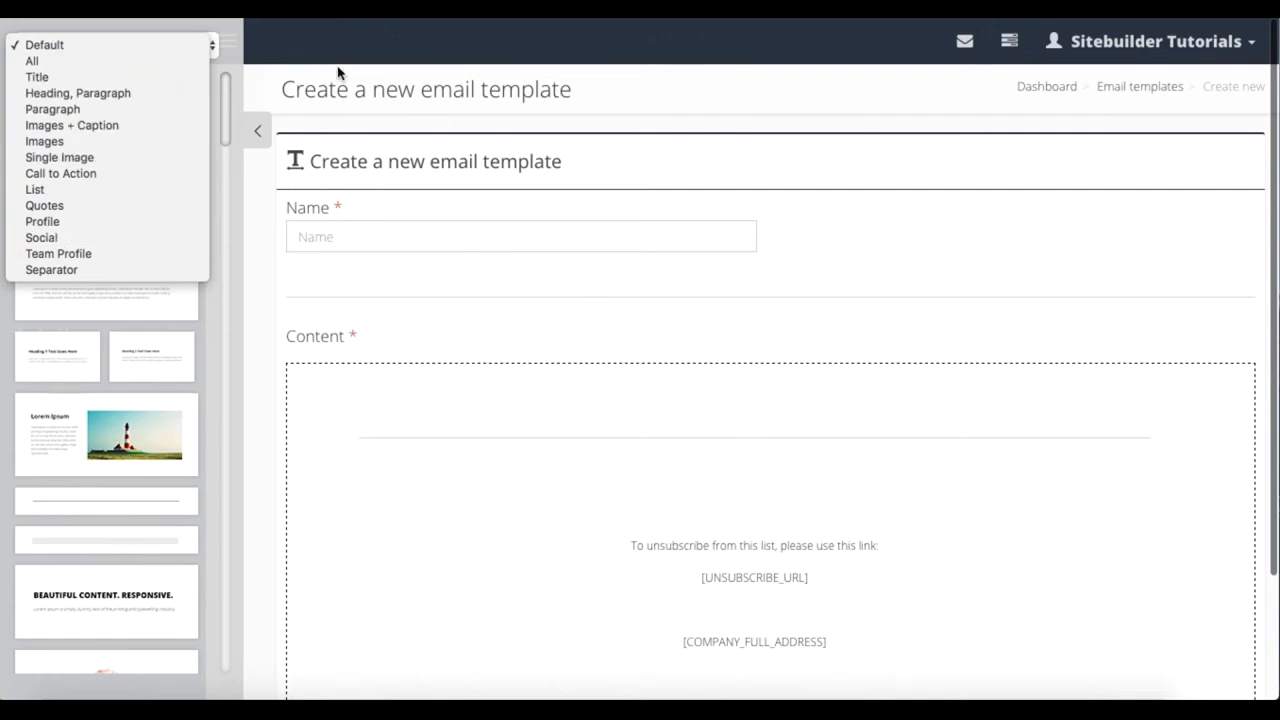
{"action": "left_click", "coordinate": [238, 62]}
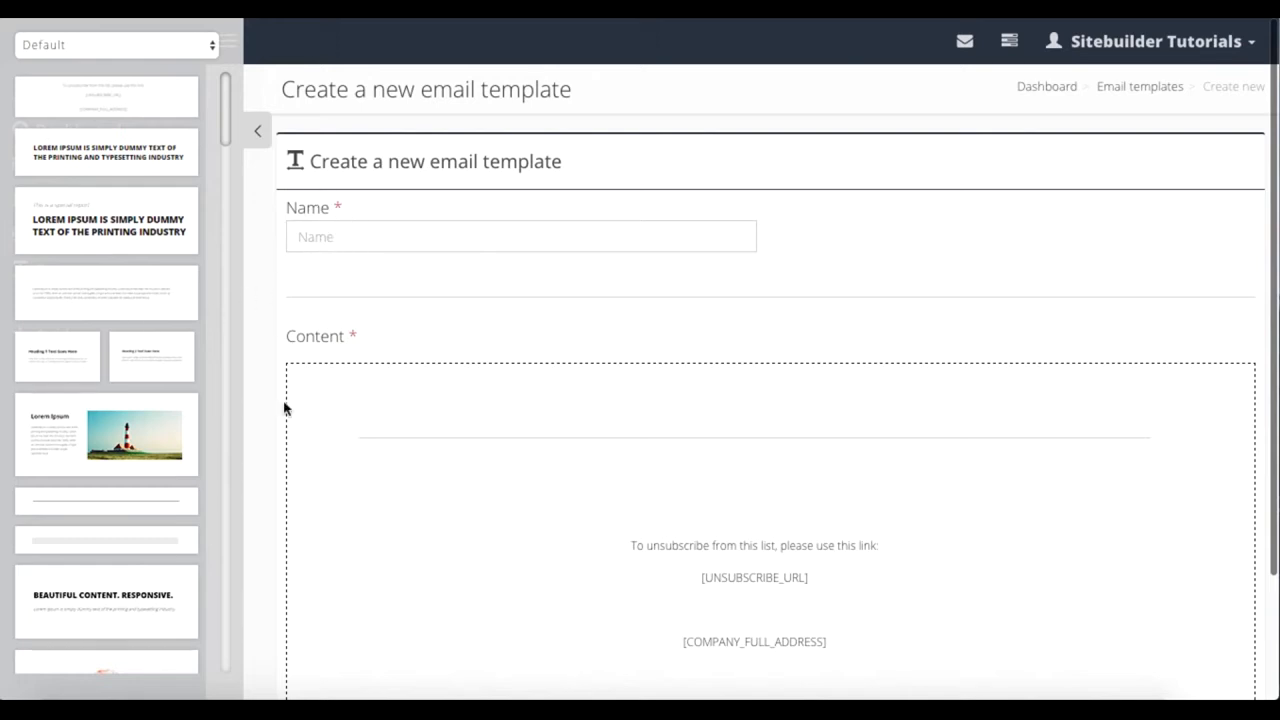
{"action": "scroll", "coordinate": [374, 429], "scroll_direction": "down", "scroll_amount": 2}
{"action": "scroll", "coordinate": [376, 392], "scroll_direction": "up", "scroll_amount": 1}
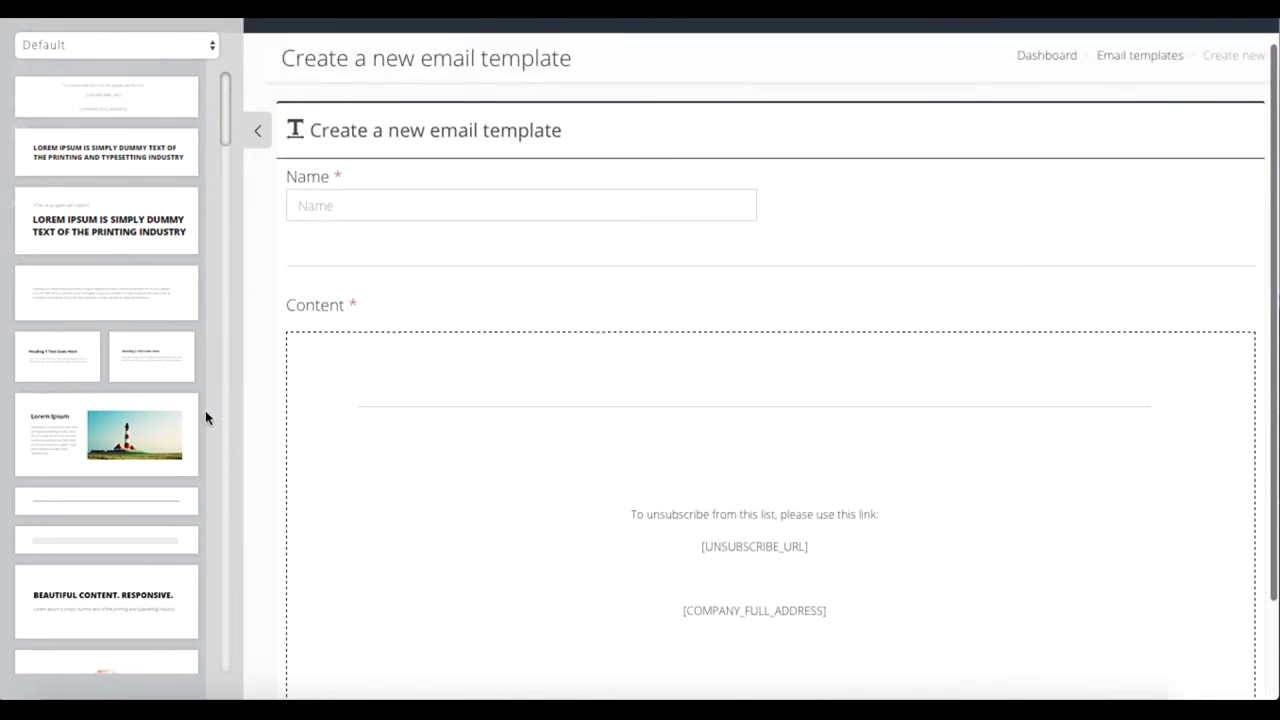
Step: Add the snippet with the round rose image, heading and text above the divider in the email content
{"action": "scroll", "coordinate": [110, 462], "scroll_direction": "down", "scroll_amount": 3}
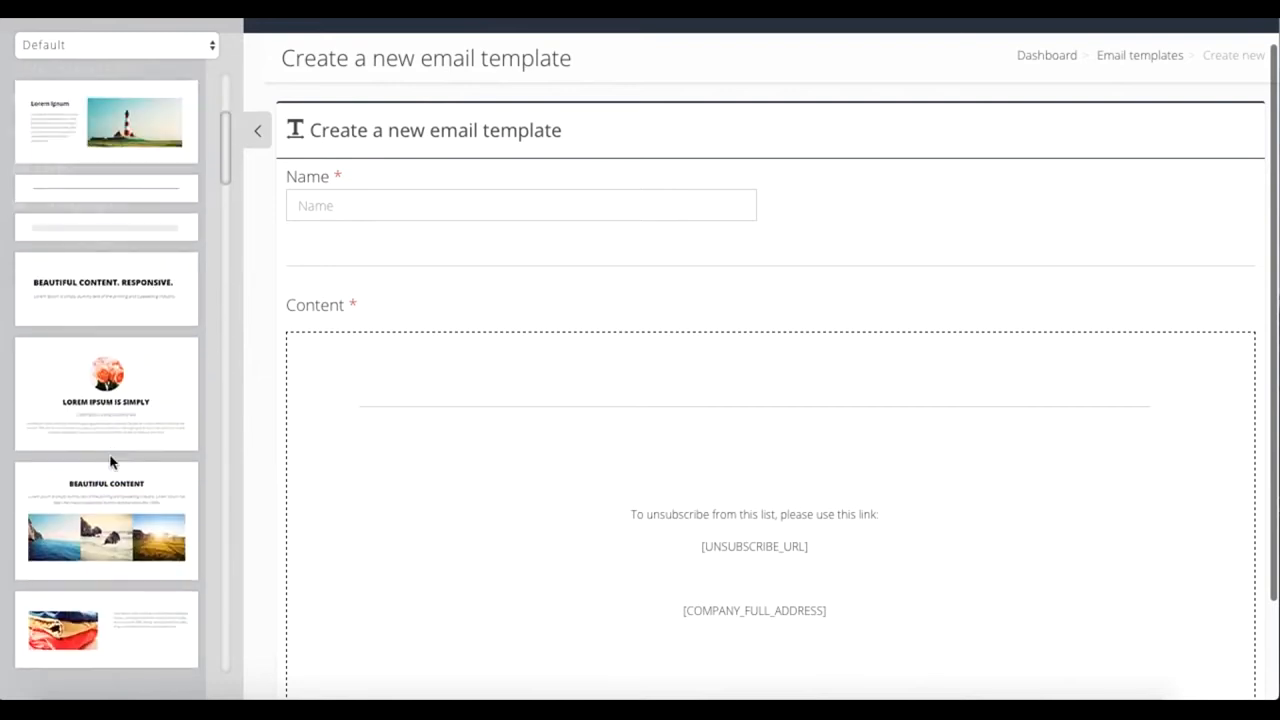
{"action": "scroll", "coordinate": [110, 462], "scroll_direction": "down", "scroll_amount": 4}
{"action": "scroll", "coordinate": [140, 253], "scroll_direction": "up", "scroll_amount": 3}
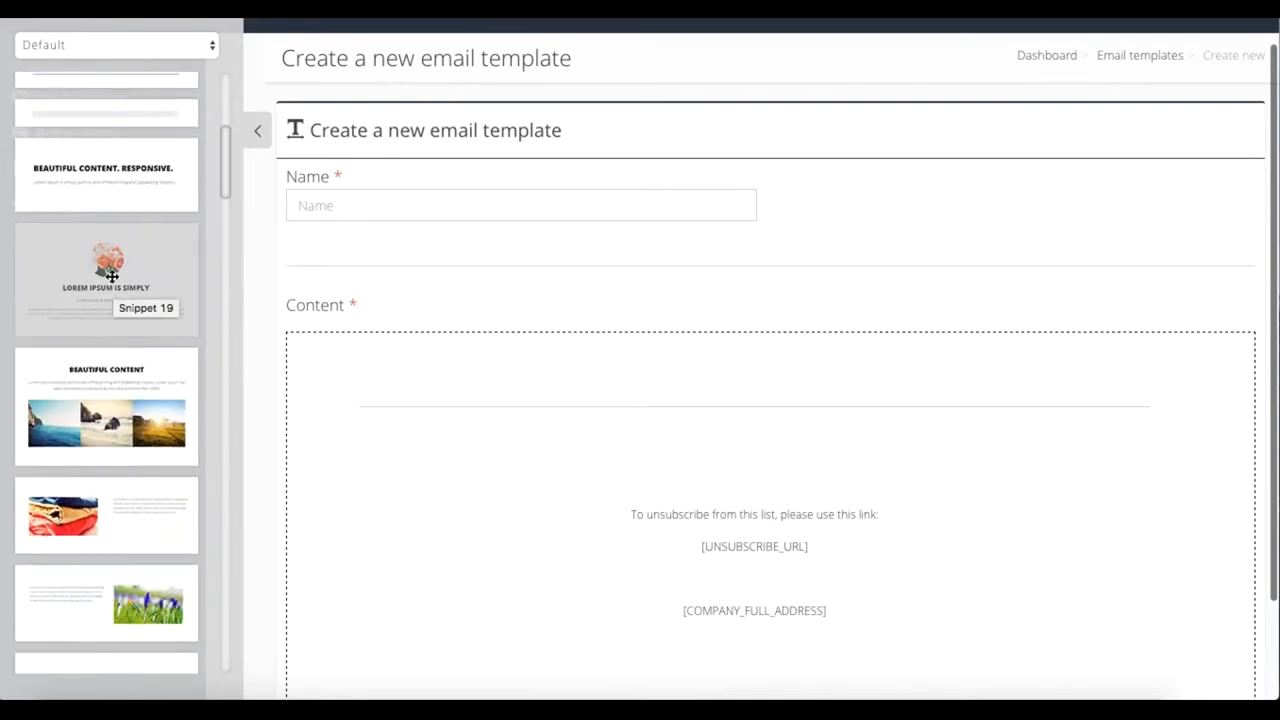
{"action": "scroll", "coordinate": [106, 270], "scroll_direction": "up", "scroll_amount": 2}
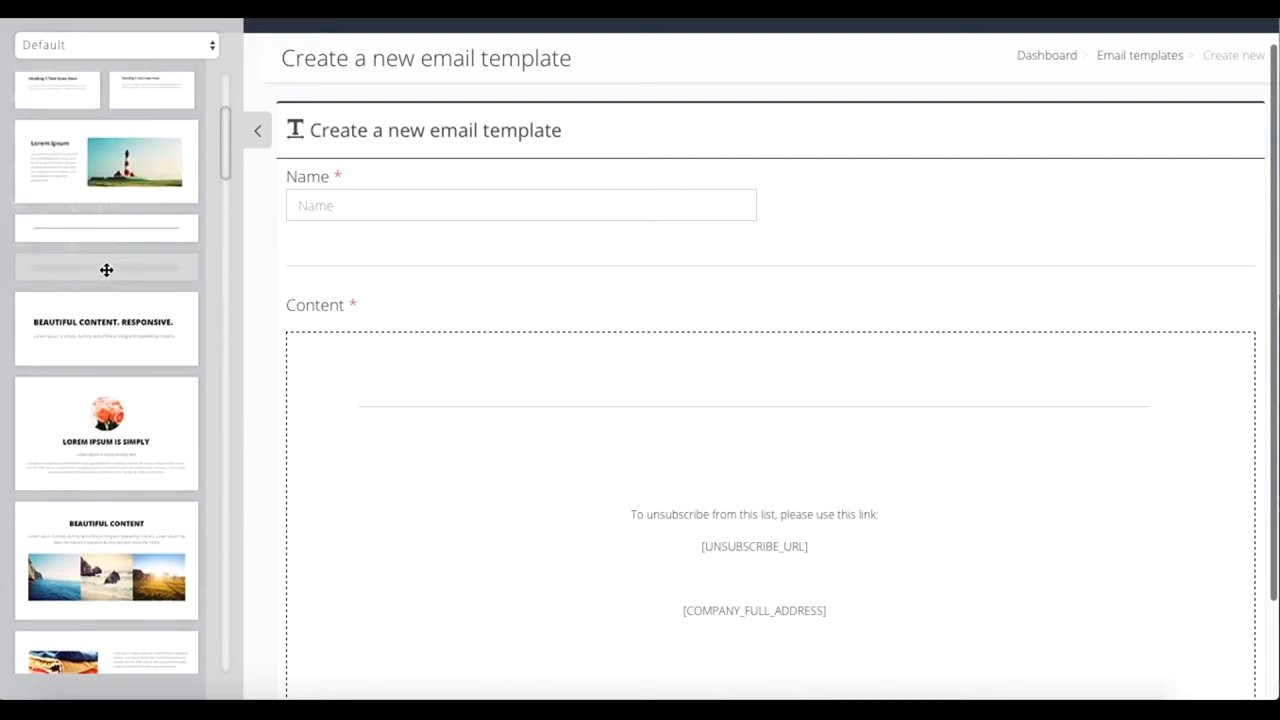
{"action": "left_click_drag", "start_coordinate": [117, 440], "coordinate": [522, 402]}
{"action": "scroll", "coordinate": [611, 516], "scroll_direction": "down", "scroll_amount": 3}
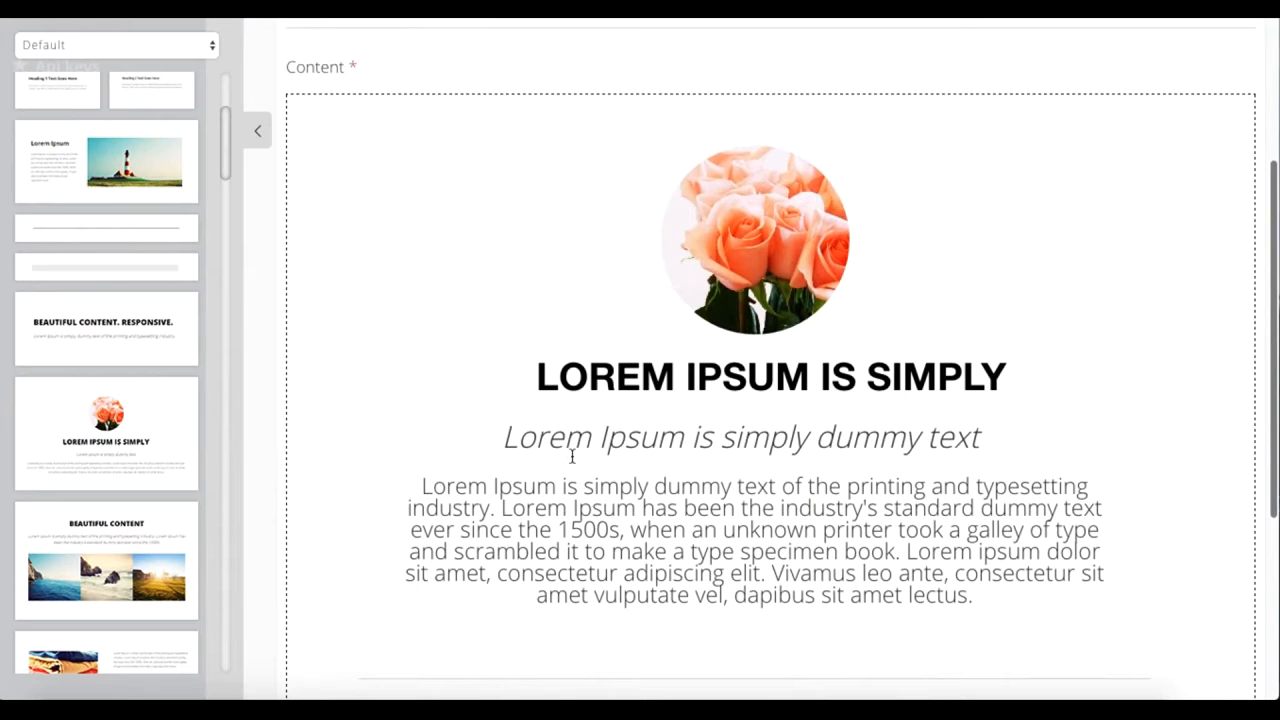
Step: Add the centered "Beautiful Content. Responsive." snippet with a Read More button below the divider
{"action": "scroll", "coordinate": [146, 527], "scroll_direction": "down", "scroll_amount": 10}
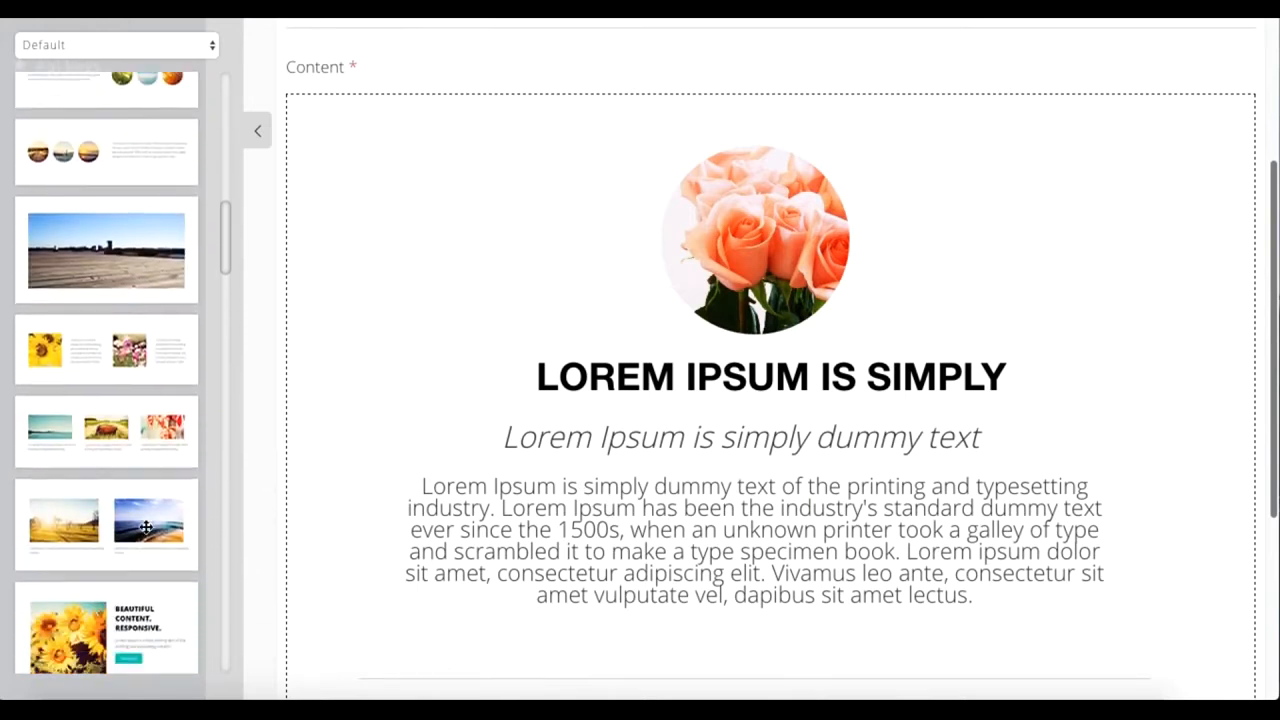
{"action": "scroll", "coordinate": [146, 527], "scroll_direction": "down", "scroll_amount": 1}
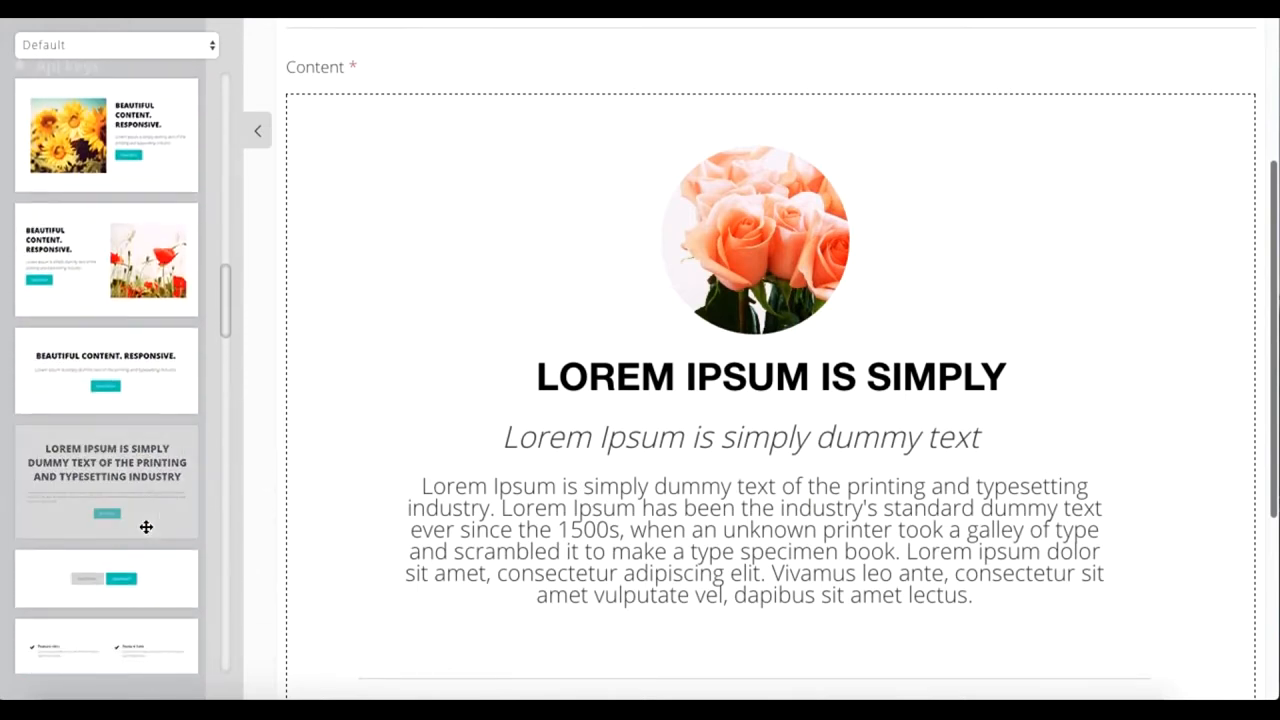
{"action": "scroll", "coordinate": [140, 526], "scroll_direction": "down", "scroll_amount": 4}
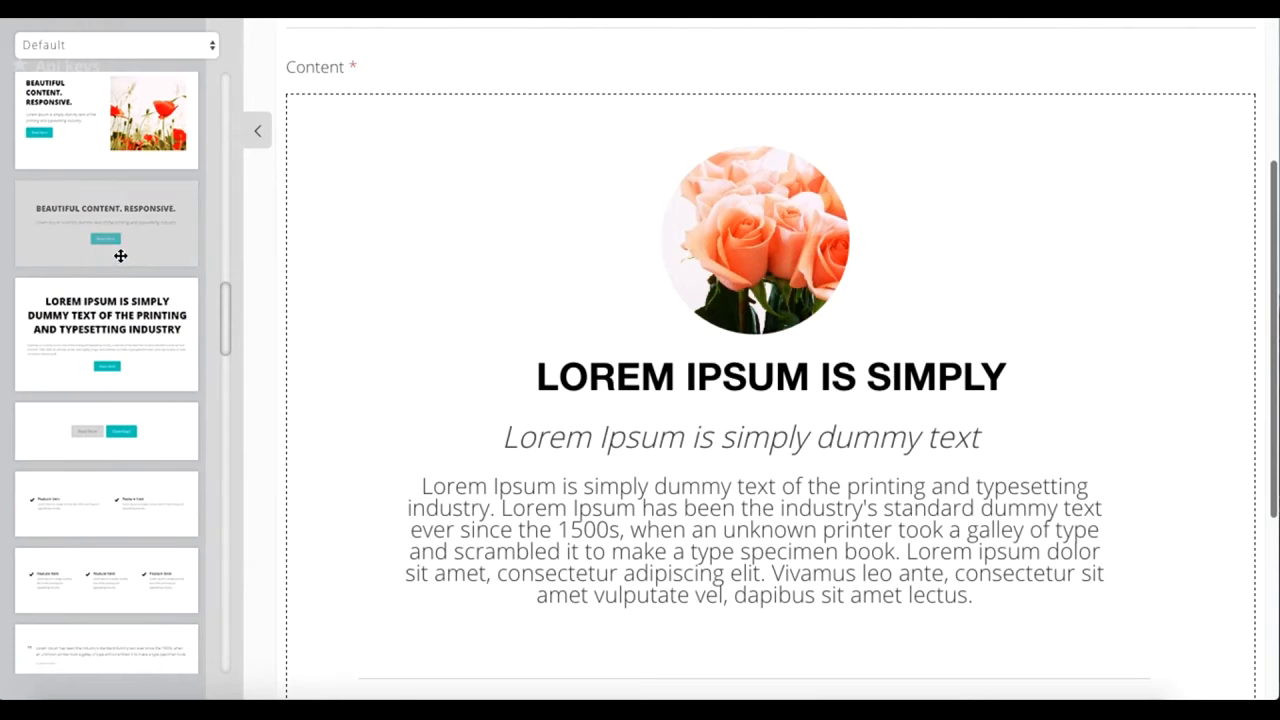
{"action": "left_click_drag", "start_coordinate": [120, 252], "coordinate": [606, 619]}
{"action": "scroll", "coordinate": [620, 392], "scroll_direction": "down", "scroll_amount": 4}
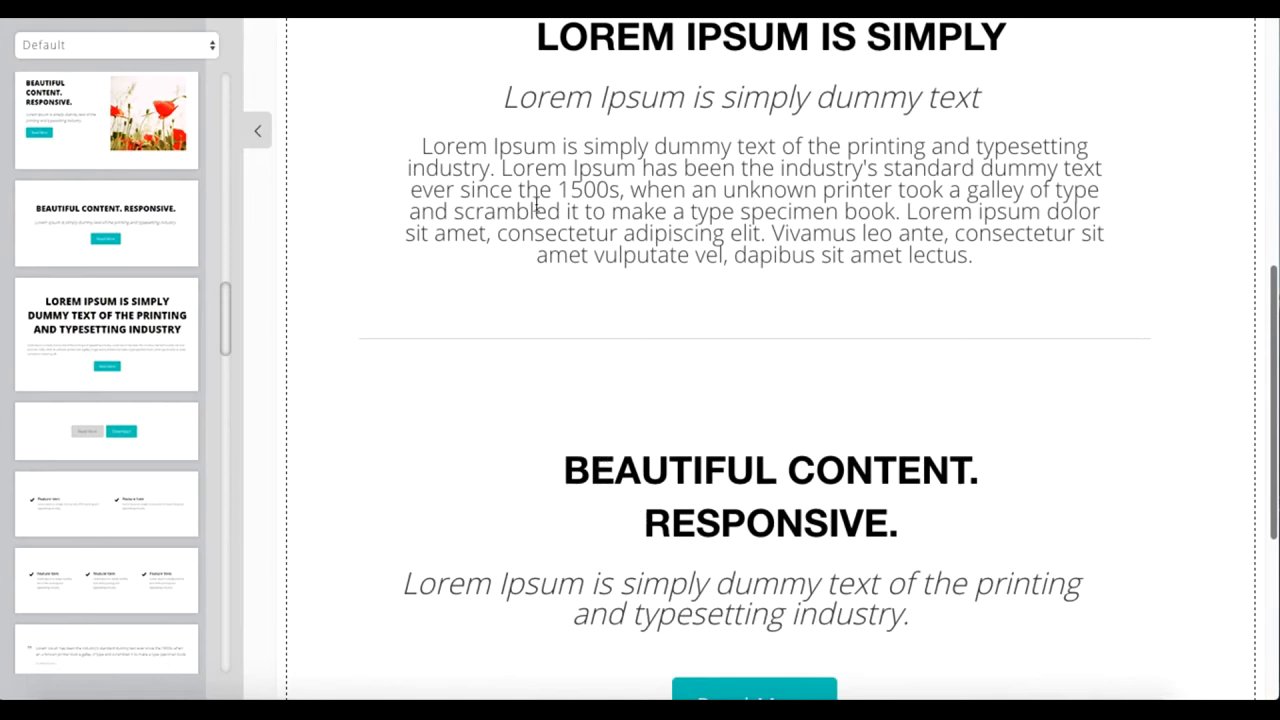
{"action": "scroll", "coordinate": [597, 651], "scroll_direction": "down", "scroll_amount": 3}
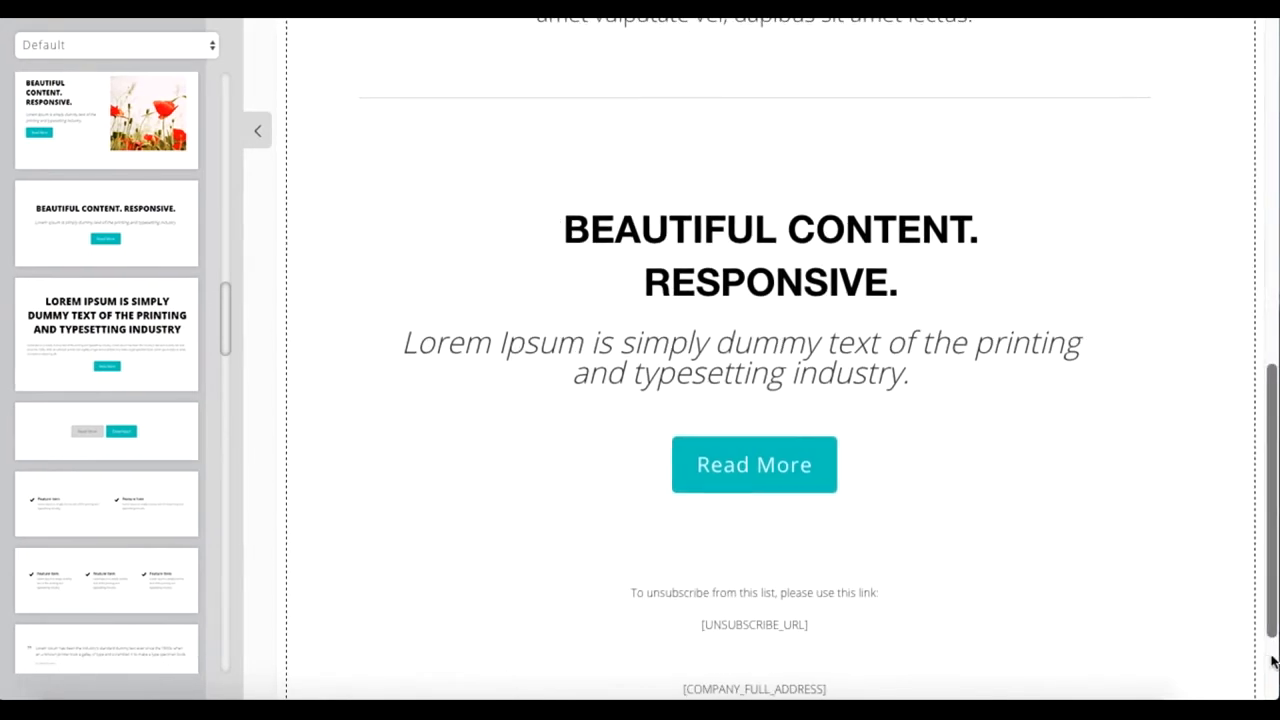
{"action": "mouse_move", "coordinate": [1274, 658]}
{"action": "left_mouse_down"}
{"action": "mouse_move", "coordinate": [1088, 660]}
{"action": "mouse_move", "coordinate": [846, 617]}
{"action": "mouse_move", "coordinate": [1104, 642]}
{"action": "mouse_move", "coordinate": [1276, 636]}
{"action": "left_mouse_up"}
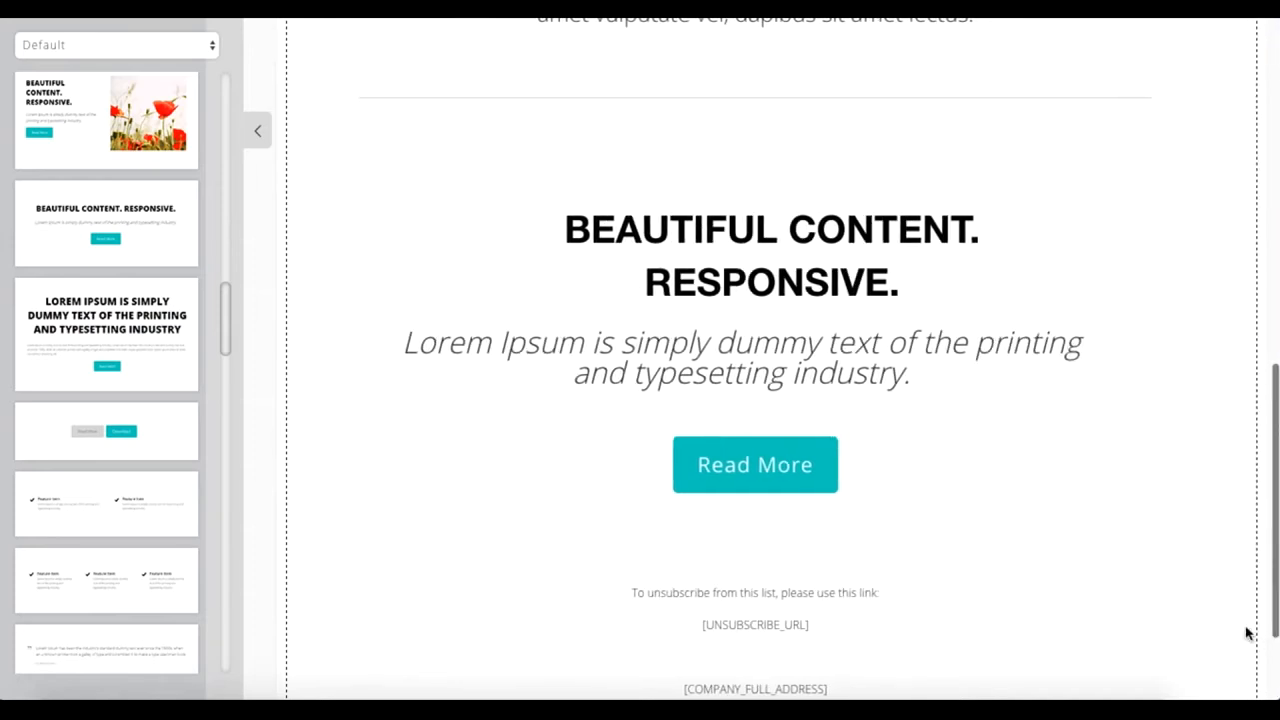
Step: Replace the italic subtitle beneath the rose block's heading with "This is my text here." on its own line
{"action": "scroll", "coordinate": [1060, 403], "scroll_direction": "up", "scroll_amount": 2}
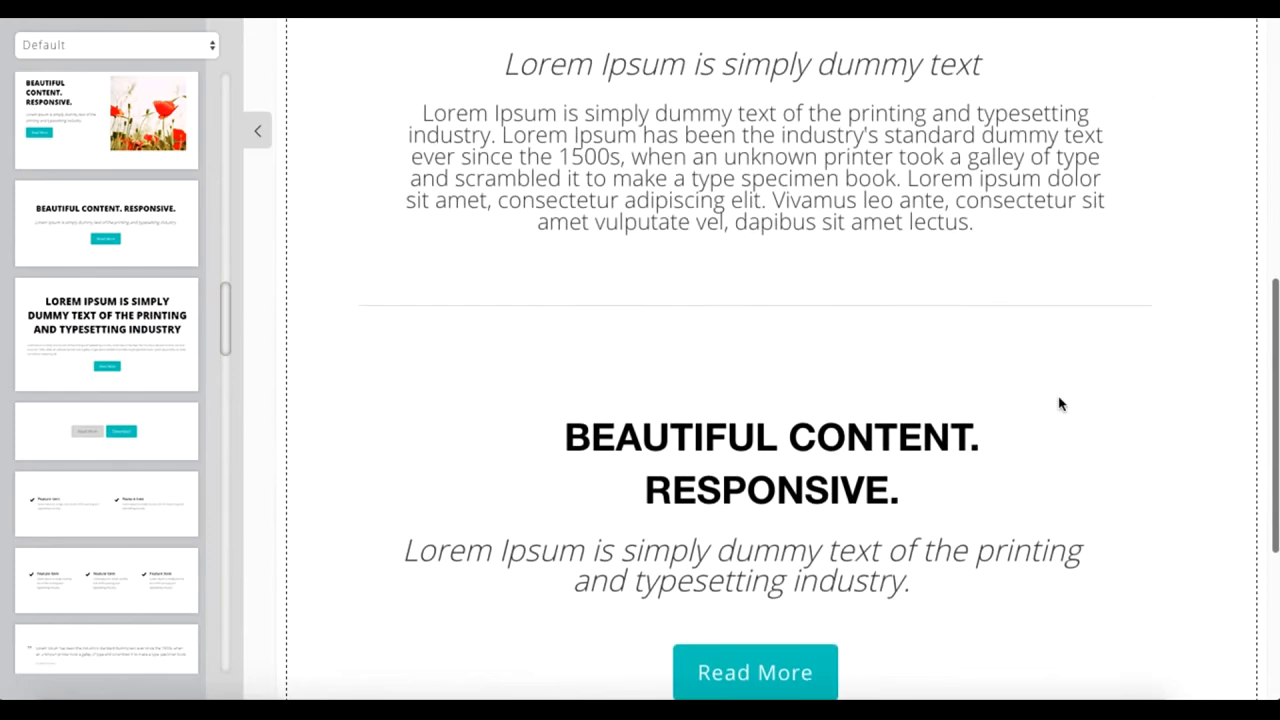
{"action": "scroll", "coordinate": [1036, 457], "scroll_direction": "up", "scroll_amount": 1}
{"action": "scroll", "coordinate": [1036, 457], "scroll_direction": "down", "scroll_amount": 2}
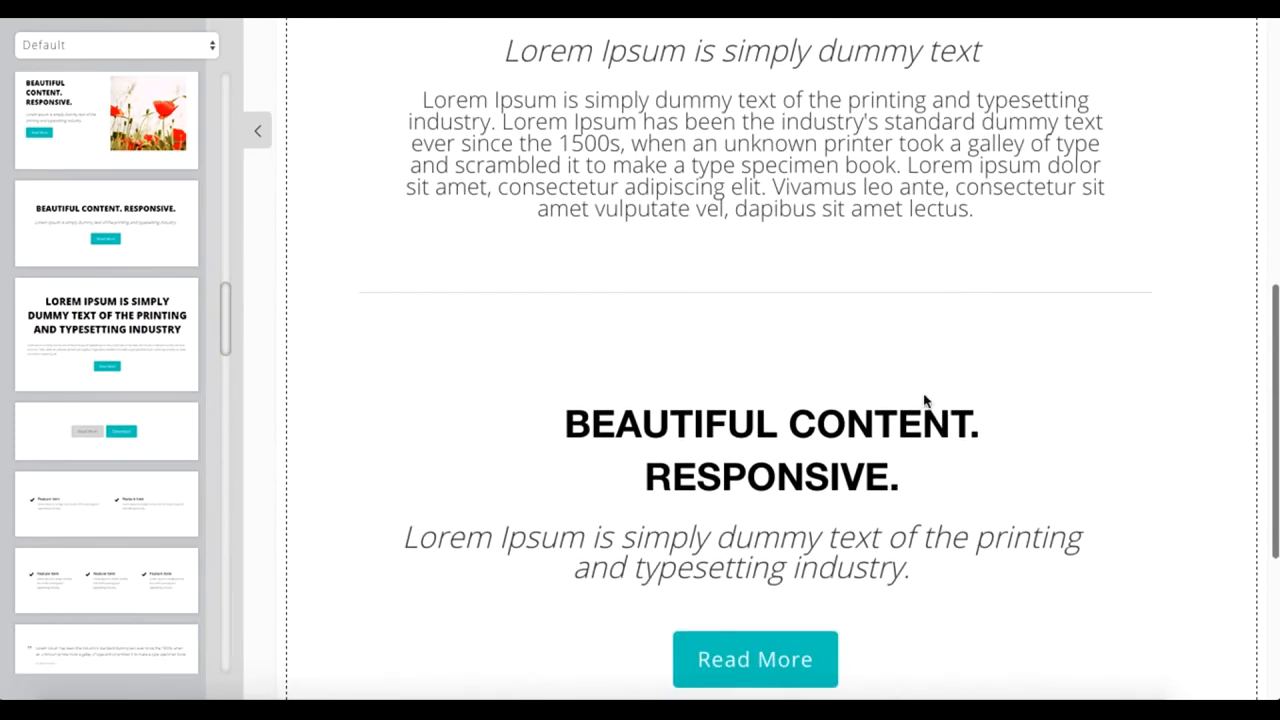
{"action": "scroll", "coordinate": [923, 409], "scroll_direction": "up", "scroll_amount": 5}
{"action": "left_click", "coordinate": [922, 384]}
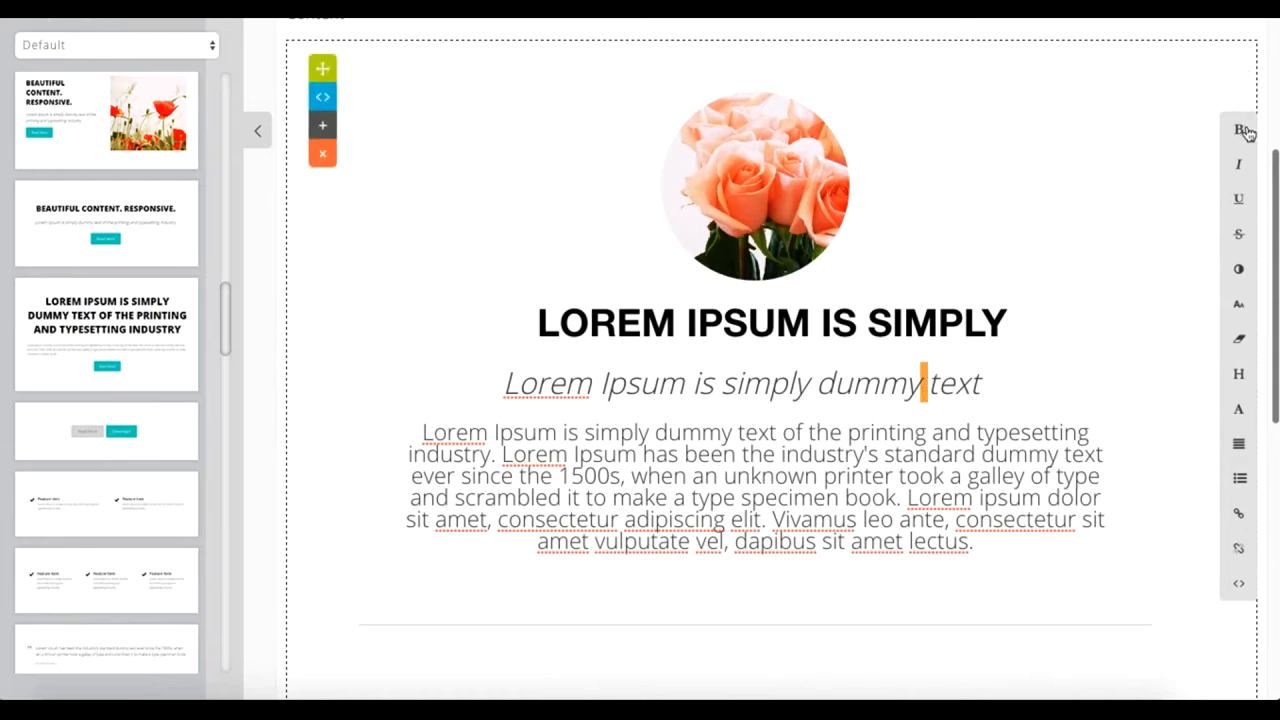
{"action": "triple_click", "coordinate": [914, 384]}
{"action": "type", "text": "Lorem Ipsum is simply dummy text of the printing and typesetting industry. Lorem Ipsum has been the industry's standard dummy text ever since the 1500s, when an unknown printer took a galley of type and scrambled it to make a type specimen book. Lorem ipsum dolor sit amet, consectetur adipiscing elit. Vivamus leo ante, consectetur sit amet vulputate vel, dapibus sit amet lectus."}
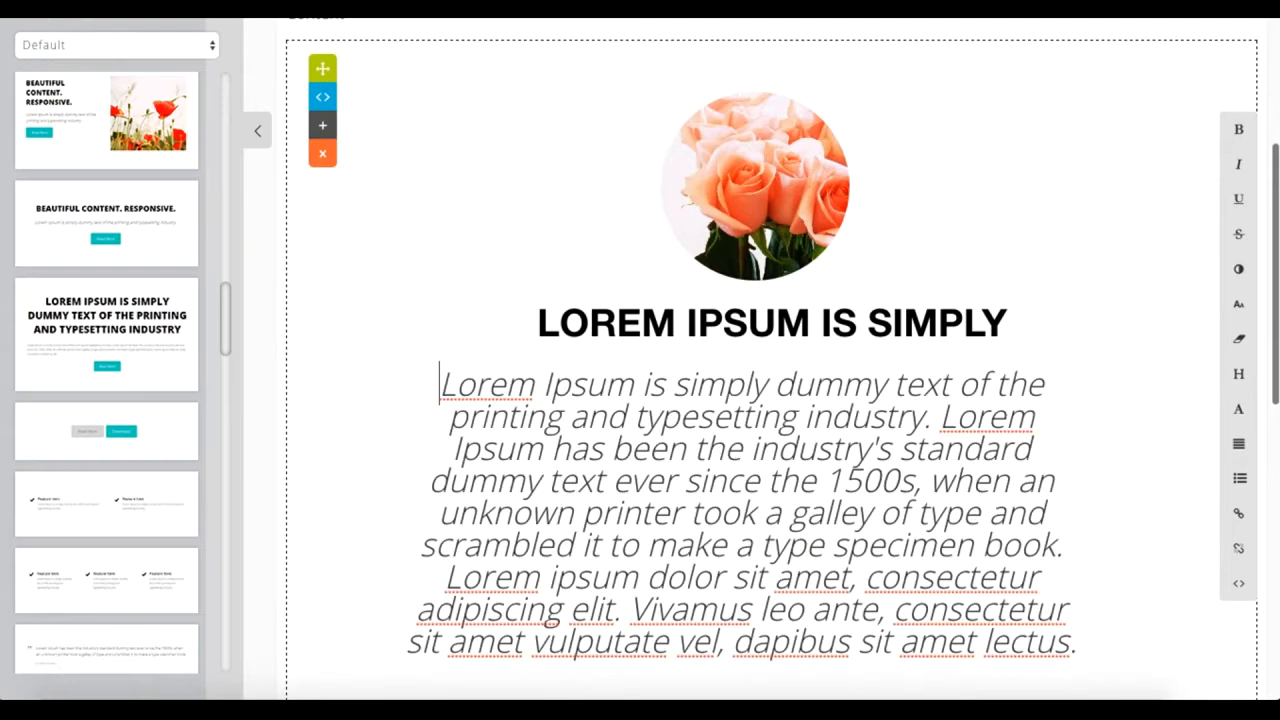
{"action": "key", "text": "Return"}
{"action": "type", "text": "This is my text here."}
{"action": "key", "text": "Return"}
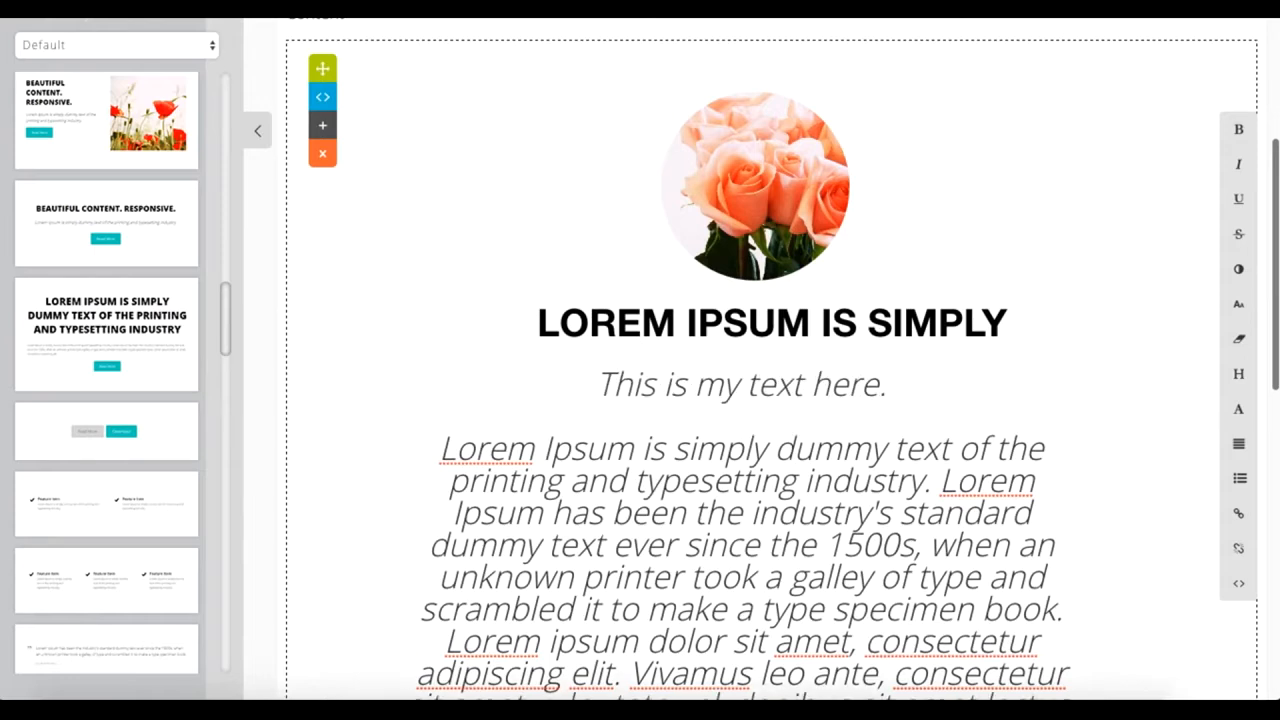
Step: Rearrange the email content so the "Beautiful Content. Responsive." heading and text come above the rose image block
{"action": "scroll", "coordinate": [880, 524], "scroll_direction": "down", "scroll_amount": 2}
{"action": "scroll", "coordinate": [880, 524], "scroll_direction": "up", "scroll_amount": 2}
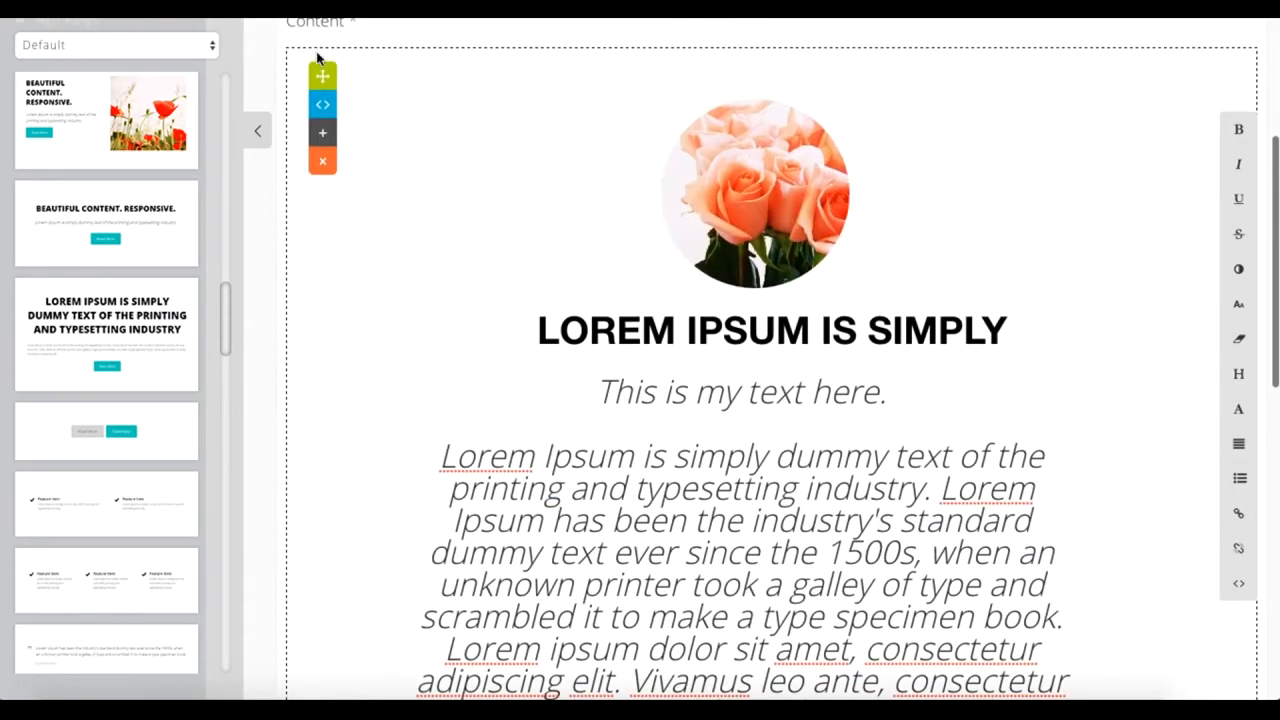
{"action": "left_click_drag", "start_coordinate": [322, 75], "coordinate": [334, 343]}
{"action": "scroll", "coordinate": [529, 290], "scroll_direction": "down", "scroll_amount": 5}
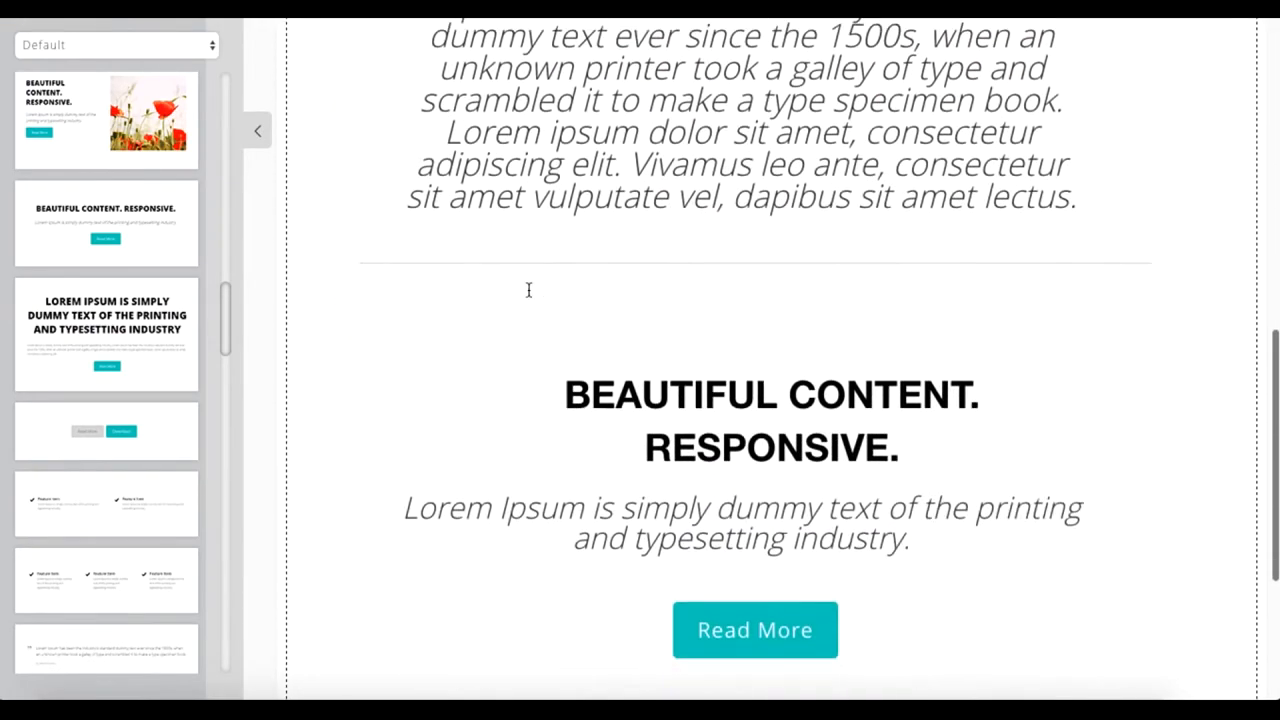
{"action": "mouse_move", "coordinate": [434, 366]}
{"action": "left_click_drag", "start_coordinate": [328, 326], "coordinate": [329, 200]}
{"action": "scroll", "coordinate": [433, 514], "scroll_direction": "down", "scroll_amount": 1}
{"action": "scroll", "coordinate": [433, 514], "scroll_direction": "down", "scroll_amount": 10}
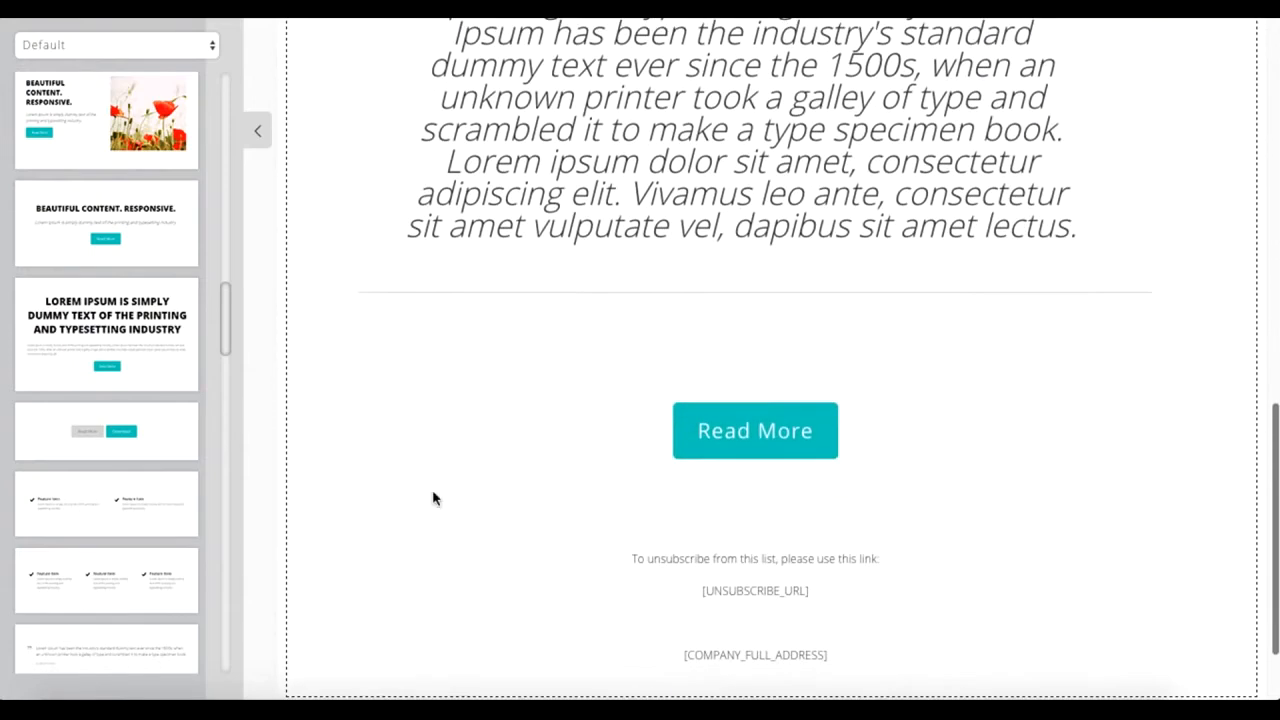
Step: Change the Read More button's text to "Learn More"
{"action": "mouse_move", "coordinate": [763, 423]}
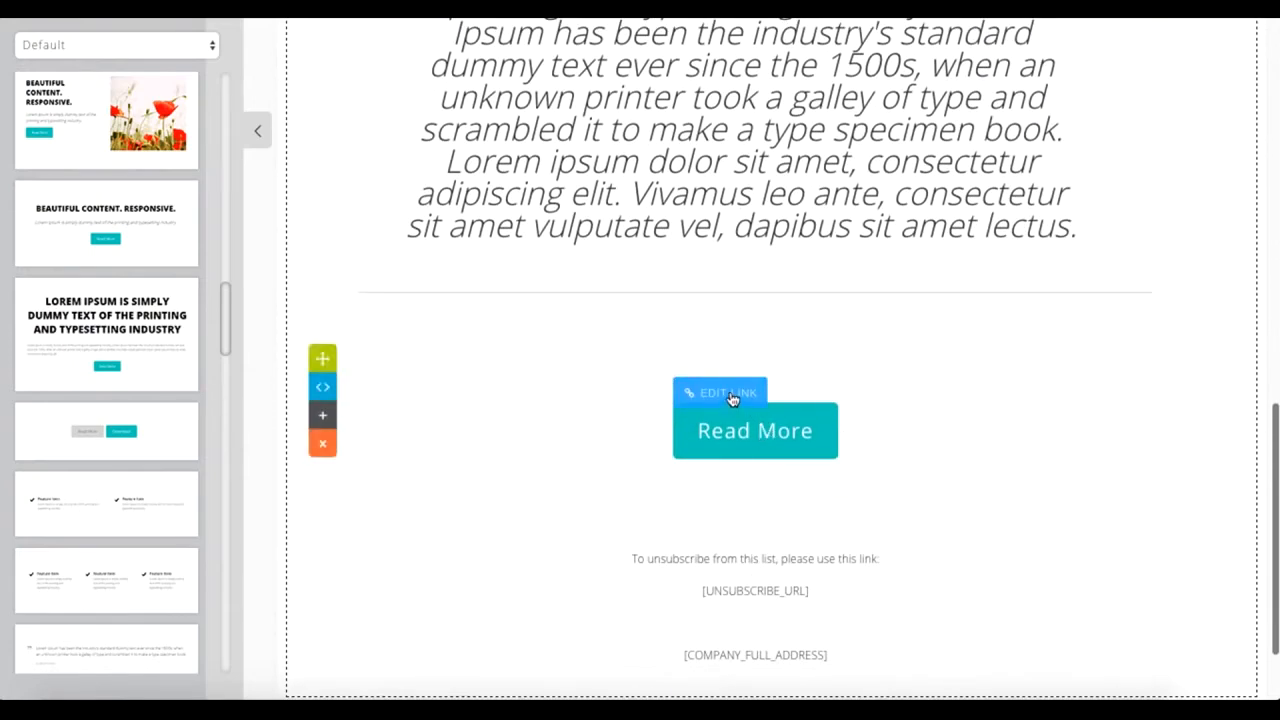
{"action": "left_click", "coordinate": [731, 398]}
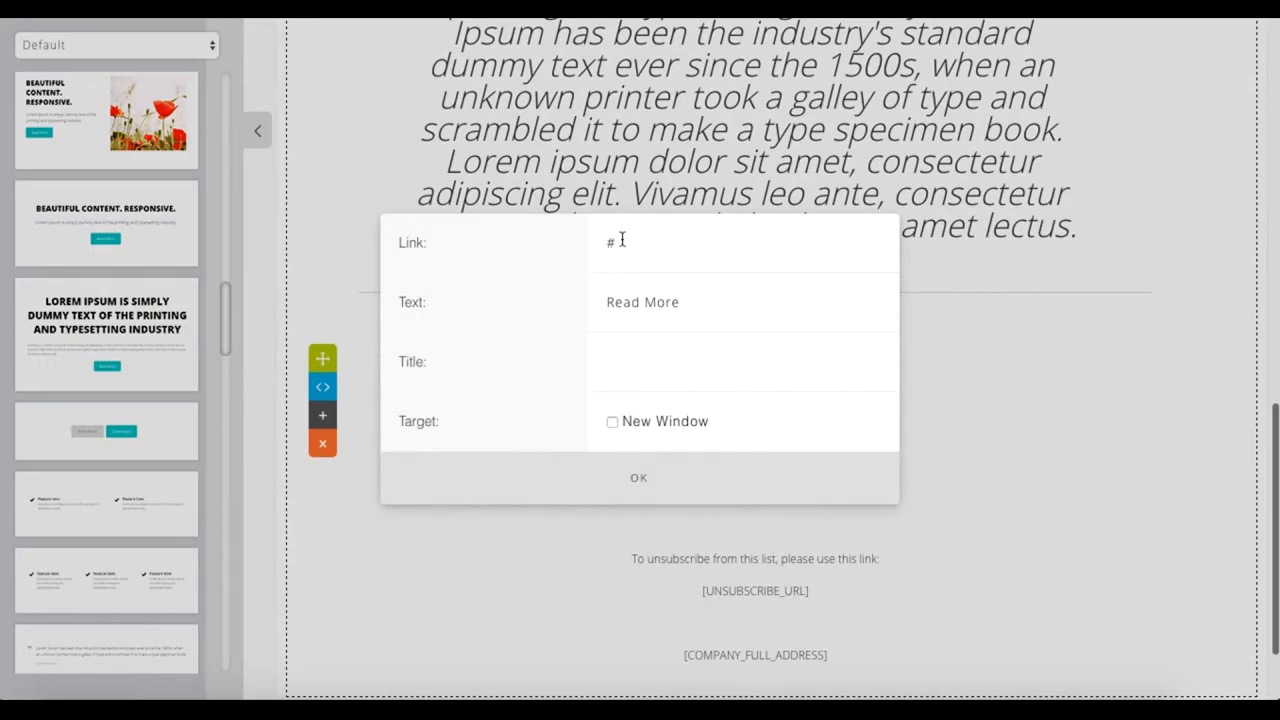
{"action": "triple_click", "coordinate": [698, 302]}
{"action": "key", "text": "BackSpace"}
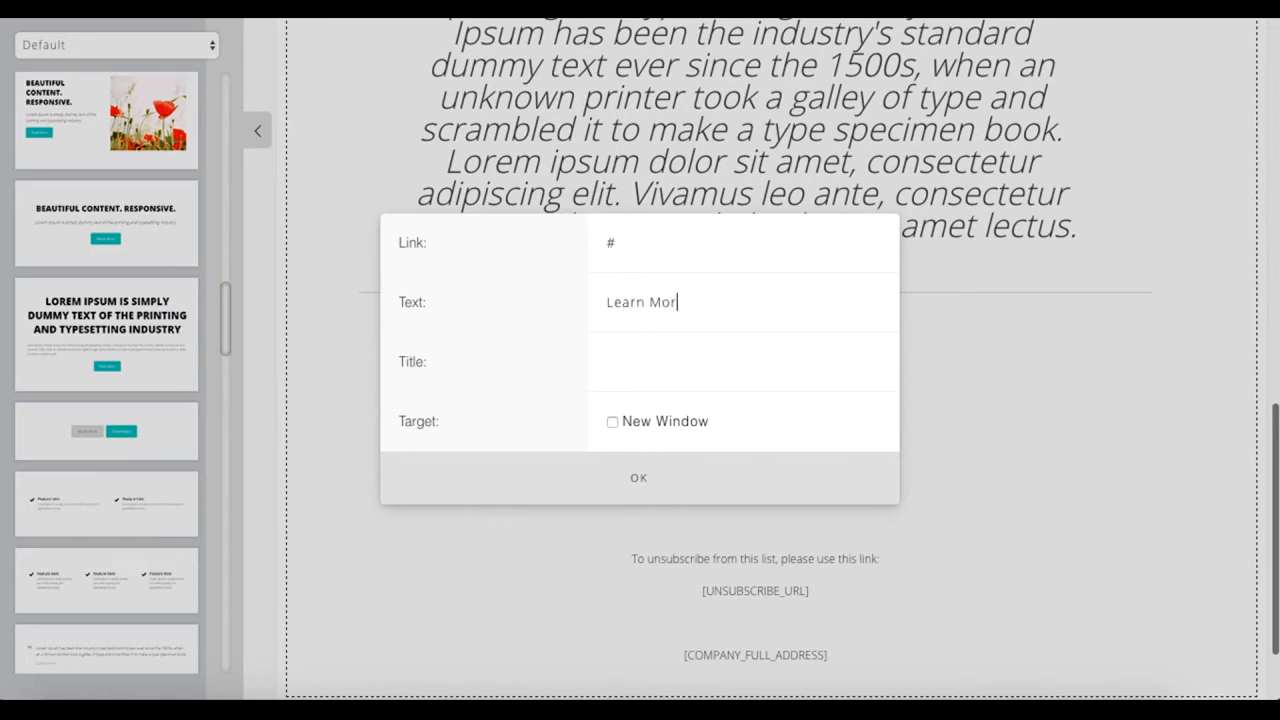
{"action": "left_click", "coordinate": [620, 476]}
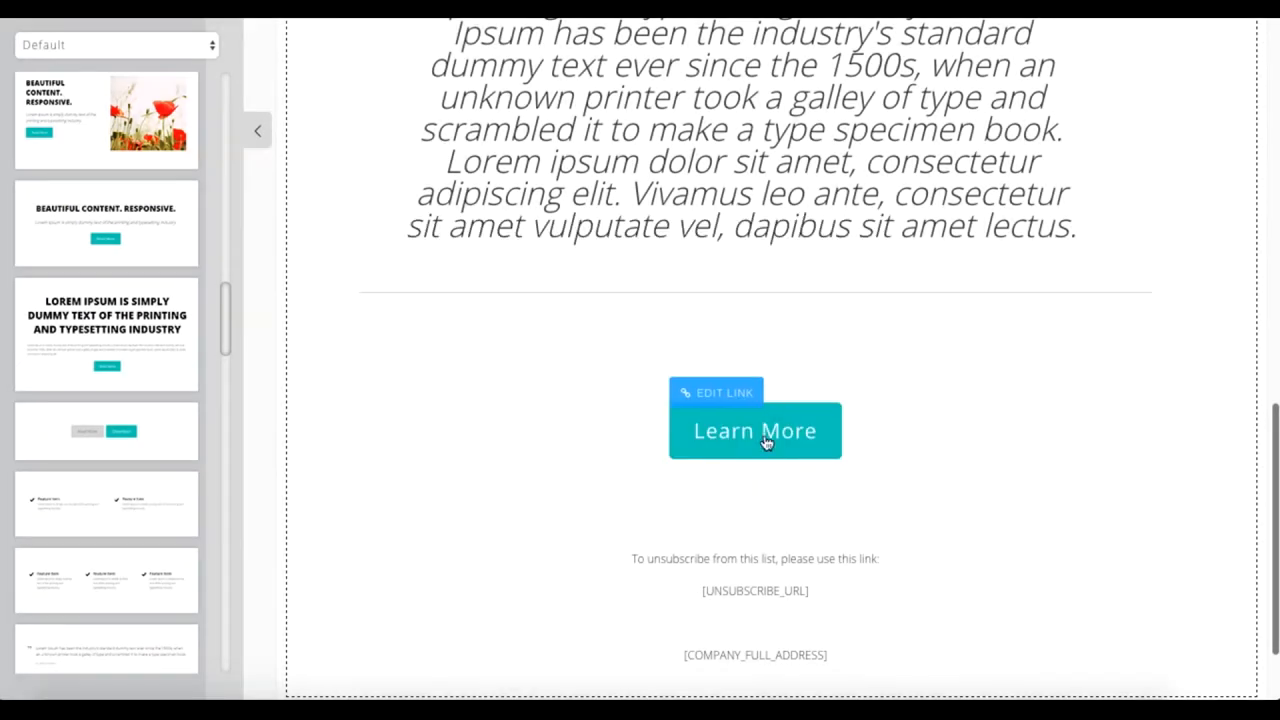
Step: View the HTML source of the rose image block down to its end and close it
{"action": "left_click", "coordinate": [495, 222]}
{"action": "scroll", "coordinate": [547, 253], "scroll_direction": "up", "scroll_amount": 5}
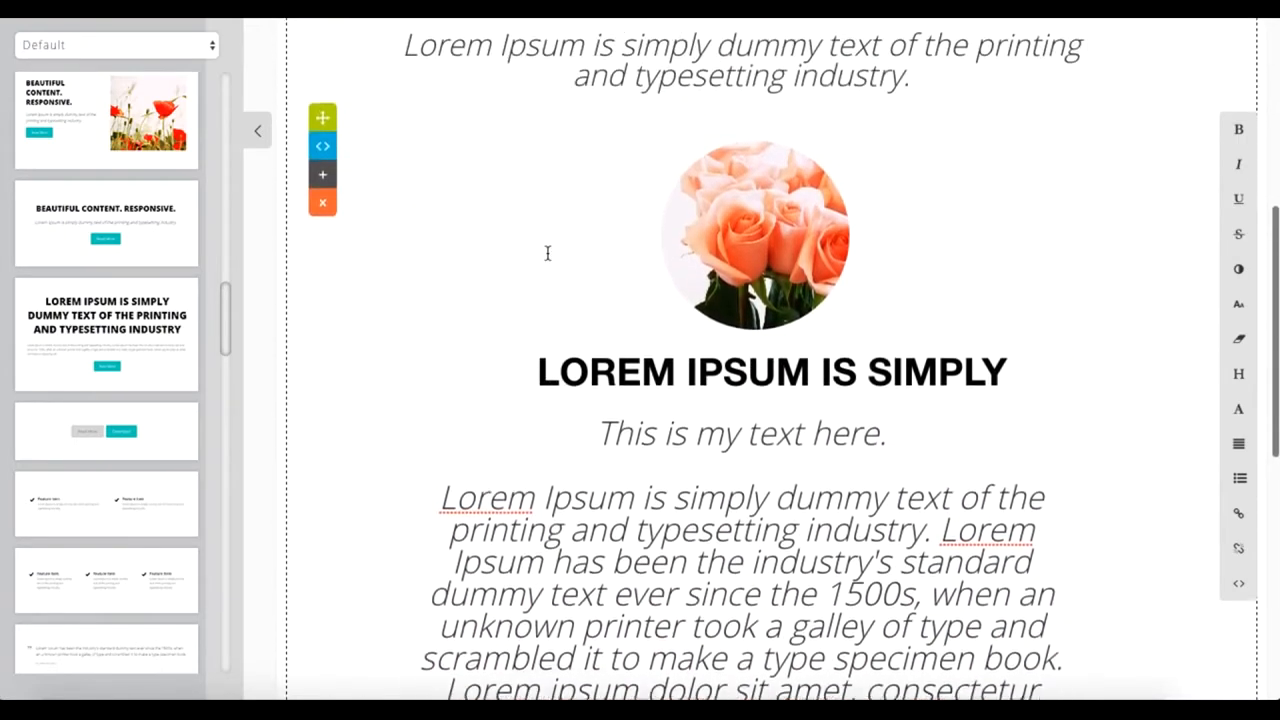
{"action": "left_click", "coordinate": [322, 160]}
{"action": "scroll", "coordinate": [517, 333], "scroll_direction": "down", "scroll_amount": 10}
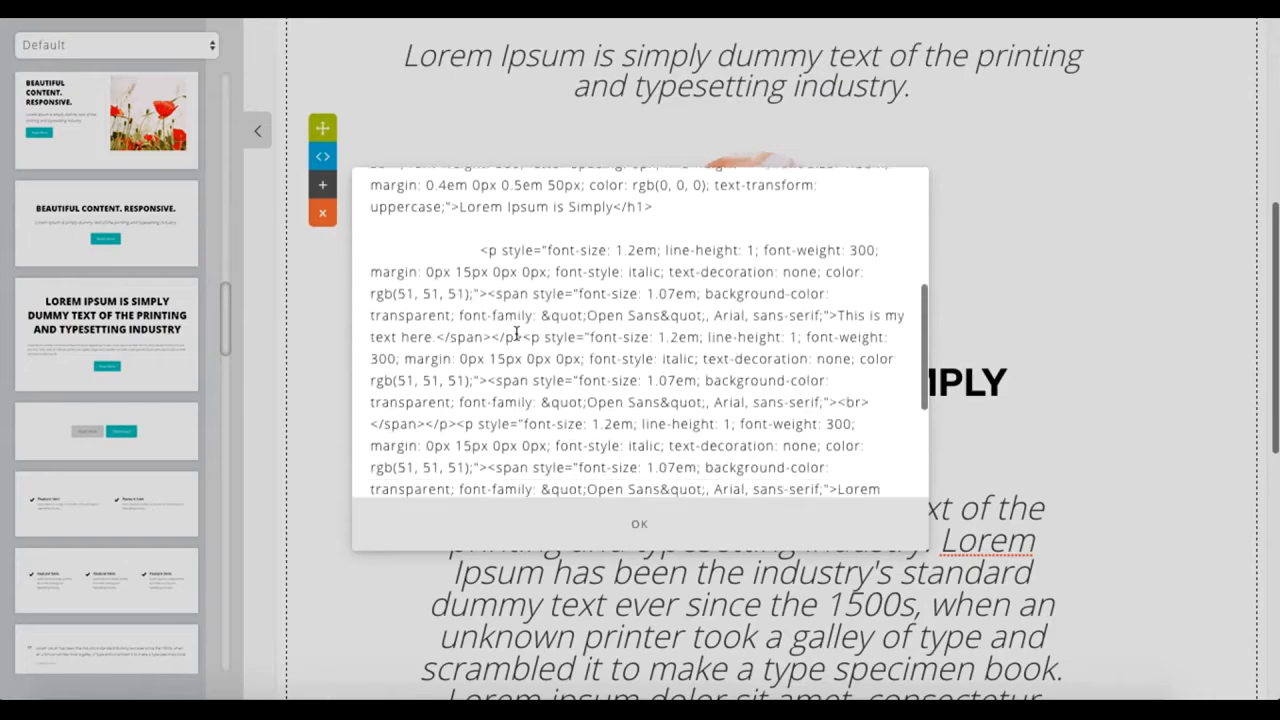
{"action": "left_click", "coordinate": [342, 190]}
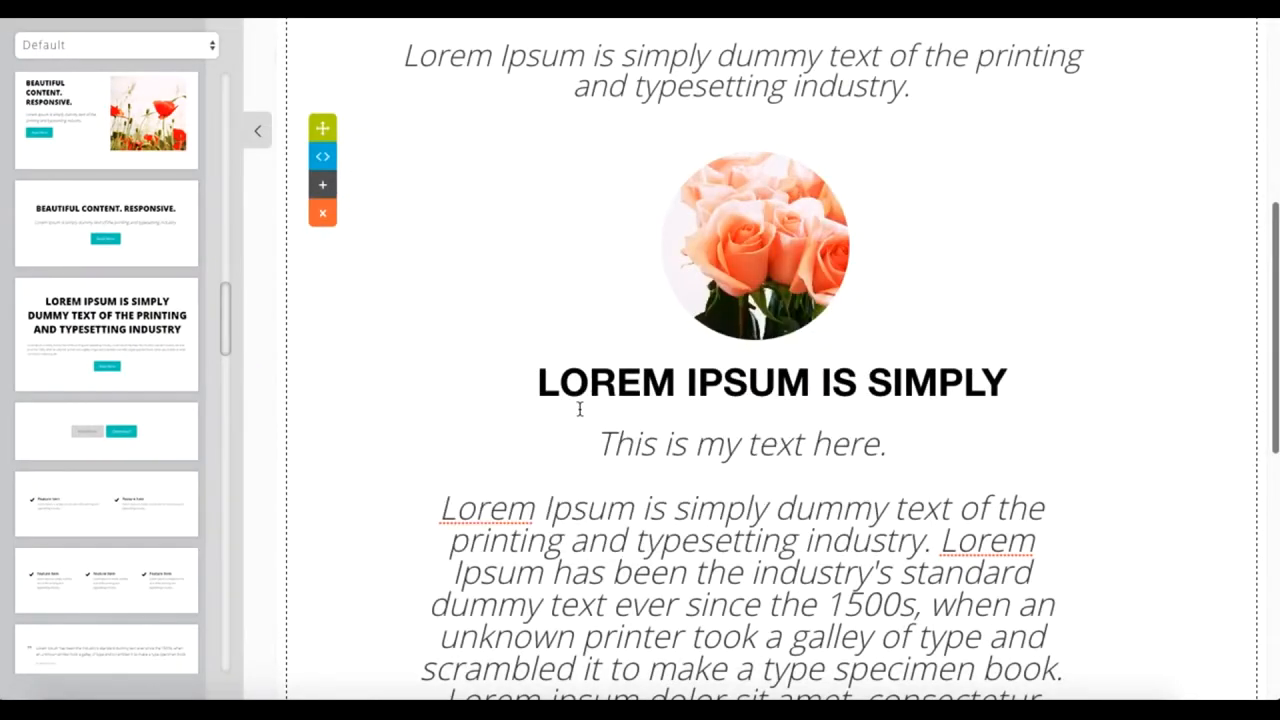
Step: Duplicate the rose image block within the email content
{"action": "scroll", "coordinate": [555, 308], "scroll_direction": "down", "scroll_amount": 6}
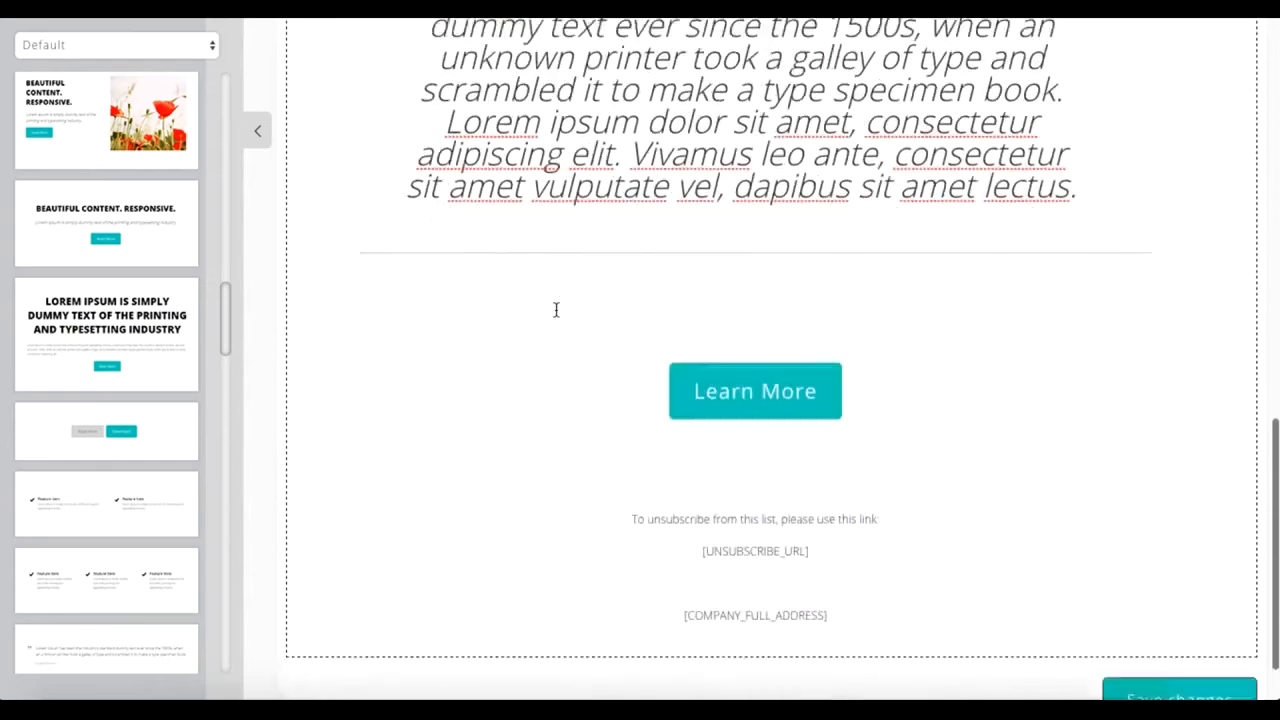
{"action": "scroll", "coordinate": [566, 380], "scroll_direction": "up", "scroll_amount": 15}
{"action": "scroll", "coordinate": [566, 380], "scroll_direction": "down", "scroll_amount": 5}
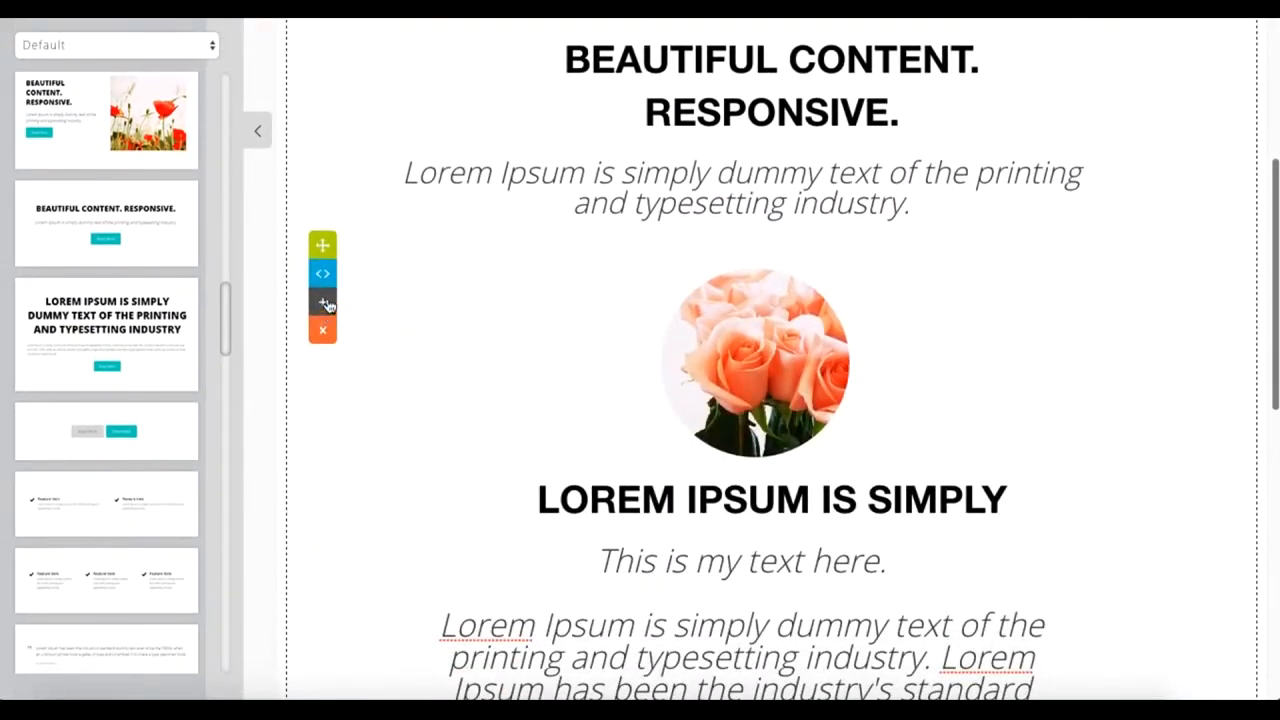
{"action": "scroll", "coordinate": [462, 378], "scroll_direction": "down", "scroll_amount": 4}
{"action": "scroll", "coordinate": [462, 378], "scroll_direction": "down", "scroll_amount": 10}
{"action": "scroll", "coordinate": [462, 378], "scroll_direction": "up", "scroll_amount": 2}
{"action": "scroll", "coordinate": [464, 380], "scroll_direction": "up", "scroll_amount": 2}
{"action": "right_click", "coordinate": [463, 382]}
{"action": "left_click", "coordinate": [468, 270]}
Step: Delete the duplicate rose image block and confirm the deletion
{"action": "scroll", "coordinate": [468, 268], "scroll_direction": "up", "scroll_amount": 2}
{"action": "scroll", "coordinate": [468, 268], "scroll_direction": "up", "scroll_amount": 3}
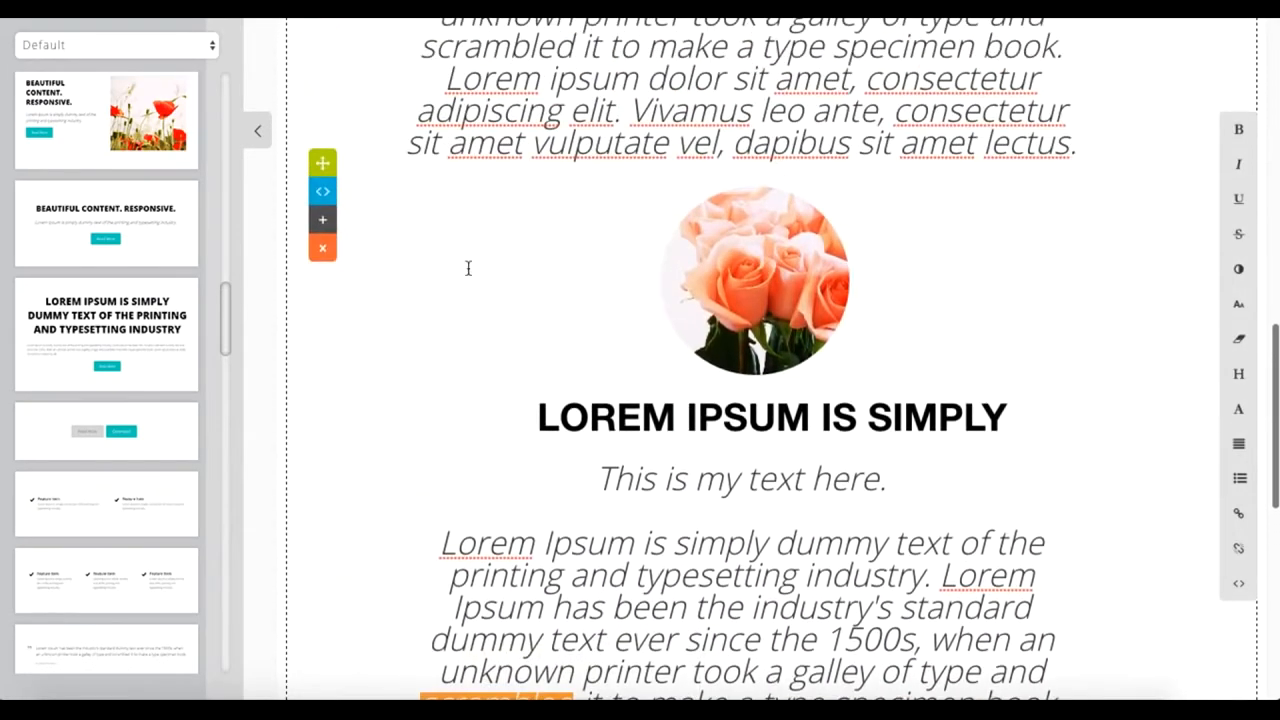
{"action": "left_click", "coordinate": [321, 248]}
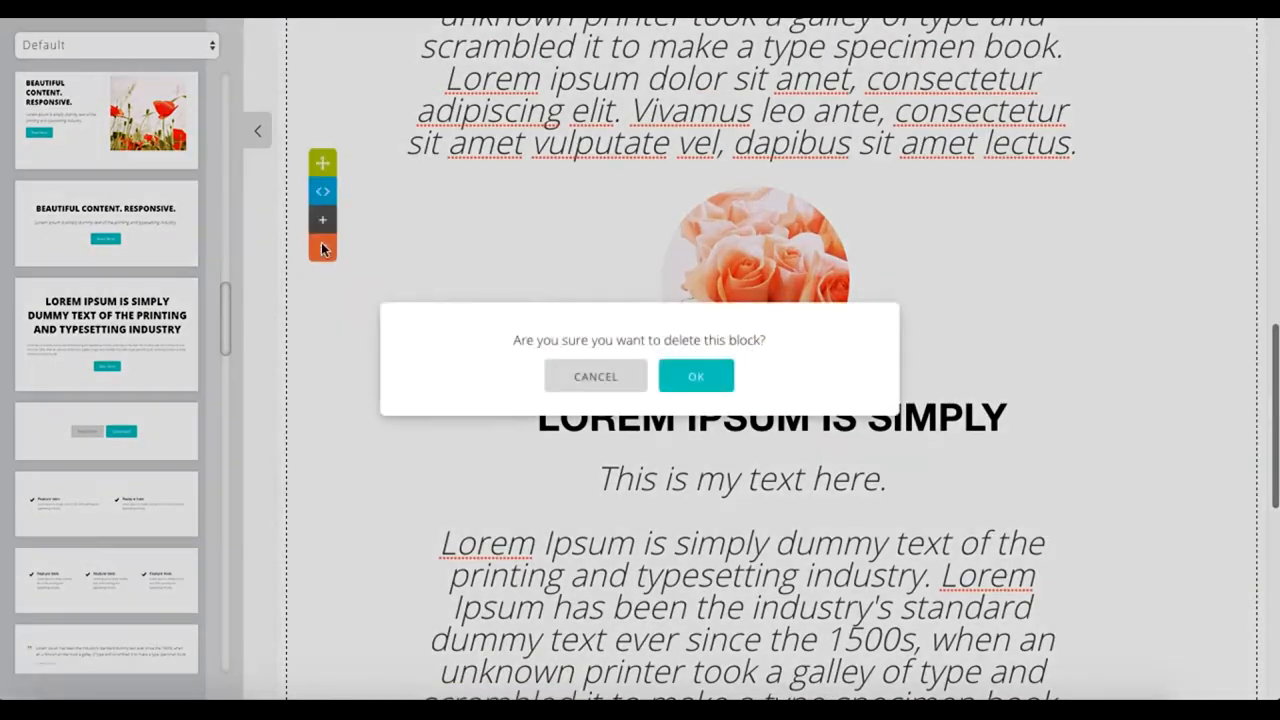
{"action": "left_click", "coordinate": [666, 375]}
{"action": "scroll", "coordinate": [663, 378], "scroll_direction": "up", "scroll_amount": 5}
{"action": "scroll", "coordinate": [665, 377], "scroll_direction": "up", "scroll_amount": 1}
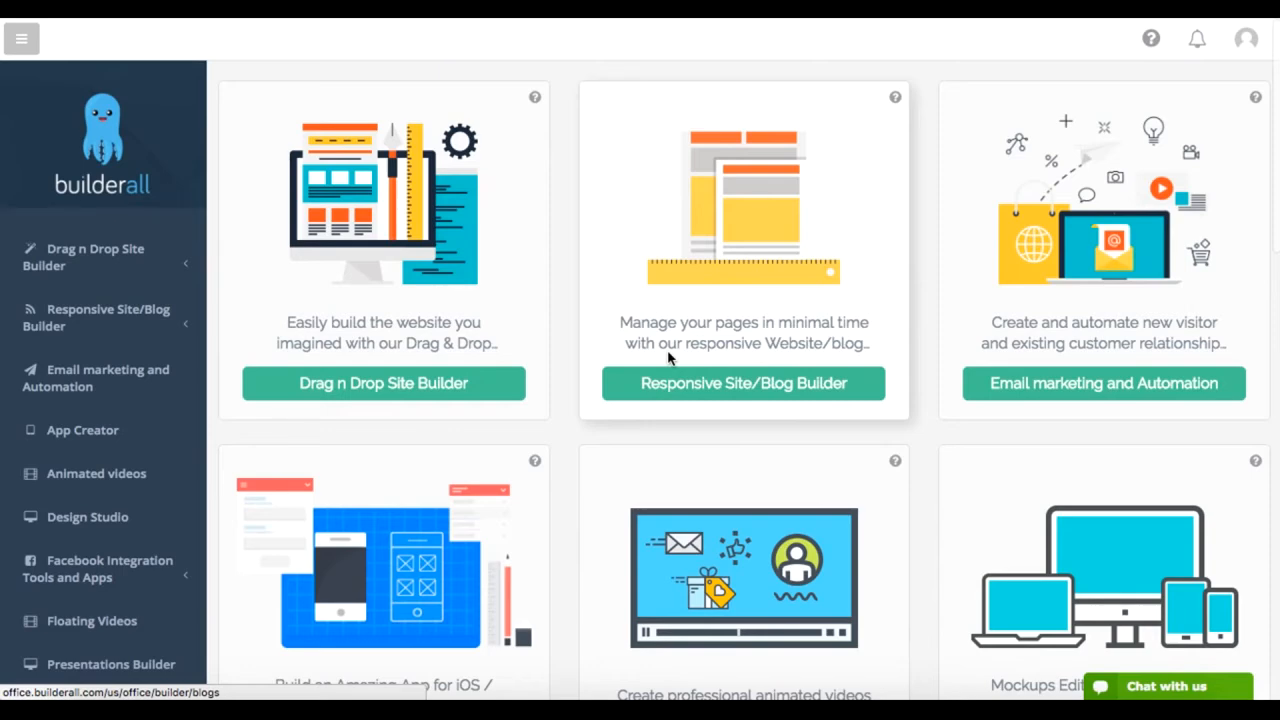
Step: Open Design Studio from the tool overview
{"action": "scroll", "coordinate": [668, 357], "scroll_direction": "down", "scroll_amount": 1}
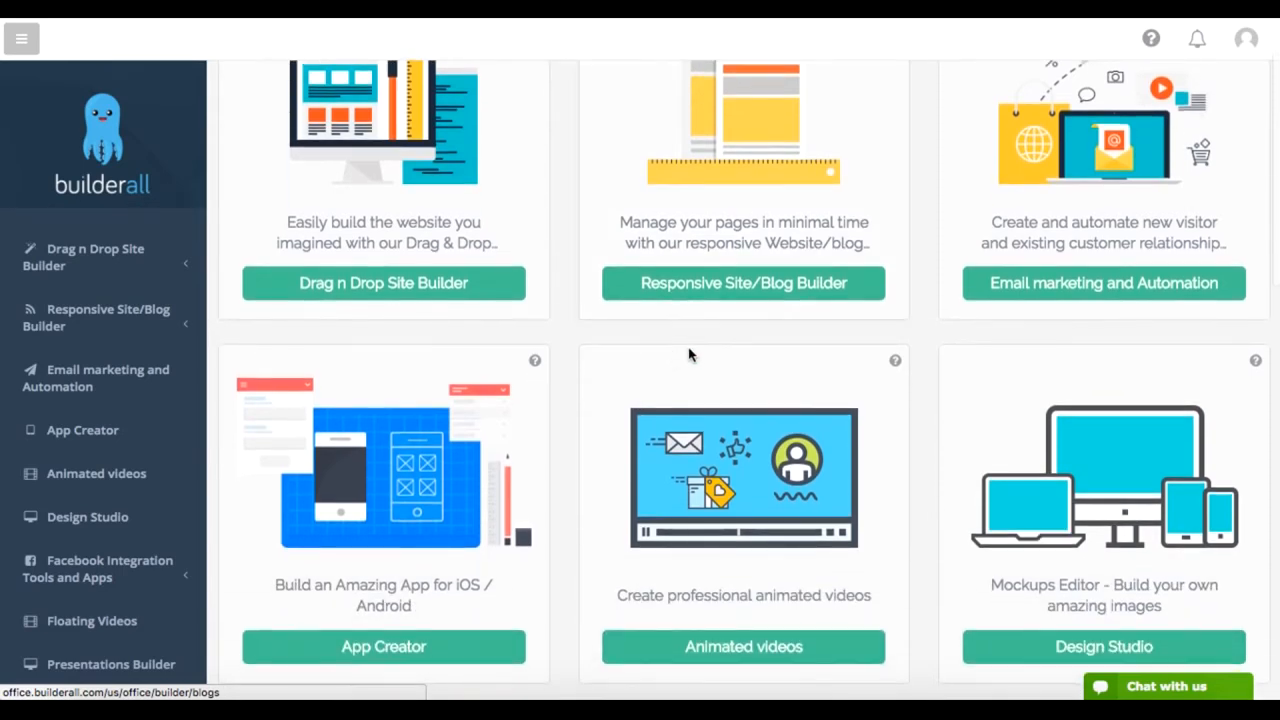
{"action": "scroll", "coordinate": [917, 497], "scroll_direction": "down", "scroll_amount": 2}
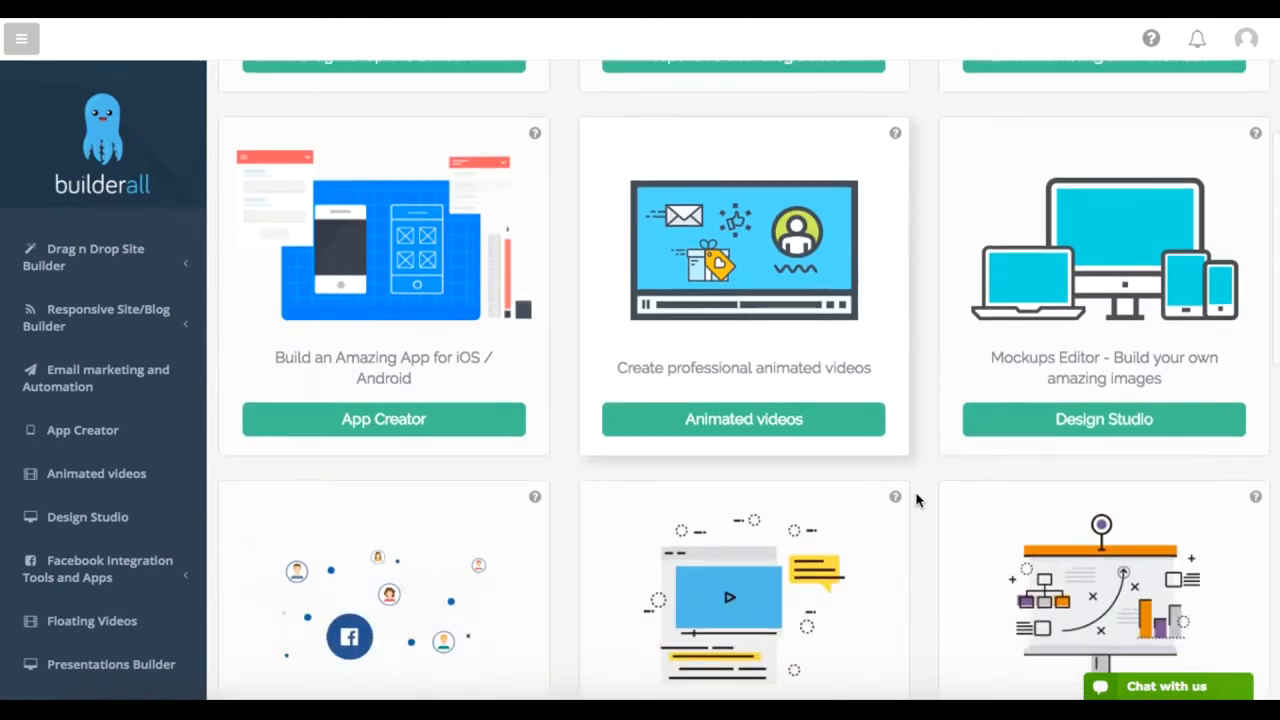
{"action": "left_click", "coordinate": [1088, 421]}
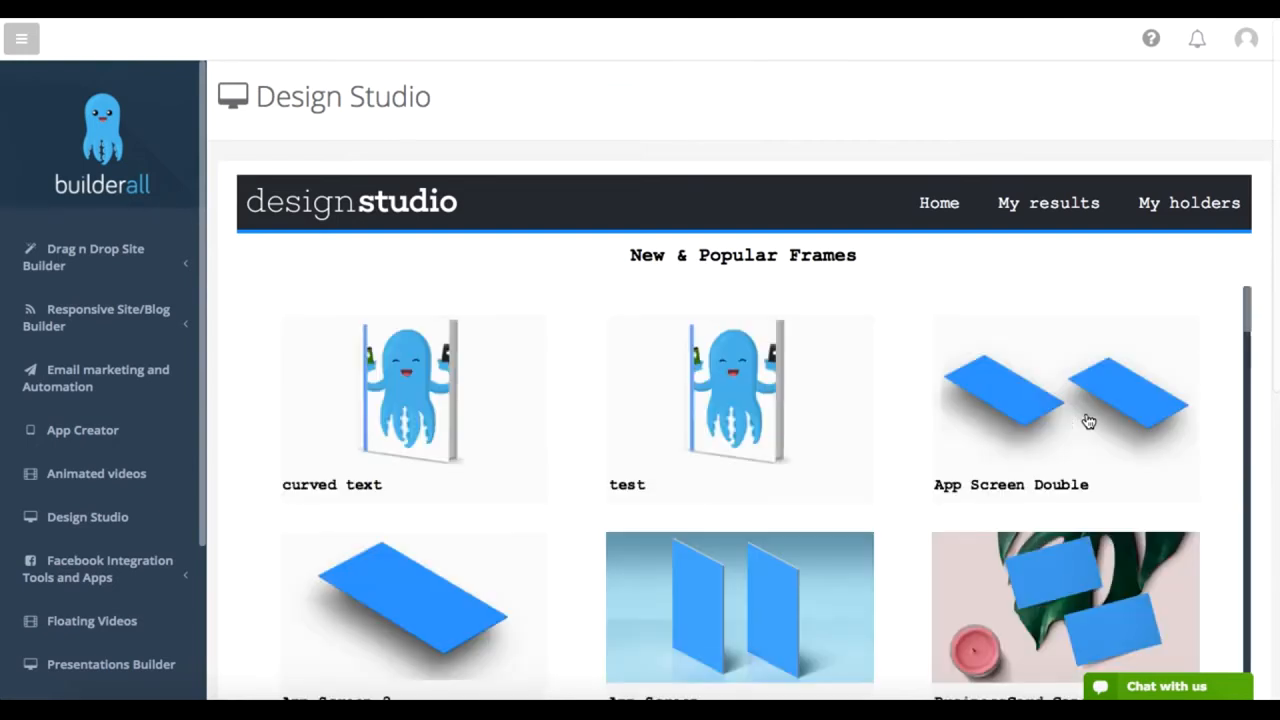
Step: Browse the New & Popular Frames gallery and open the iMac Transparence frame
{"action": "scroll", "coordinate": [1088, 421], "scroll_direction": "down", "scroll_amount": 2}
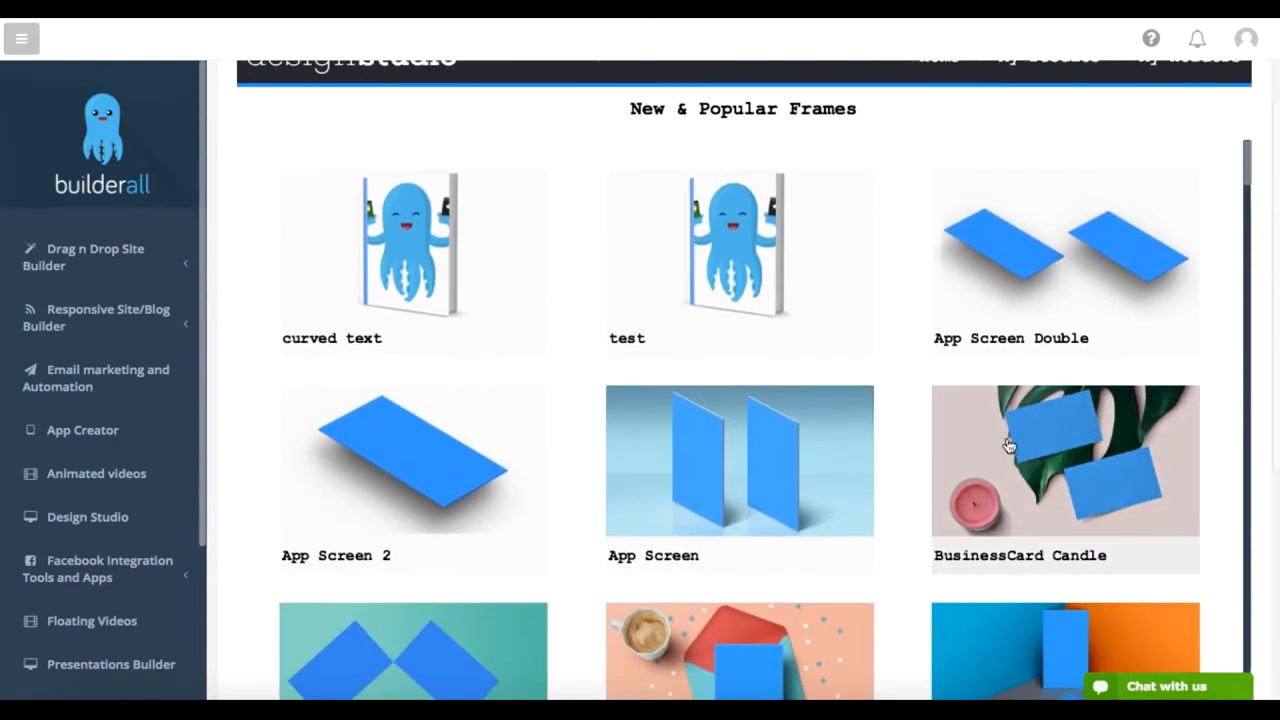
{"action": "scroll", "coordinate": [1100, 510], "scroll_direction": "down", "scroll_amount": 1}
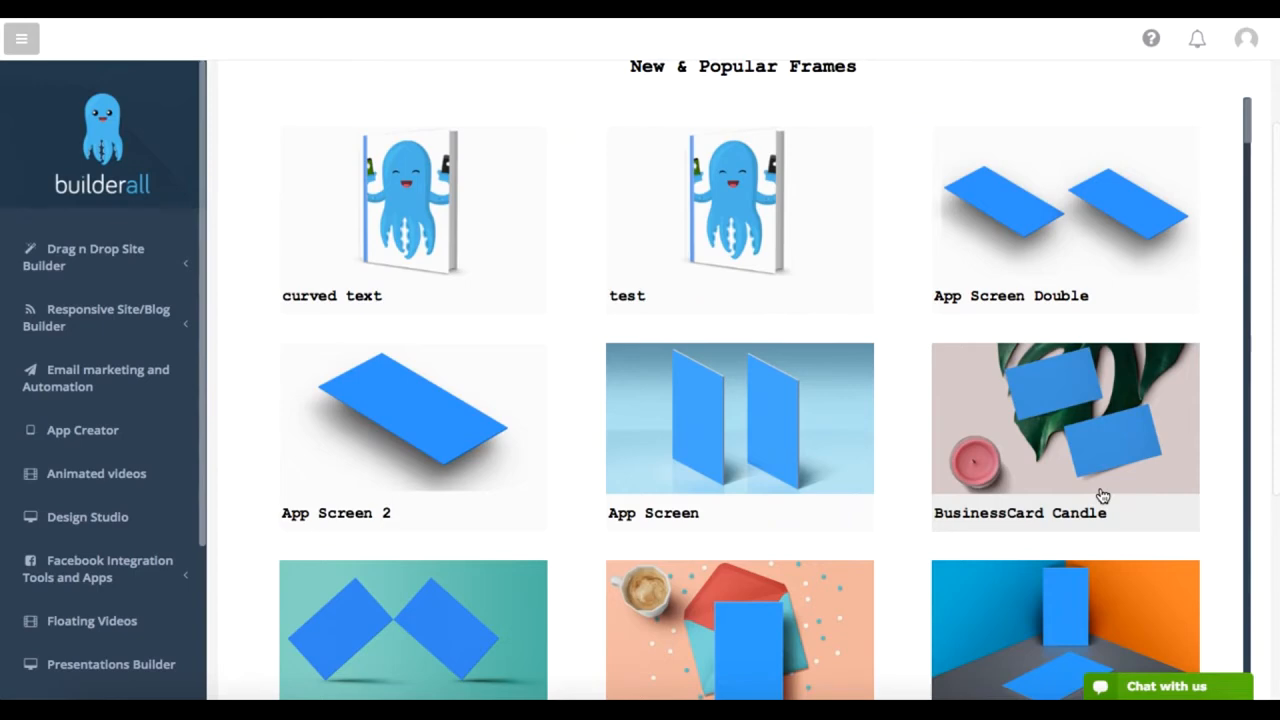
{"action": "scroll", "coordinate": [1249, 155], "scroll_direction": "down", "scroll_amount": 5}
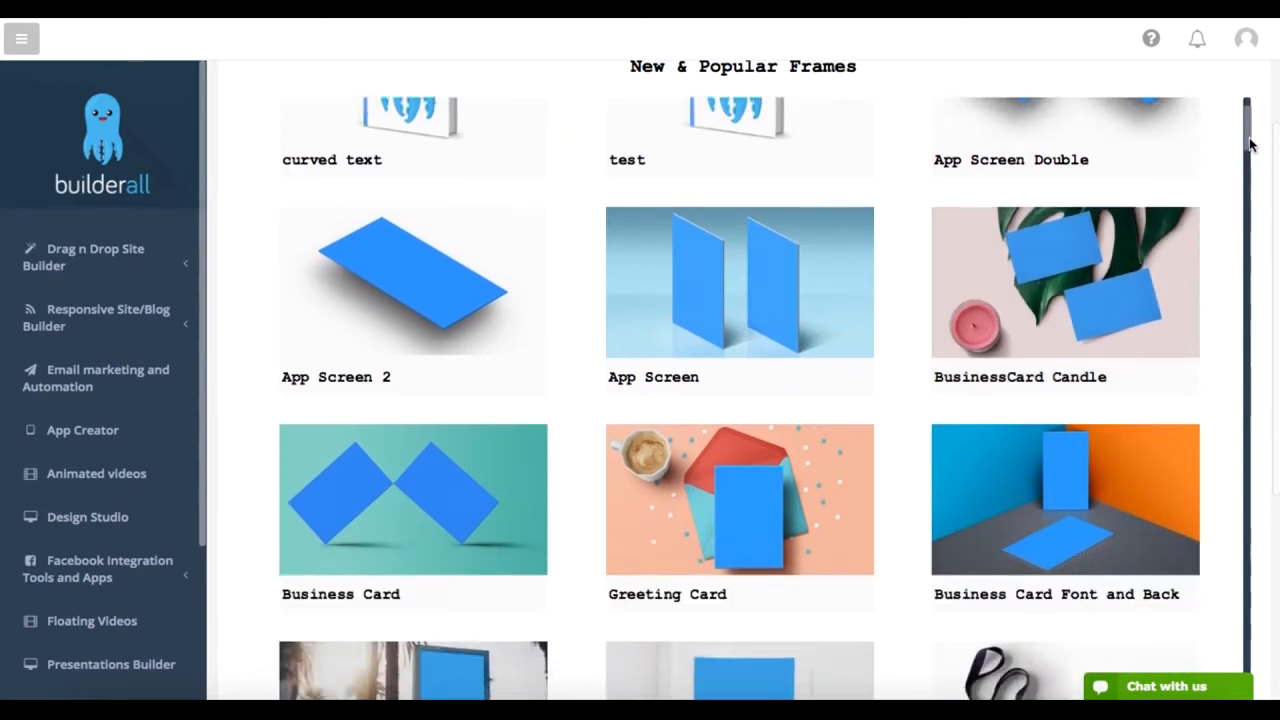
{"action": "scroll", "coordinate": [1250, 158], "scroll_direction": "down", "scroll_amount": 5}
{"action": "scroll", "coordinate": [1251, 163], "scroll_direction": "down", "scroll_amount": 6}
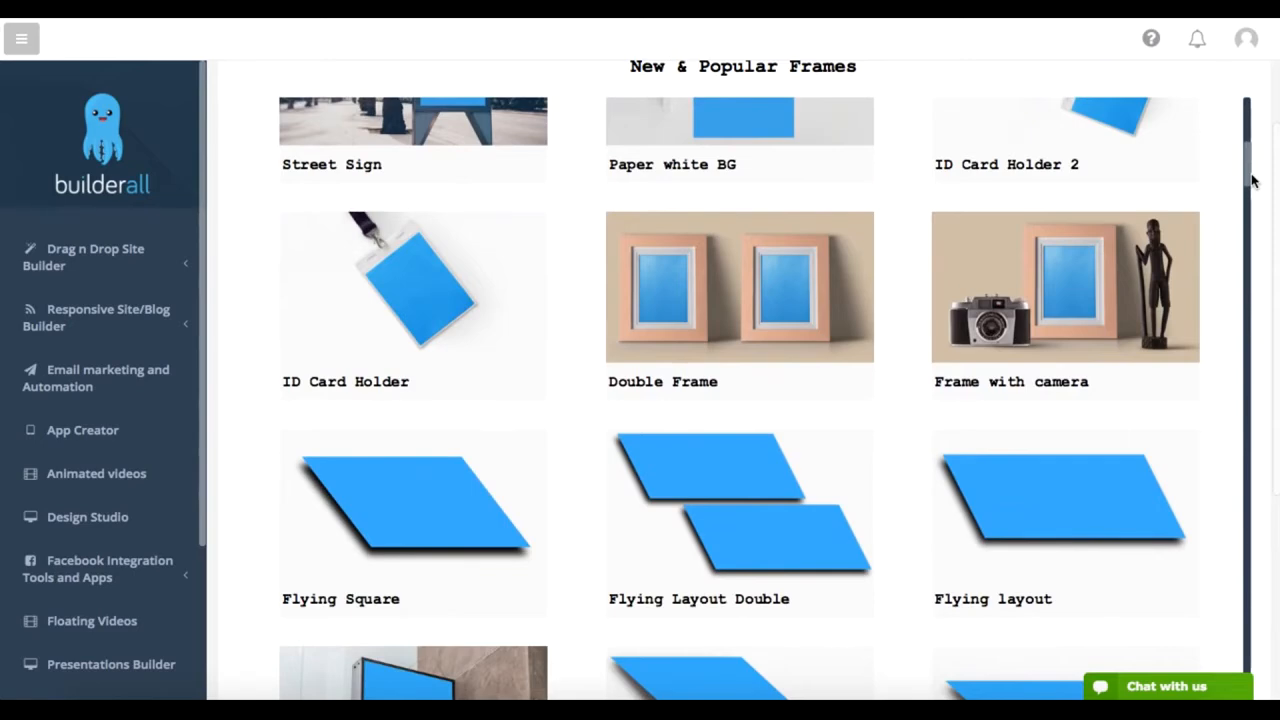
{"action": "scroll", "coordinate": [1252, 180], "scroll_direction": "down", "scroll_amount": 11}
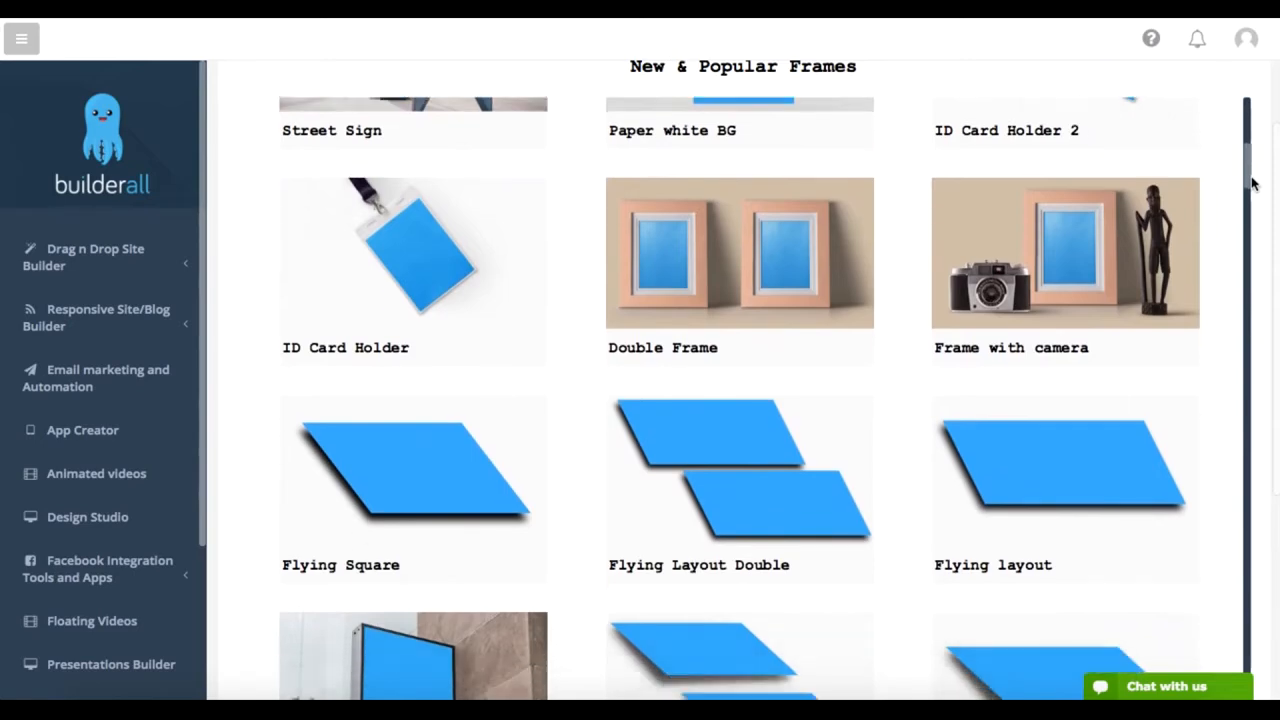
{"action": "scroll", "coordinate": [1249, 213], "scroll_direction": "down", "scroll_amount": 20}
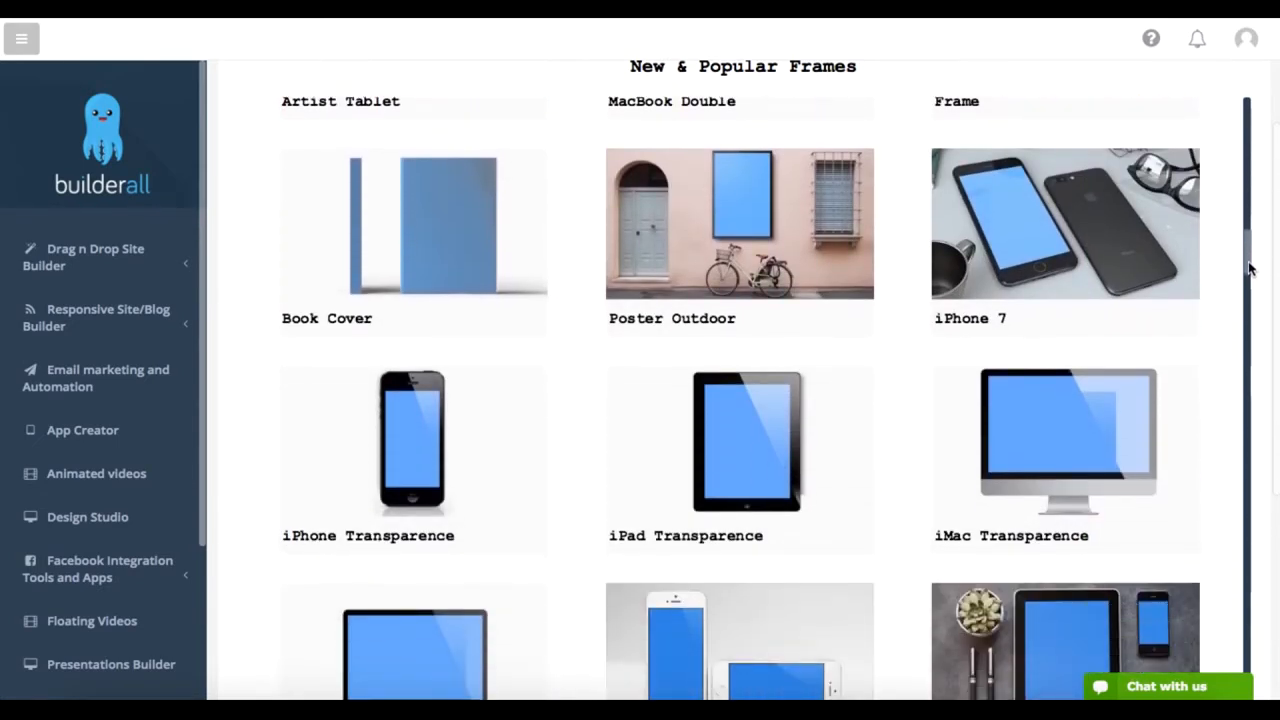
{"action": "left_click", "coordinate": [1036, 404]}
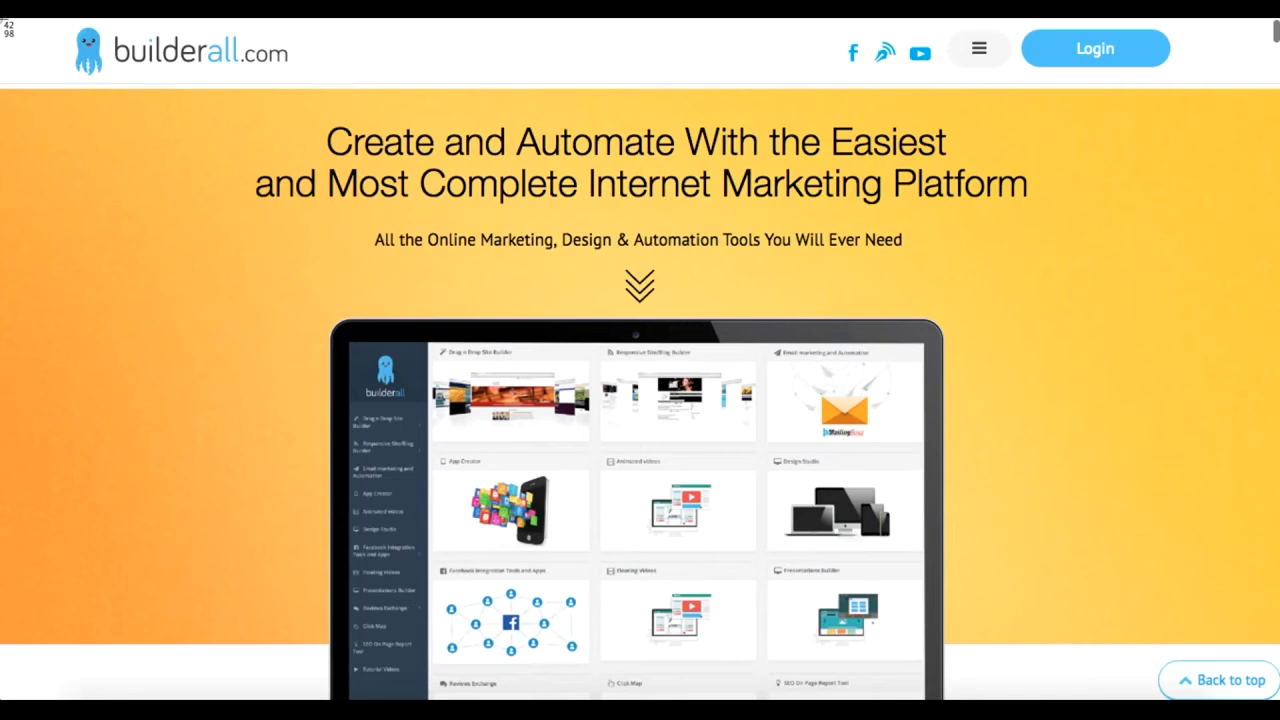
Step: Capture a screenshot of the builderall.com homepage and upload it from the Desktop into the iMac frame
{"action": "left_click_drag", "start_coordinate": [2, 20], "coordinate": [1272, 701]}
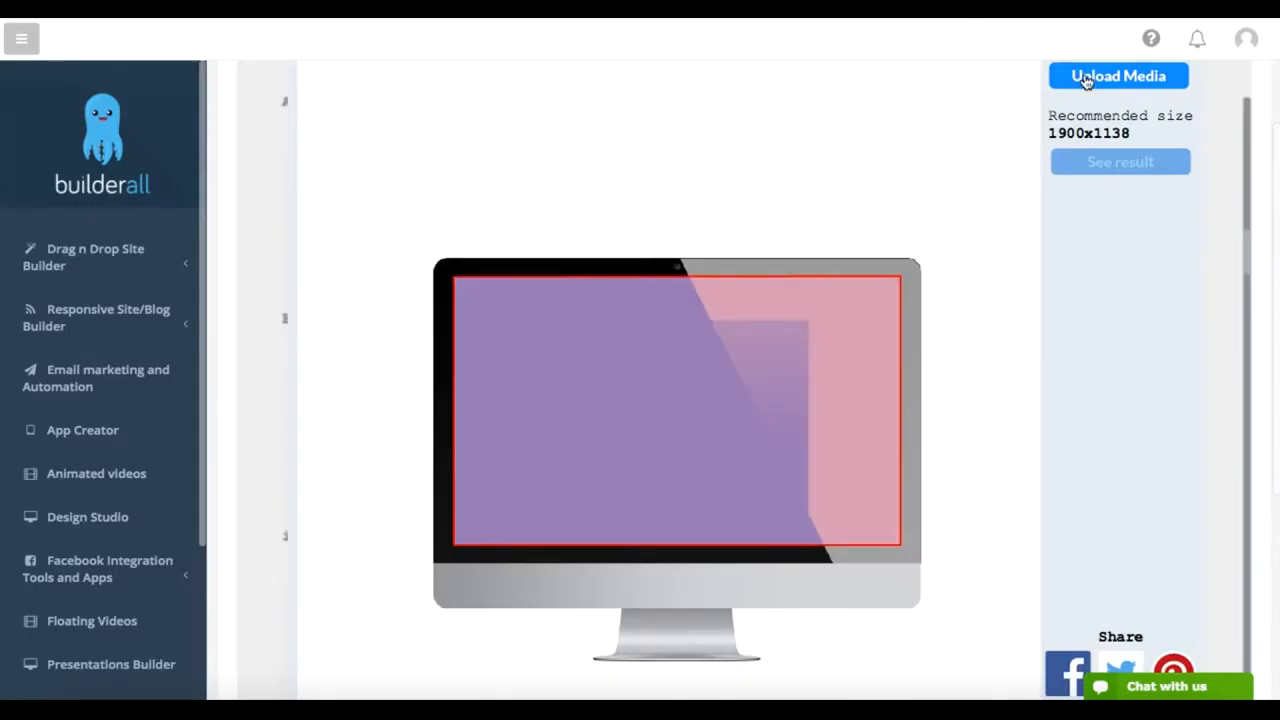
{"action": "left_click", "coordinate": [1084, 73]}
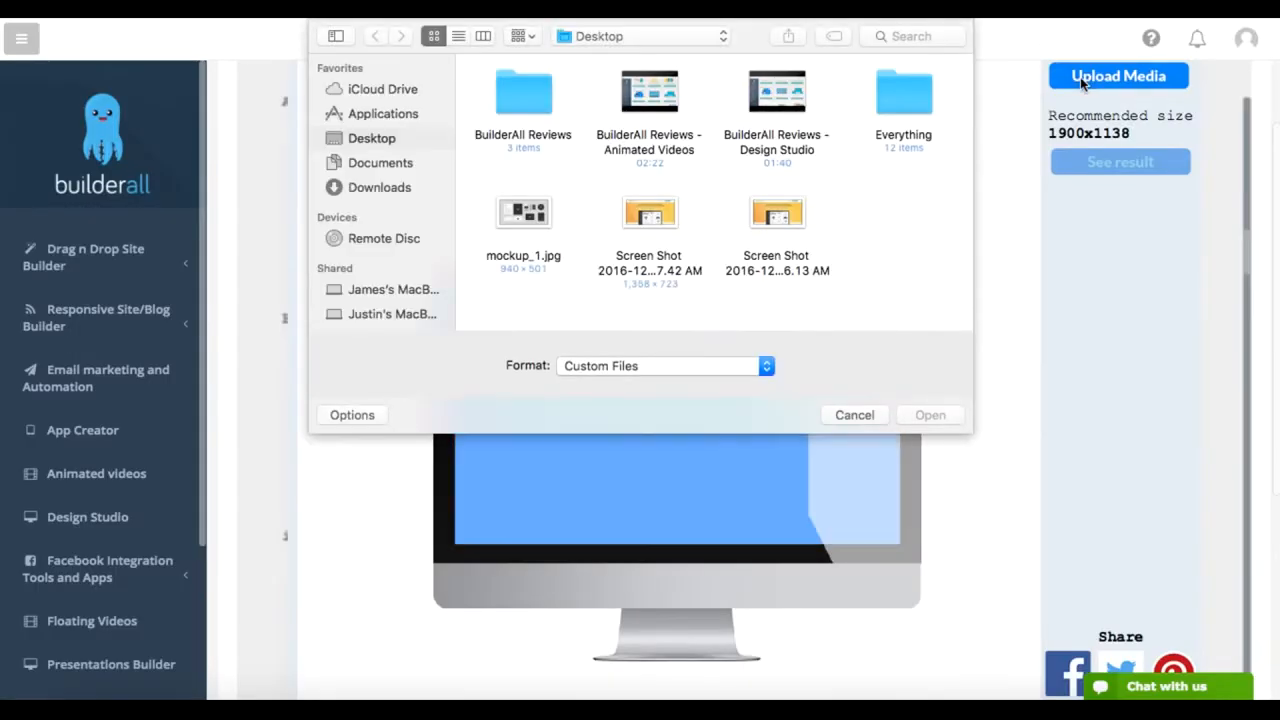
{"action": "left_click", "coordinate": [788, 215]}
{"action": "double_click", "coordinate": [788, 215]}
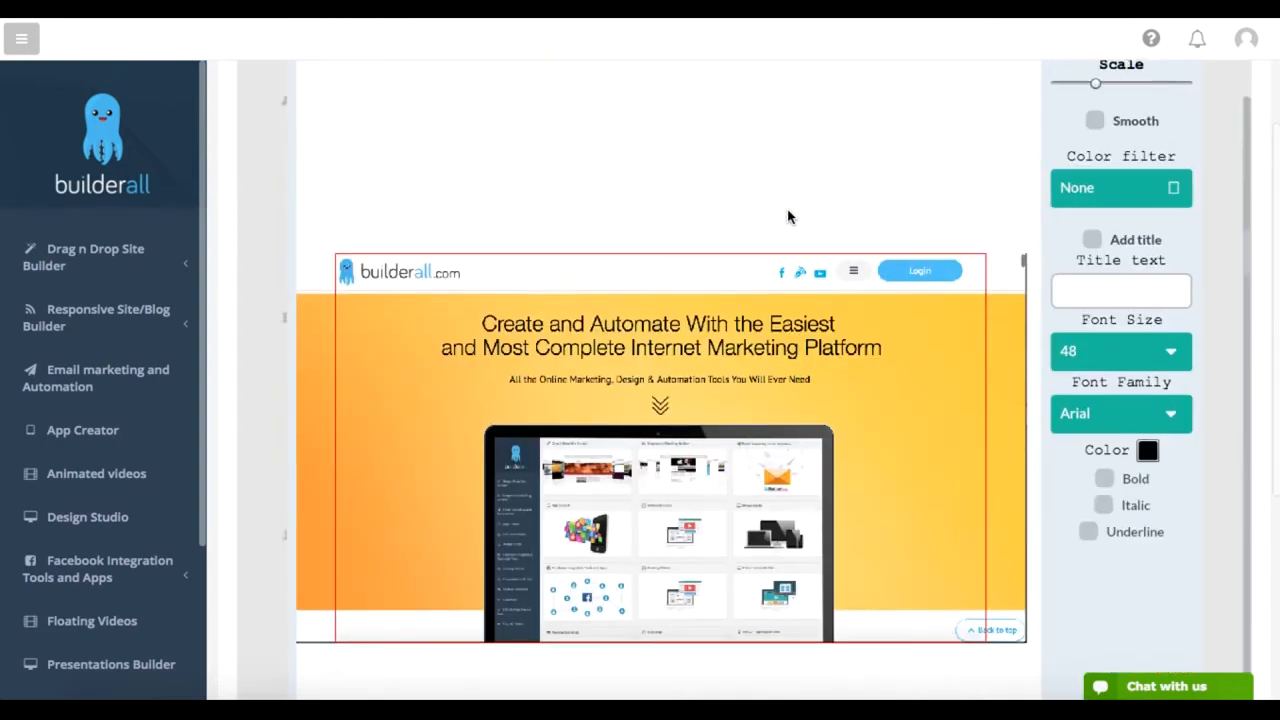
Step: Enter "New Image 2" as the title text for the uploaded screenshot and accept the image placement
{"action": "scroll", "coordinate": [787, 217], "scroll_direction": "down", "scroll_amount": 2}
{"action": "scroll", "coordinate": [787, 217], "scroll_direction": "up", "scroll_amount": 1}
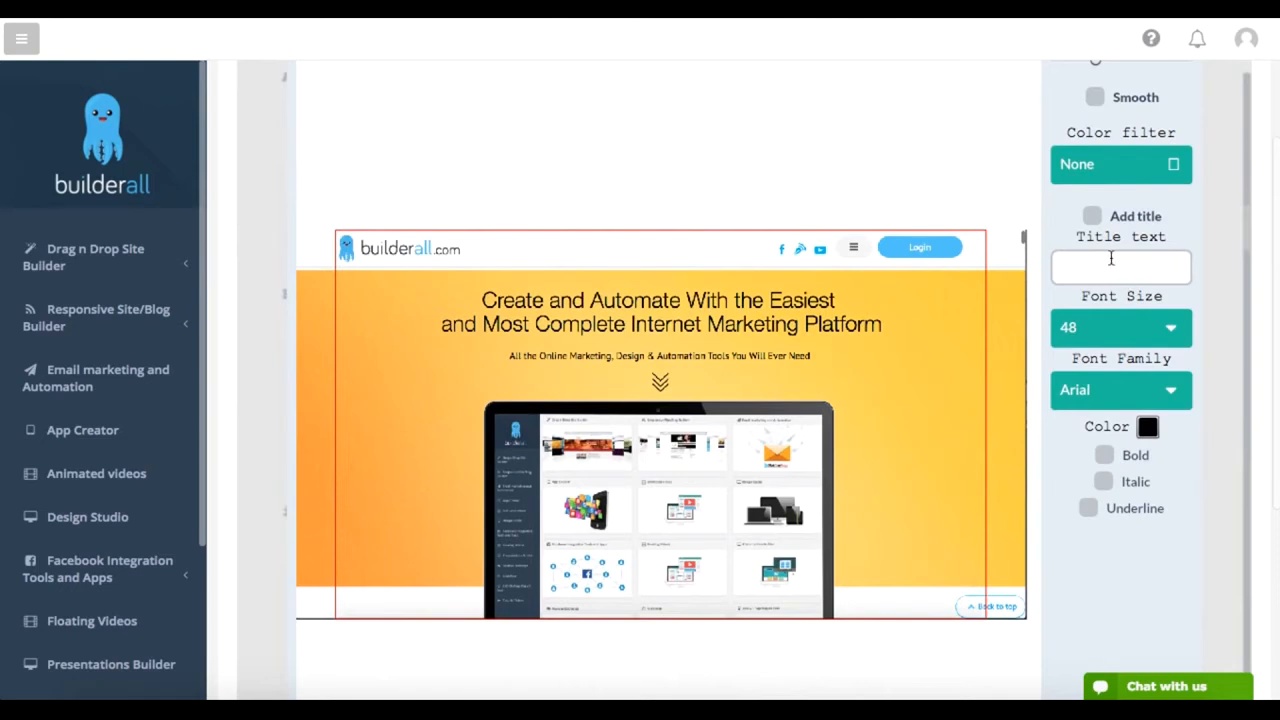
{"action": "scroll", "coordinate": [1112, 260], "scroll_direction": "up", "scroll_amount": 2}
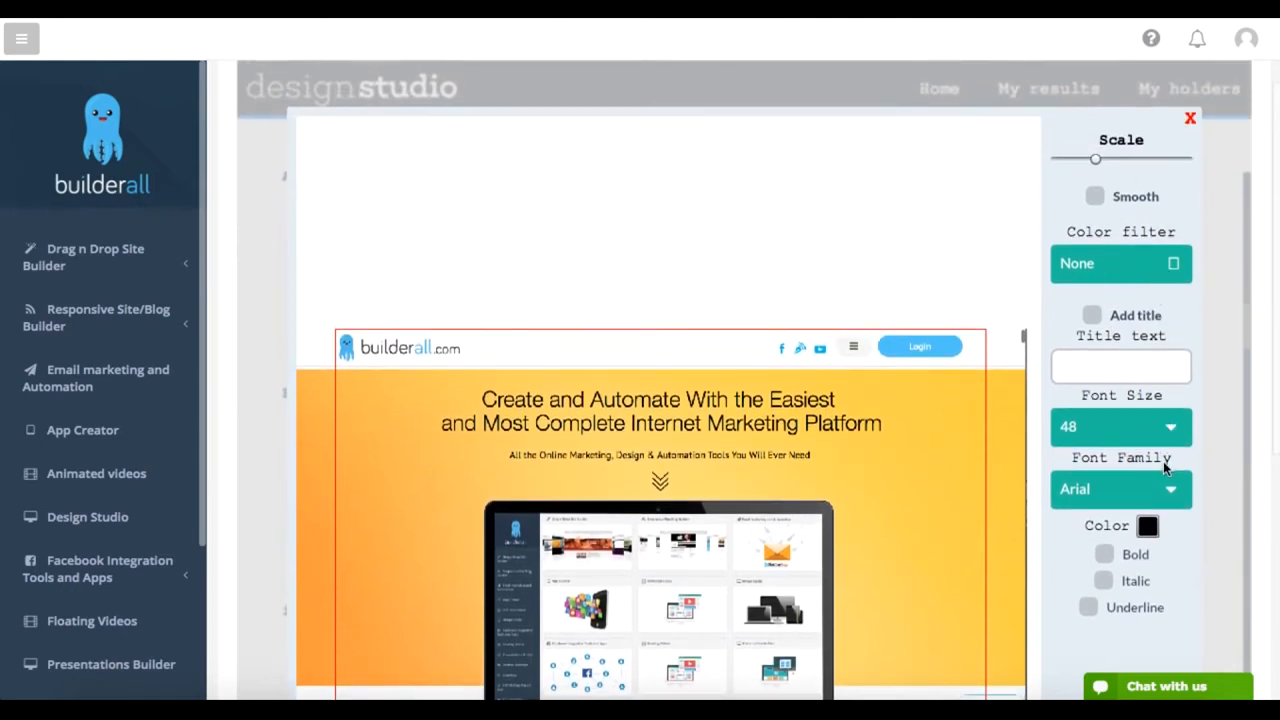
{"action": "scroll", "coordinate": [1161, 459], "scroll_direction": "down", "scroll_amount": 1}
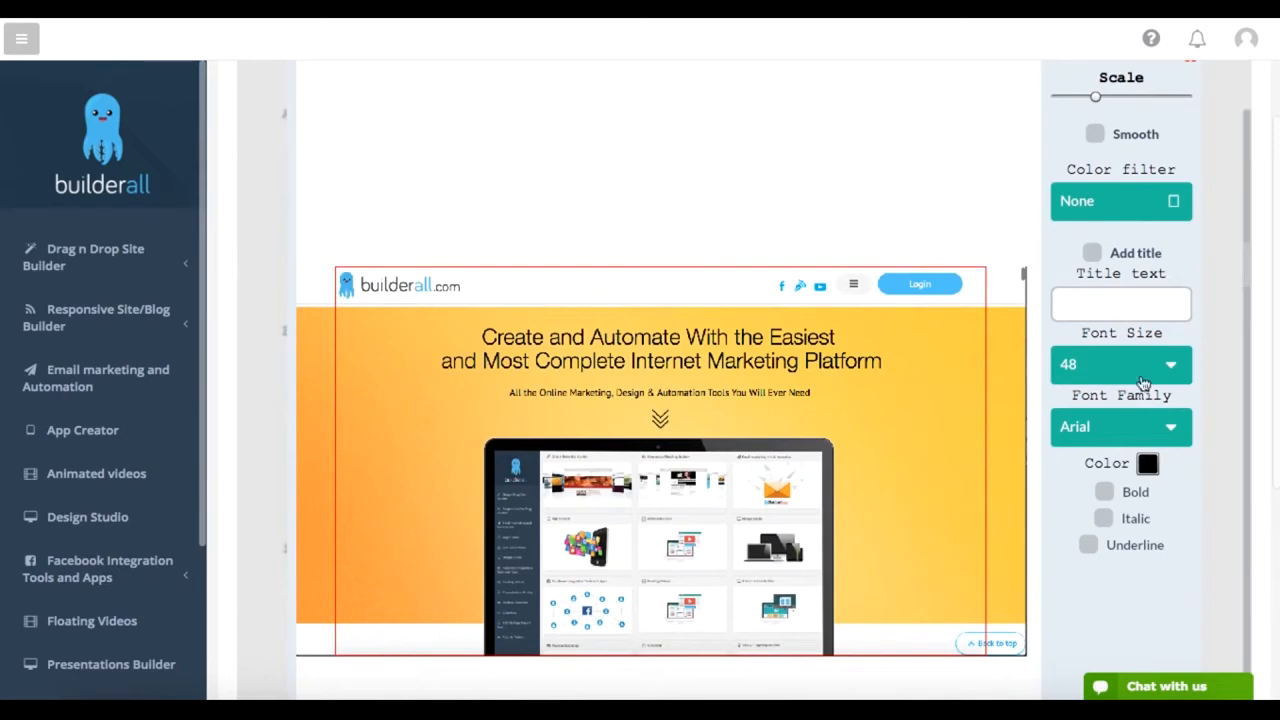
{"action": "left_click", "coordinate": [1125, 305]}
{"action": "type", "text": "New Image 2"}
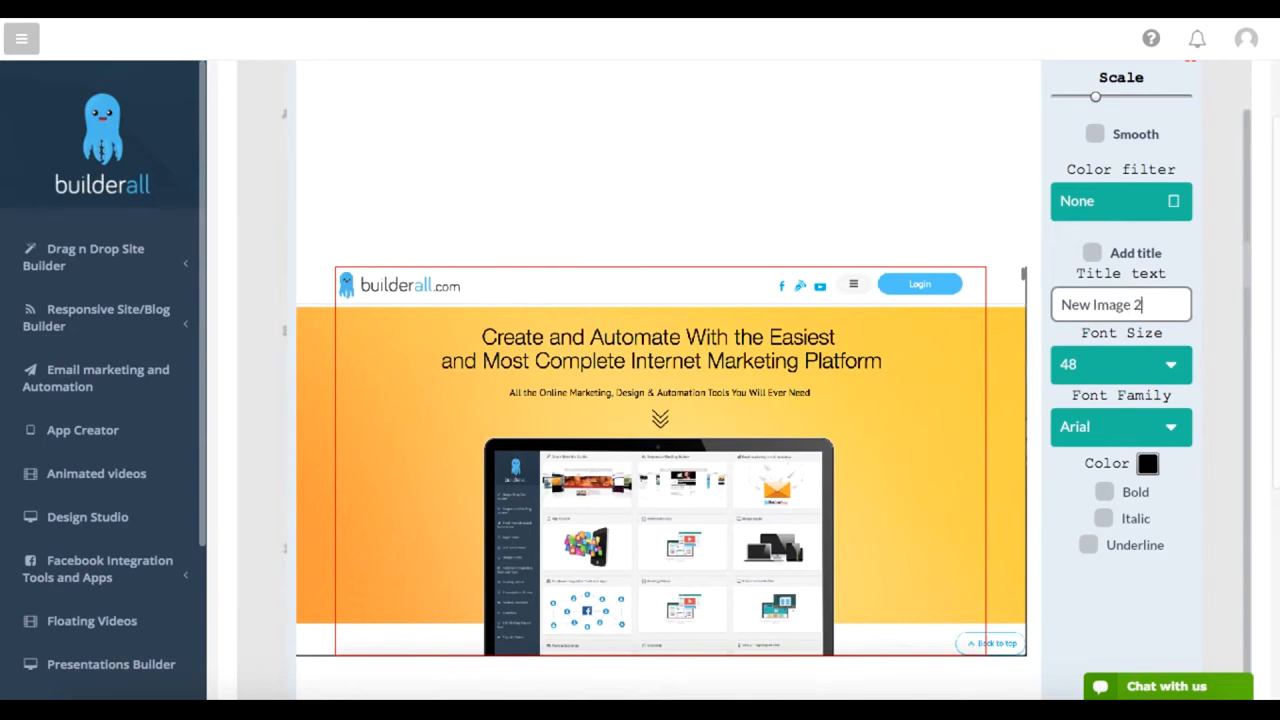
{"action": "scroll", "coordinate": [1128, 298], "scroll_direction": "down", "scroll_amount": 3}
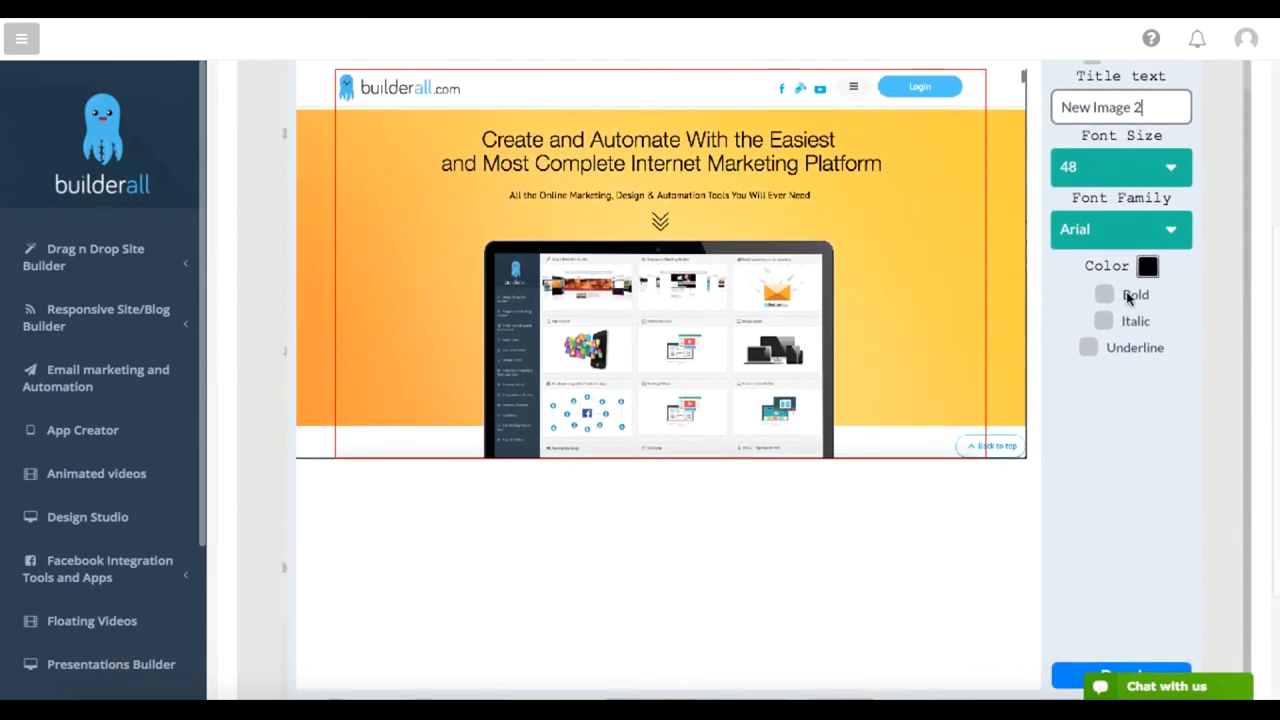
{"action": "scroll", "coordinate": [1126, 320], "scroll_direction": "down", "scroll_amount": 2}
{"action": "left_click", "coordinate": [1141, 602]}
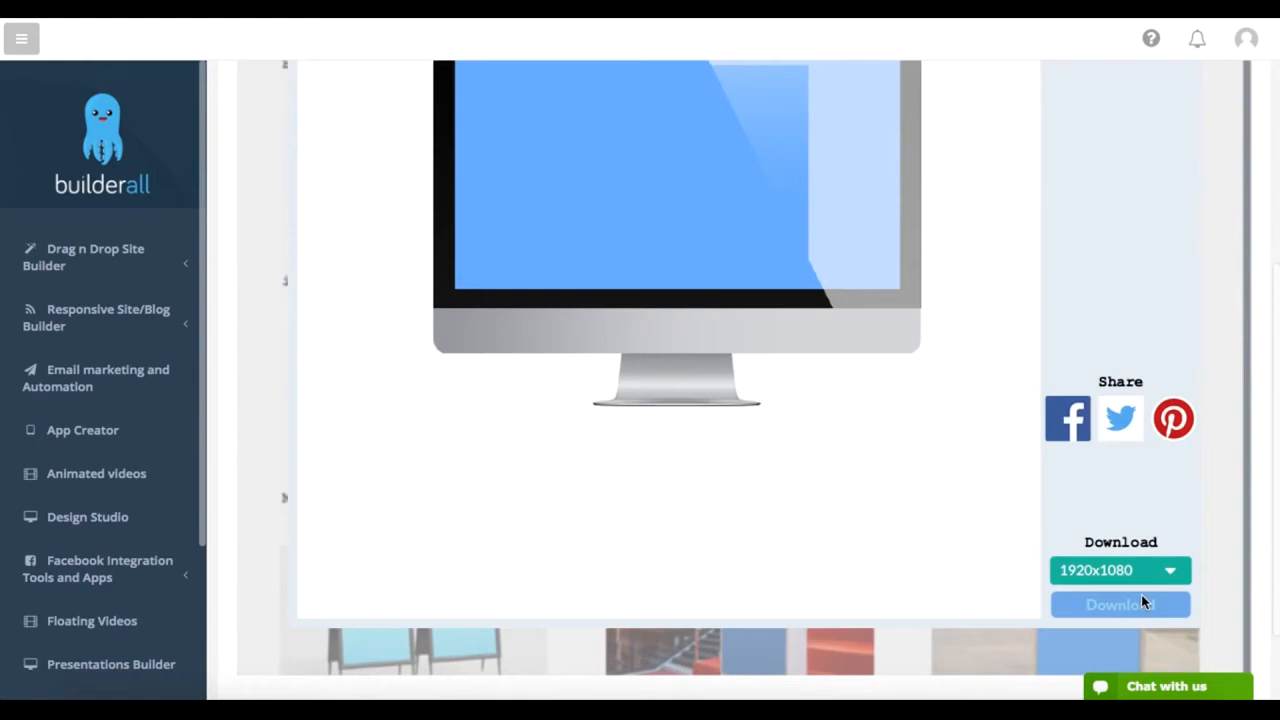
Step: Generate the iMac mockup result, review it down to the share and download options, and close it
{"action": "scroll", "coordinate": [1141, 594], "scroll_direction": "up", "scroll_amount": 6}
{"action": "left_click", "coordinate": [1143, 294]}
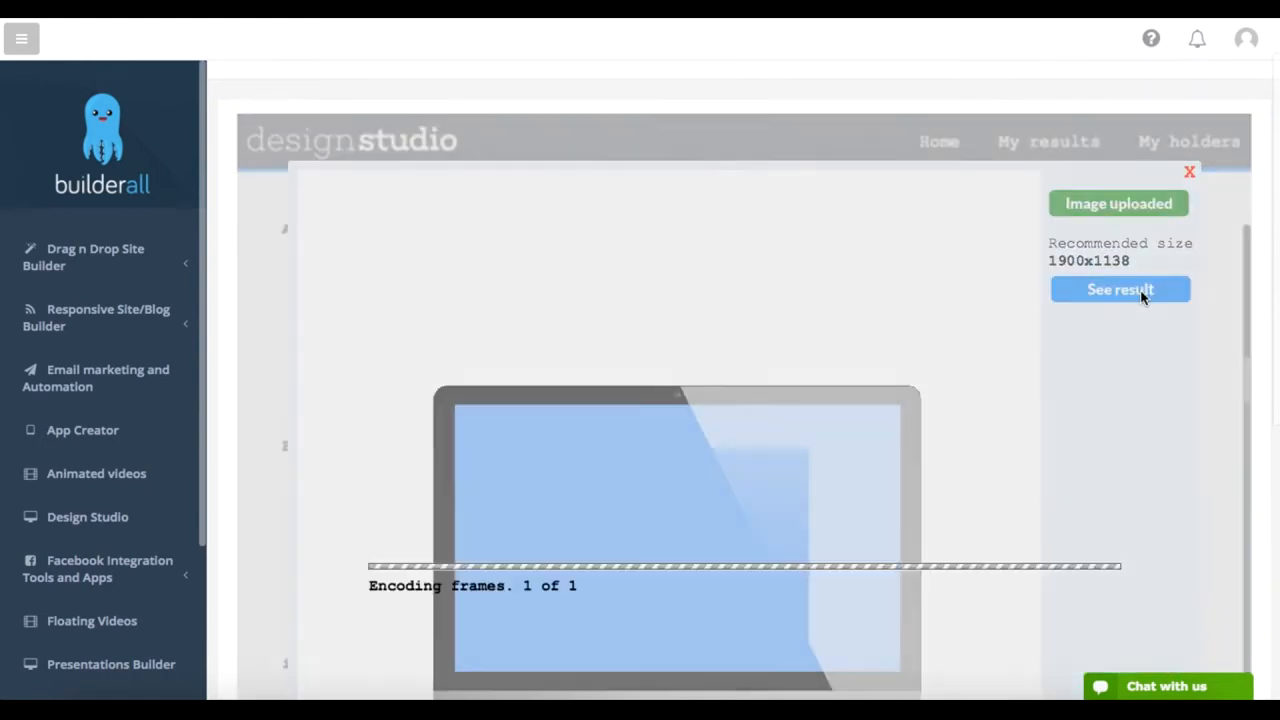
{"action": "scroll", "coordinate": [964, 564], "scroll_direction": "down", "scroll_amount": 1}
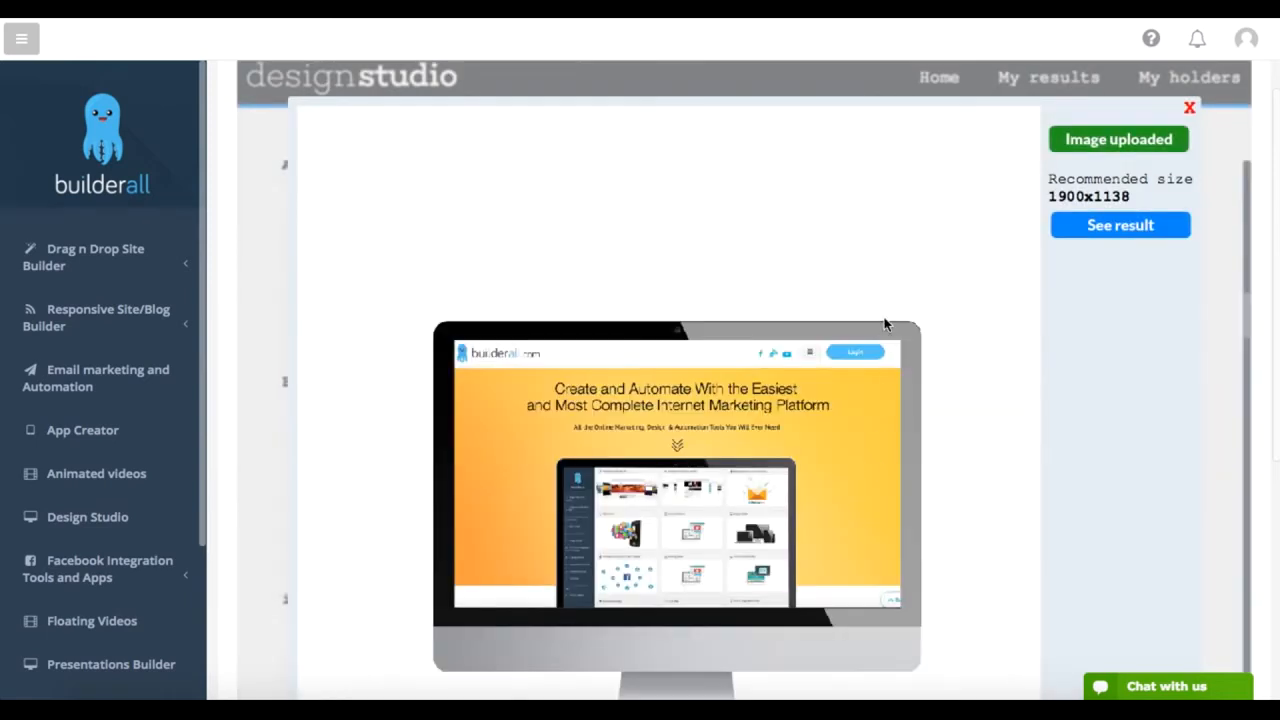
{"action": "scroll", "coordinate": [885, 322], "scroll_direction": "down", "scroll_amount": 5}
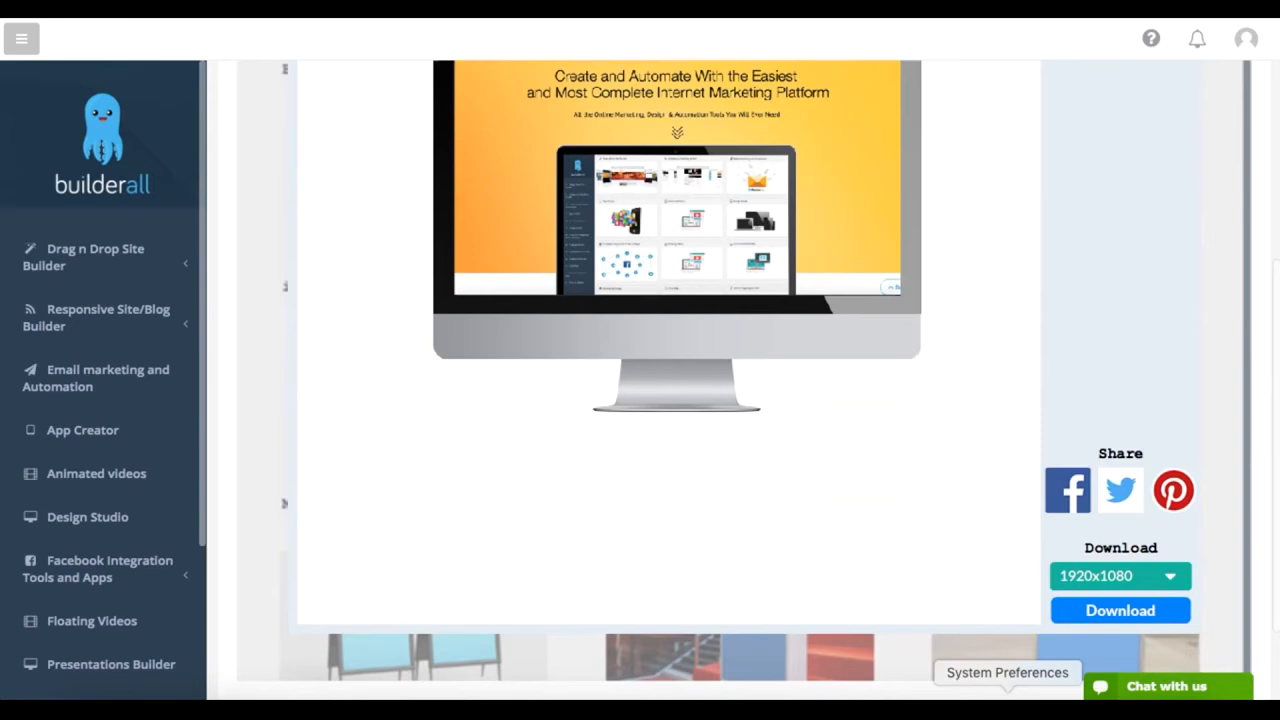
{"action": "scroll", "coordinate": [1017, 474], "scroll_direction": "up", "scroll_amount": 5}
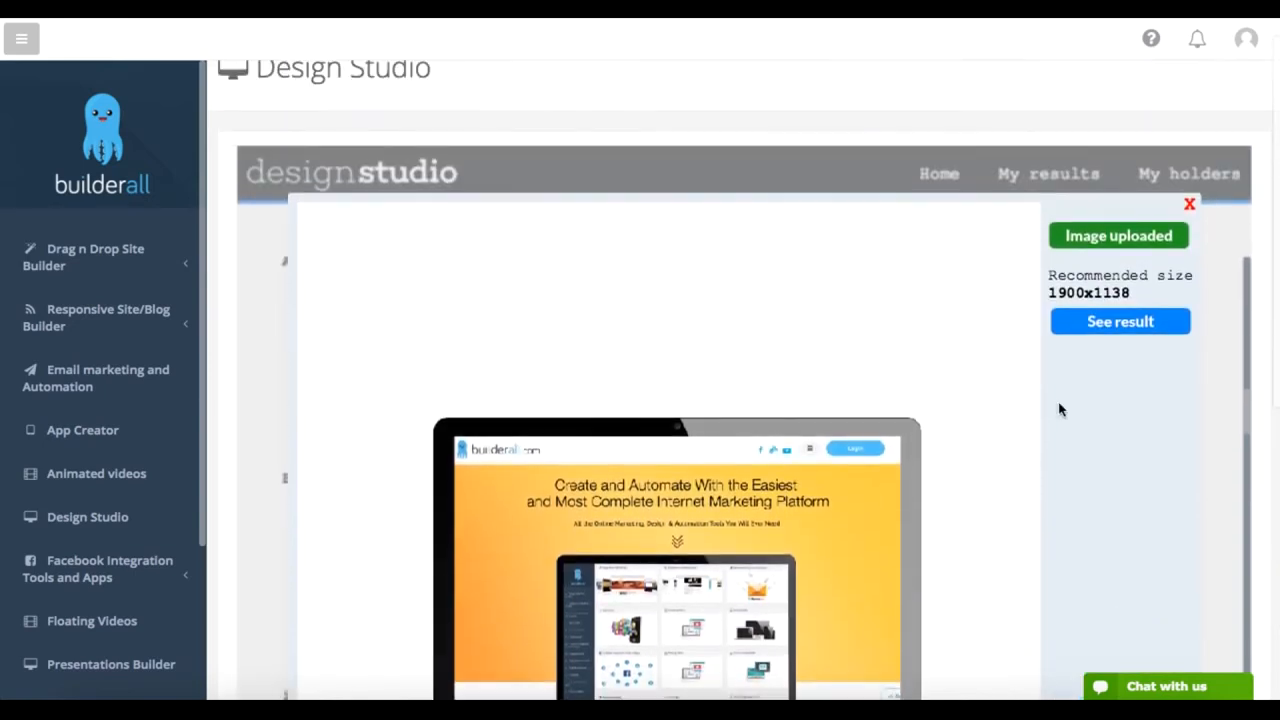
{"action": "left_click", "coordinate": [1189, 204]}
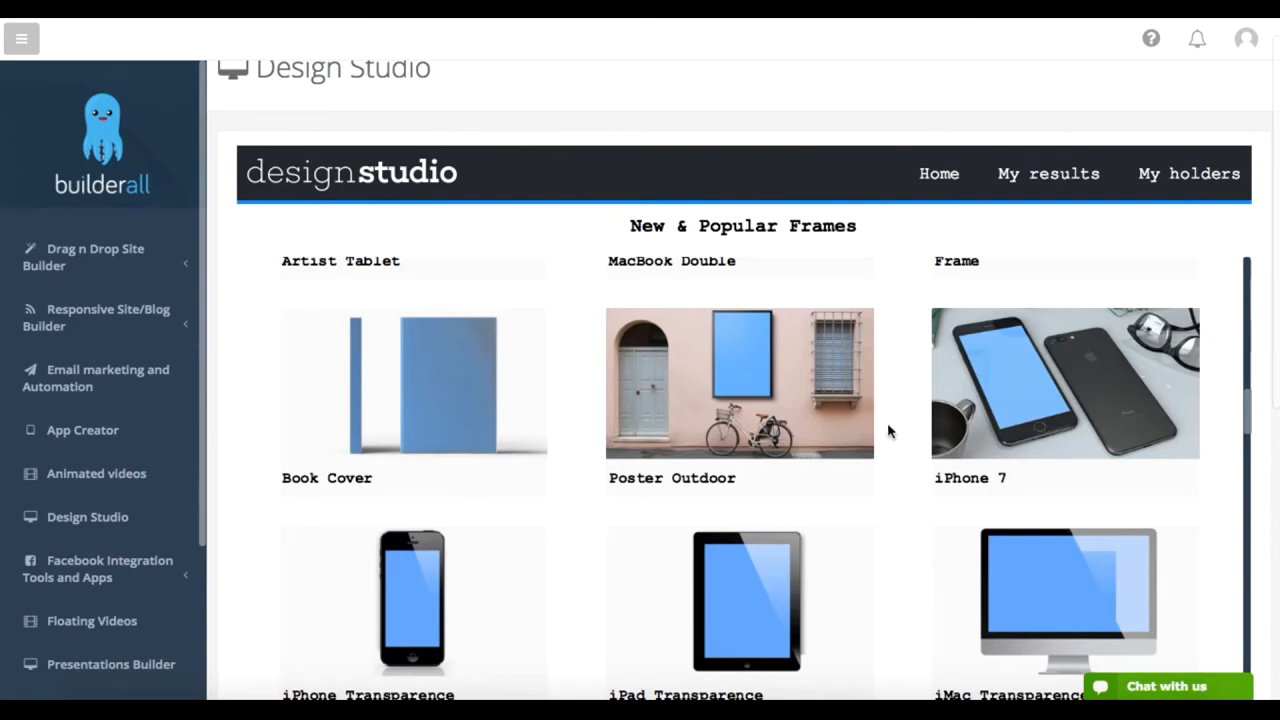
Step: View the saved brand stationery mockup among the custom holders and close it
{"action": "left_click", "coordinate": [1166, 190]}
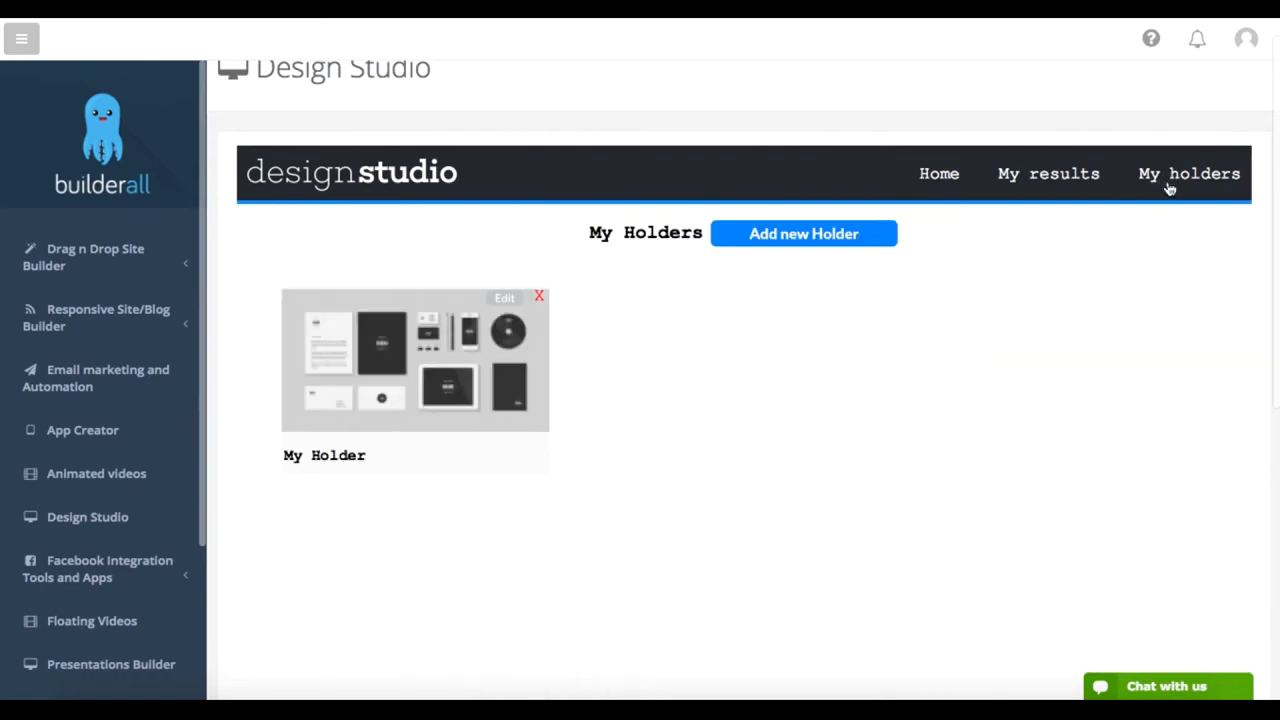
{"action": "left_click", "coordinate": [410, 367]}
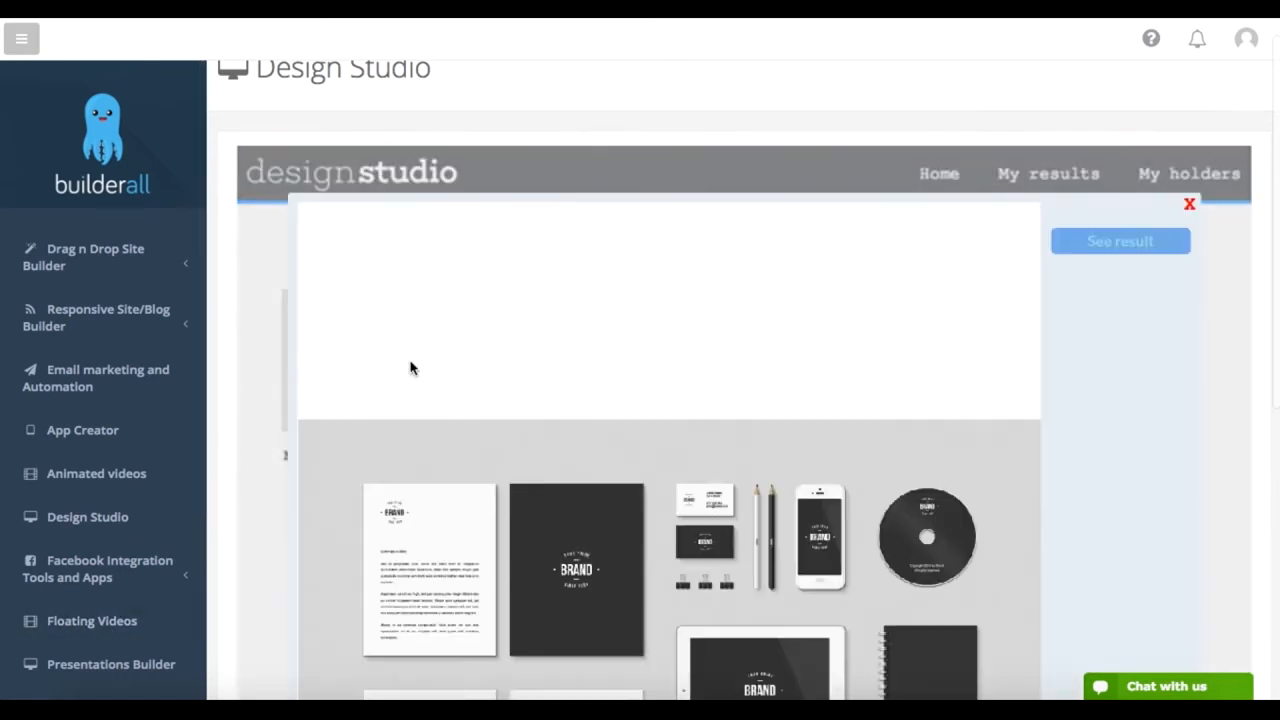
{"action": "scroll", "coordinate": [1047, 324], "scroll_direction": "down", "scroll_amount": 1}
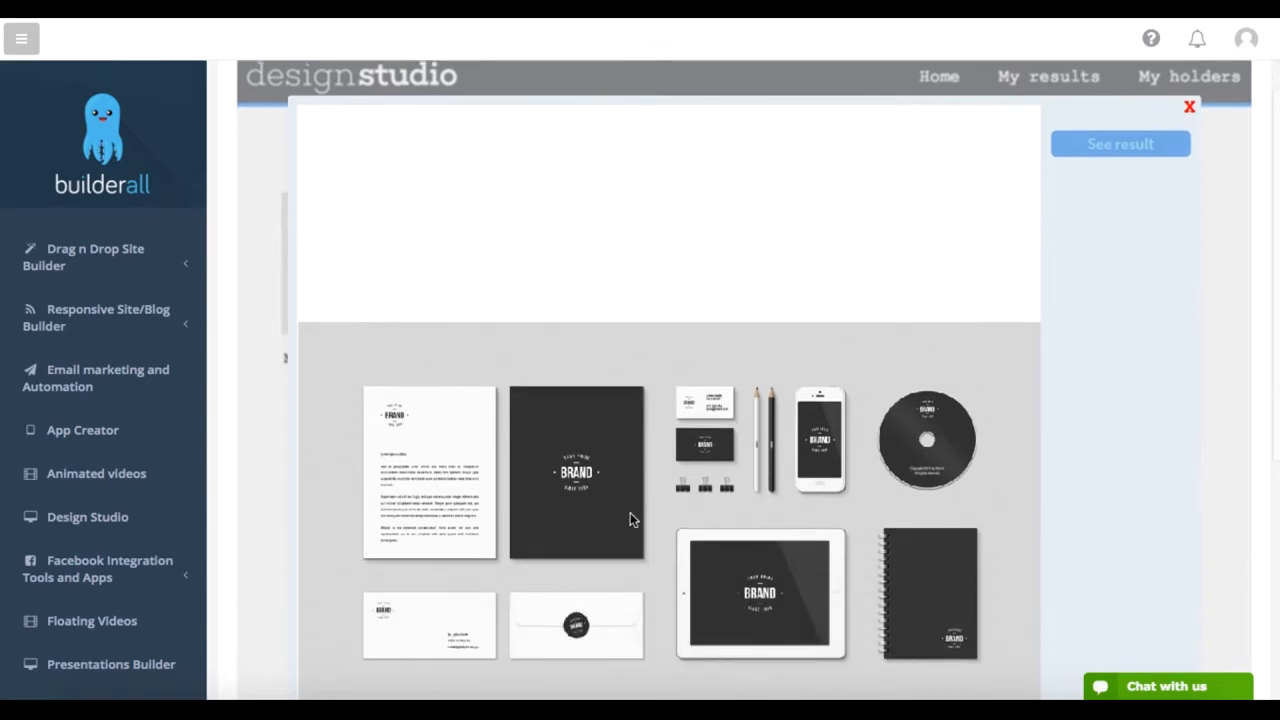
{"action": "left_click", "coordinate": [1189, 107]}
{"action": "scroll", "coordinate": [1190, 112], "scroll_direction": "up", "scroll_amount": 2}
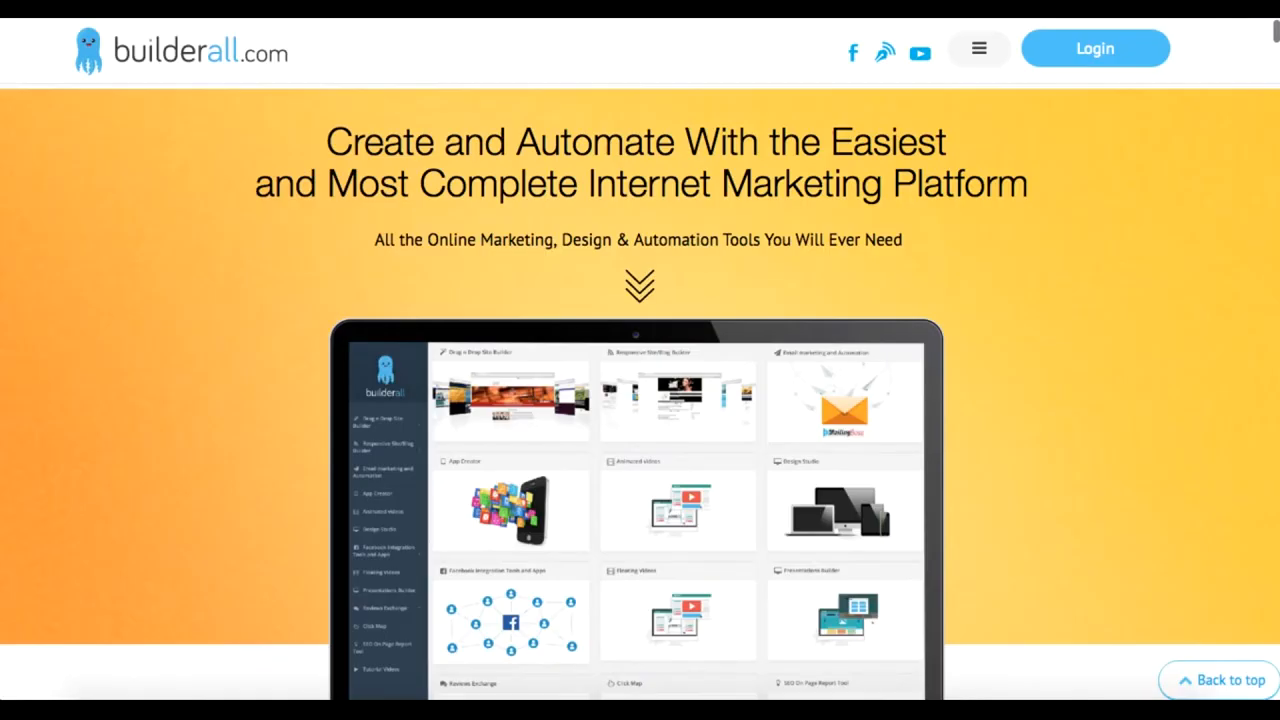
Step: Look through the builderall.com homepage, from the tool descriptions down to the list of included features
{"action": "scroll", "coordinate": [760, 398], "scroll_direction": "down", "scroll_amount": 2}
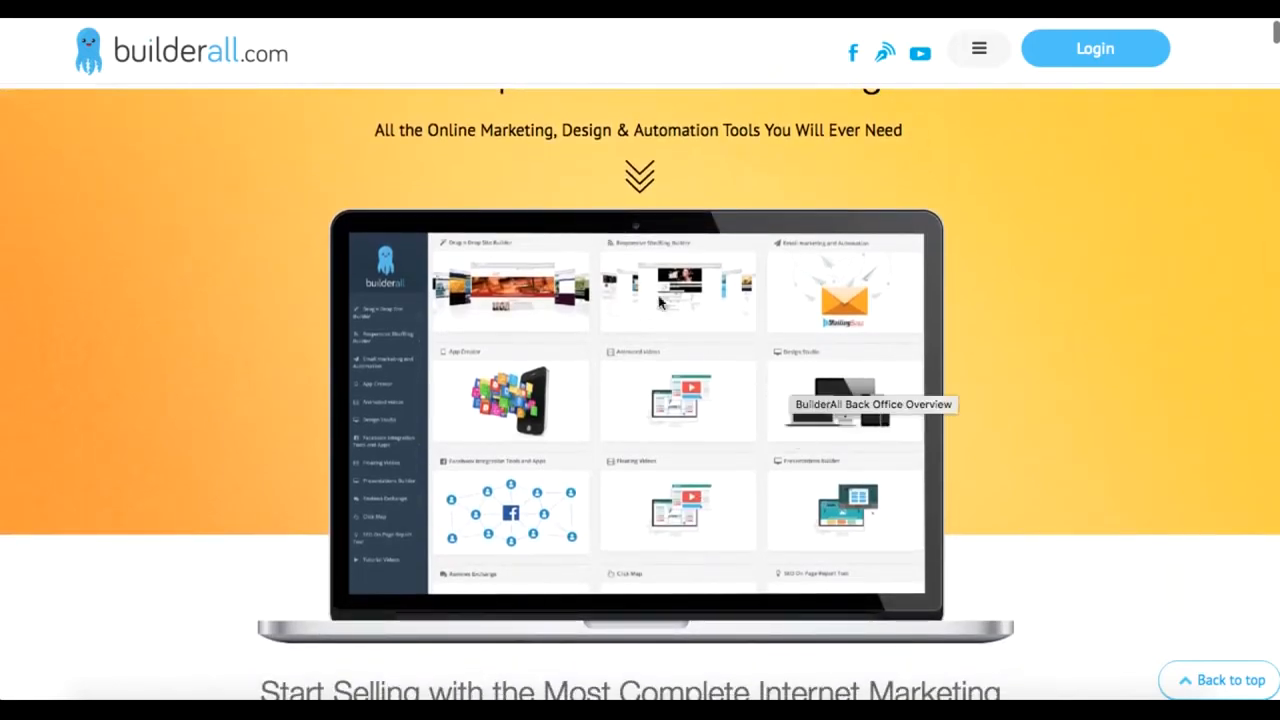
{"action": "scroll", "coordinate": [670, 468], "scroll_direction": "down", "scroll_amount": 20}
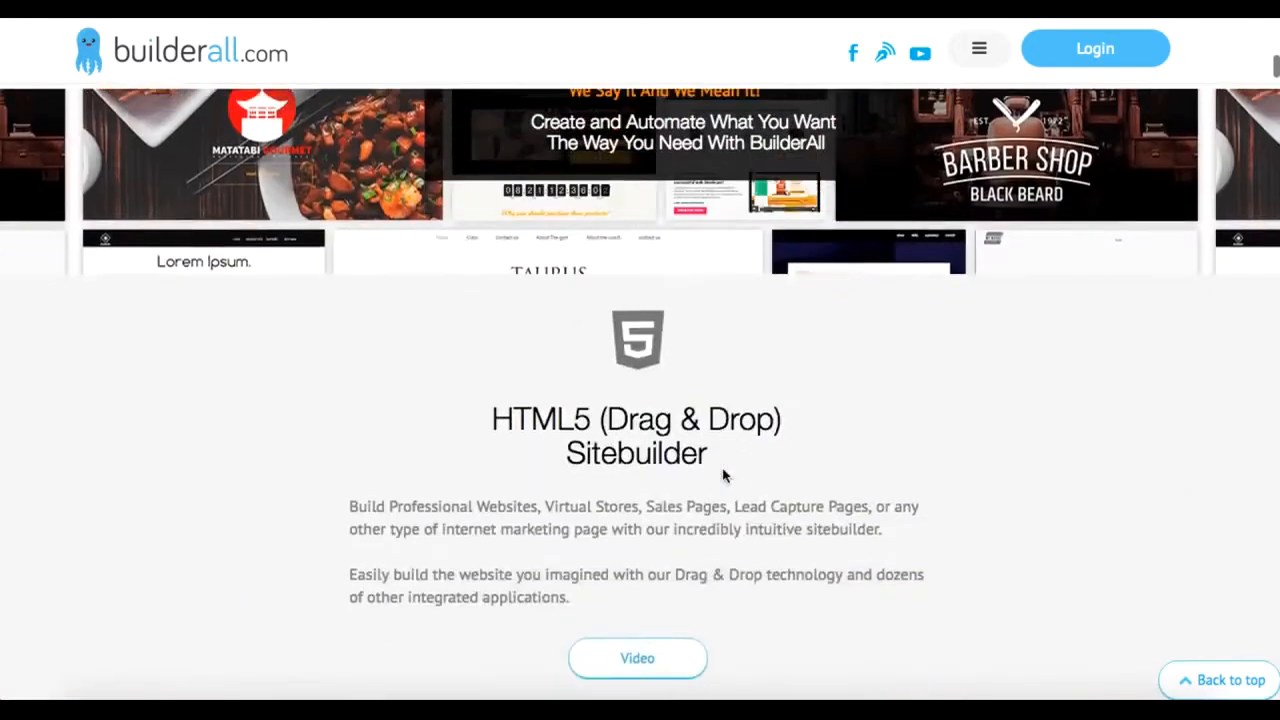
{"action": "scroll", "coordinate": [726, 476], "scroll_direction": "down", "scroll_amount": 20}
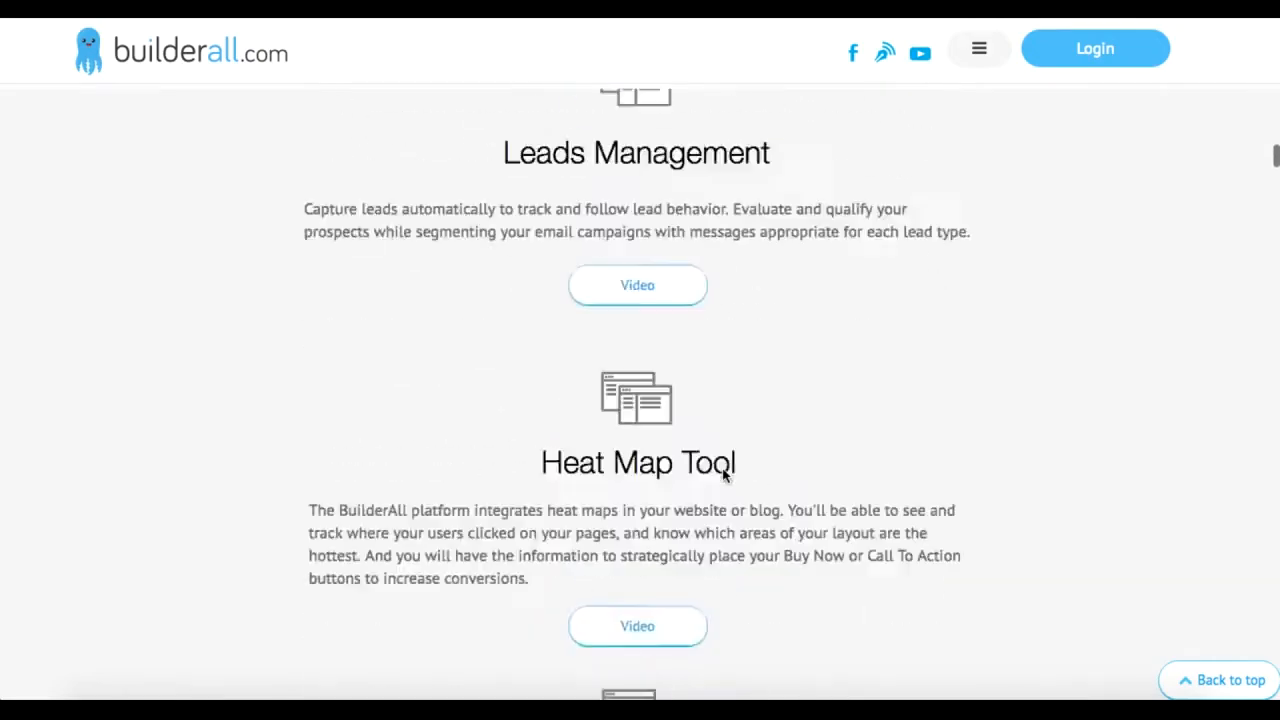
{"action": "scroll", "coordinate": [722, 468], "scroll_direction": "down", "scroll_amount": 6}
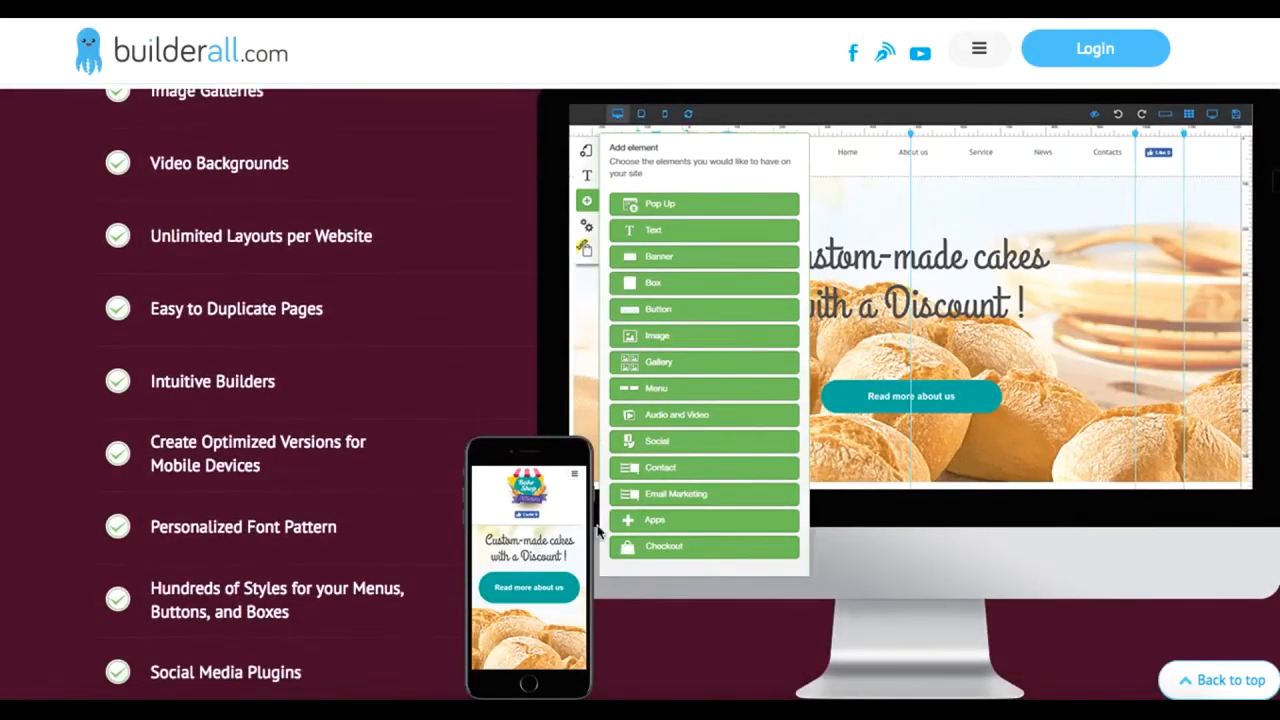
{"action": "scroll", "coordinate": [754, 314], "scroll_direction": "down", "scroll_amount": 14}
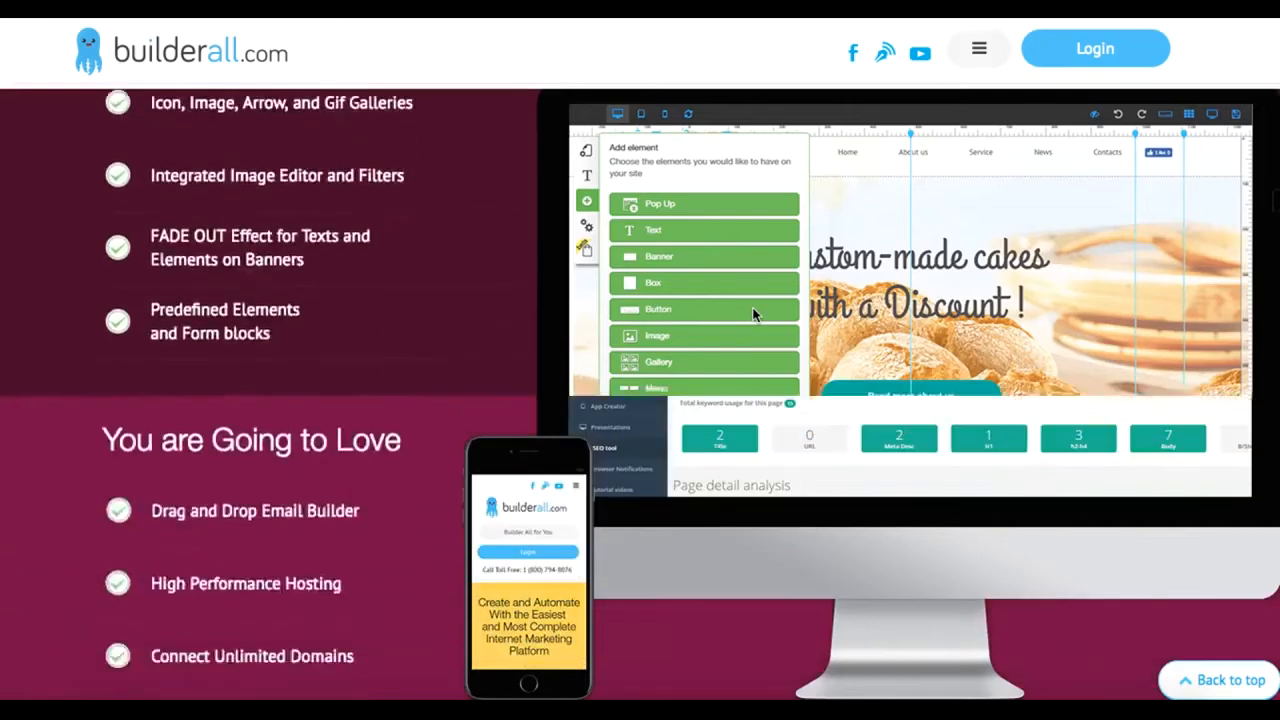
{"action": "scroll", "coordinate": [753, 315], "scroll_direction": "down", "scroll_amount": 2}
{"action": "scroll", "coordinate": [754, 315], "scroll_direction": "down", "scroll_amount": 2}
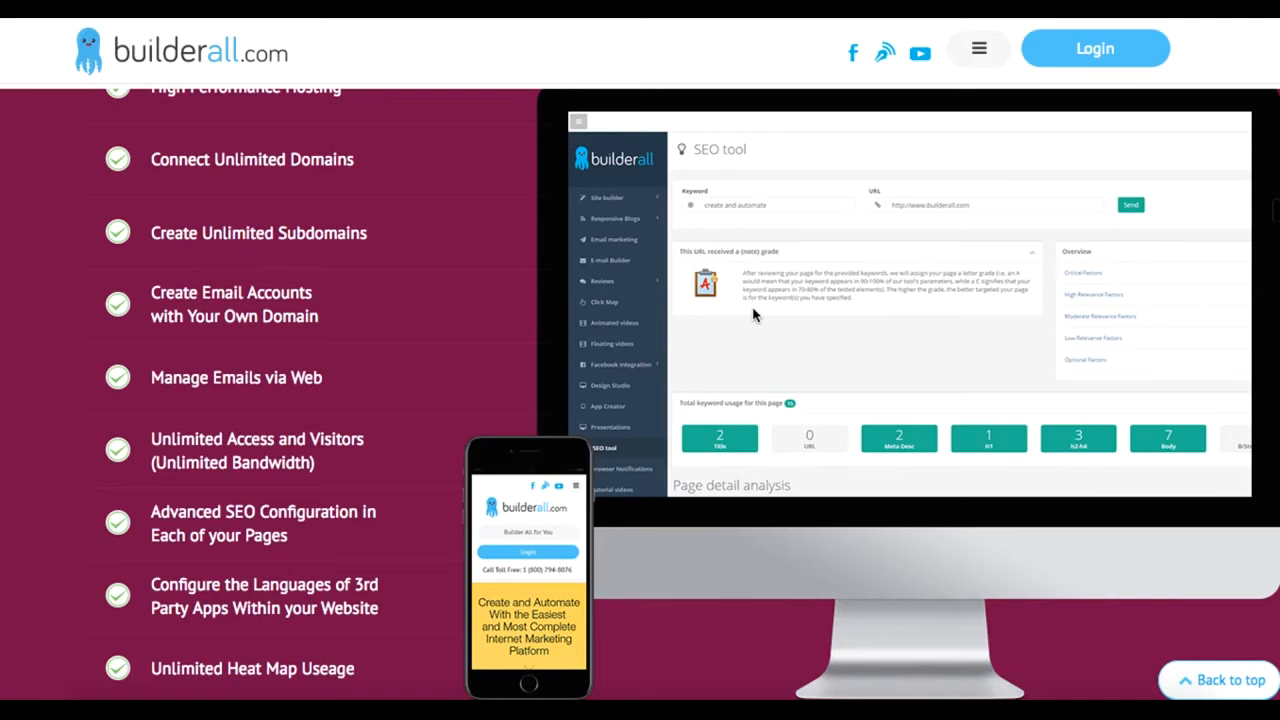
{"action": "scroll", "coordinate": [753, 314], "scroll_direction": "down", "scroll_amount": 3}
{"action": "scroll", "coordinate": [753, 314], "scroll_direction": "up", "scroll_amount": 15}
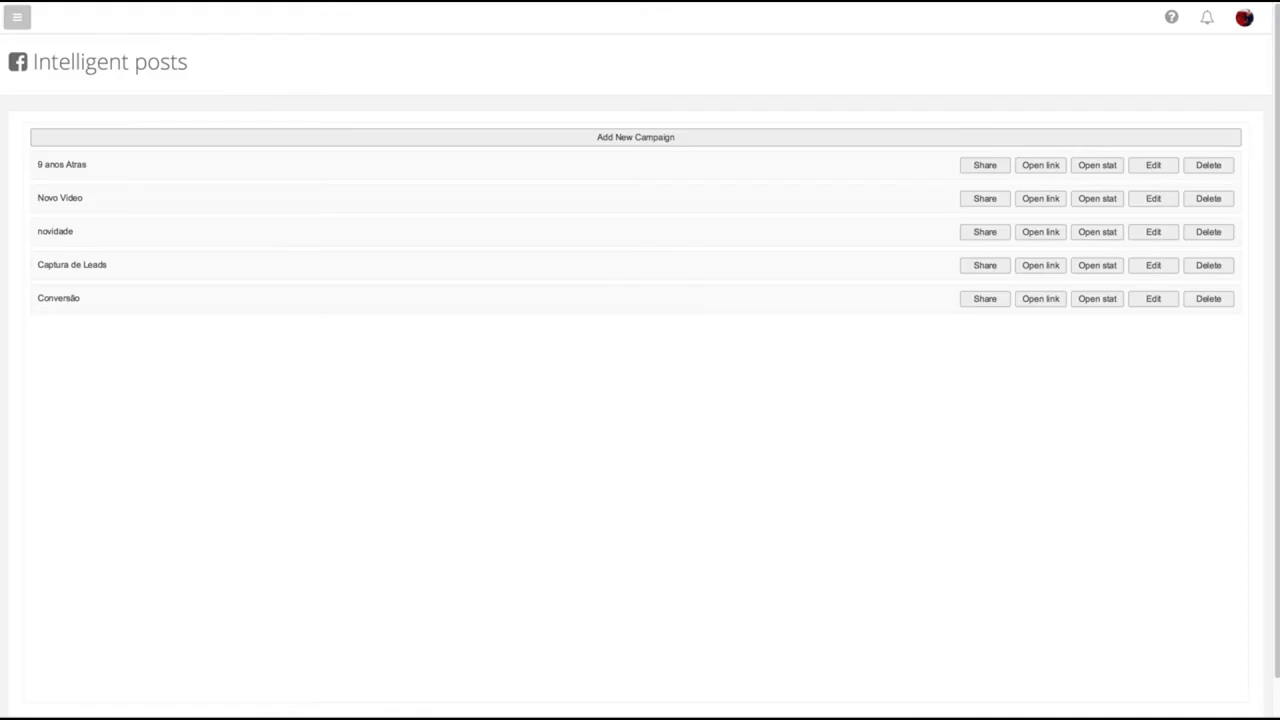
Step: Open the list of Facebook apps from the Facebook integration tools and hide the navigation menu
{"action": "left_click", "coordinate": [18, 19]}
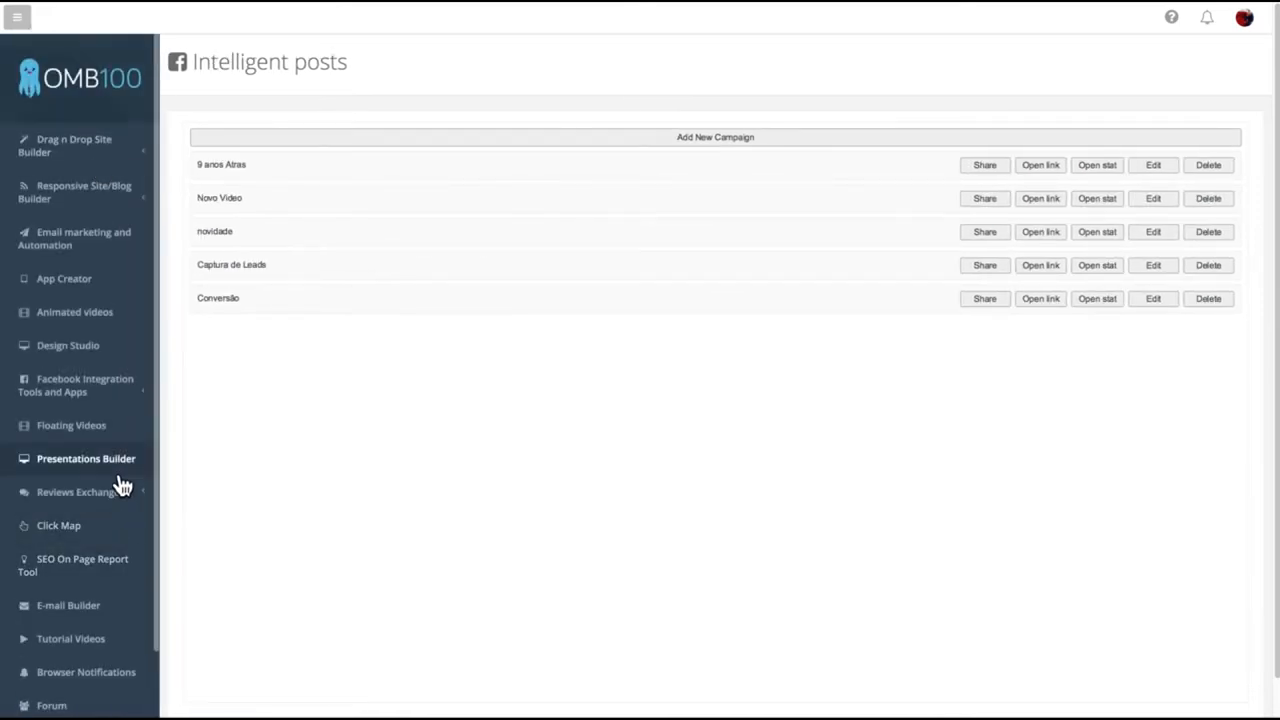
{"action": "left_click", "coordinate": [104, 396]}
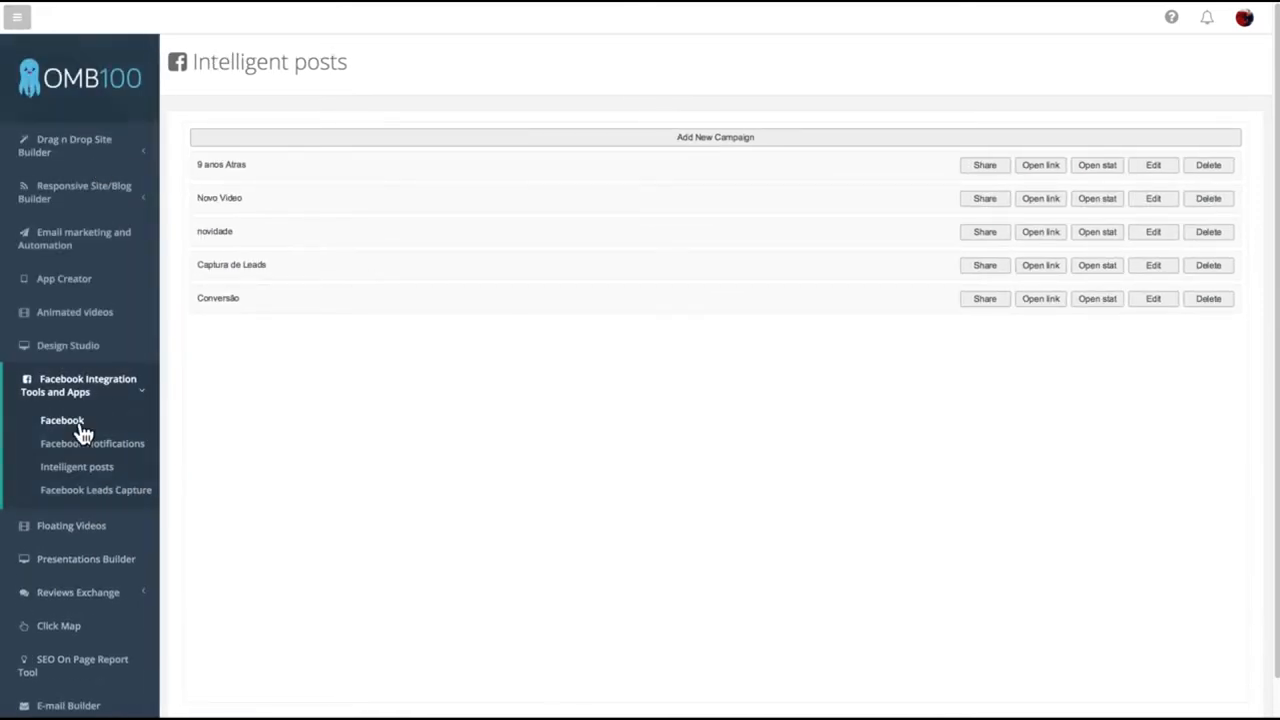
{"action": "left_click", "coordinate": [80, 428]}
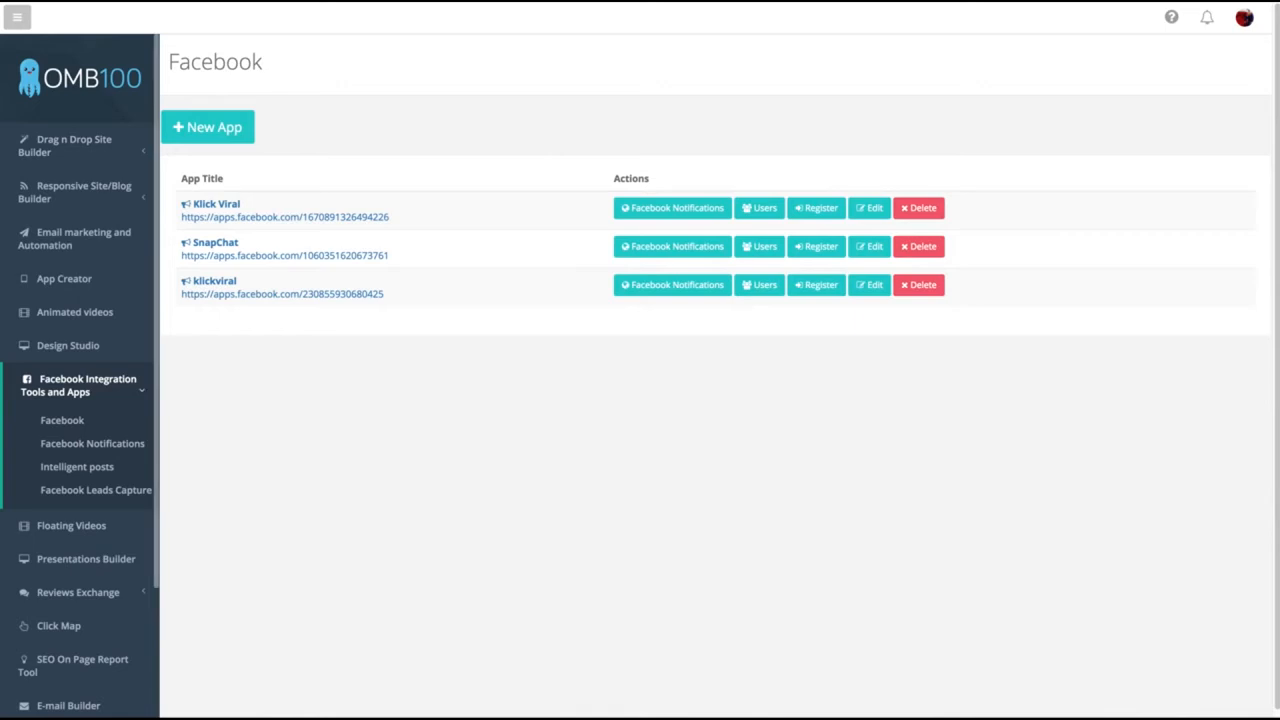
{"action": "left_click", "coordinate": [14, 20]}
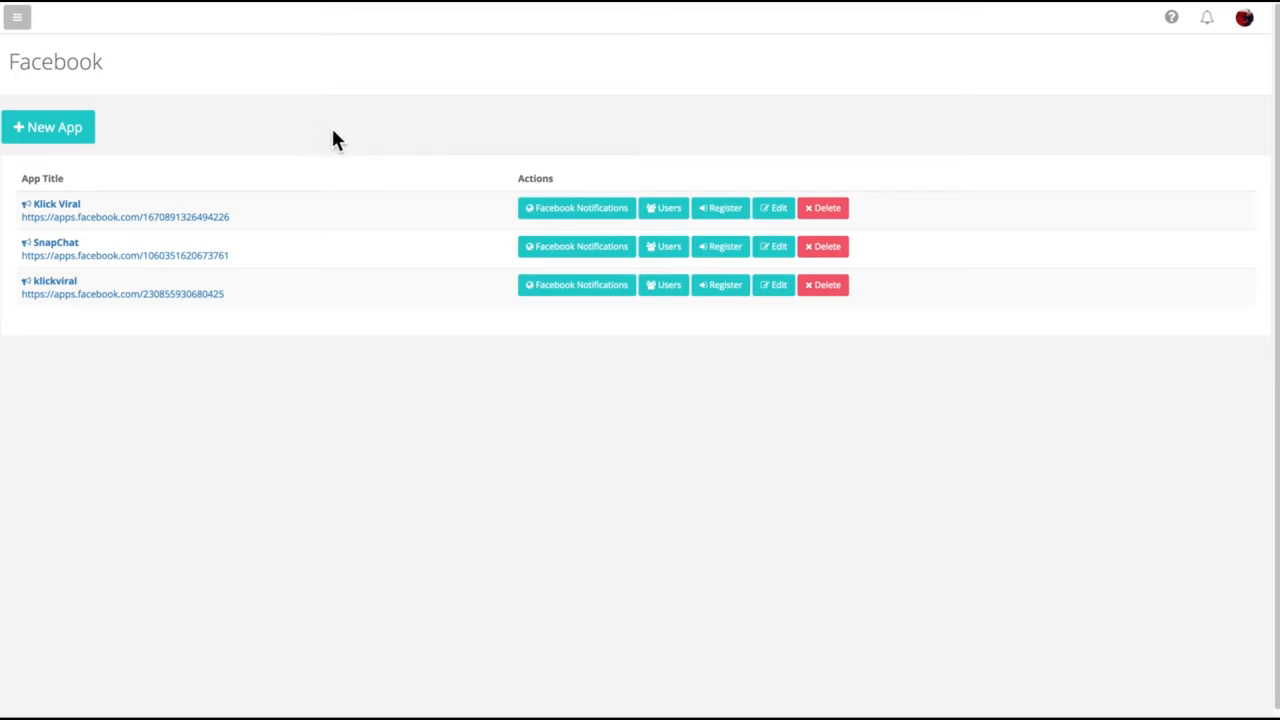
Step: Look over the Klick Viral smartwatch campaign page down to the countdown and choose to log in with Facebook
{"action": "scroll", "coordinate": [333, 130], "scroll_direction": "down", "scroll_amount": 1}
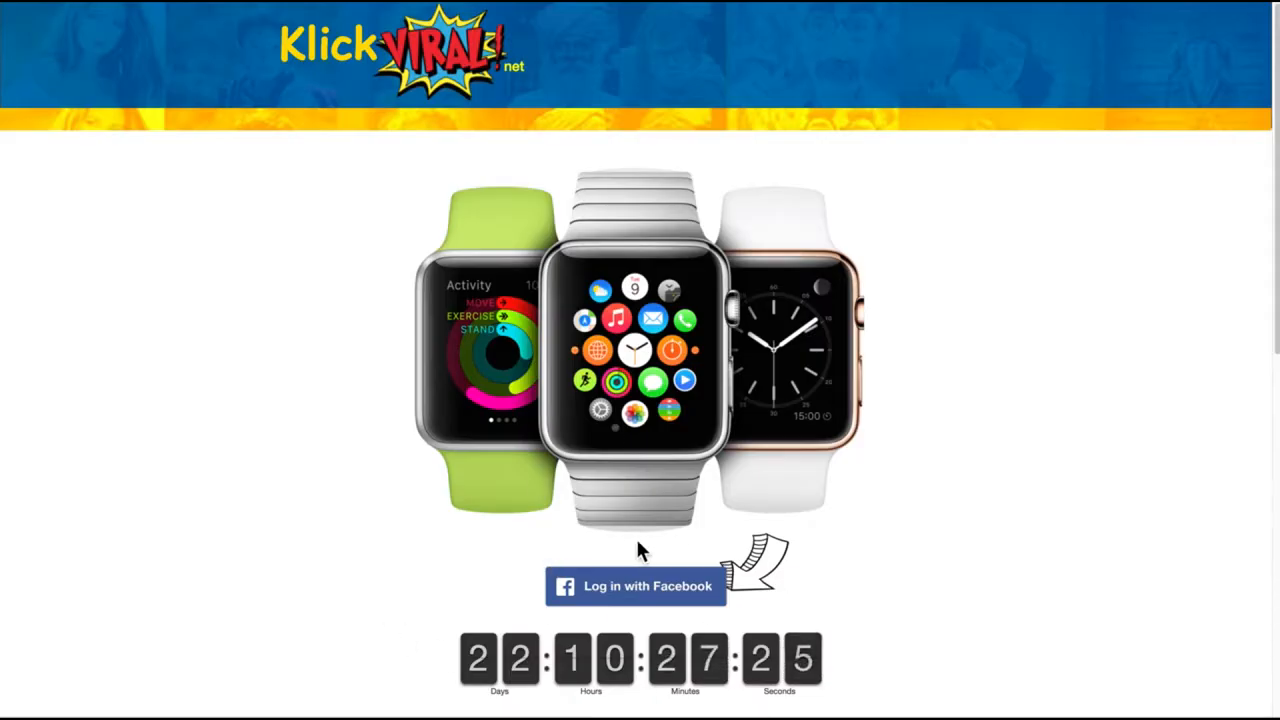
{"action": "scroll", "coordinate": [640, 540], "scroll_direction": "down", "scroll_amount": 1}
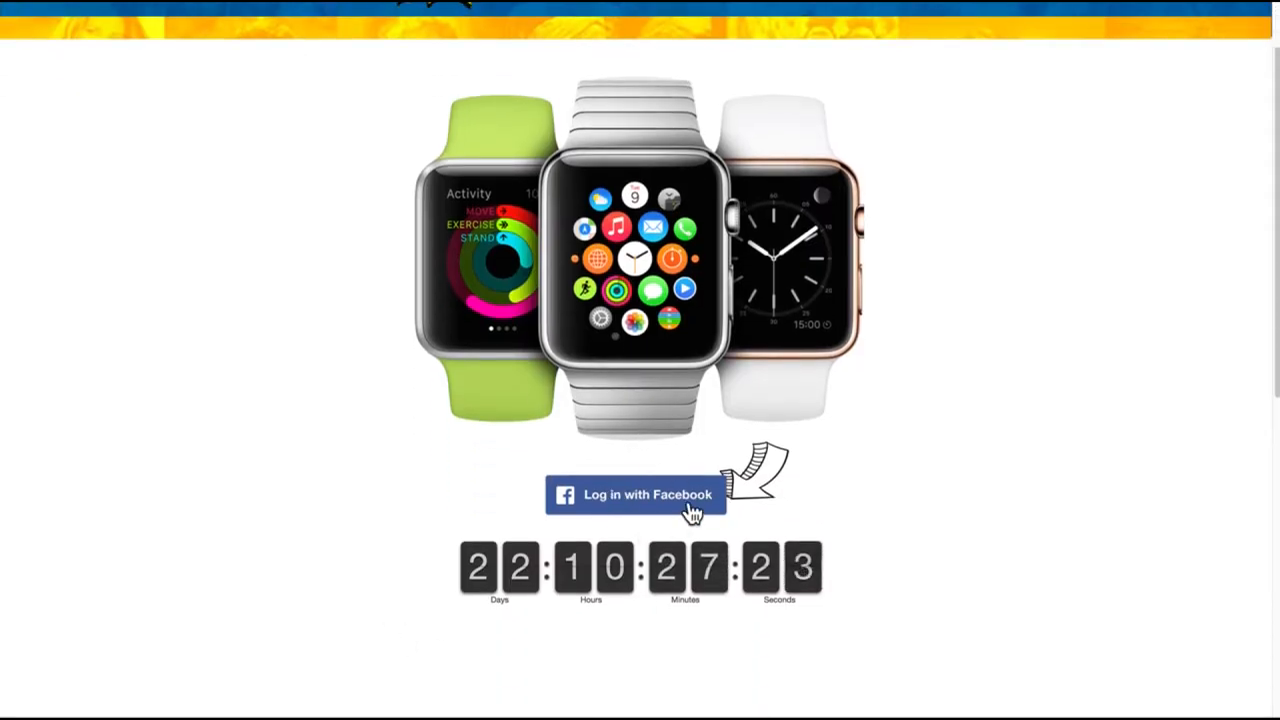
{"action": "left_click", "coordinate": [696, 508]}
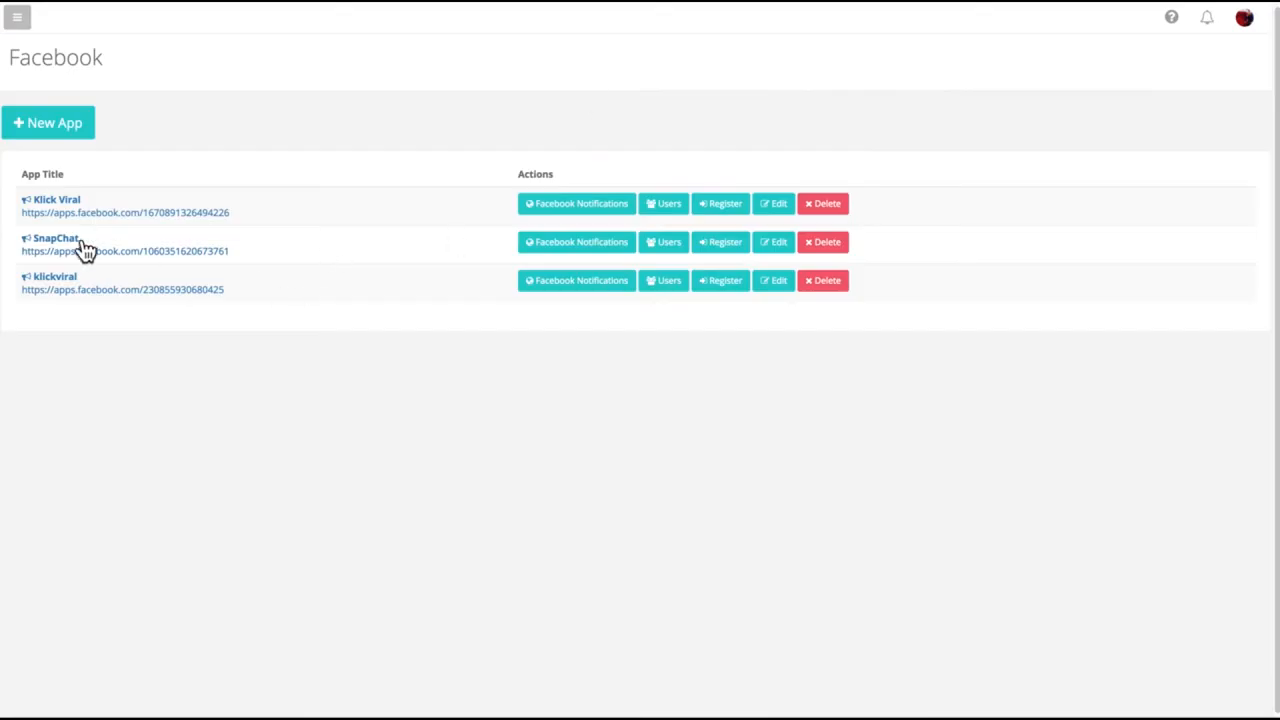
Step: Review the edit settings of the Conversão campaign in Intelligent posts and close them without changes
{"action": "left_click", "coordinate": [17, 17]}
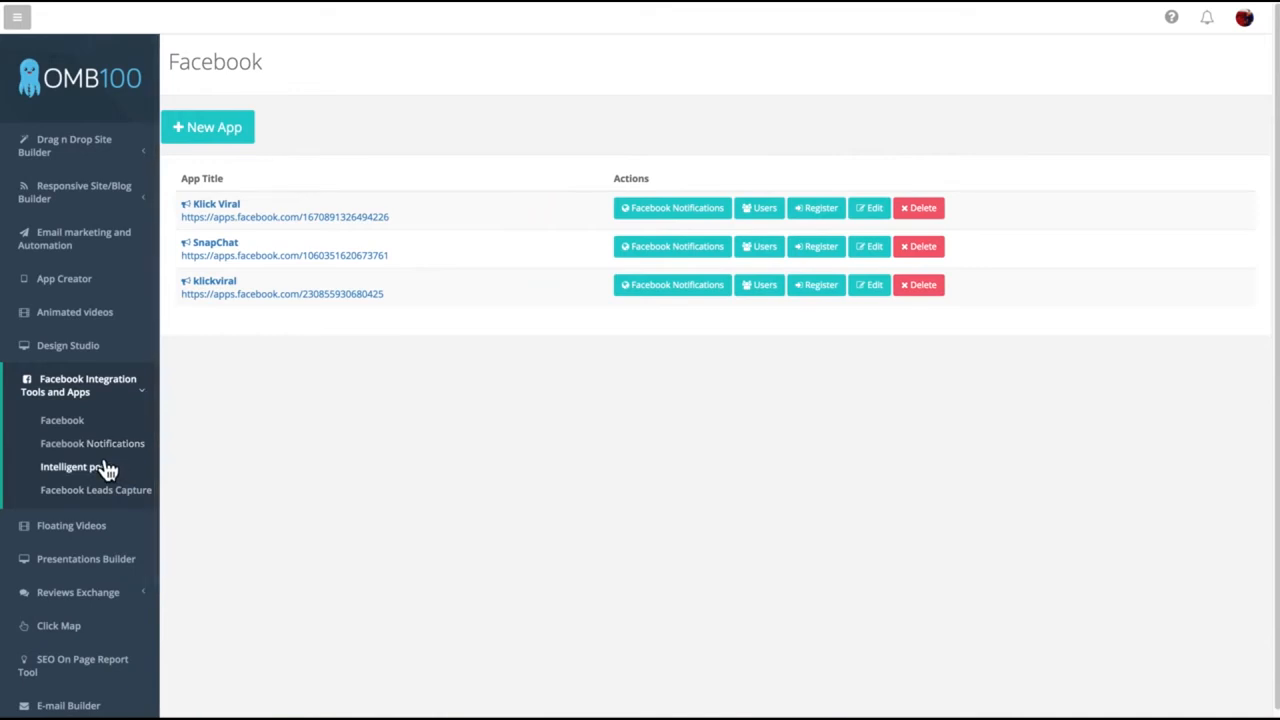
{"action": "left_click", "coordinate": [64, 466]}
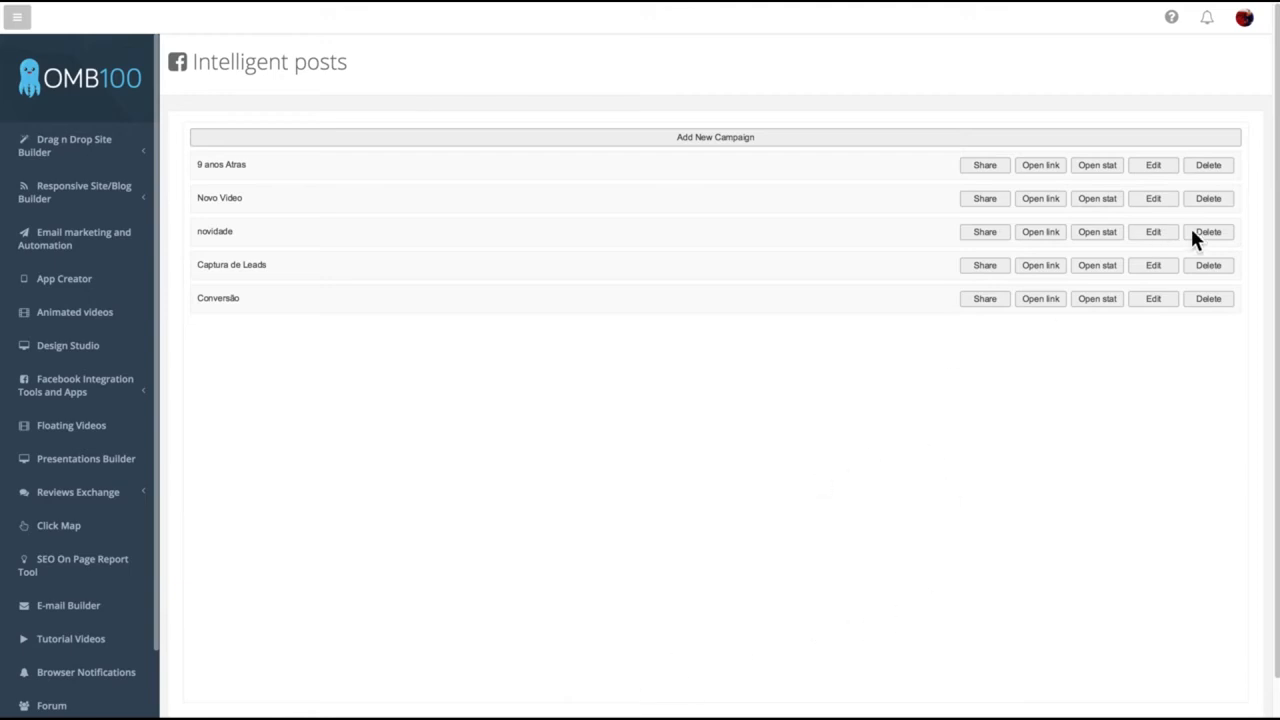
{"action": "left_click", "coordinate": [1164, 297]}
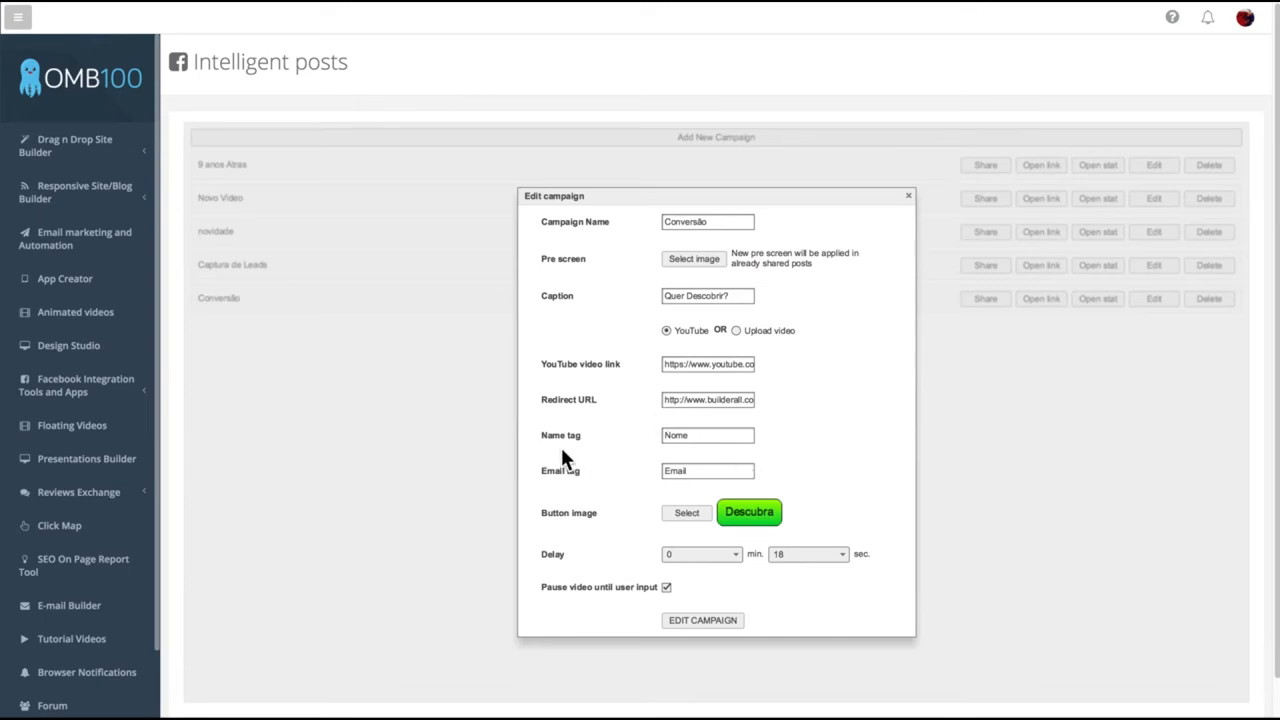
{"action": "scroll", "coordinate": [563, 470], "scroll_direction": "down", "scroll_amount": 1}
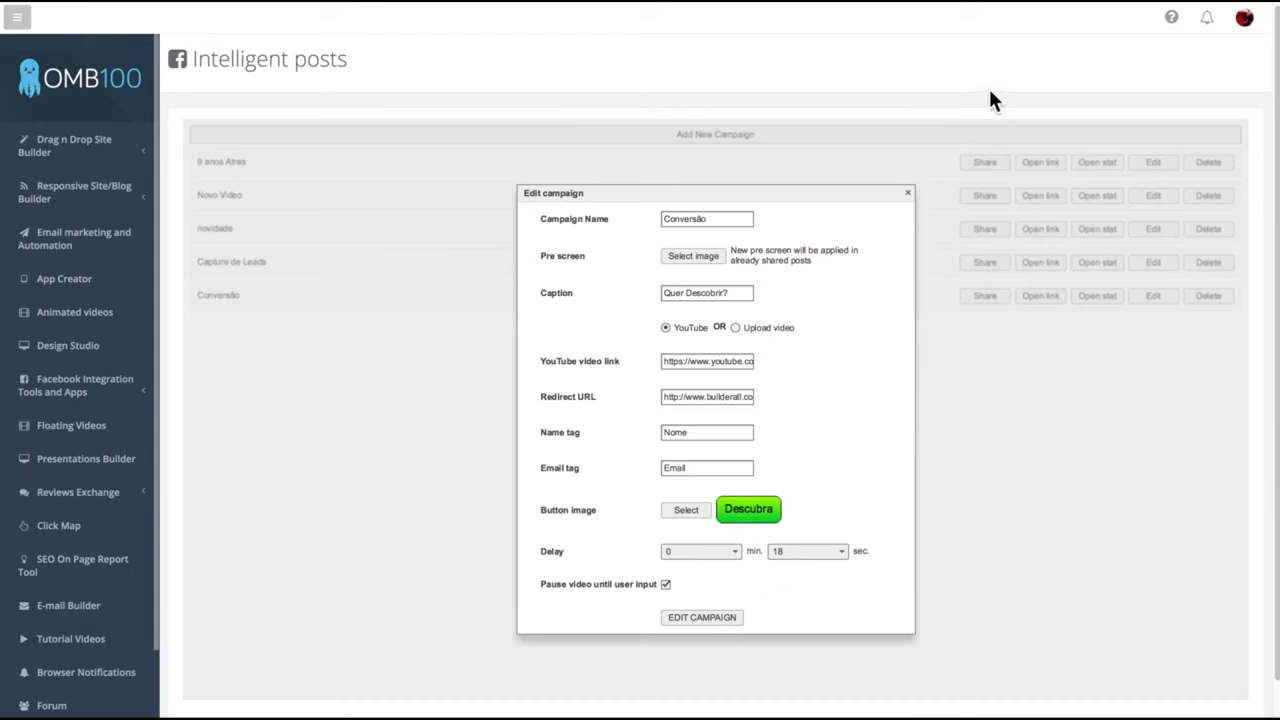
{"action": "left_click", "coordinate": [908, 192]}
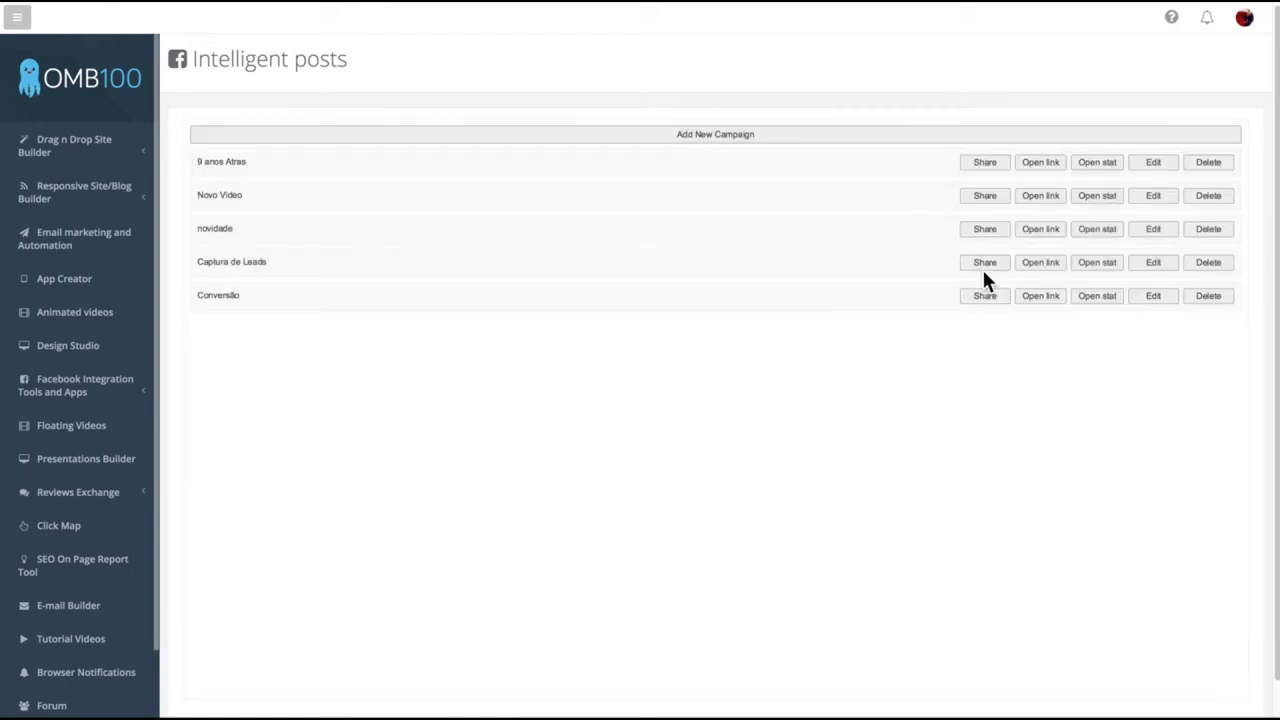
Step: Share the Conversão campaign on the Facebook timeline as a public post with the text "Test"
{"action": "left_click", "coordinate": [984, 295]}
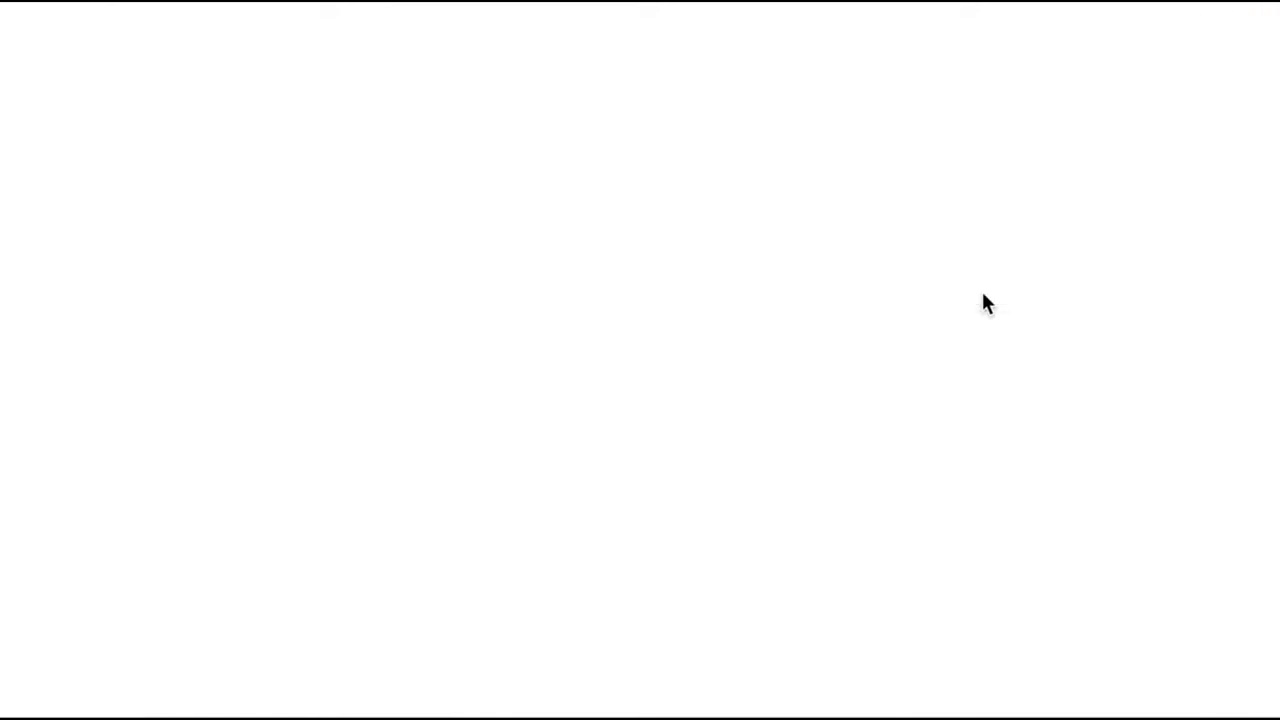
{"action": "type", "text": "Test"}
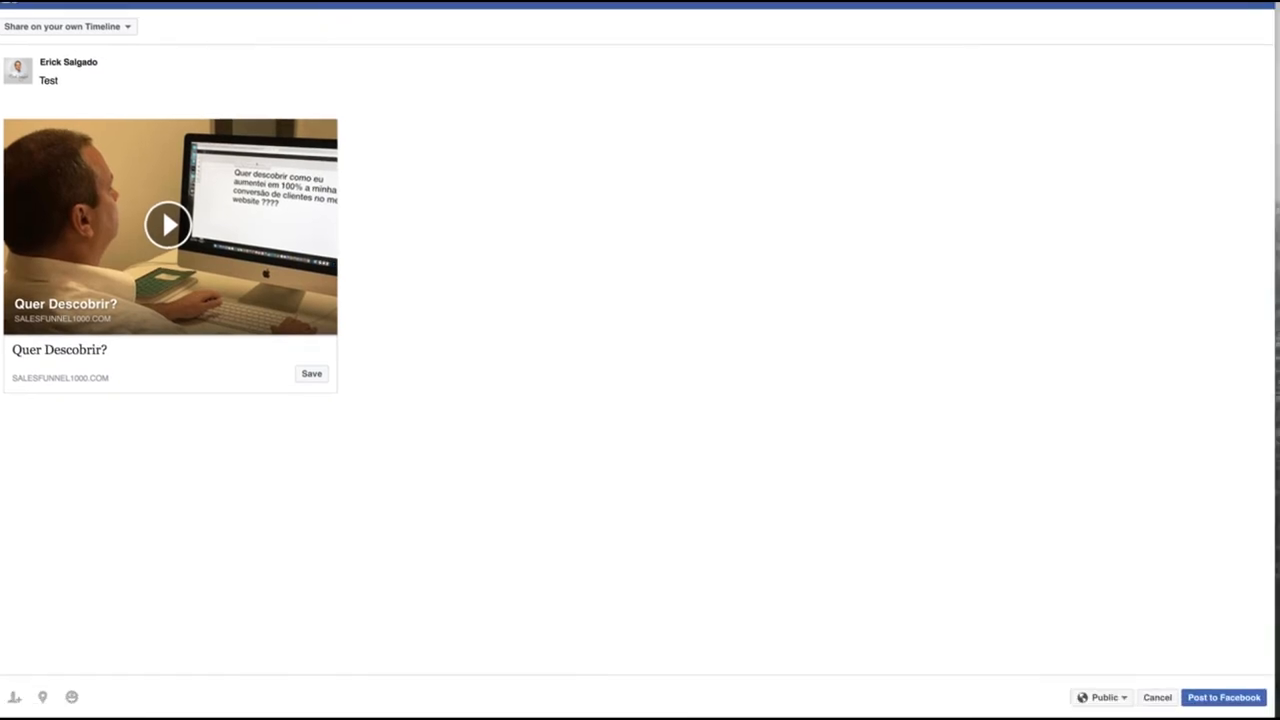
{"action": "left_click", "coordinate": [1224, 697]}
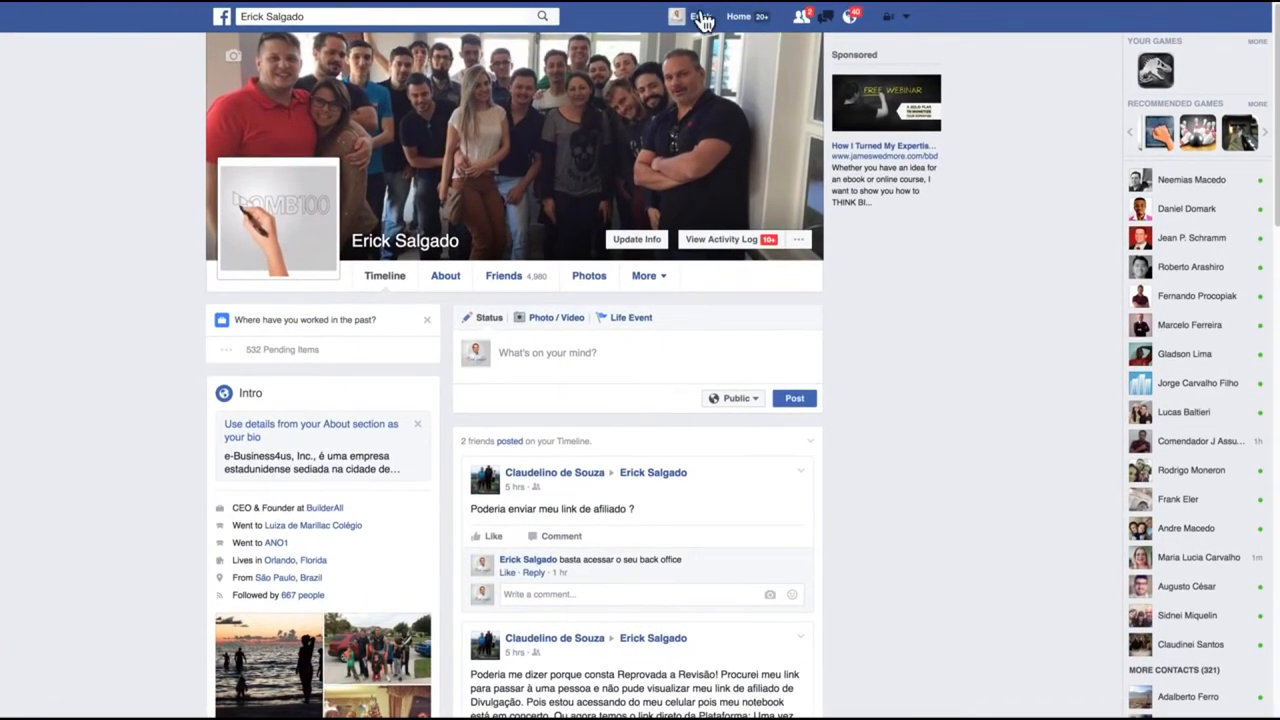
Step: Find the new "Test" post on the Facebook profile timeline, play its video and examine the lead capture form
{"action": "left_click", "coordinate": [703, 20]}
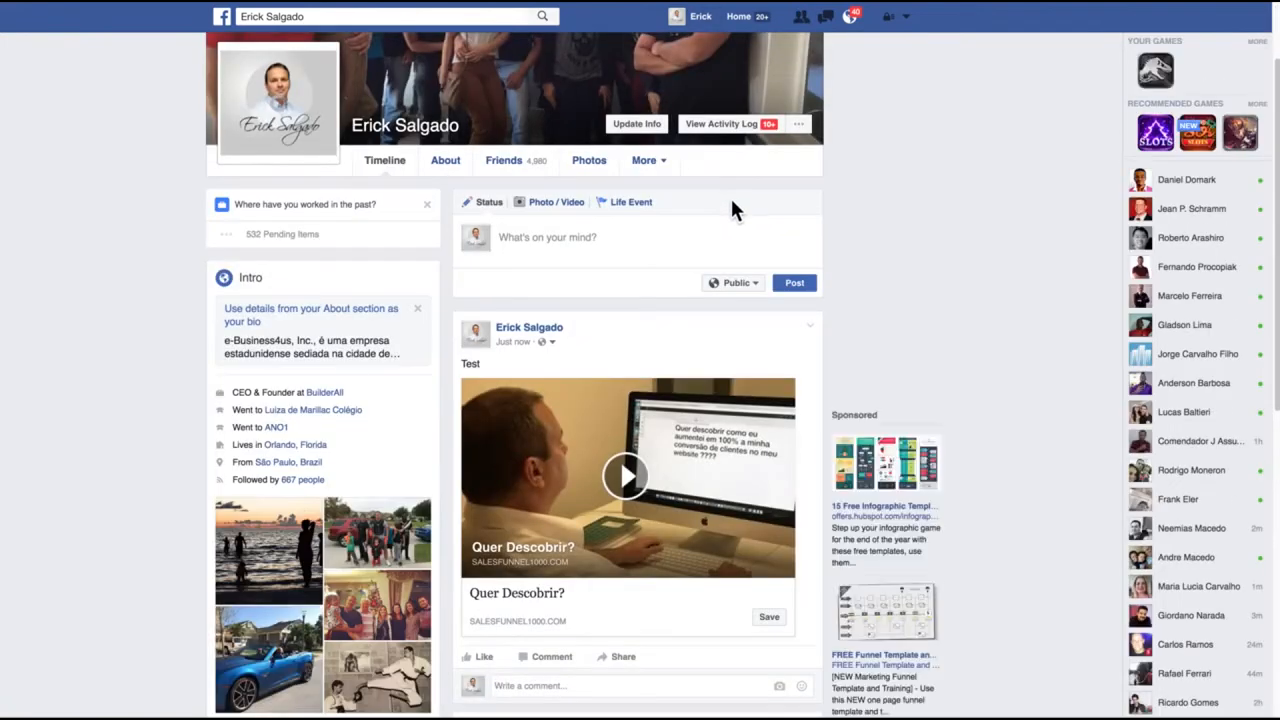
{"action": "scroll", "coordinate": [630, 405], "scroll_direction": "down", "scroll_amount": 1}
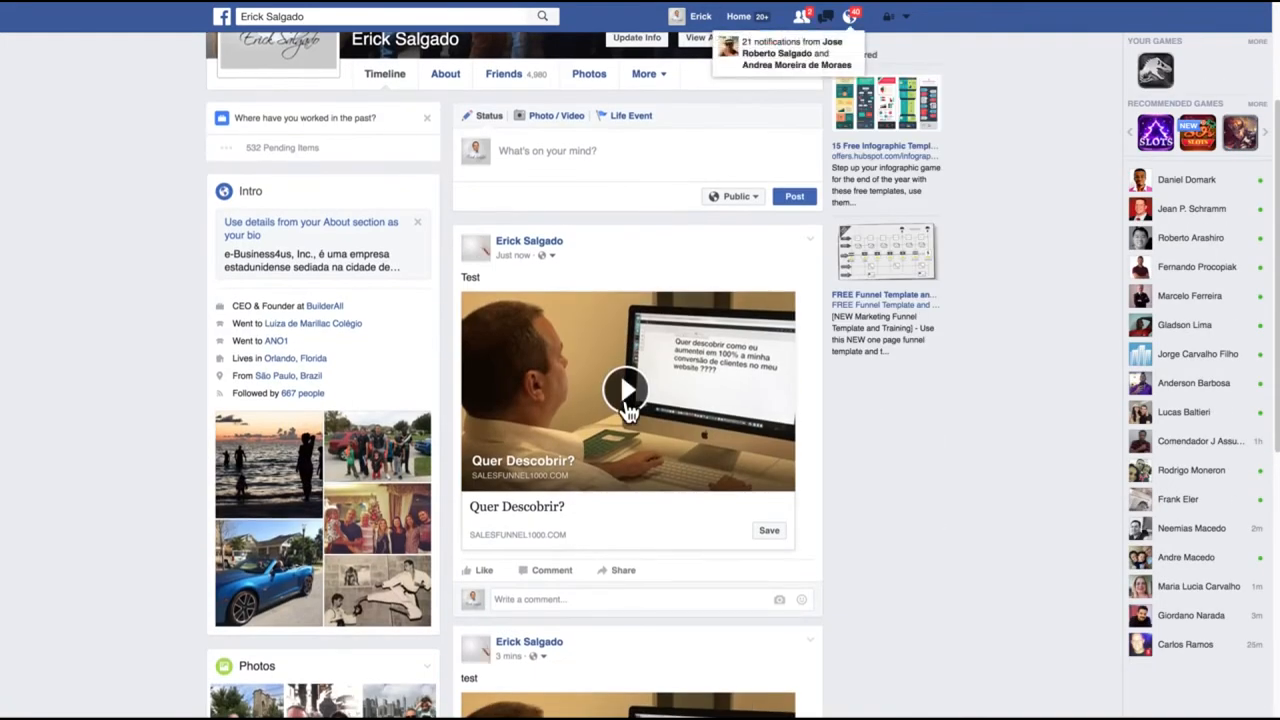
{"action": "left_click", "coordinate": [628, 392]}
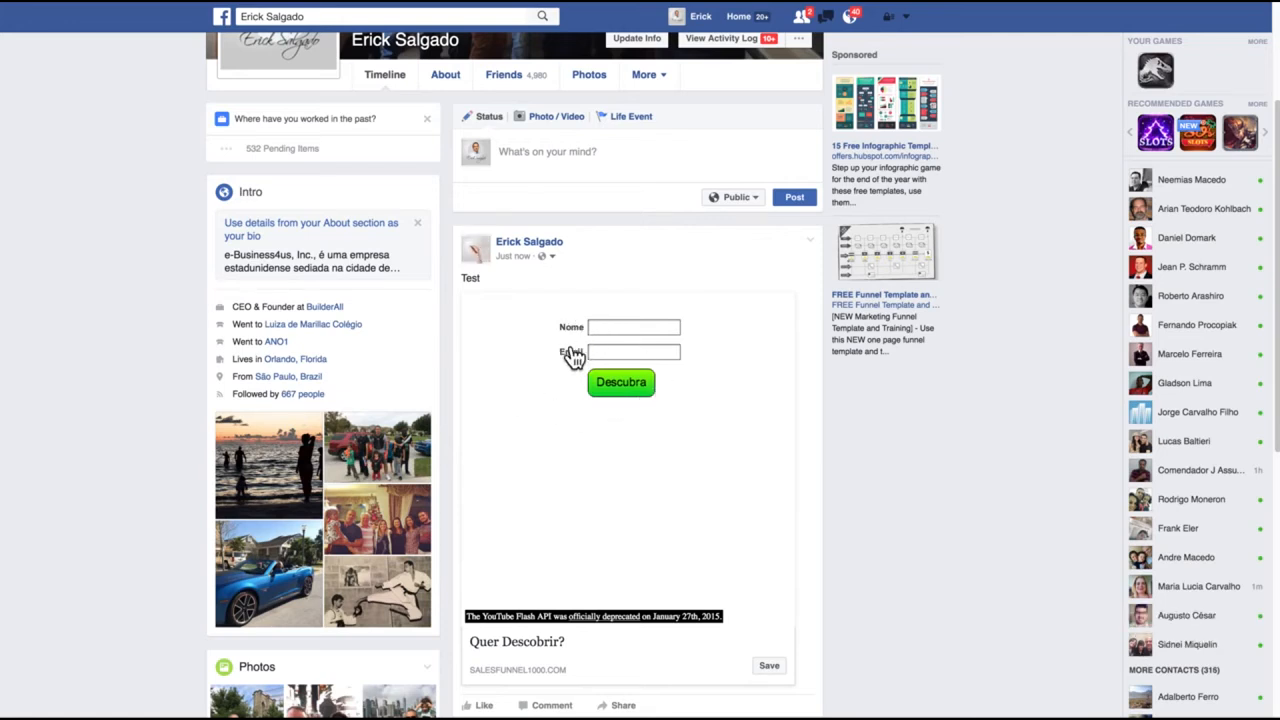
{"action": "scroll", "coordinate": [584, 418], "scroll_direction": "down", "scroll_amount": 1}
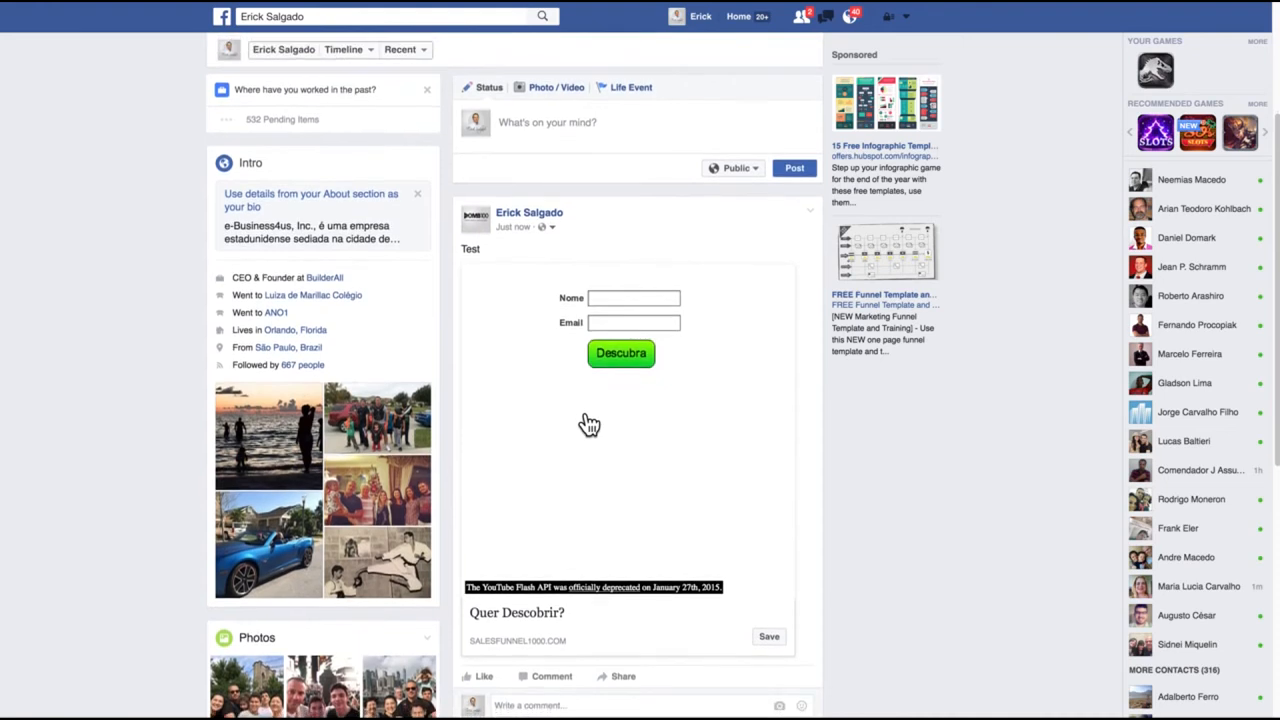
{"action": "scroll", "coordinate": [726, 620], "scroll_direction": "up", "scroll_amount": 2}
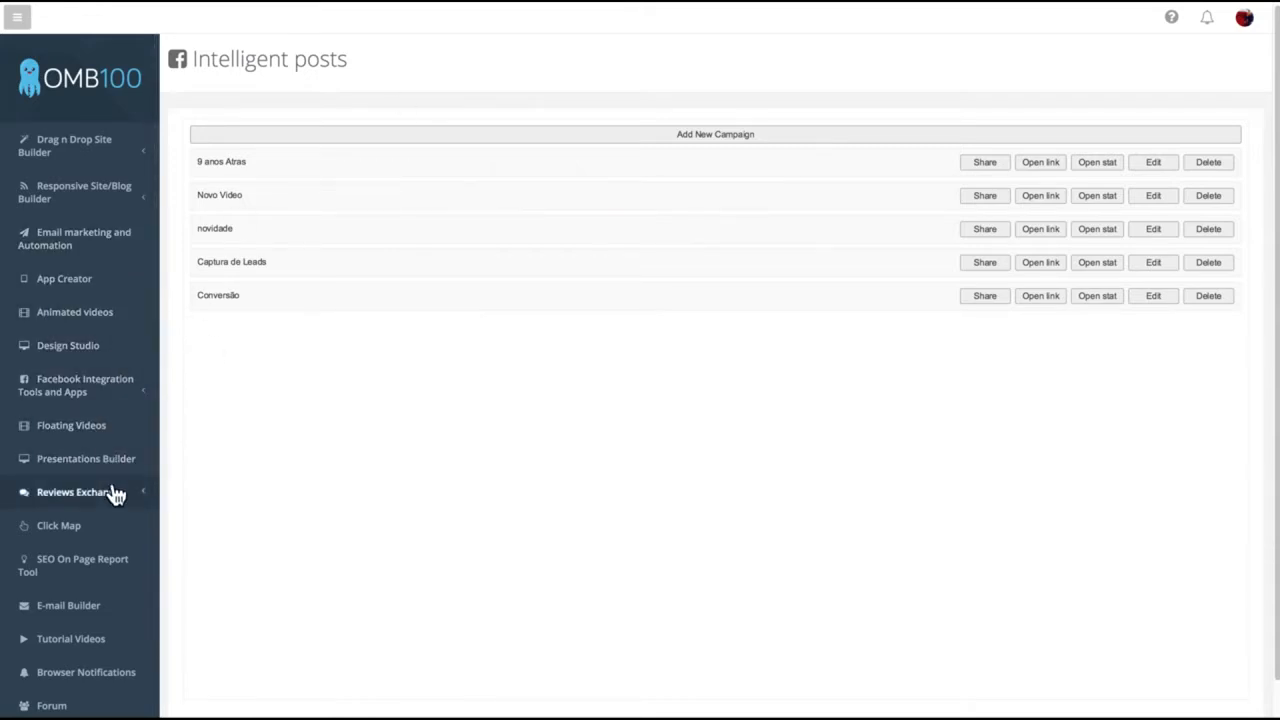
Step: Open the My sites list of the Drag n Drop Site Builder and look through the websites
{"action": "scroll", "coordinate": [127, 145], "scroll_direction": "down", "scroll_amount": 1}
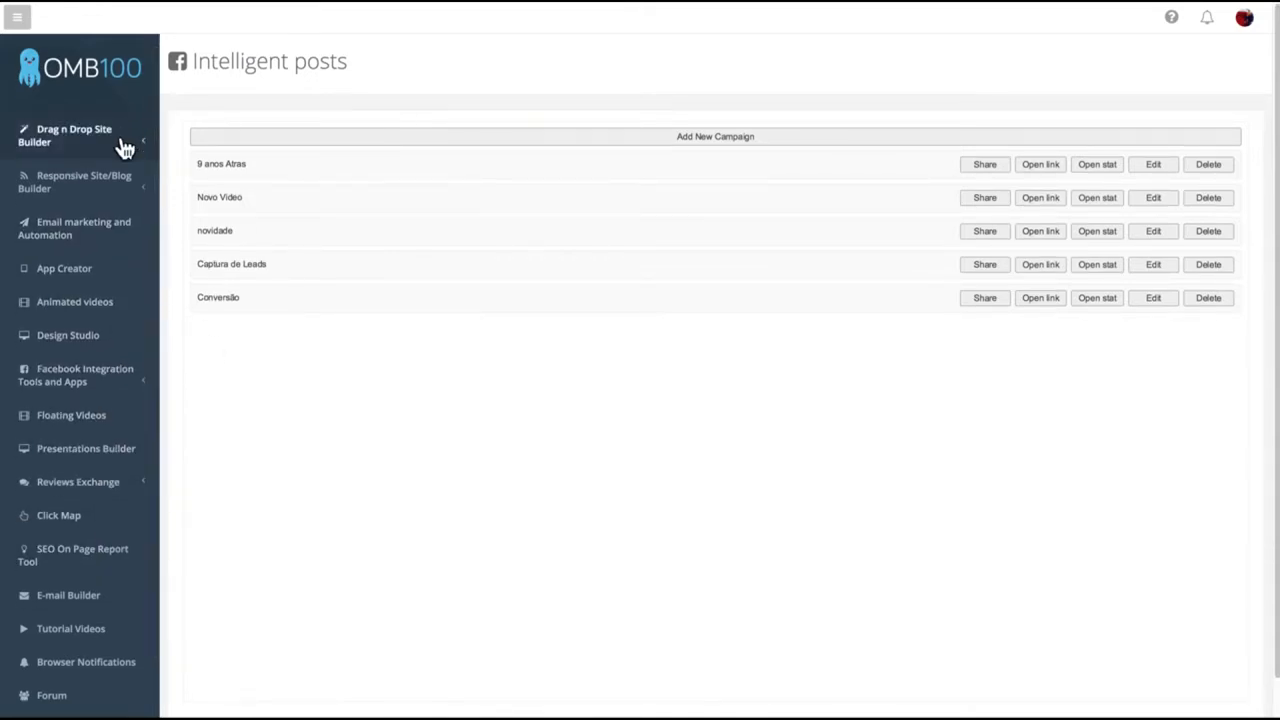
{"action": "scroll", "coordinate": [70, 428], "scroll_direction": "down", "scroll_amount": 1}
{"action": "scroll", "coordinate": [80, 424], "scroll_direction": "up", "scroll_amount": 2}
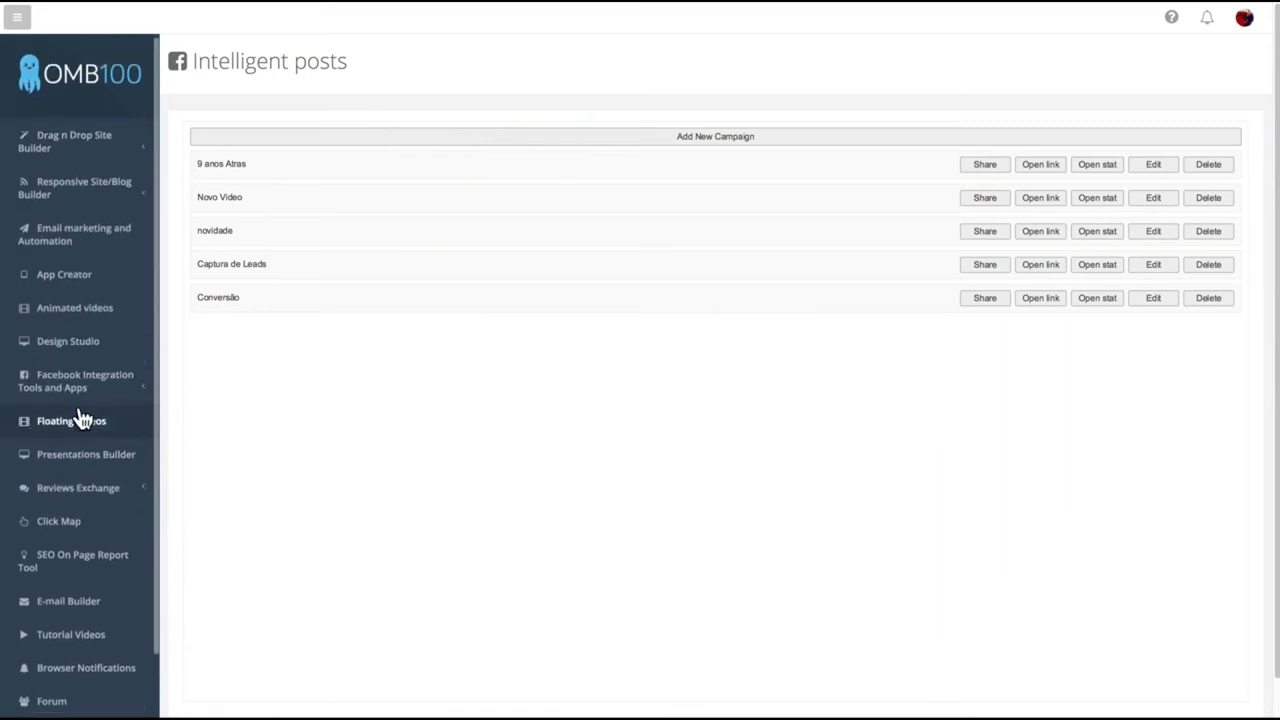
{"action": "left_click", "coordinate": [108, 152]}
{"action": "left_click", "coordinate": [66, 182]}
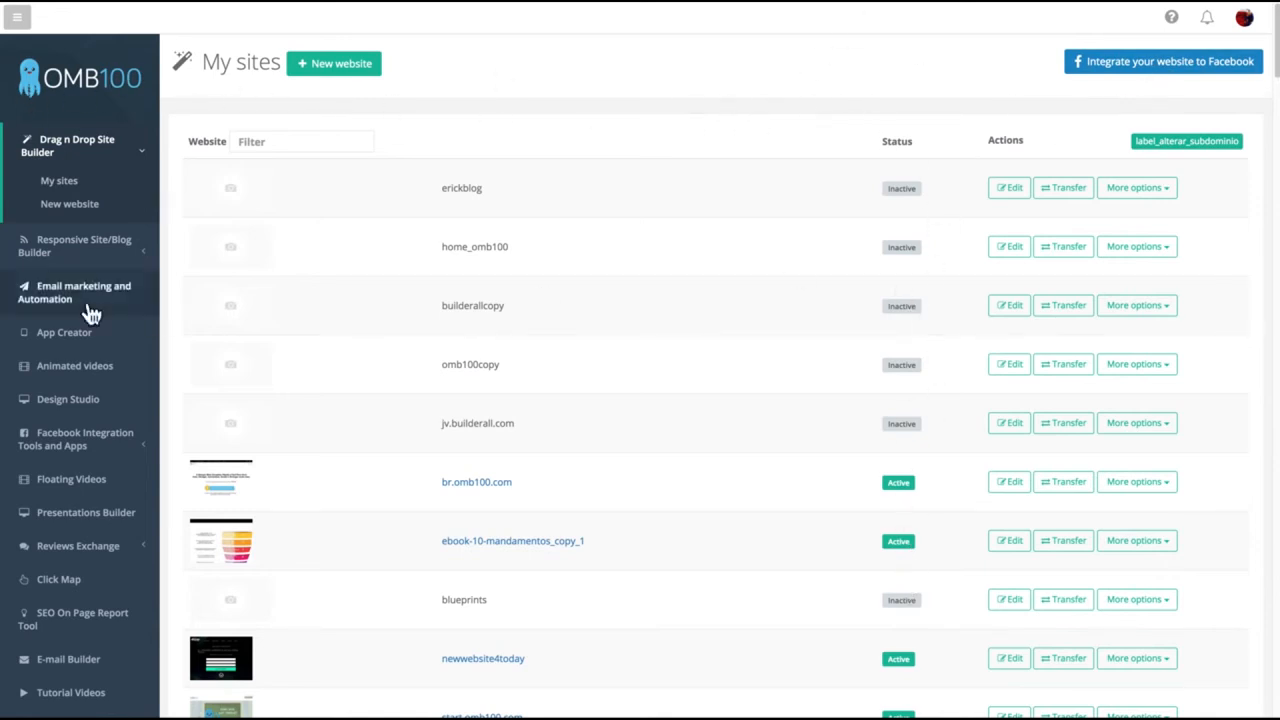
{"action": "scroll", "coordinate": [728, 480], "scroll_direction": "down", "scroll_amount": 2}
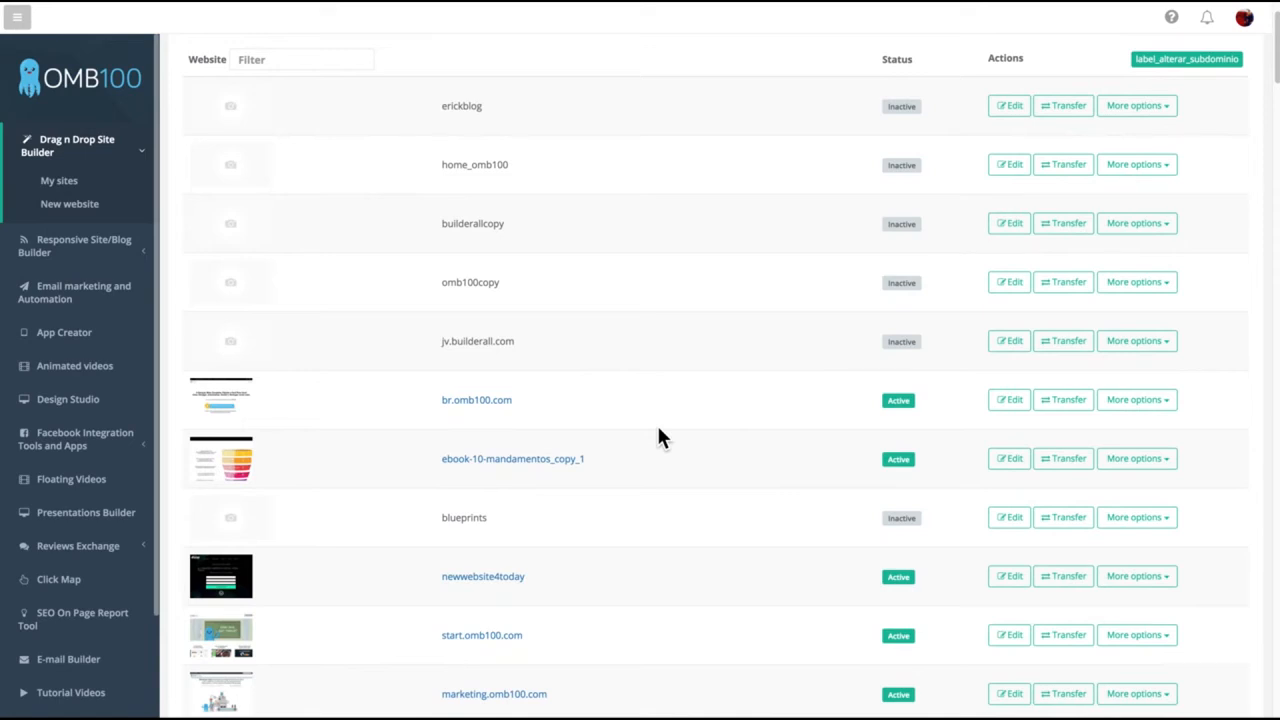
{"action": "scroll", "coordinate": [660, 430], "scroll_direction": "up", "scroll_amount": 2}
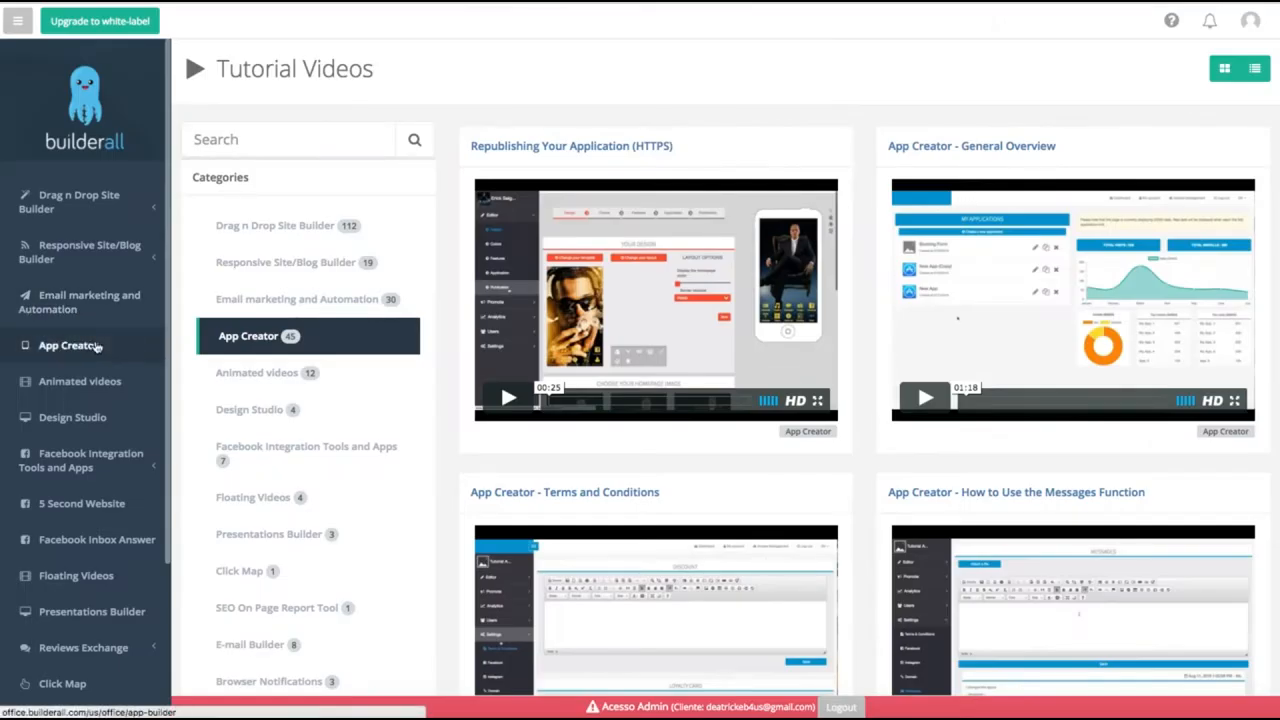
Step: Create a new application named "New App" in the App Creator
{"action": "scroll", "coordinate": [80, 345], "scroll_direction": "down", "scroll_amount": 1}
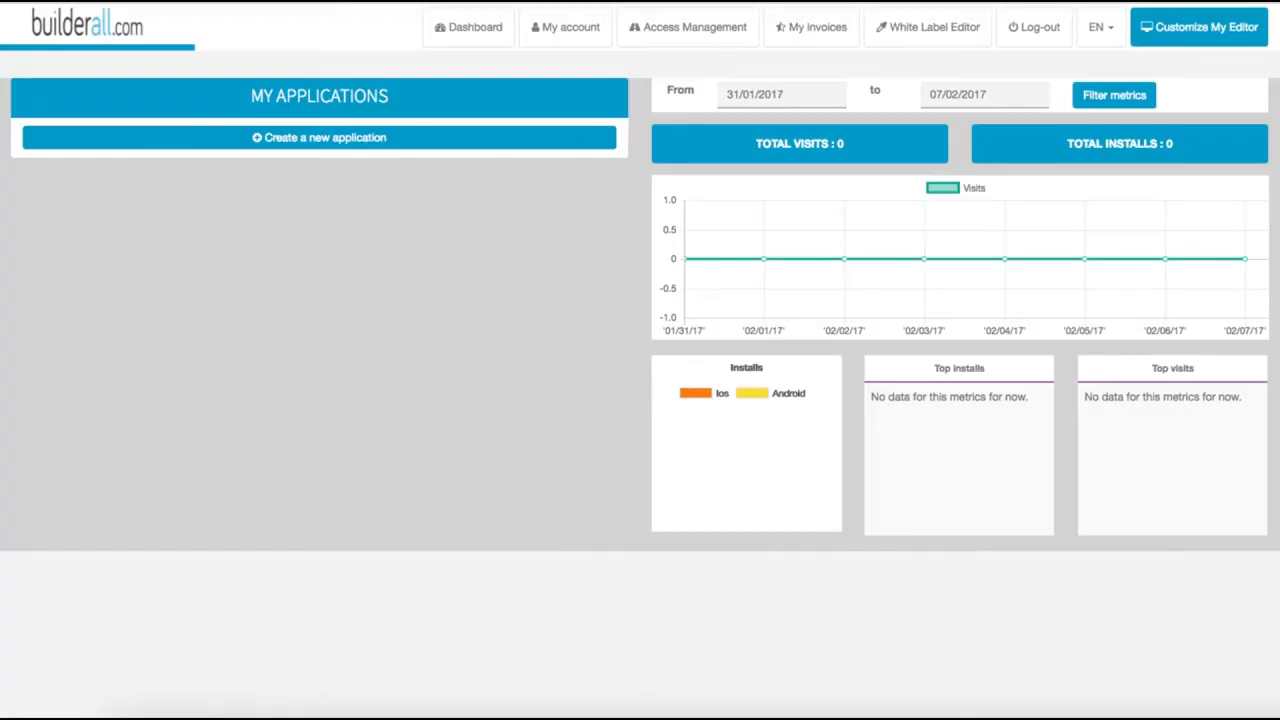
{"action": "left_click", "coordinate": [352, 139]}
{"action": "left_click", "coordinate": [289, 148]}
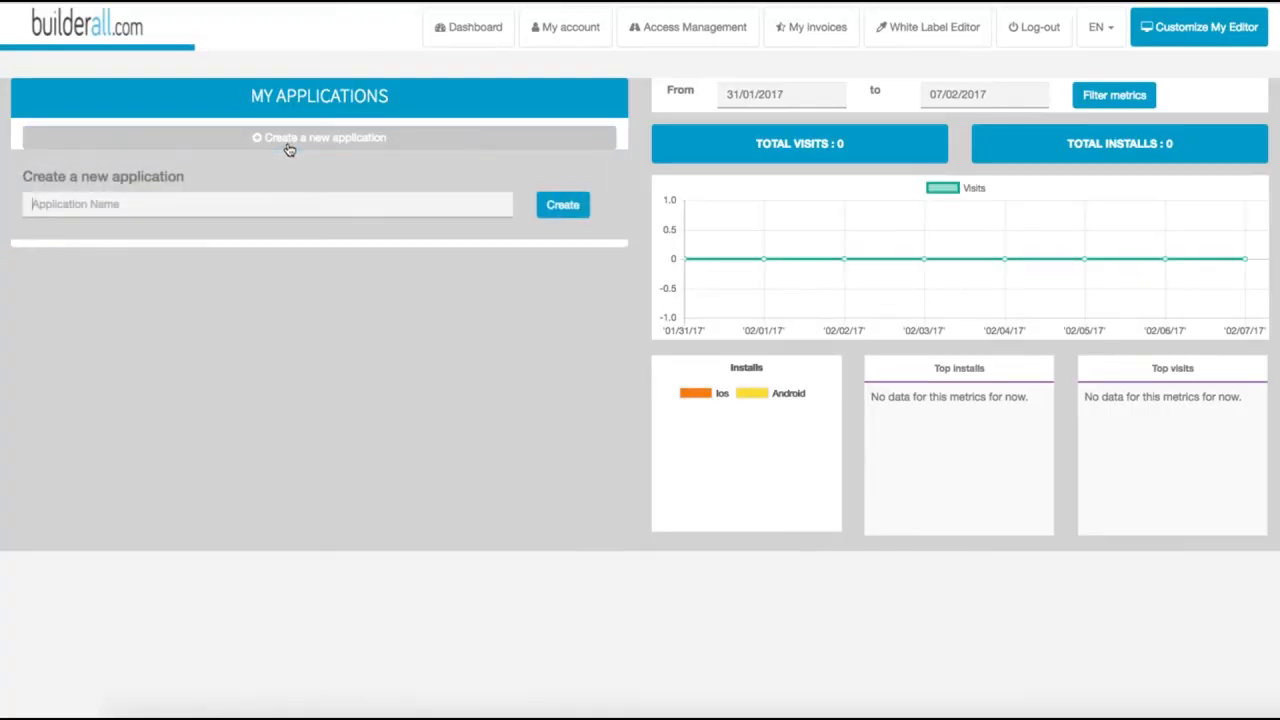
{"action": "left_click", "coordinate": [284, 200]}
{"action": "type", "text": "New App"}
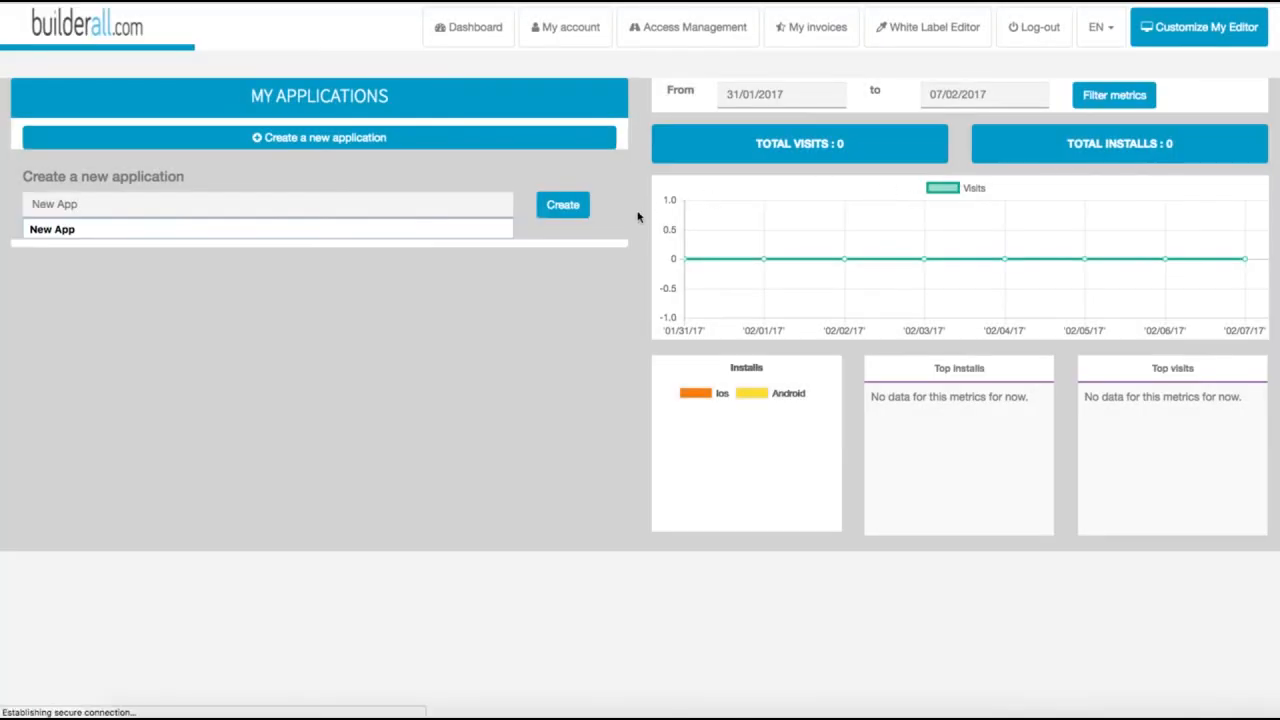
{"action": "left_click", "coordinate": [570, 212]}
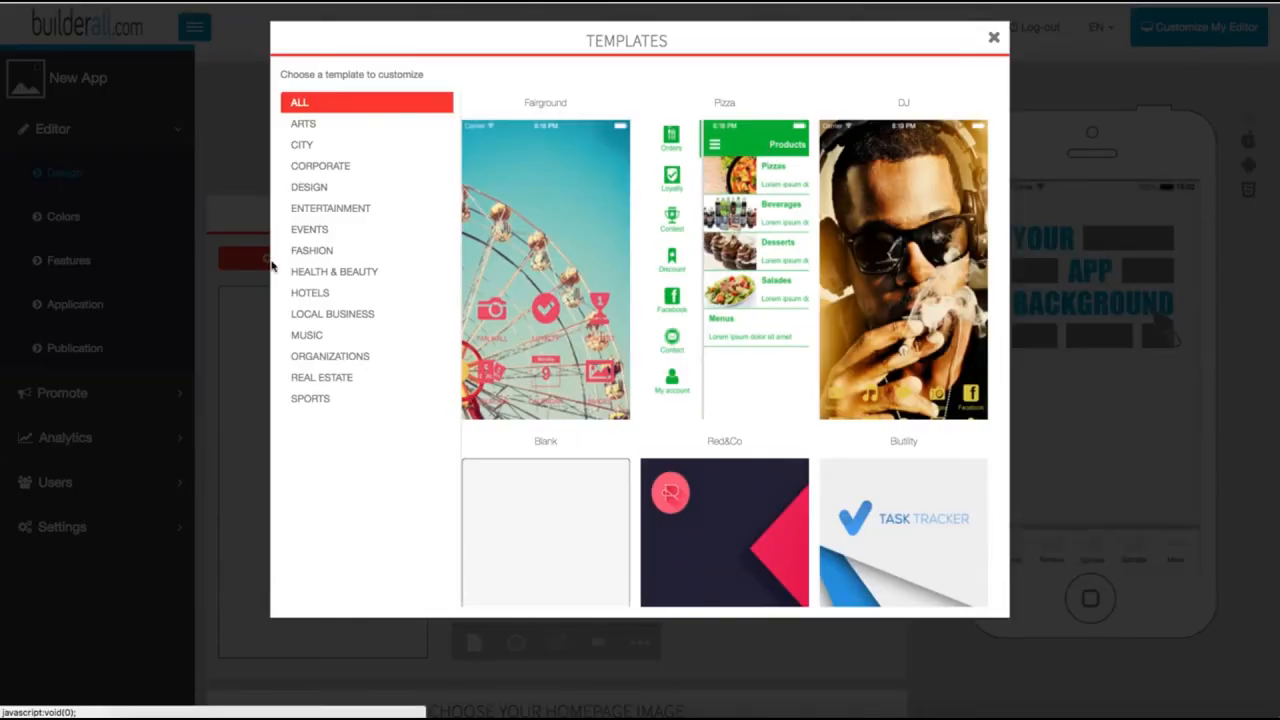
Step: Browse the app templates, apply the dark Vintage Jewelry design and preview it on the larger iPhone model
{"action": "scroll", "coordinate": [580, 383], "scroll_direction": "down", "scroll_amount": 1}
{"action": "scroll", "coordinate": [580, 383], "scroll_direction": "down", "scroll_amount": 6}
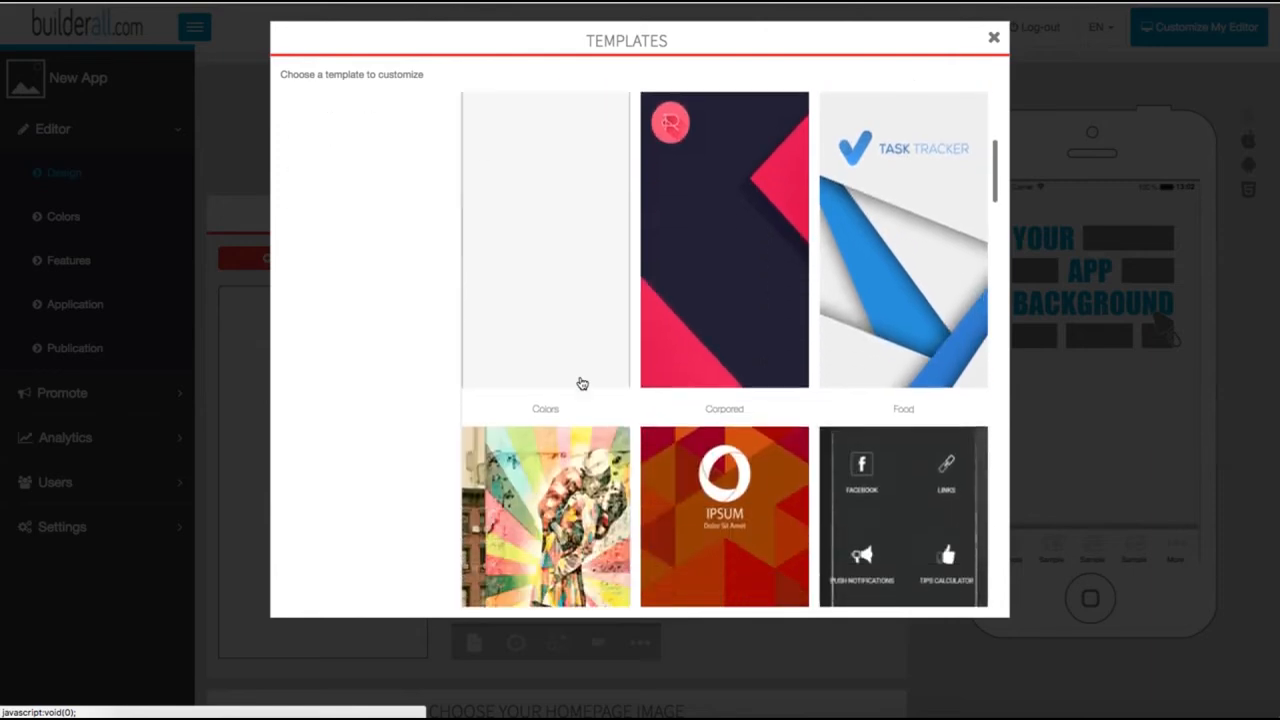
{"action": "scroll", "coordinate": [861, 422], "scroll_direction": "down", "scroll_amount": 6}
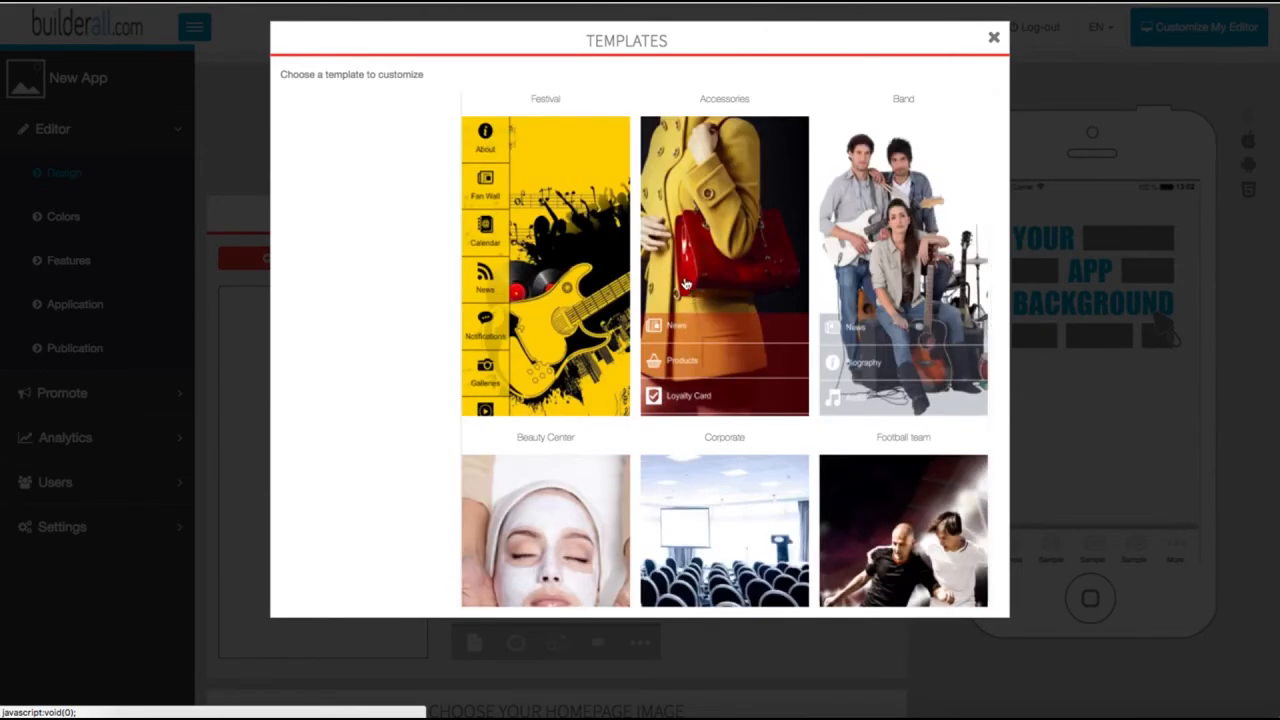
{"action": "scroll", "coordinate": [686, 284], "scroll_direction": "down", "scroll_amount": 2}
{"action": "scroll", "coordinate": [806, 330], "scroll_direction": "up", "scroll_amount": 6}
{"action": "scroll", "coordinate": [806, 330], "scroll_direction": "up", "scroll_amount": 6}
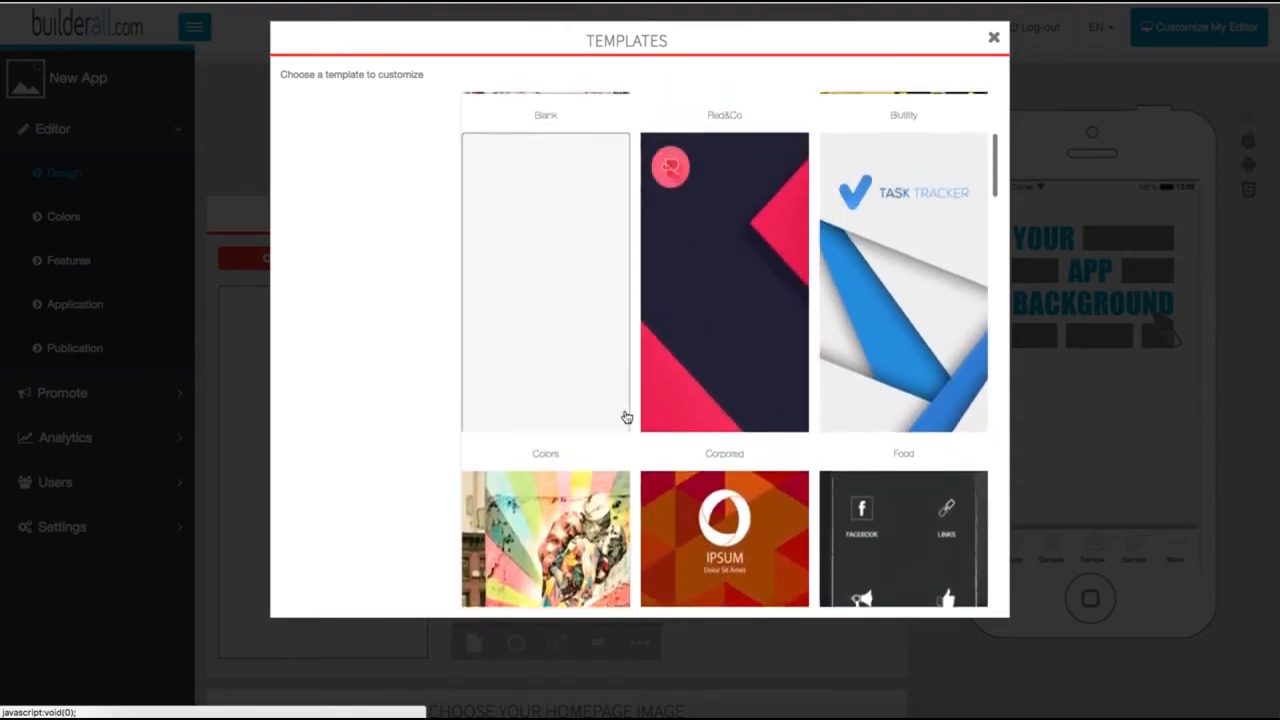
{"action": "scroll", "coordinate": [723, 366], "scroll_direction": "down", "scroll_amount": 6}
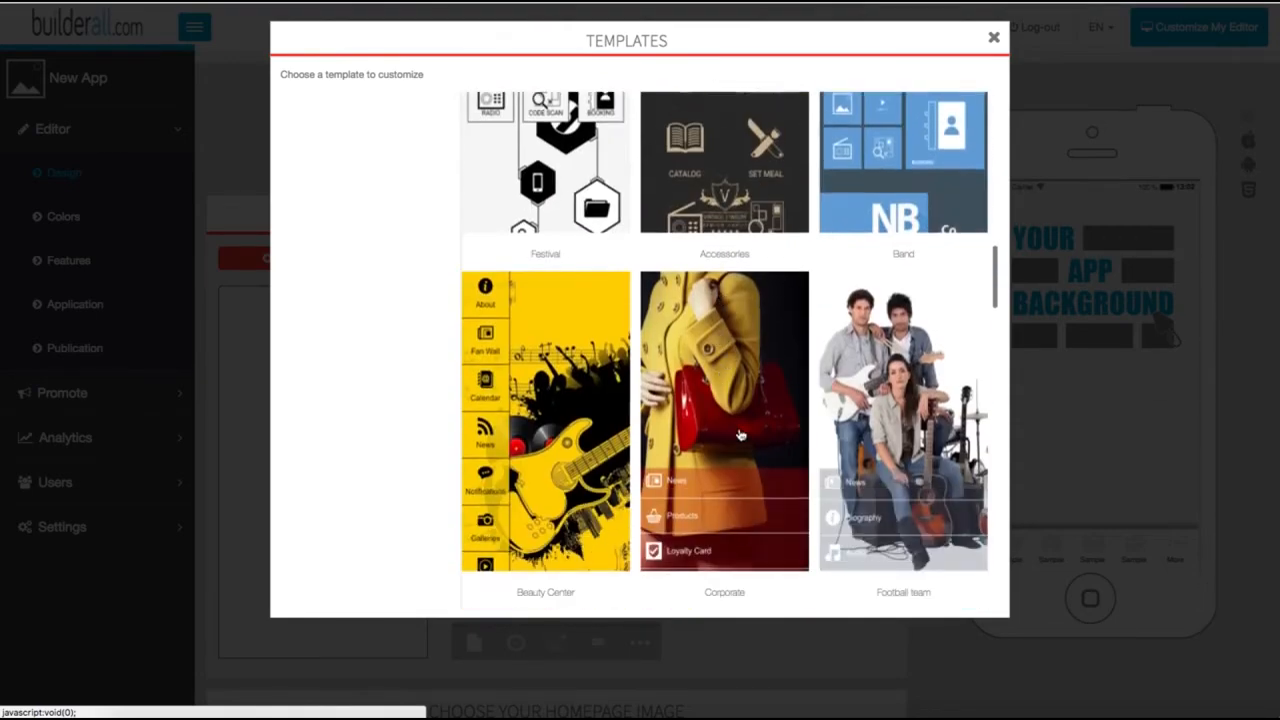
{"action": "left_click", "coordinate": [754, 183]}
{"action": "left_click", "coordinate": [838, 222]}
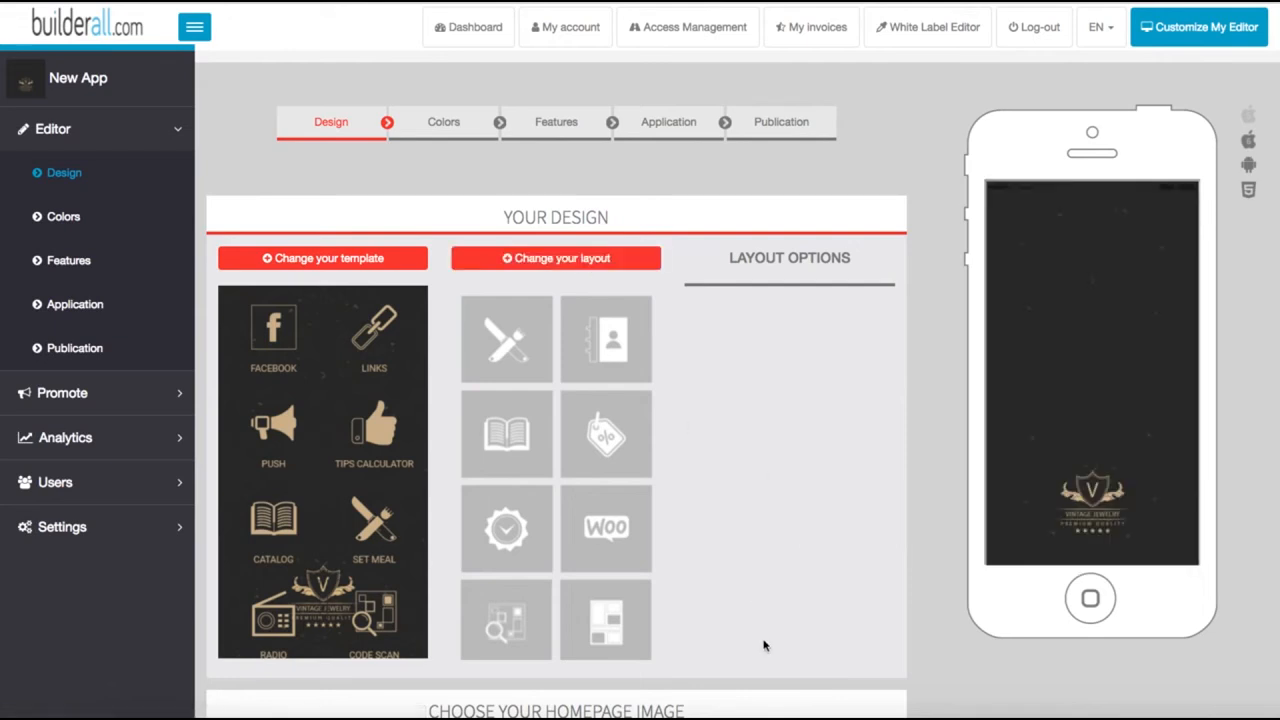
{"action": "left_click", "coordinate": [1249, 120]}
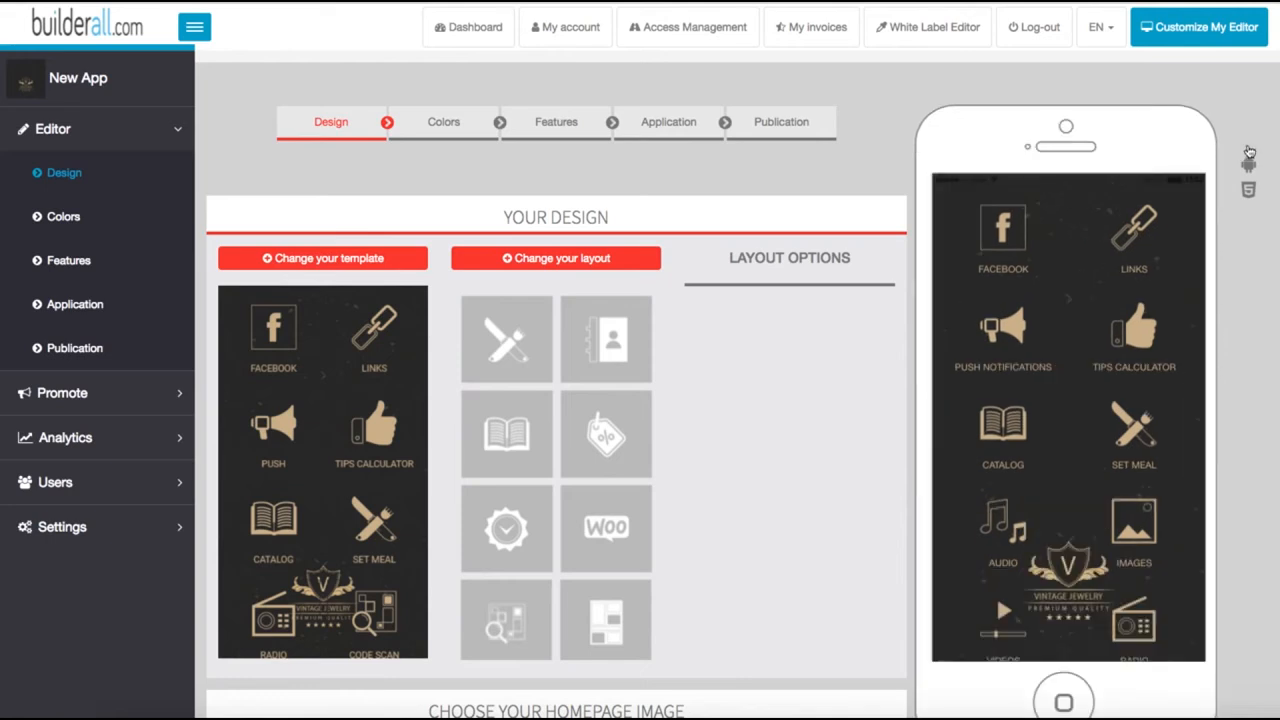
Step: Preview the app design on the Android, HTML5 and both iPhone device models
{"action": "scroll", "coordinate": [1042, 250], "scroll_direction": "down", "scroll_amount": 3}
{"action": "scroll", "coordinate": [1042, 250], "scroll_direction": "up", "scroll_amount": 3}
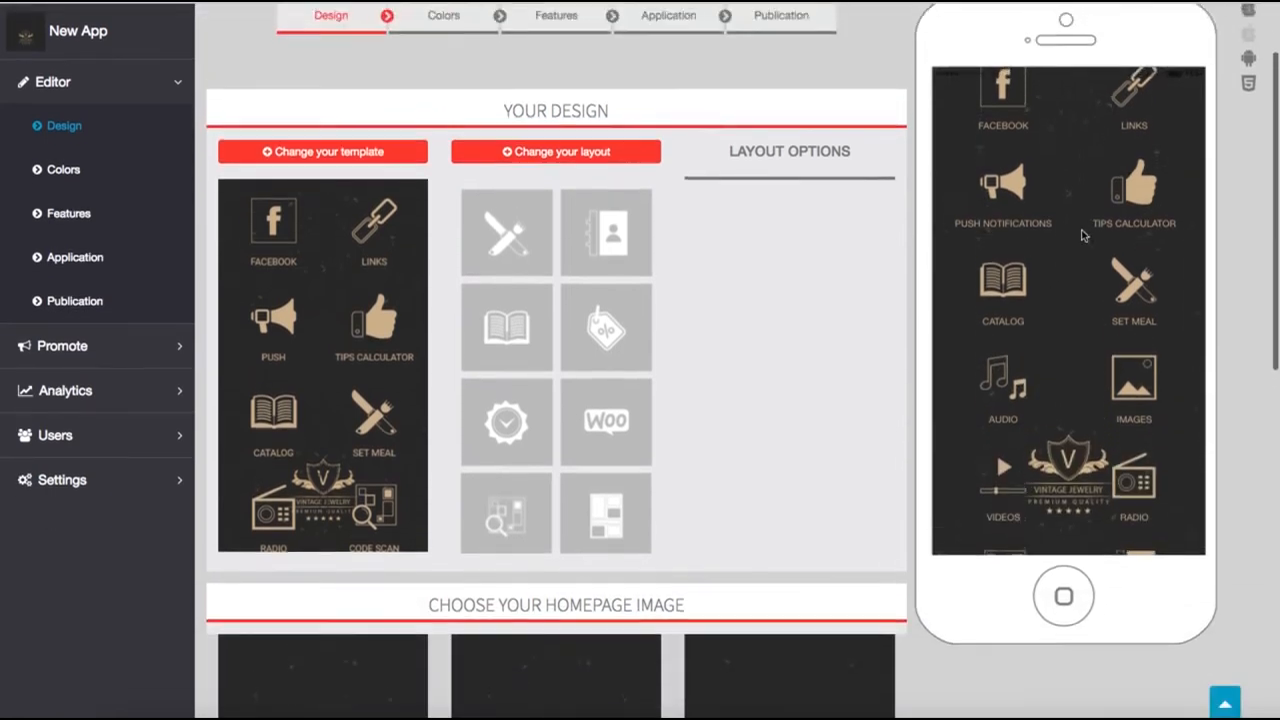
{"action": "left_click", "coordinate": [1248, 168]}
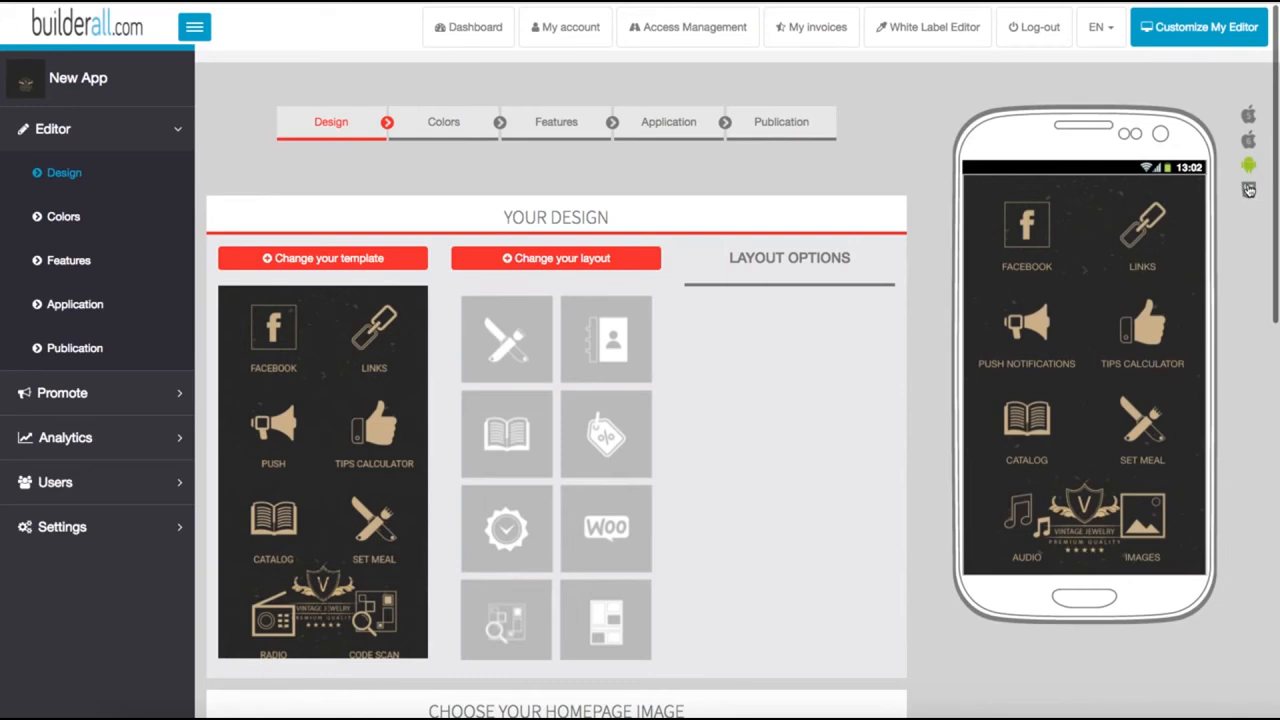
{"action": "left_click", "coordinate": [1249, 193]}
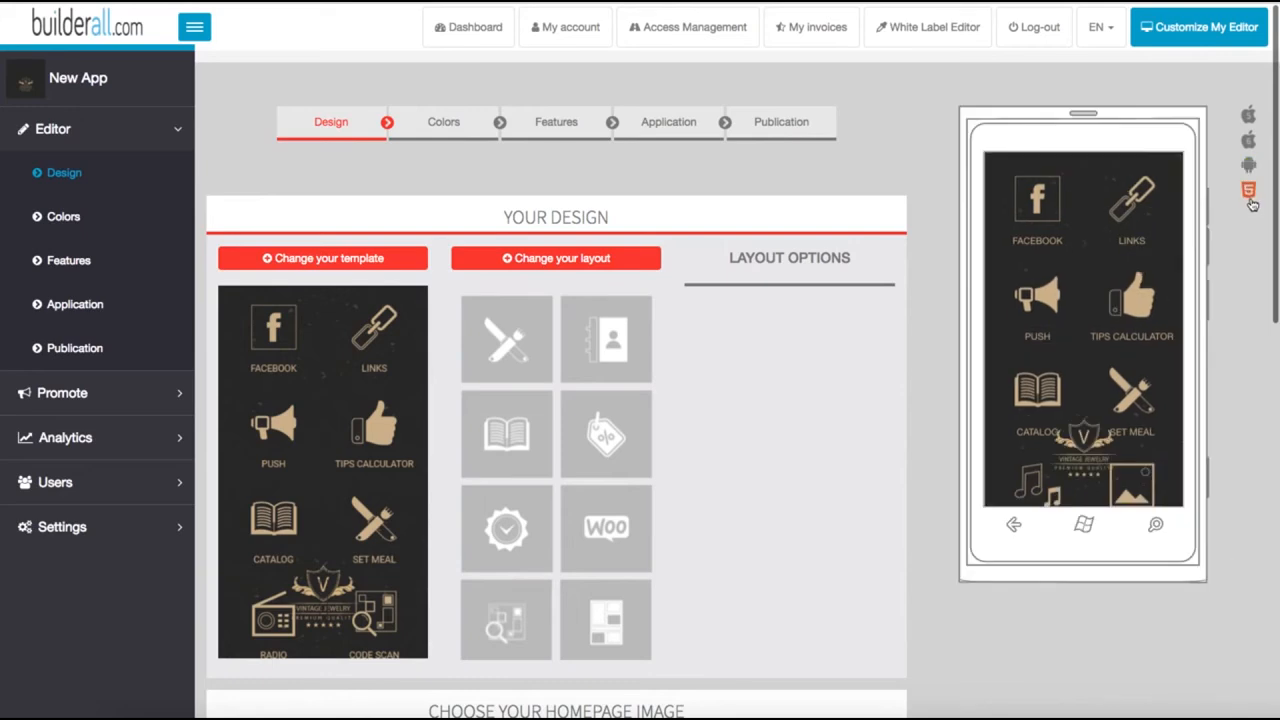
{"action": "left_click", "coordinate": [1249, 147]}
{"action": "left_click", "coordinate": [1243, 125]}
Step: Change the app layout to the circular expanding menu, and test opening and closing the menu in the phone preview
{"action": "scroll", "coordinate": [500, 377], "scroll_direction": "down", "scroll_amount": 2}
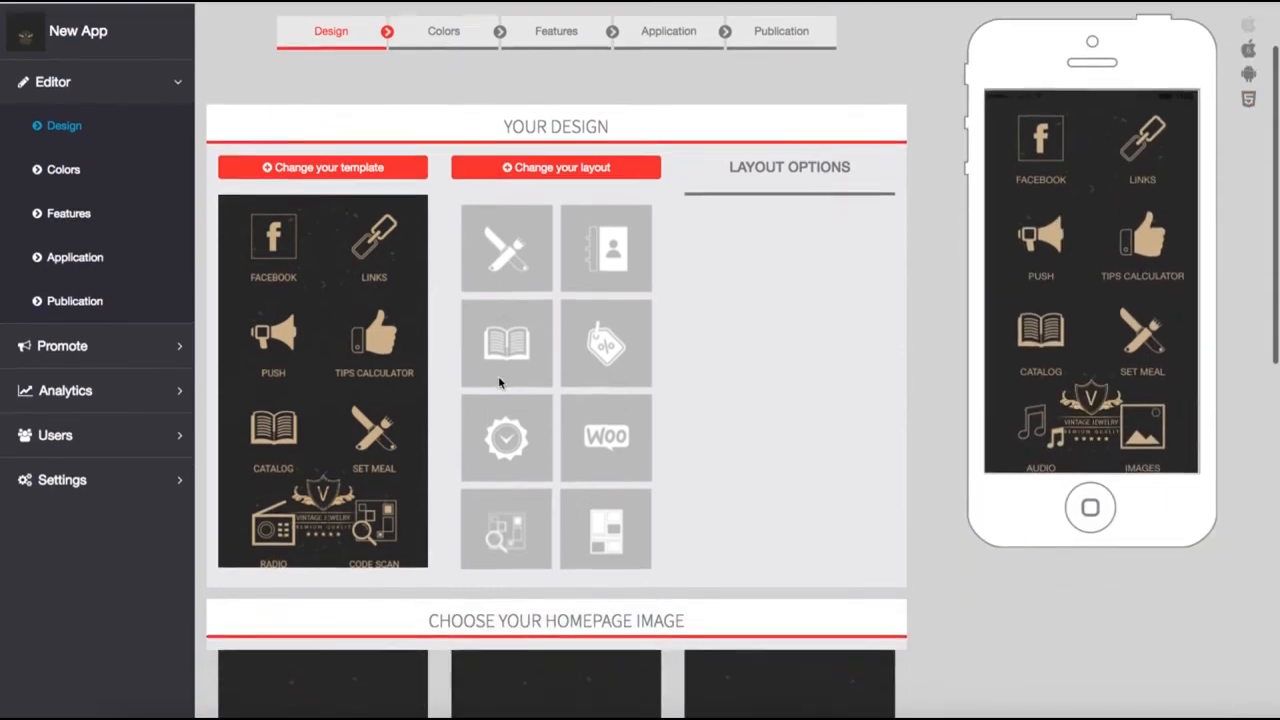
{"action": "left_click", "coordinate": [587, 78]}
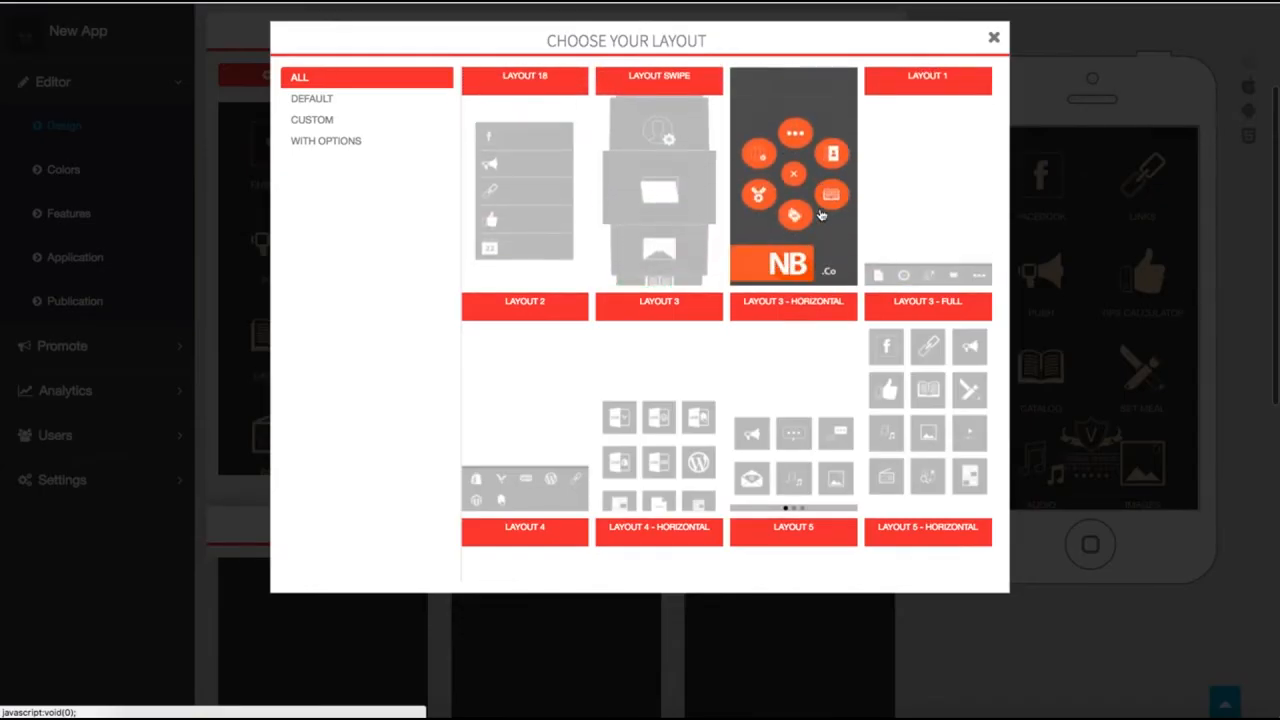
{"action": "left_click", "coordinate": [820, 215]}
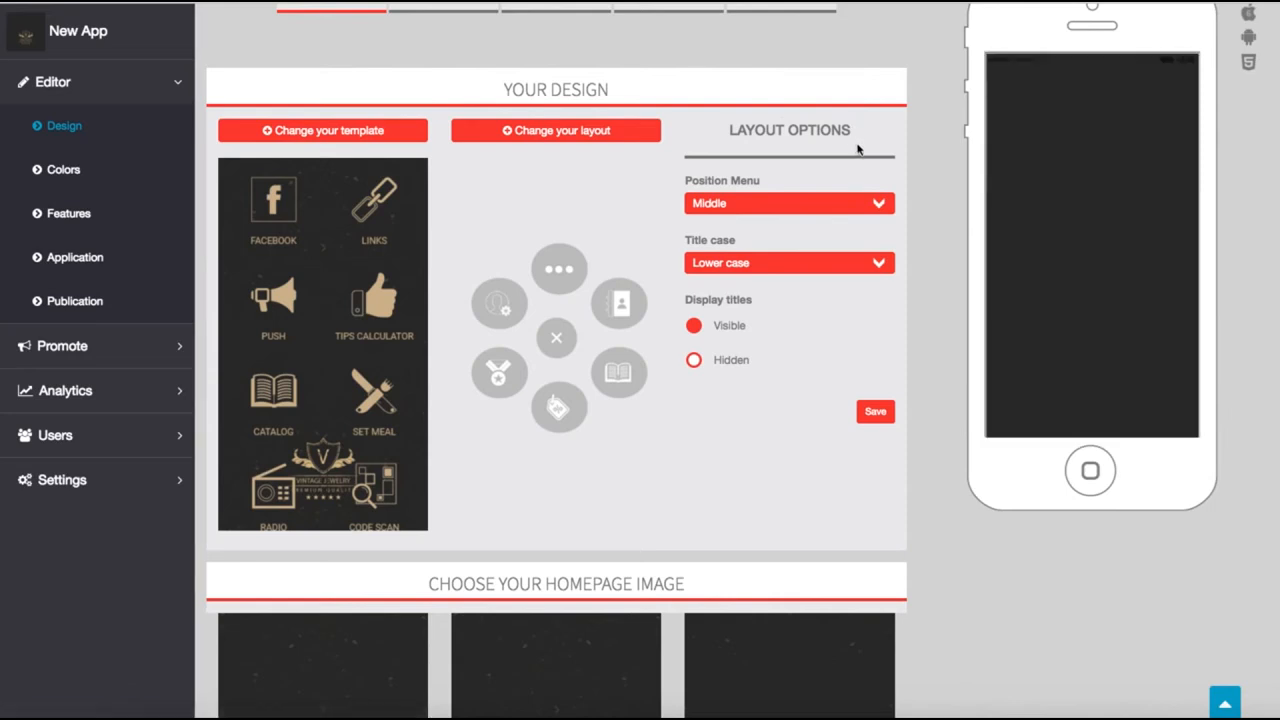
{"action": "scroll", "coordinate": [1060, 146], "scroll_direction": "down", "scroll_amount": 1}
{"action": "left_click", "coordinate": [1092, 295]}
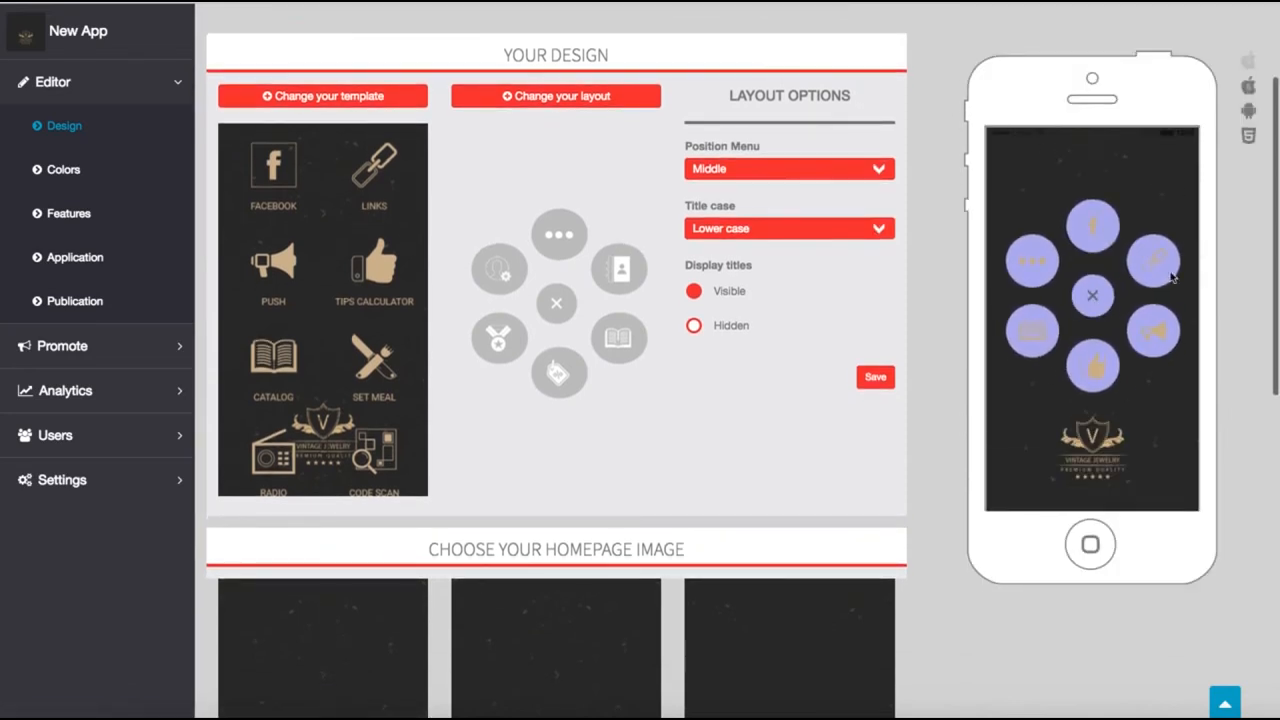
{"action": "left_click", "coordinate": [1093, 296]}
{"action": "scroll", "coordinate": [686, 320], "scroll_direction": "up", "scroll_amount": 3}
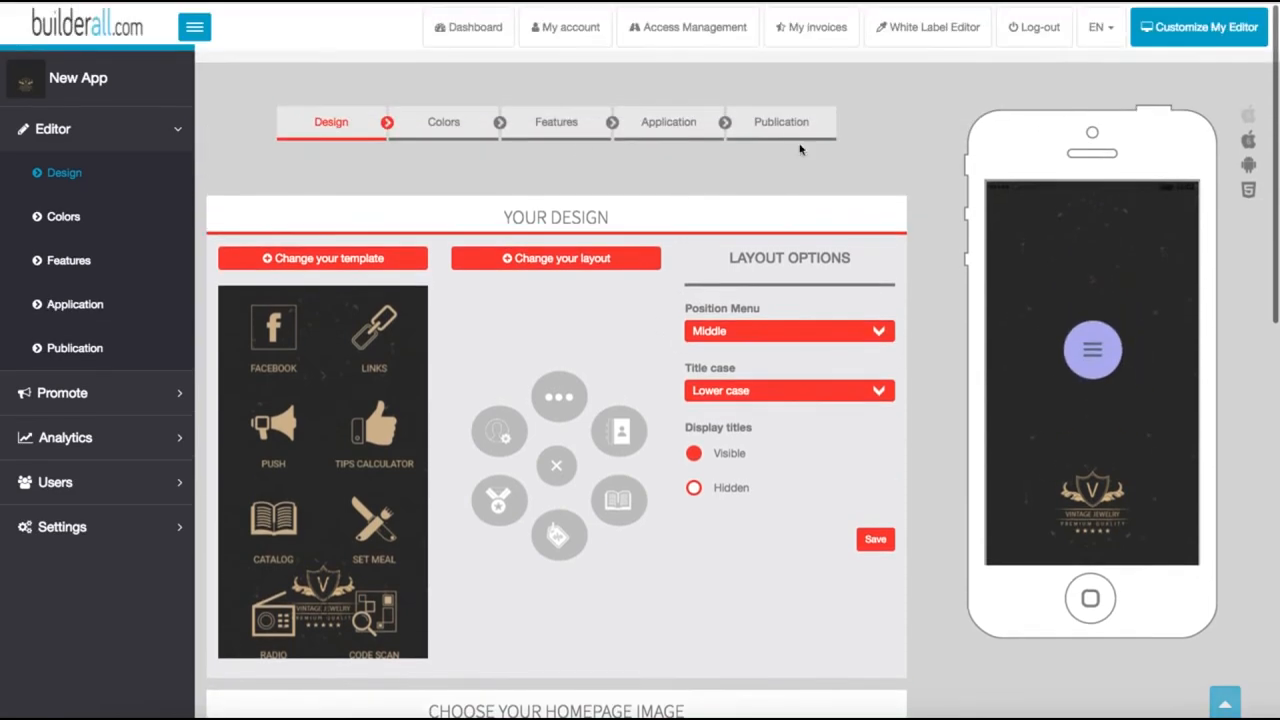
Step: Look through the homepage image, status bar, country and font style settings of the app design
{"action": "scroll", "coordinate": [686, 320], "scroll_direction": "down", "scroll_amount": 5}
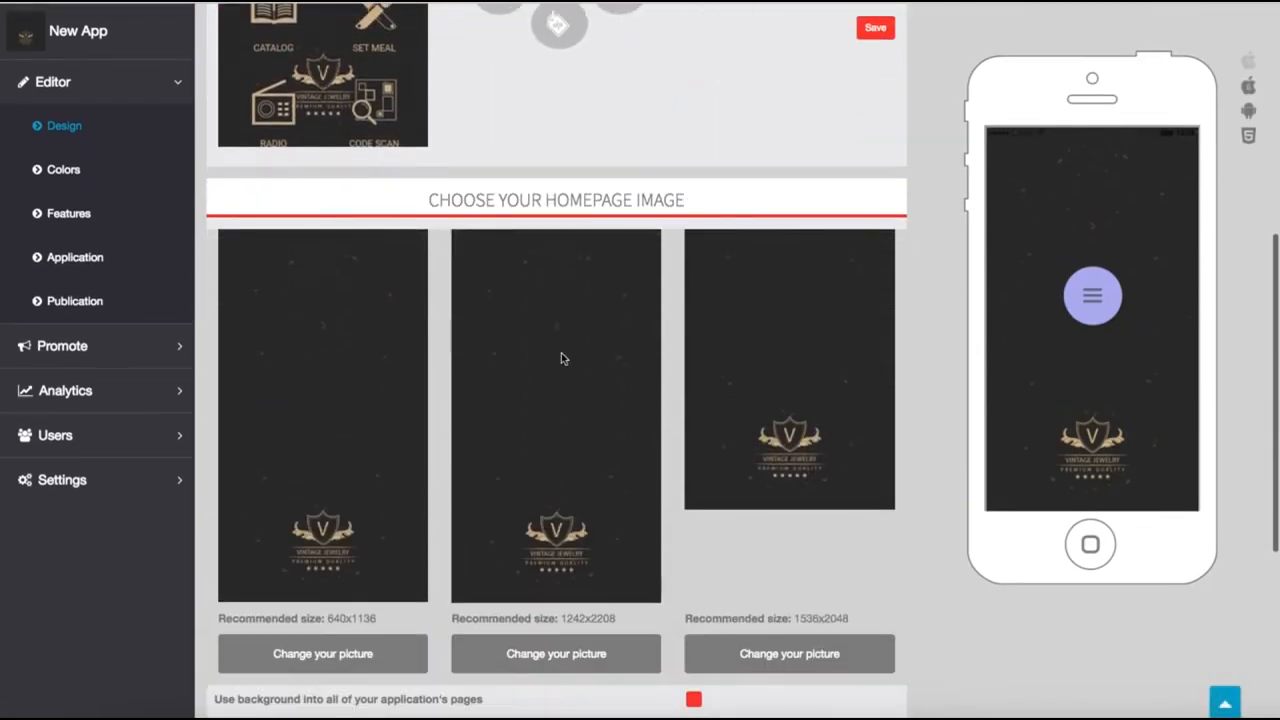
{"action": "scroll", "coordinate": [561, 358], "scroll_direction": "down", "scroll_amount": 4}
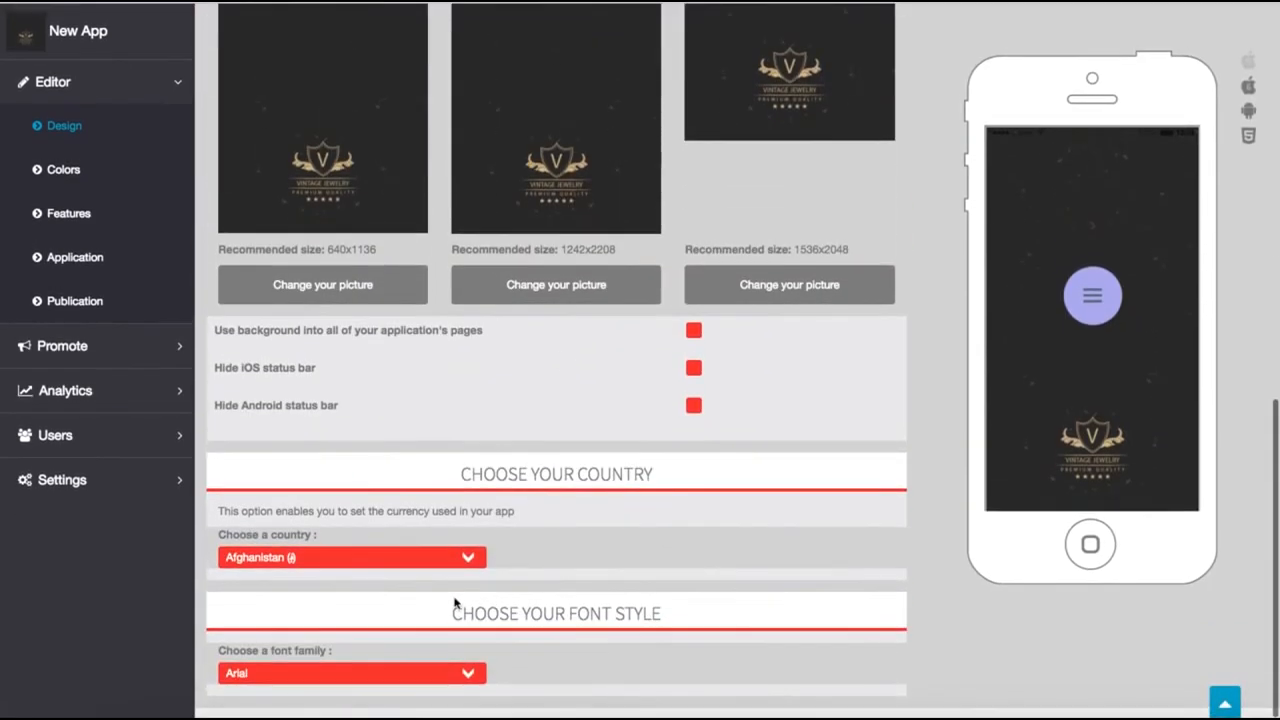
{"action": "scroll", "coordinate": [614, 413], "scroll_direction": "up", "scroll_amount": 10}
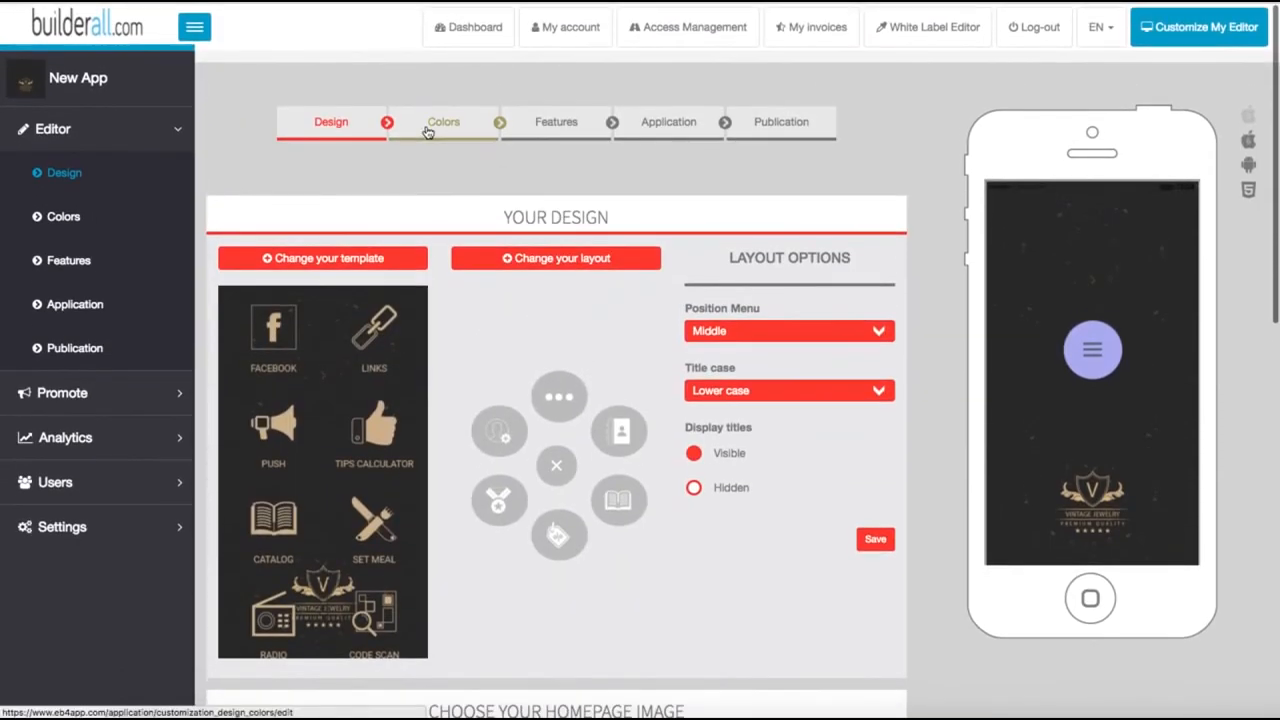
Step: Examine the header, homepage, list and card colour settings with the list preview, and return to the app preview
{"action": "left_click", "coordinate": [430, 131]}
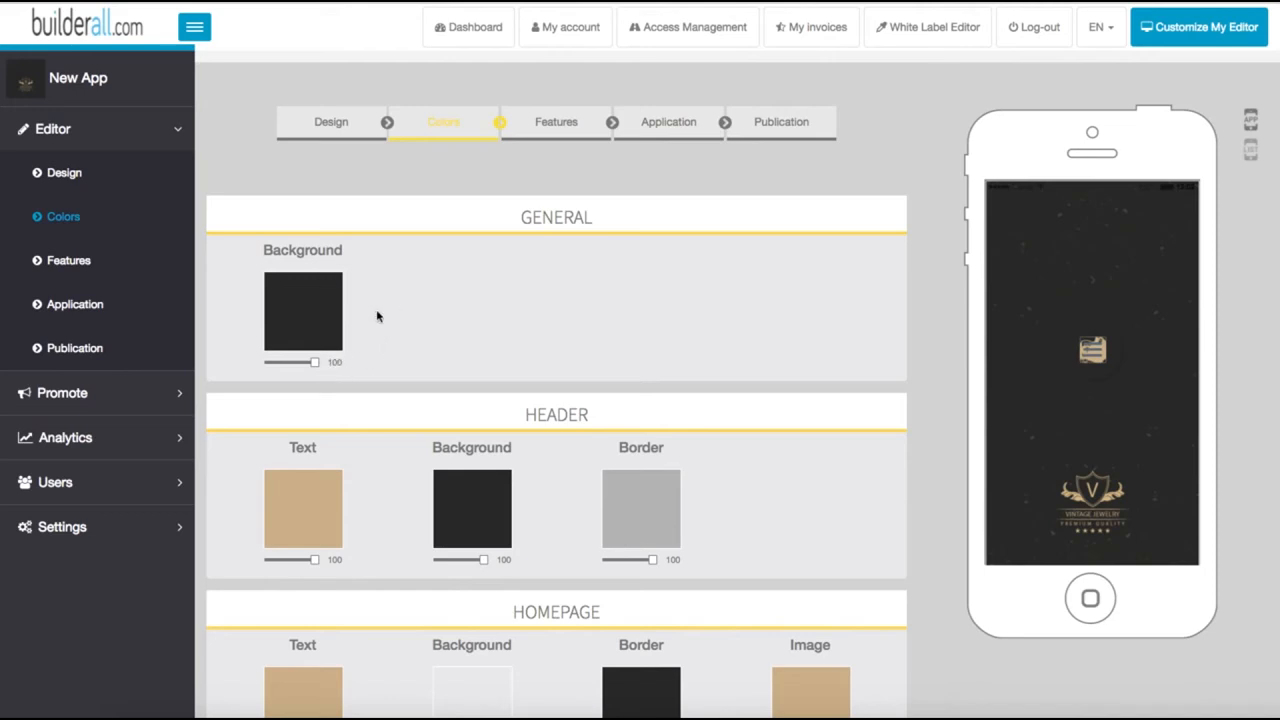
{"action": "left_click", "coordinate": [1251, 153]}
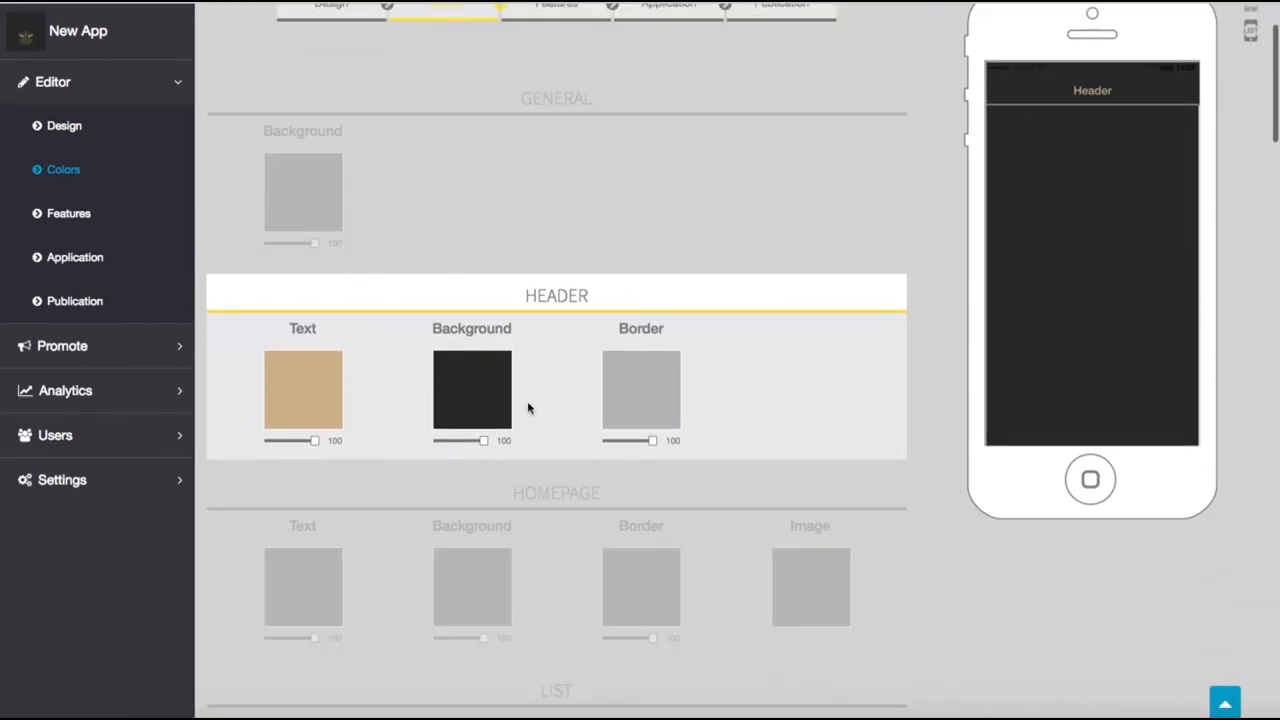
{"action": "scroll", "coordinate": [579, 410], "scroll_direction": "down", "scroll_amount": 3}
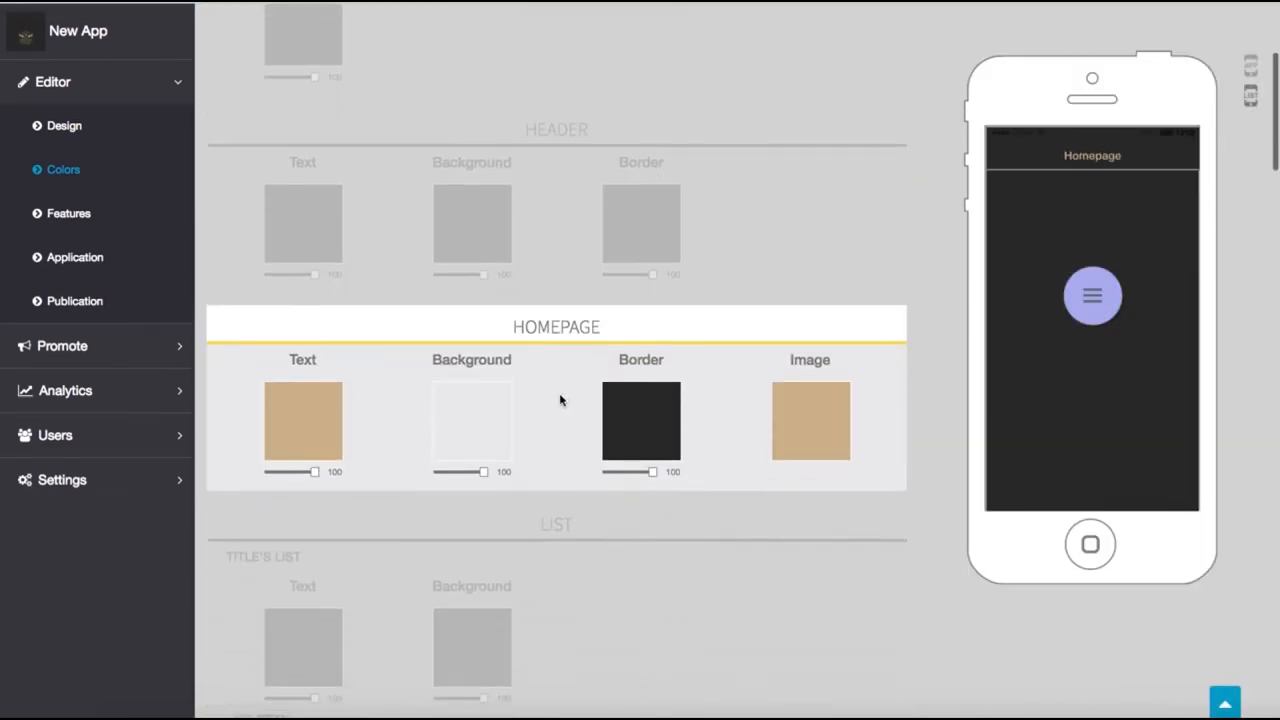
{"action": "scroll", "coordinate": [560, 401], "scroll_direction": "down", "scroll_amount": 8}
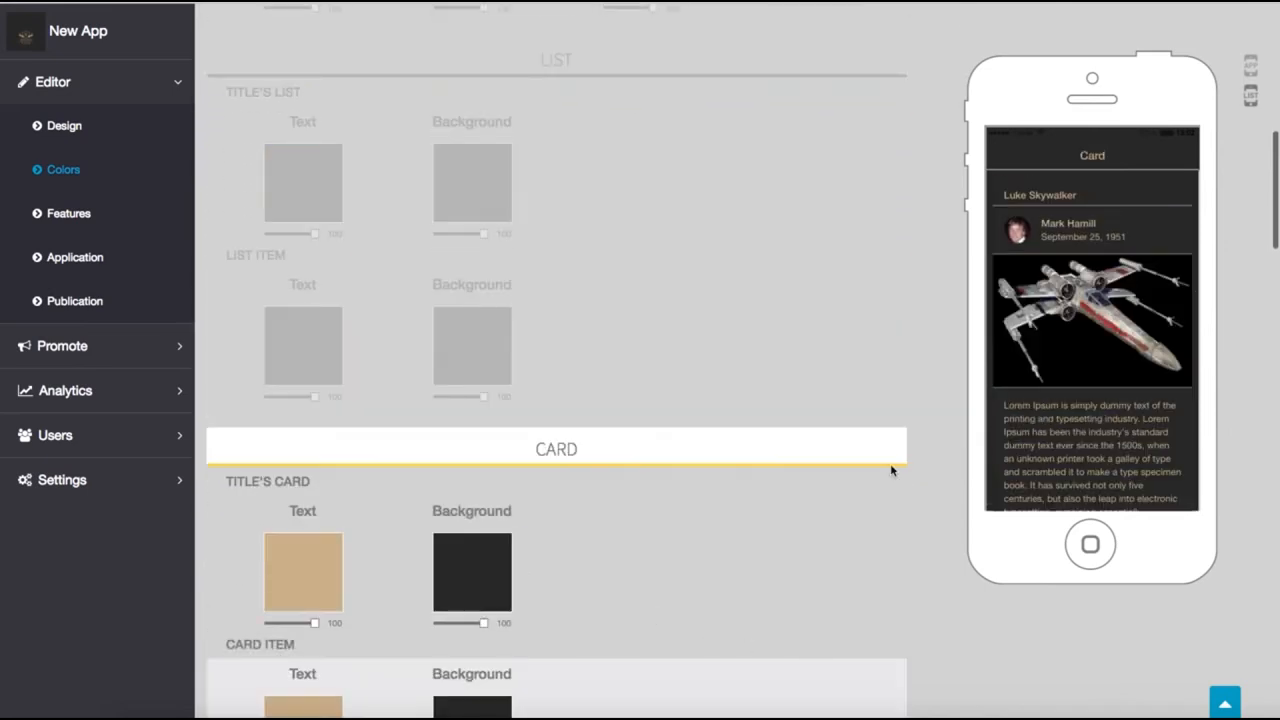
{"action": "left_click", "coordinate": [1250, 68]}
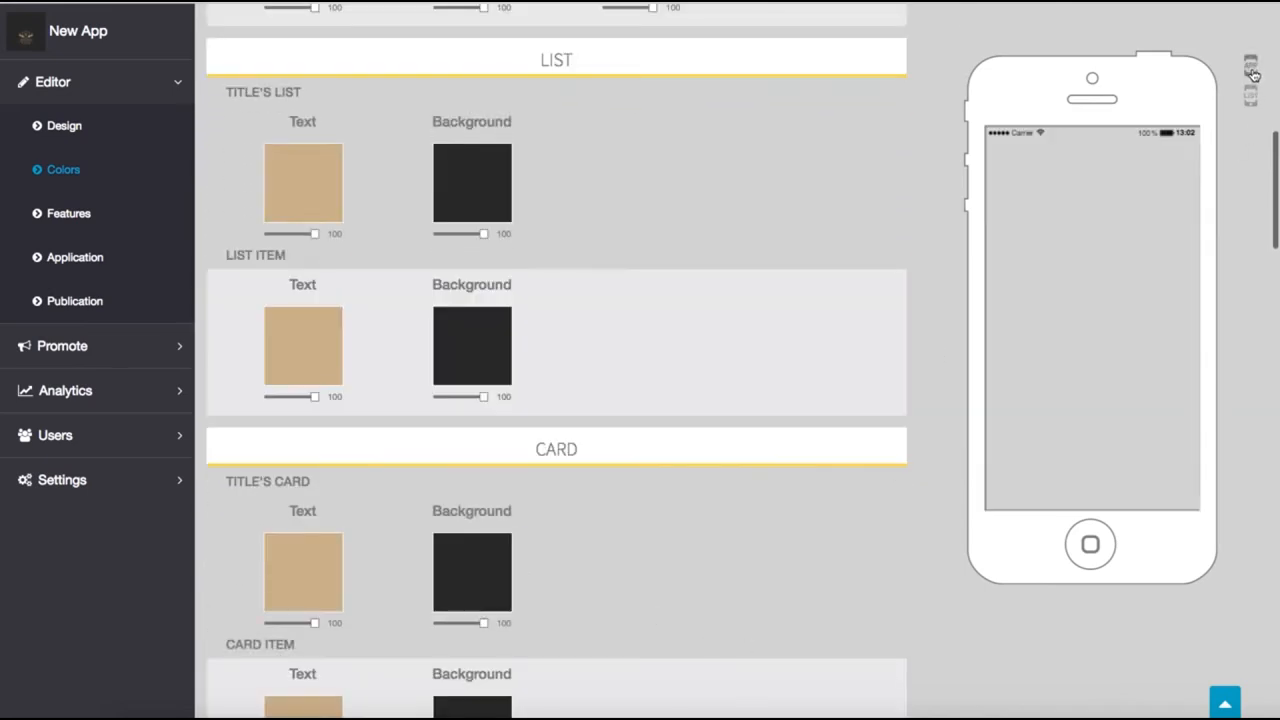
{"action": "scroll", "coordinate": [831, 230], "scroll_direction": "up", "scroll_amount": 5}
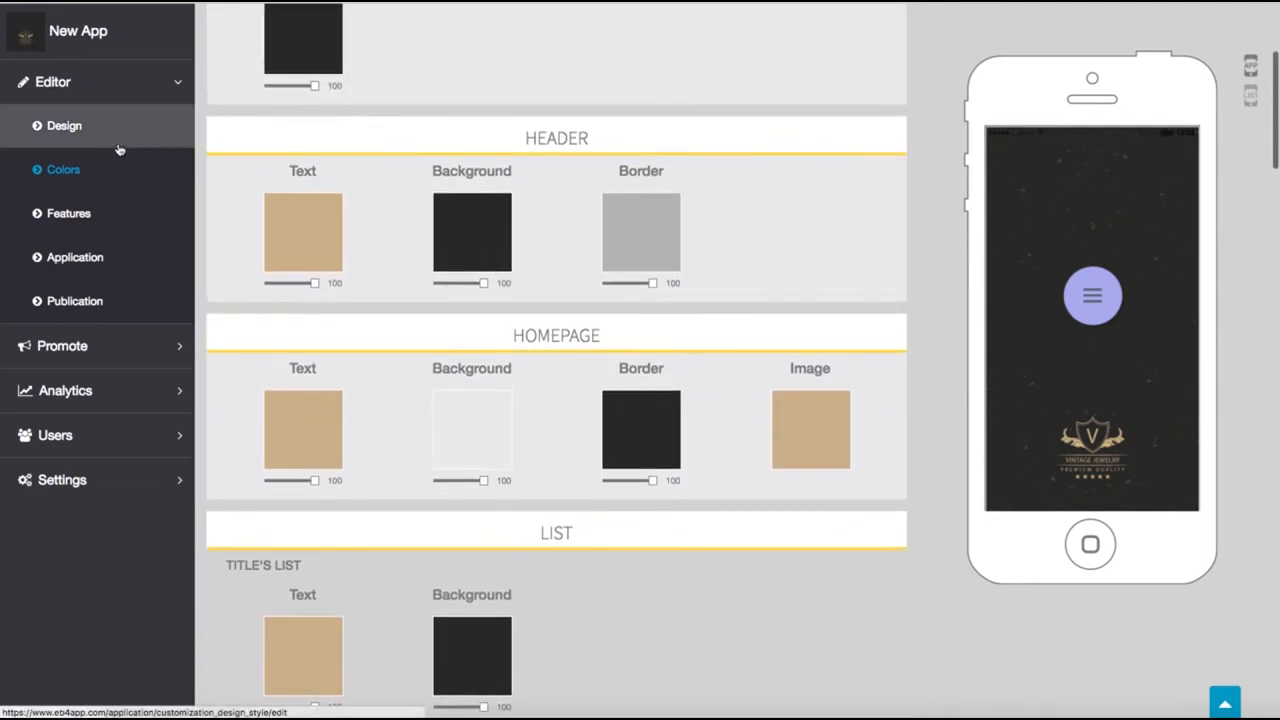
Step: Browse the available feature pages, filter them by Social, and show the remaining pages already in the app
{"action": "left_click", "coordinate": [92, 226]}
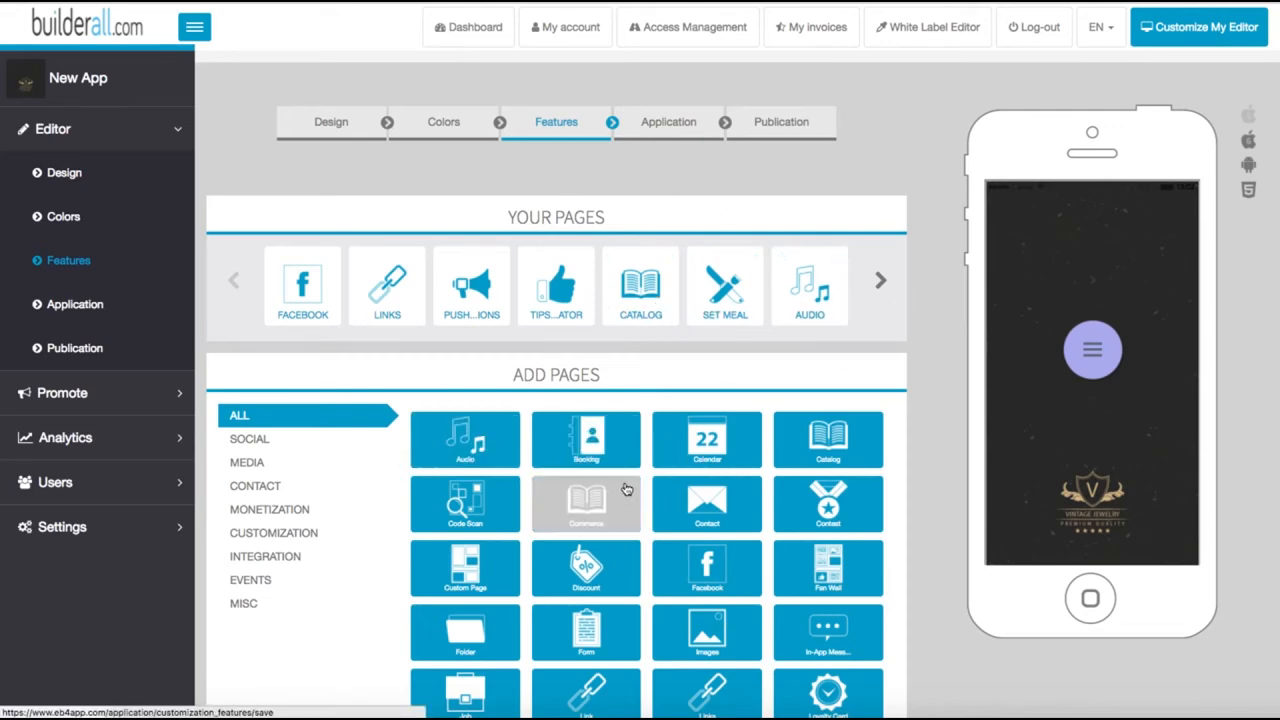
{"action": "scroll", "coordinate": [625, 489], "scroll_direction": "down", "scroll_amount": 3}
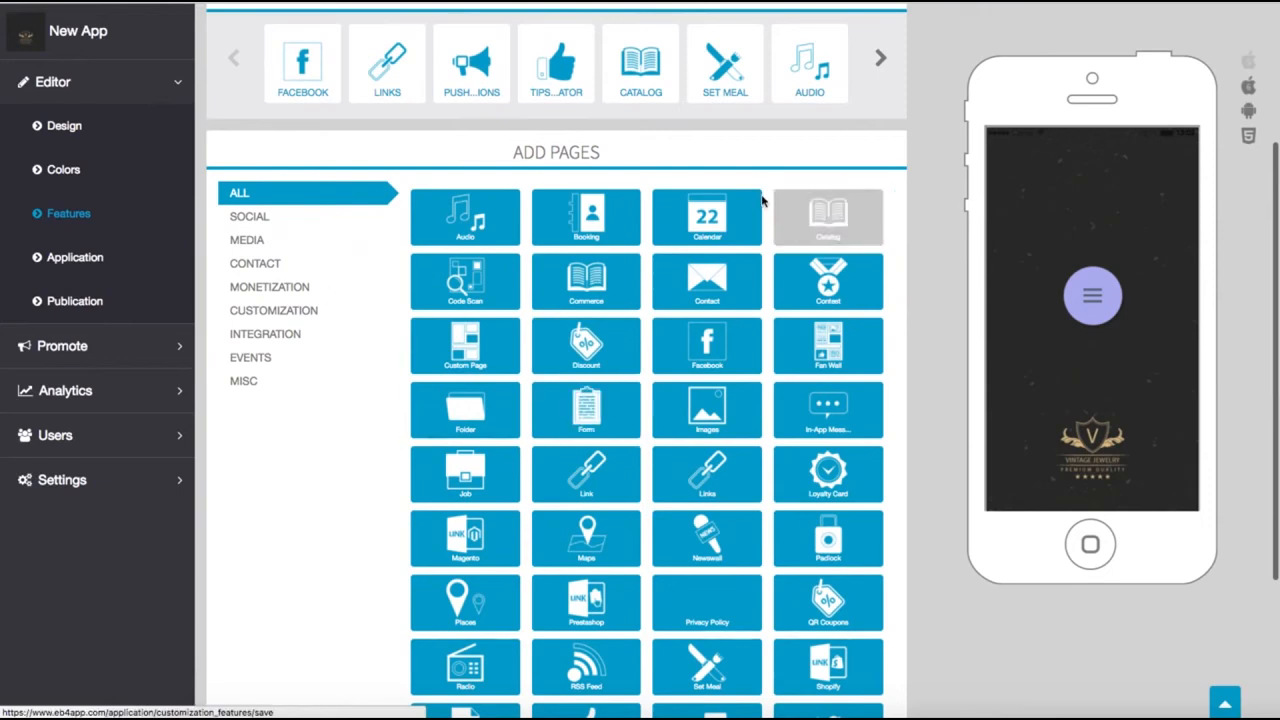
{"action": "left_click", "coordinate": [250, 216]}
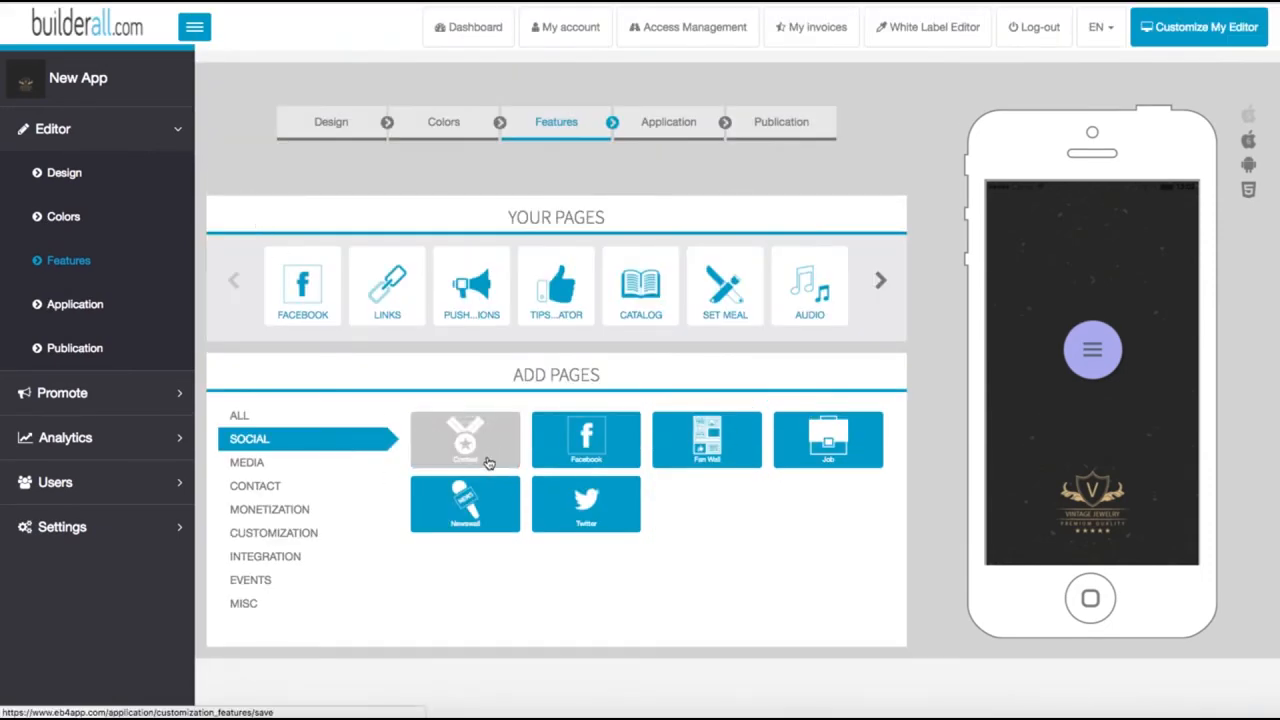
{"action": "left_click", "coordinate": [881, 283]}
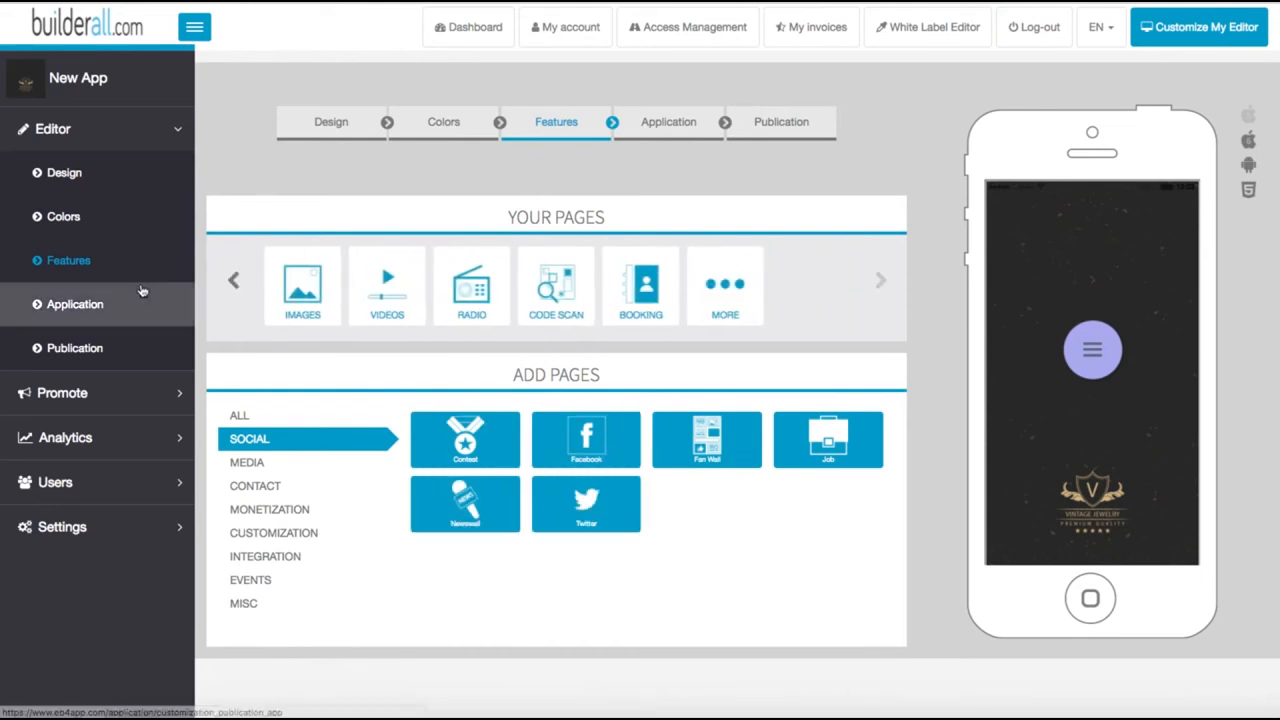
Step: Open the Videos page's feature settings and examine its add and background options
{"action": "left_click", "coordinate": [370, 292]}
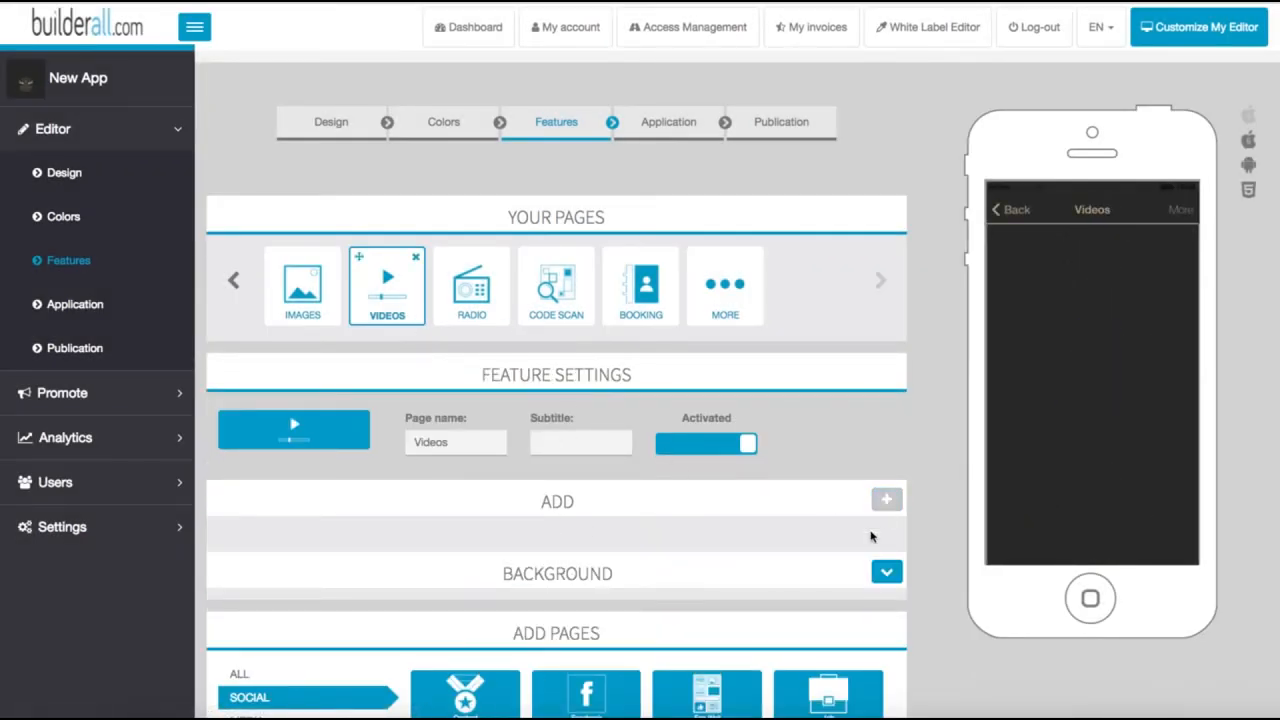
{"action": "scroll", "coordinate": [720, 566], "scroll_direction": "down", "scroll_amount": 2}
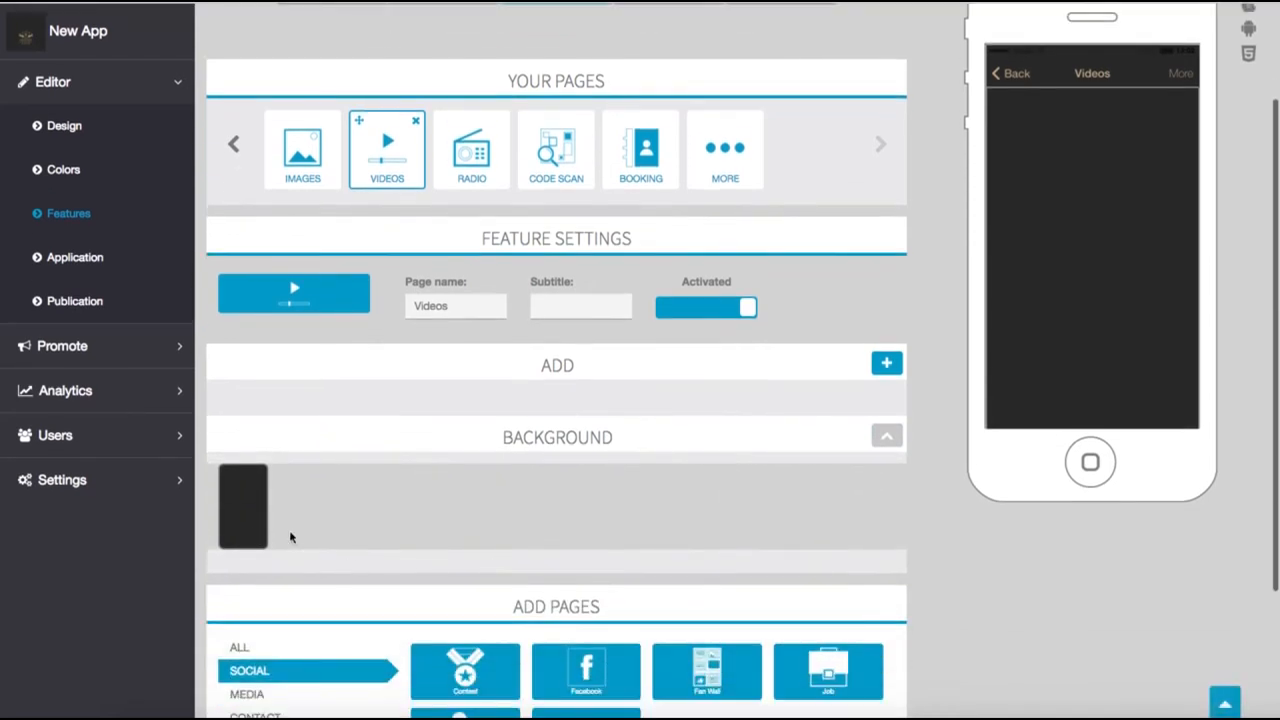
{"action": "scroll", "coordinate": [531, 463], "scroll_direction": "up", "scroll_amount": 2}
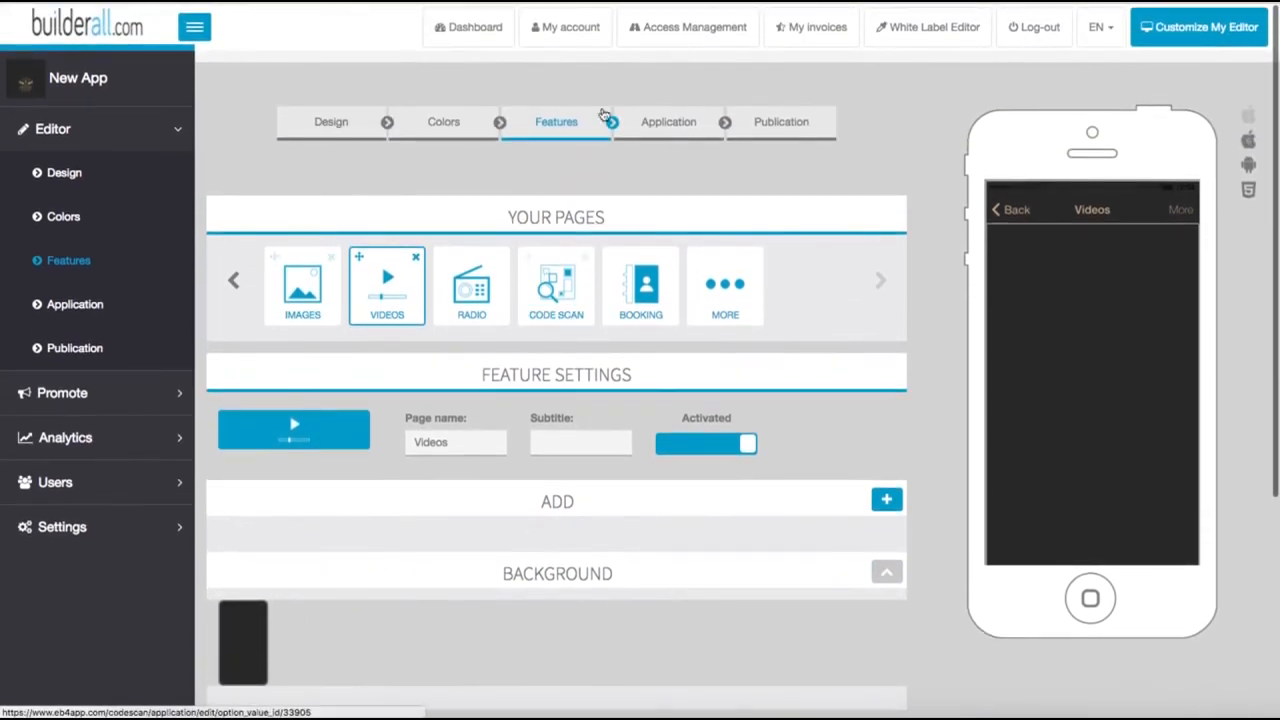
Step: Open the Application settings and review the dashboard icon and startup images for each device size
{"action": "left_click", "coordinate": [658, 124]}
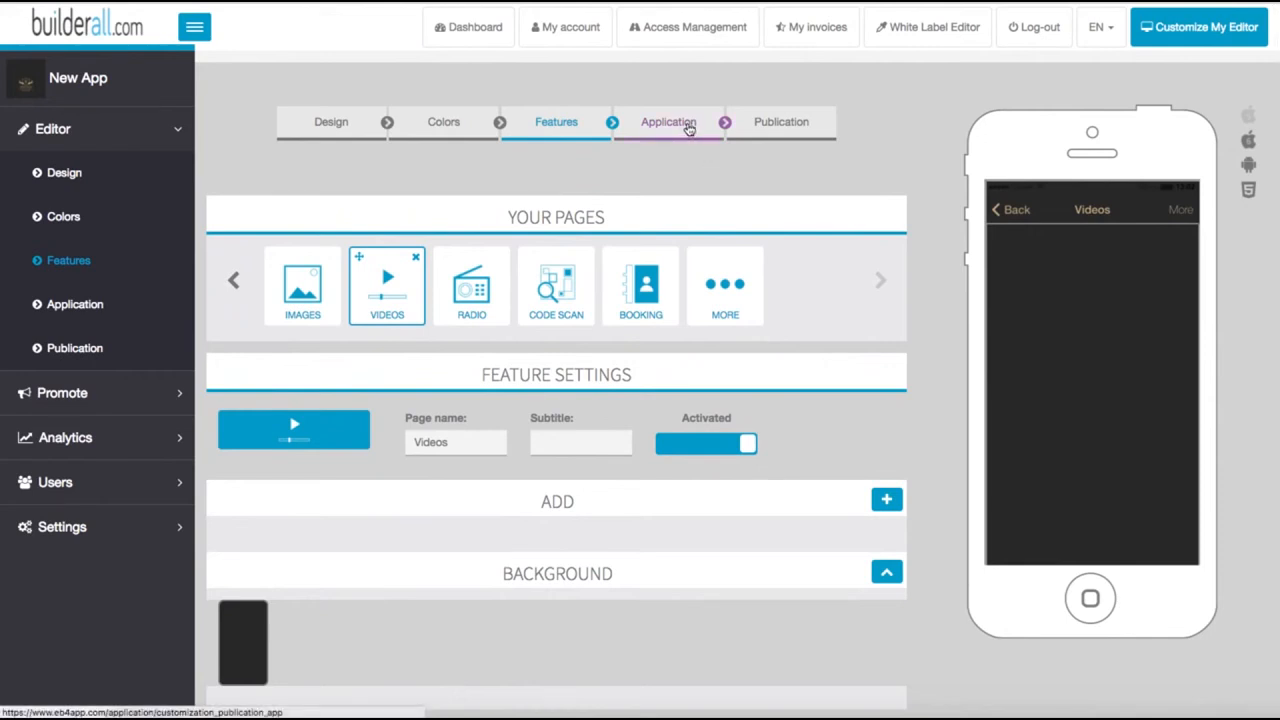
{"action": "left_click", "coordinate": [687, 129]}
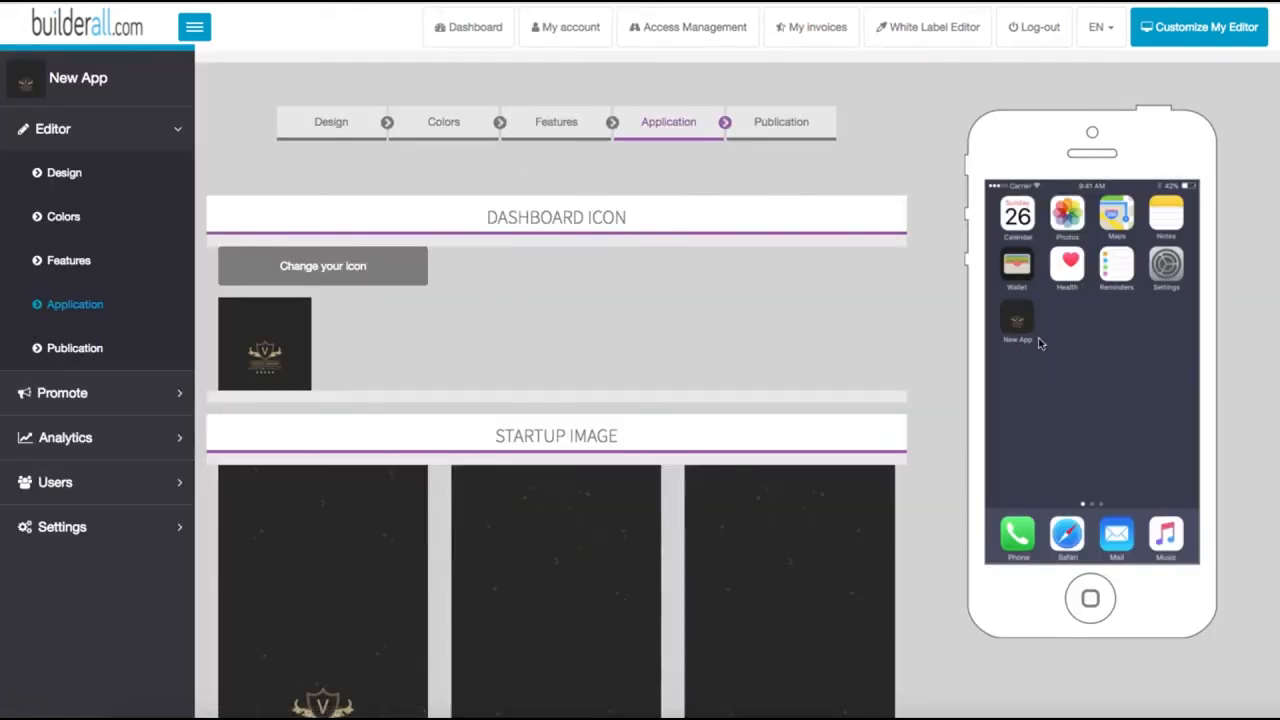
{"action": "scroll", "coordinate": [903, 397], "scroll_direction": "down", "scroll_amount": 4}
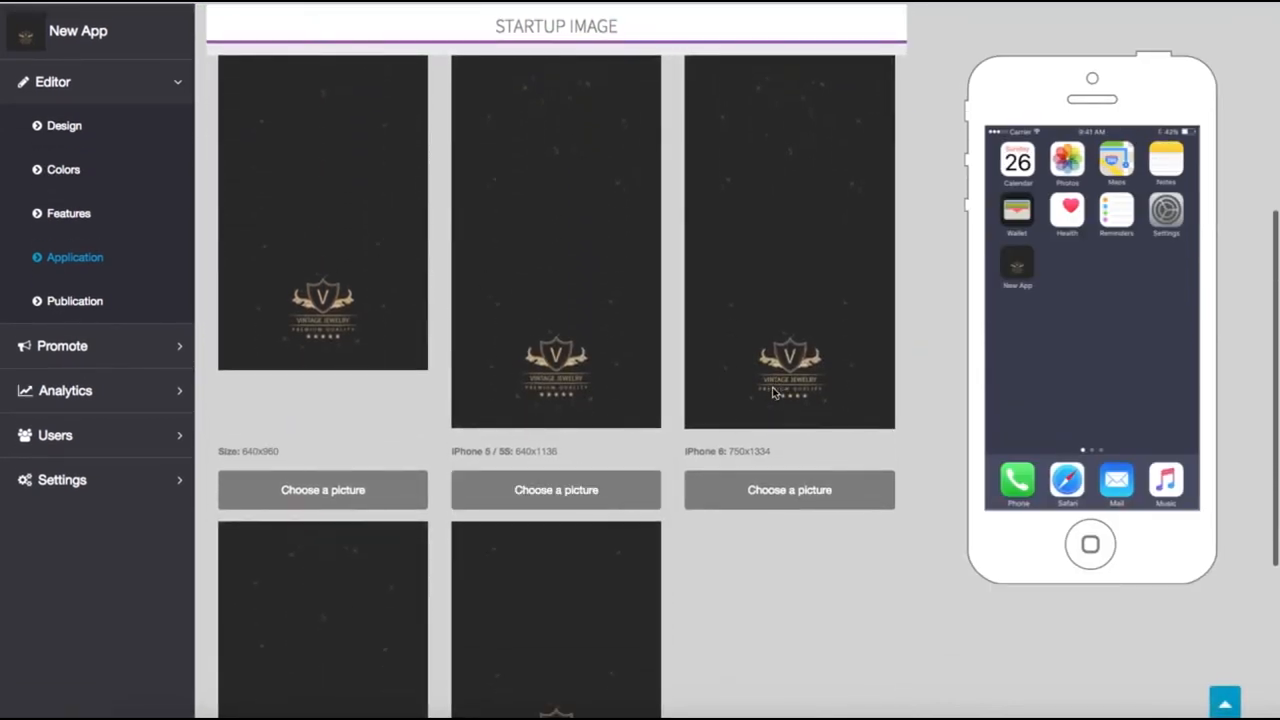
{"action": "scroll", "coordinate": [700, 432], "scroll_direction": "down", "scroll_amount": 3}
{"action": "scroll", "coordinate": [700, 430], "scroll_direction": "up", "scroll_amount": 8}
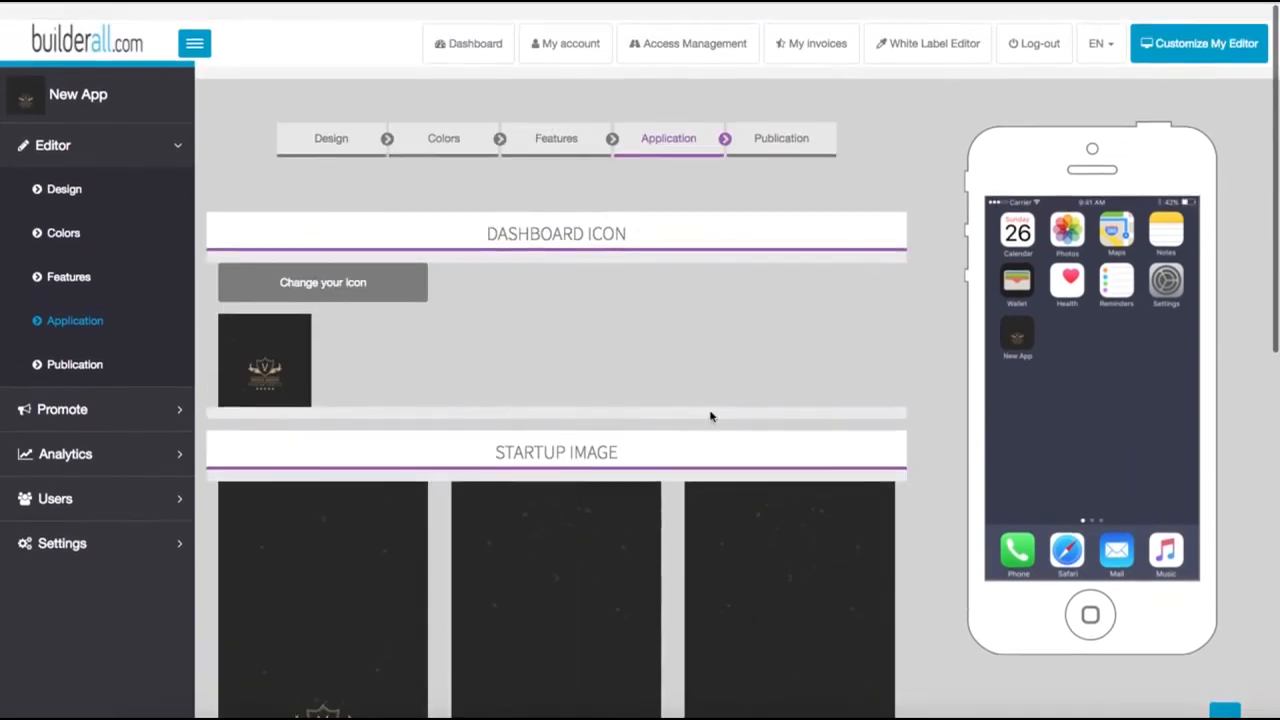
Step: Enable AdMob monetization in the app's Publication settings and open the Publish Application (US) option
{"action": "left_click", "coordinate": [766, 128]}
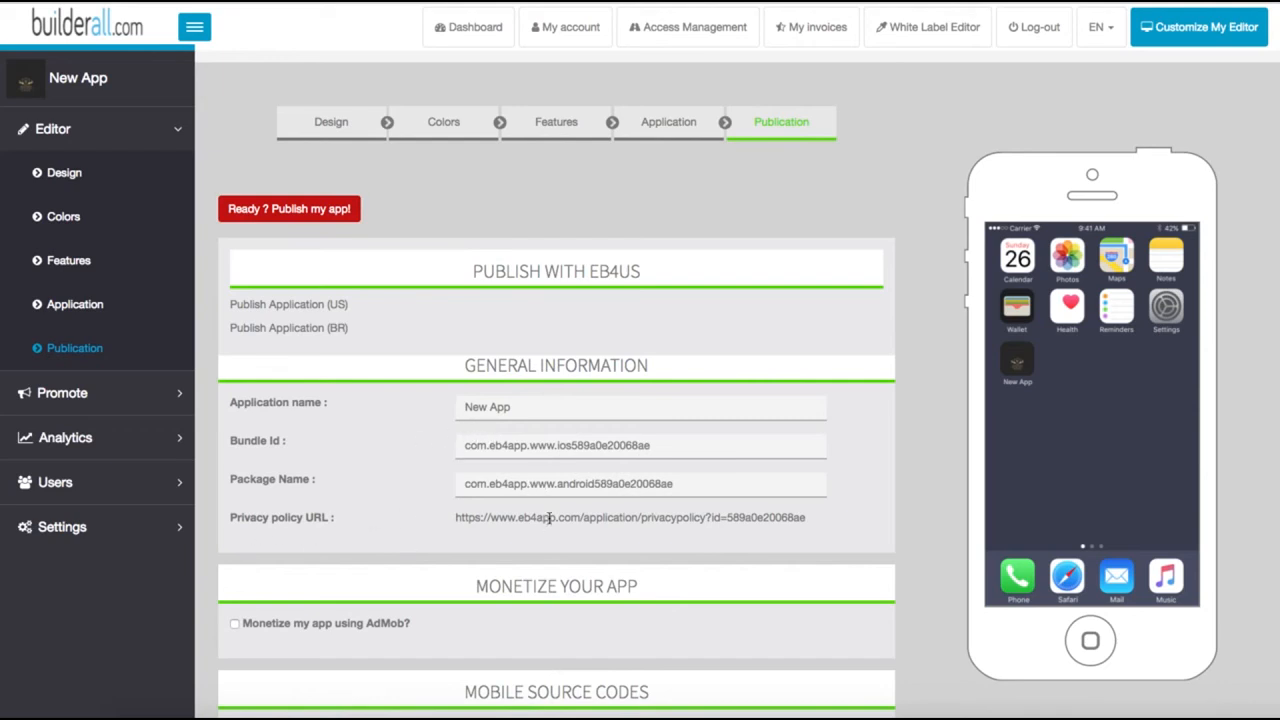
{"action": "scroll", "coordinate": [549, 517], "scroll_direction": "down", "scroll_amount": 1}
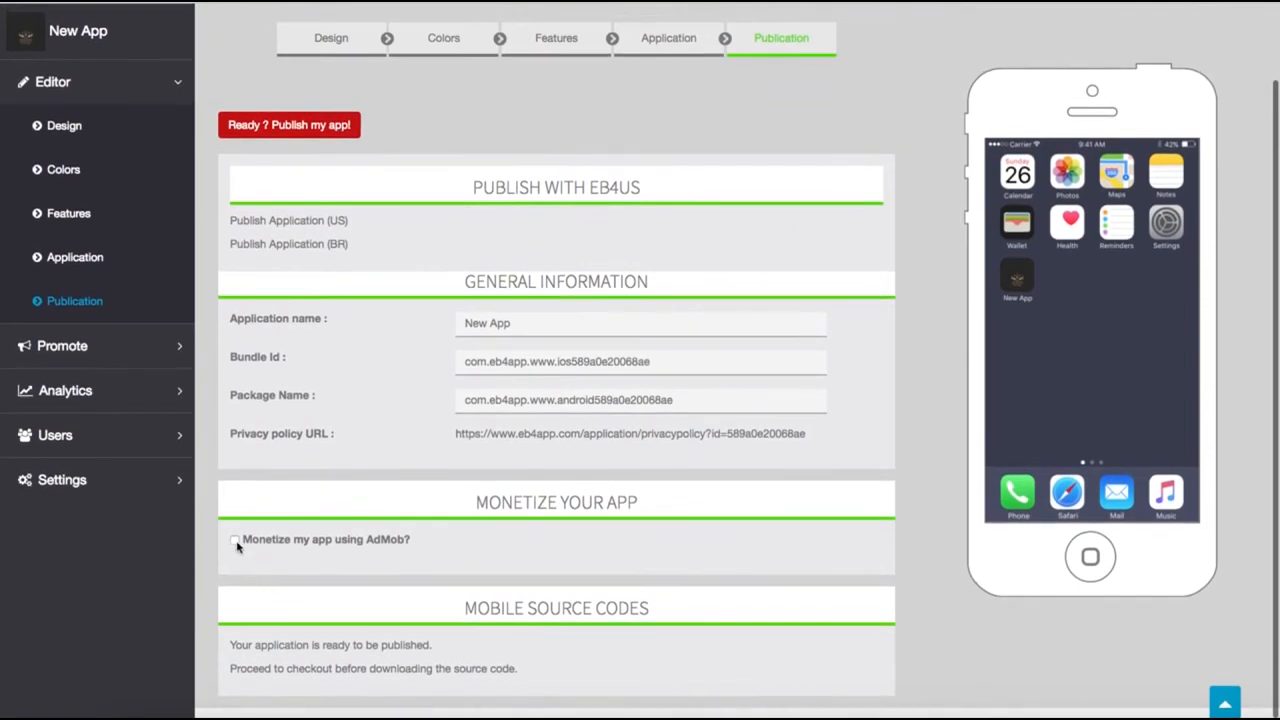
{"action": "left_click", "coordinate": [234, 540]}
{"action": "scroll", "coordinate": [260, 560], "scroll_direction": "down", "scroll_amount": 1}
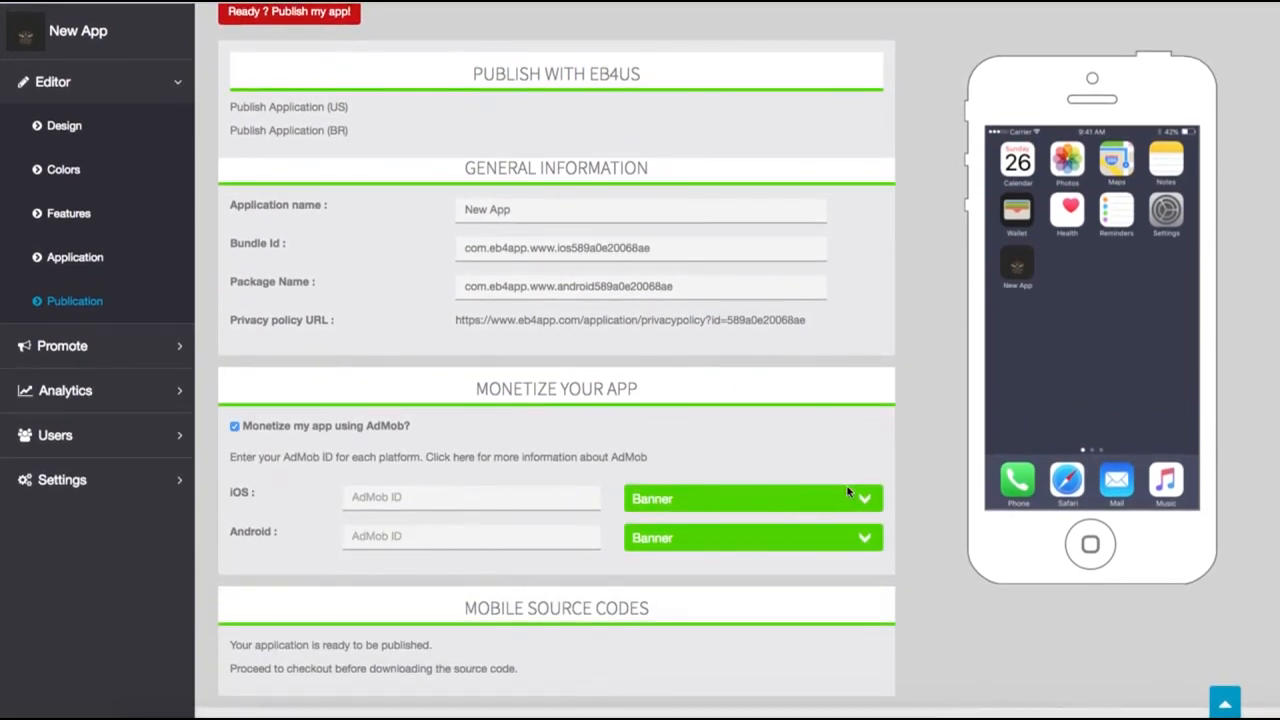
{"action": "scroll", "coordinate": [600, 495], "scroll_direction": "down", "scroll_amount": 1}
{"action": "scroll", "coordinate": [576, 639], "scroll_direction": "up", "scroll_amount": 2}
{"action": "scroll", "coordinate": [577, 632], "scroll_direction": "down", "scroll_amount": 1}
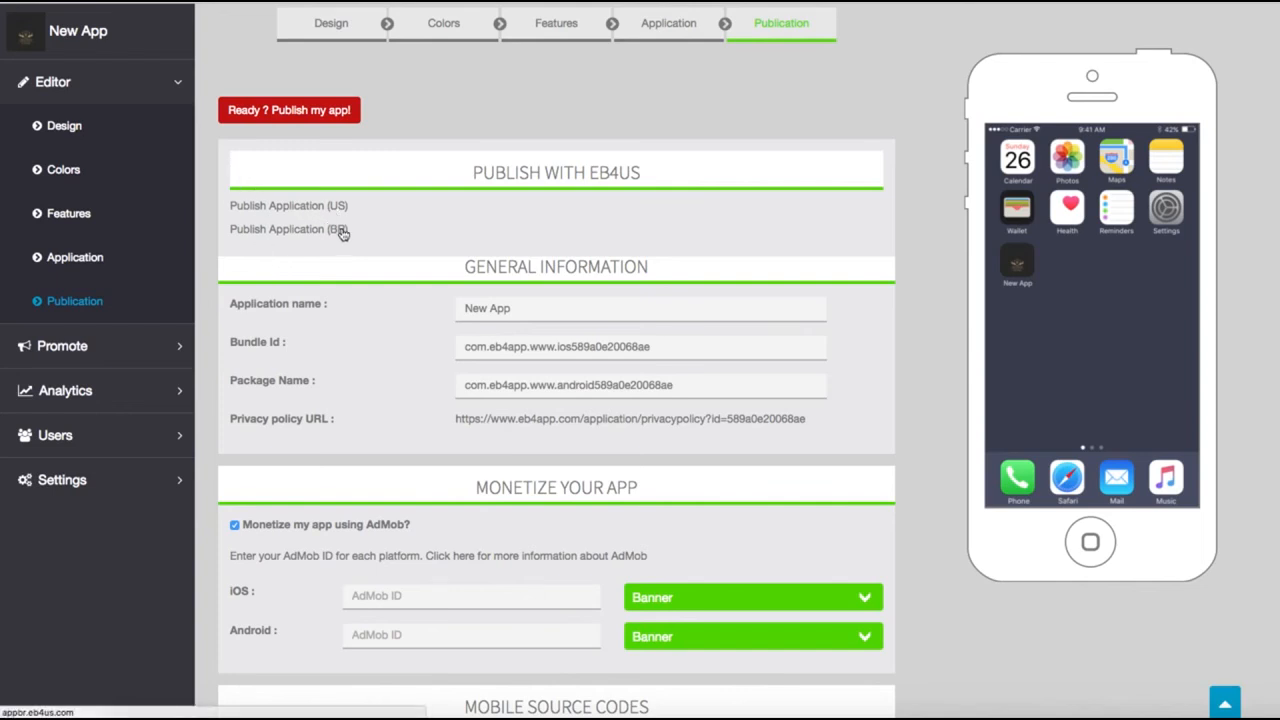
{"action": "left_click", "coordinate": [281, 207]}
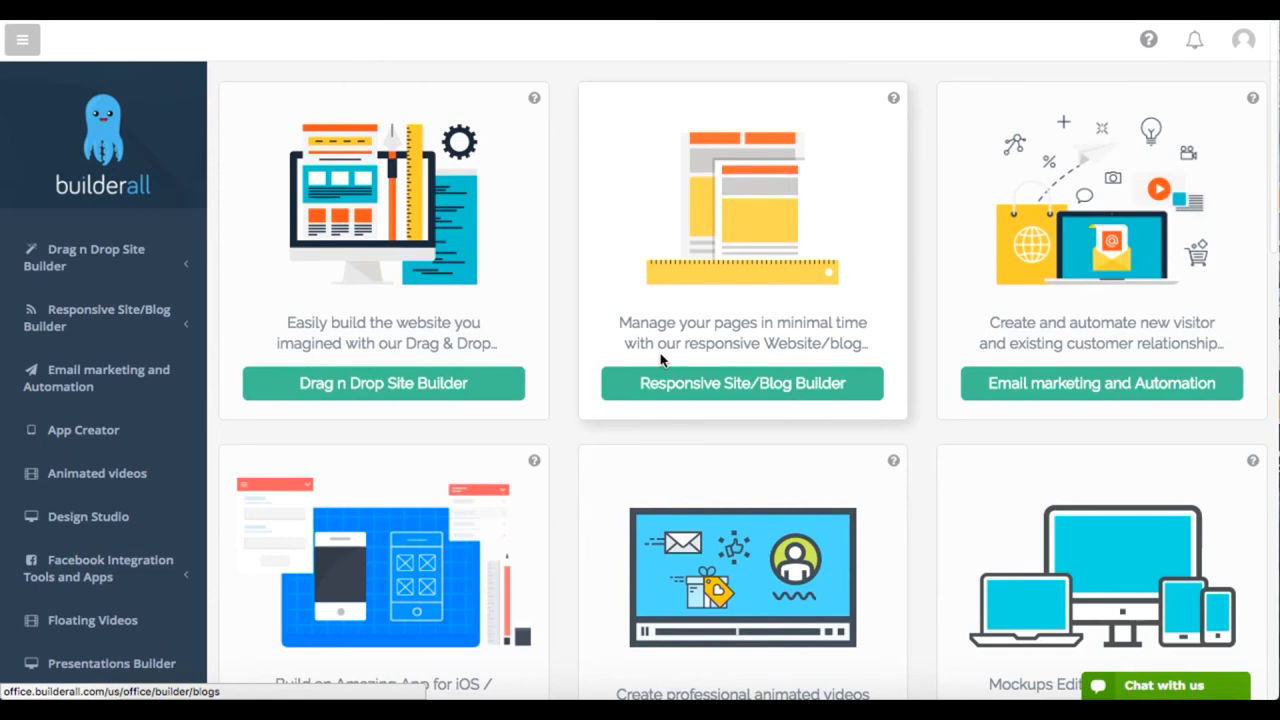
Step: Look through the tools on the Builderall dashboard and open the OMB100 presentation in the Presentations Builder
{"action": "scroll", "coordinate": [660, 358], "scroll_direction": "down", "scroll_amount": 3}
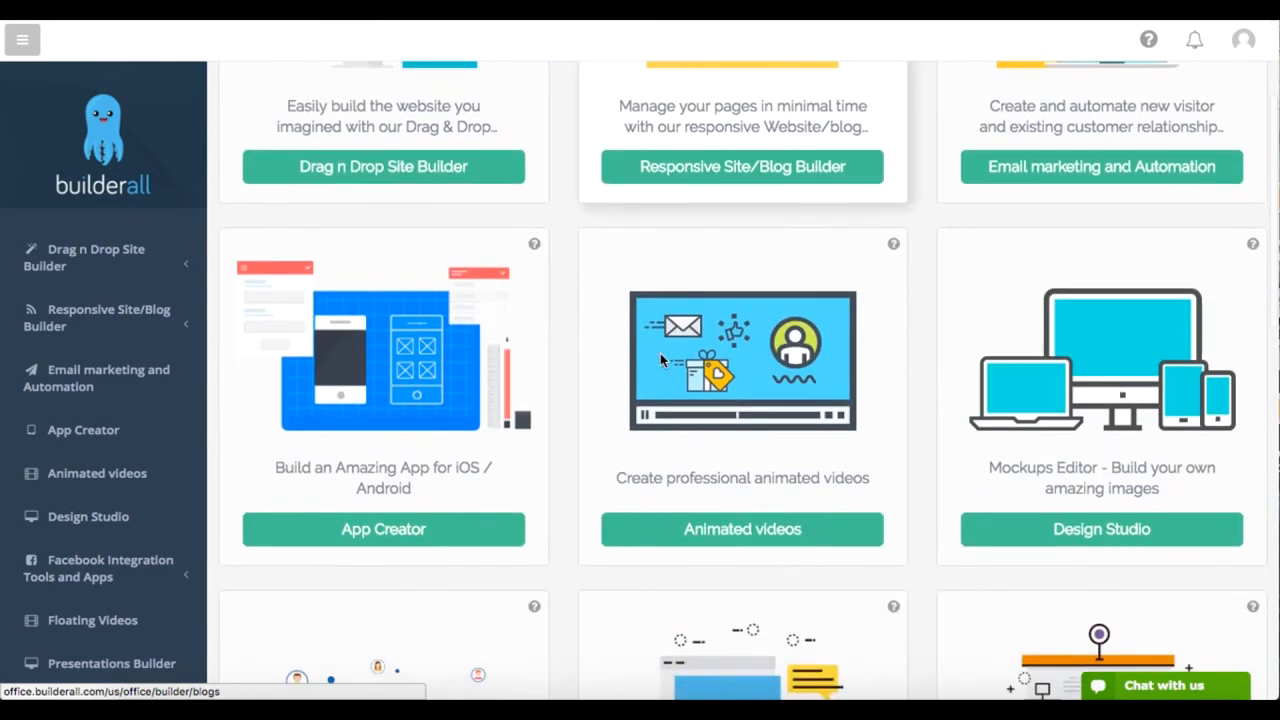
{"action": "scroll", "coordinate": [660, 360], "scroll_direction": "down", "scroll_amount": 2}
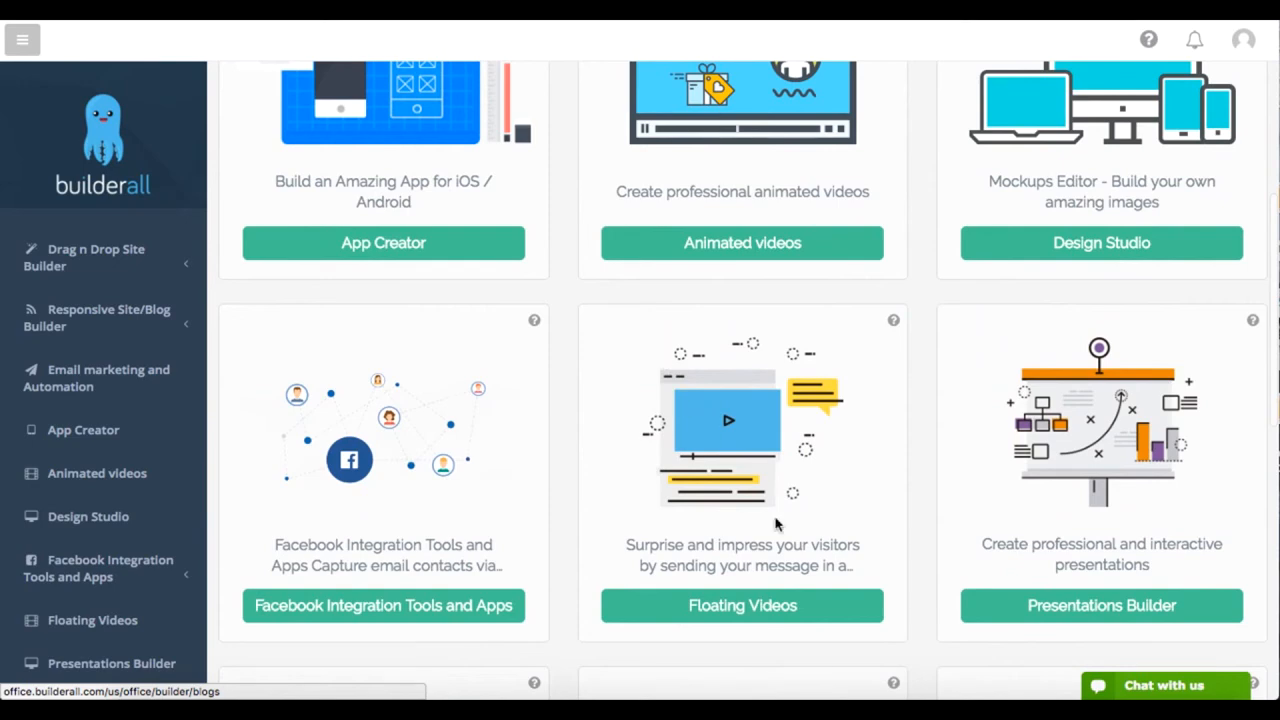
{"action": "scroll", "coordinate": [735, 523], "scroll_direction": "up", "scroll_amount": 1}
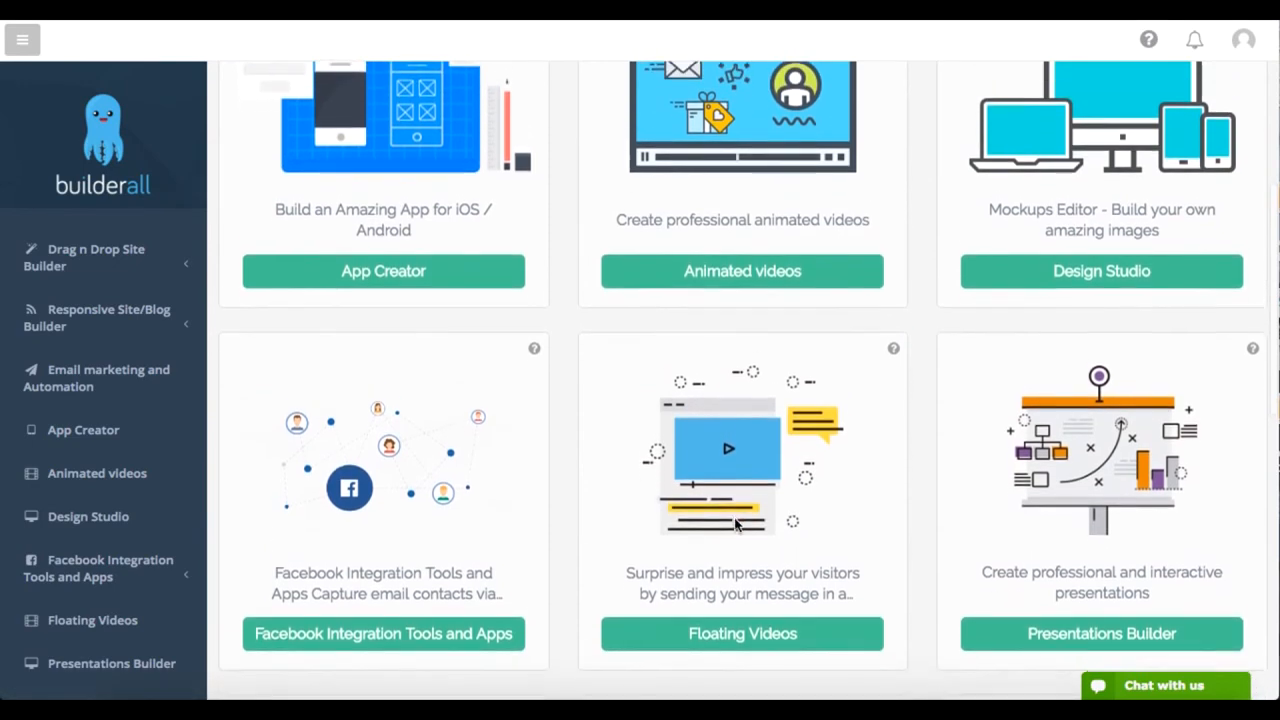
{"action": "scroll", "coordinate": [670, 345], "scroll_direction": "up", "scroll_amount": 4}
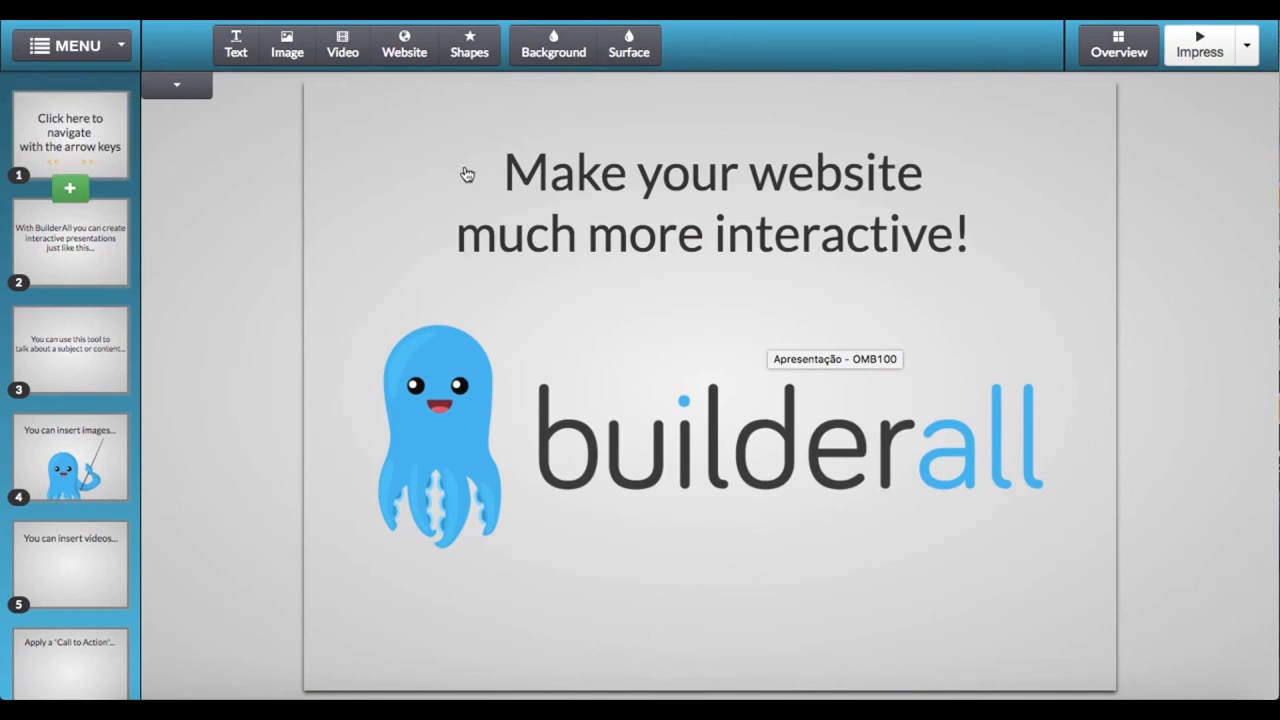
Step: Move the "Make your website much more interactive!" text to position 206, 70 and look through the slide thumbnails
{"action": "left_click", "coordinate": [536, 230]}
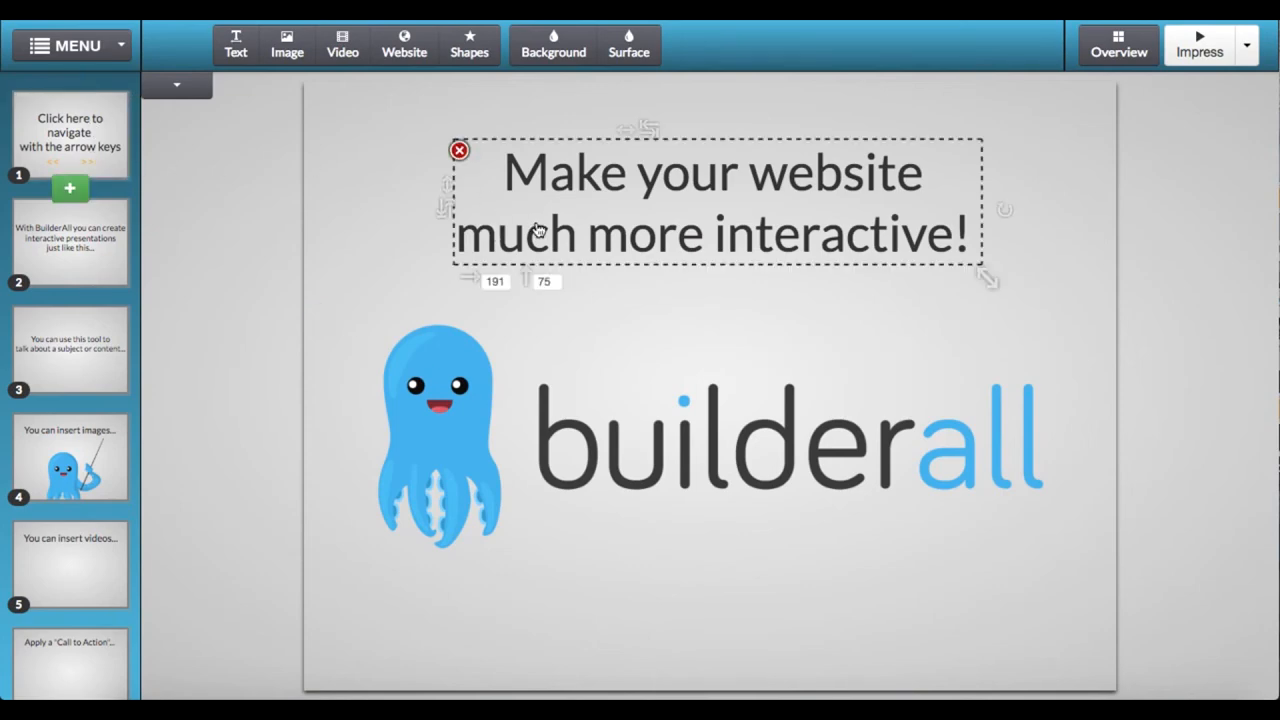
{"action": "mouse_move", "coordinate": [538, 230]}
{"action": "left_mouse_down"}
{"action": "mouse_move", "coordinate": [594, 253]}
{"action": "mouse_move", "coordinate": [469, 222]}
{"action": "mouse_move", "coordinate": [576, 268]}
{"action": "mouse_move", "coordinate": [473, 257]}
{"action": "mouse_move", "coordinate": [607, 274]}
{"action": "mouse_move", "coordinate": [535, 218]}
{"action": "mouse_move", "coordinate": [552, 214]}
{"action": "mouse_move", "coordinate": [549, 227]}
{"action": "left_mouse_up"}
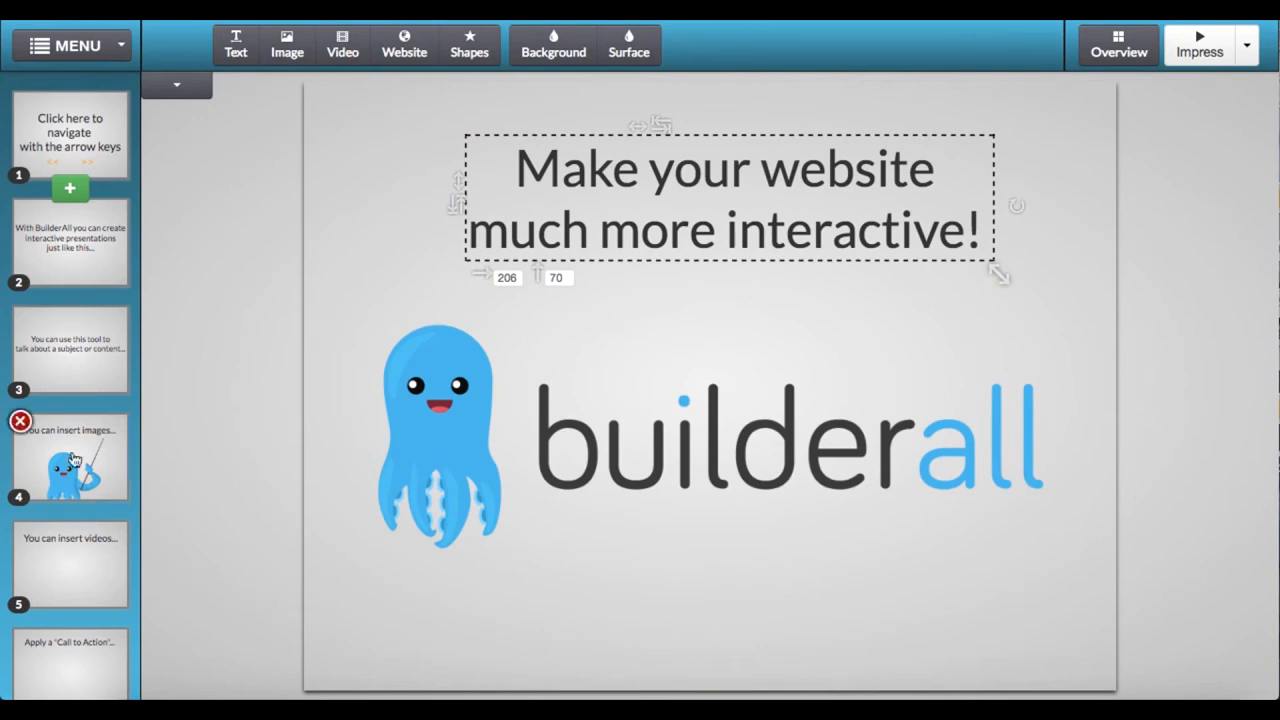
{"action": "scroll", "coordinate": [70, 325], "scroll_direction": "down", "scroll_amount": 3}
{"action": "scroll", "coordinate": [70, 325], "scroll_direction": "down", "scroll_amount": 2}
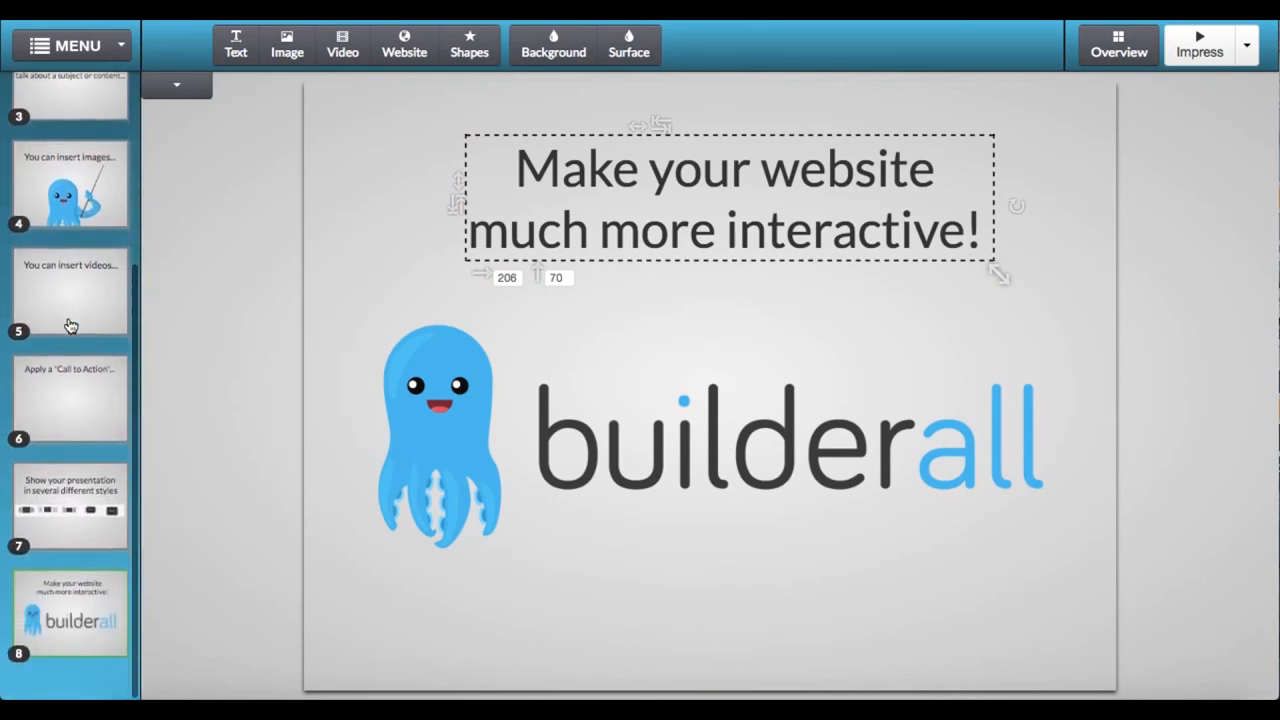